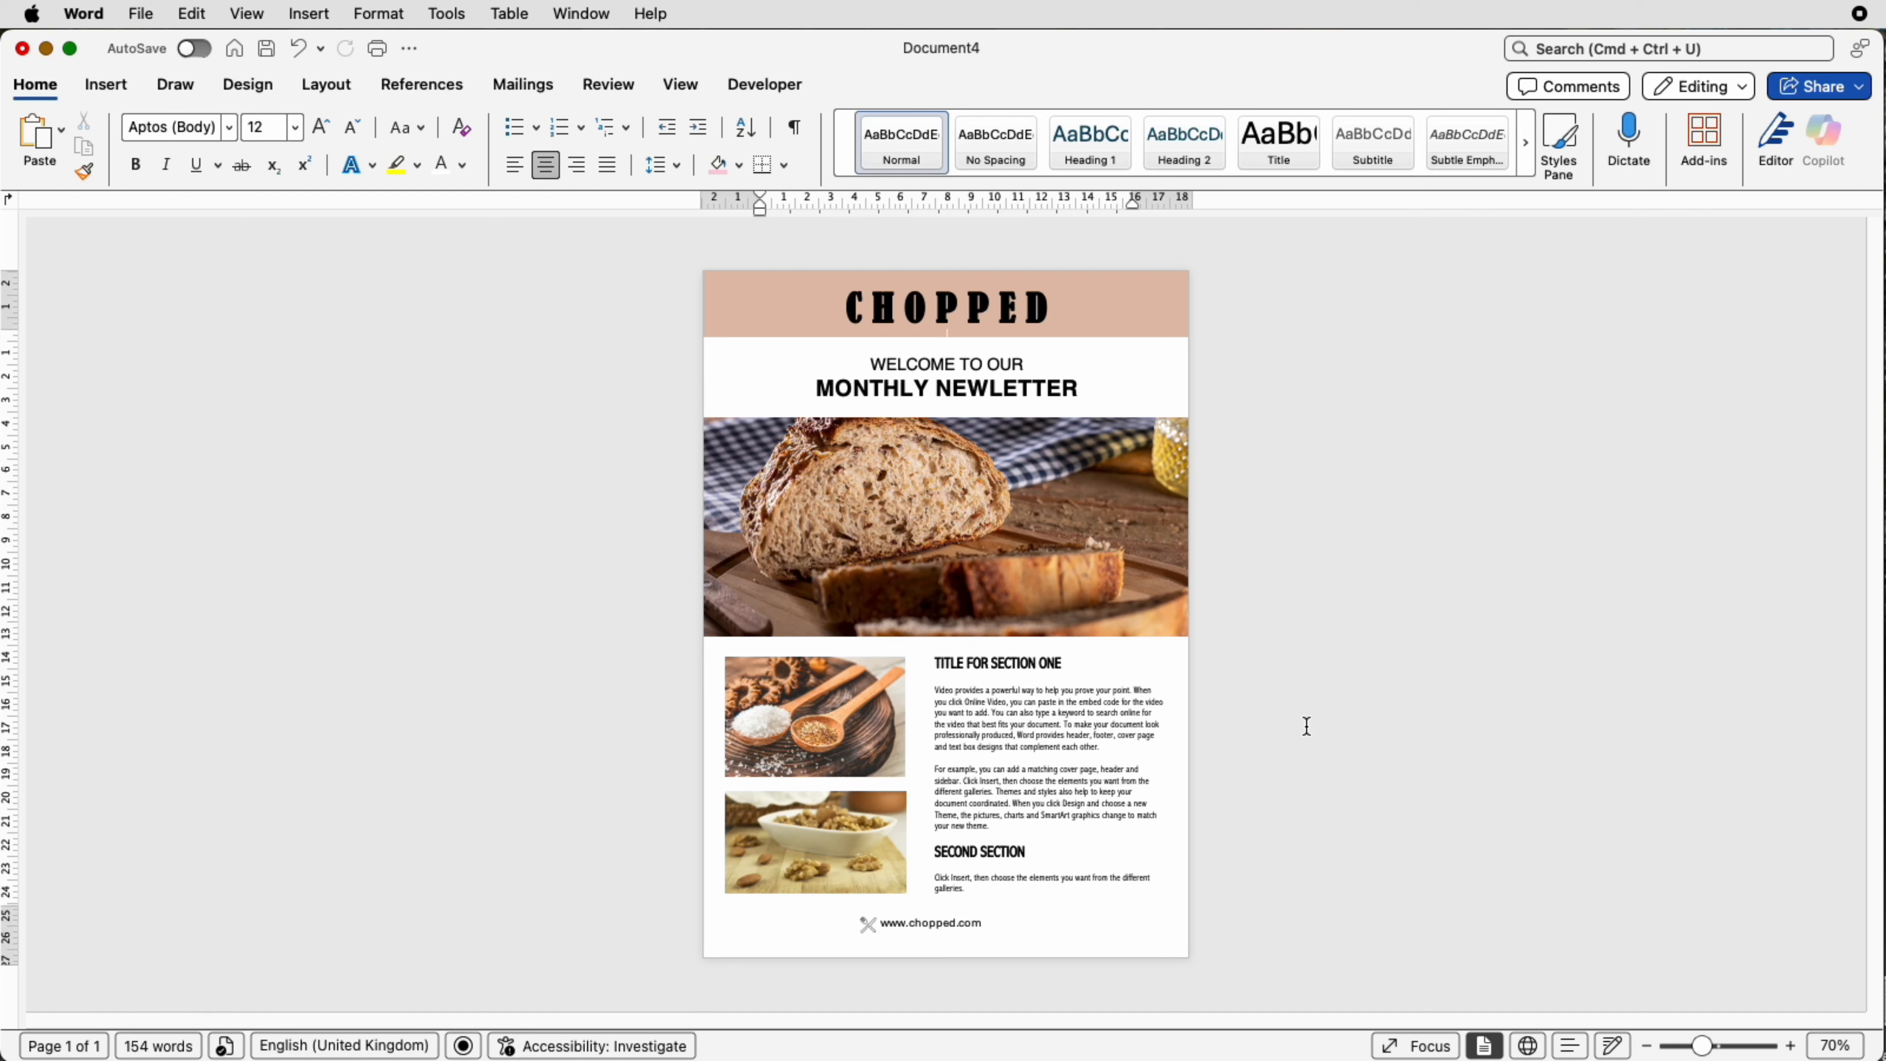
# Step: Create a new blank document and insert the bread, walnut and wooden spoon pictures from the Downloads folder
pyautogui.press('super+n')
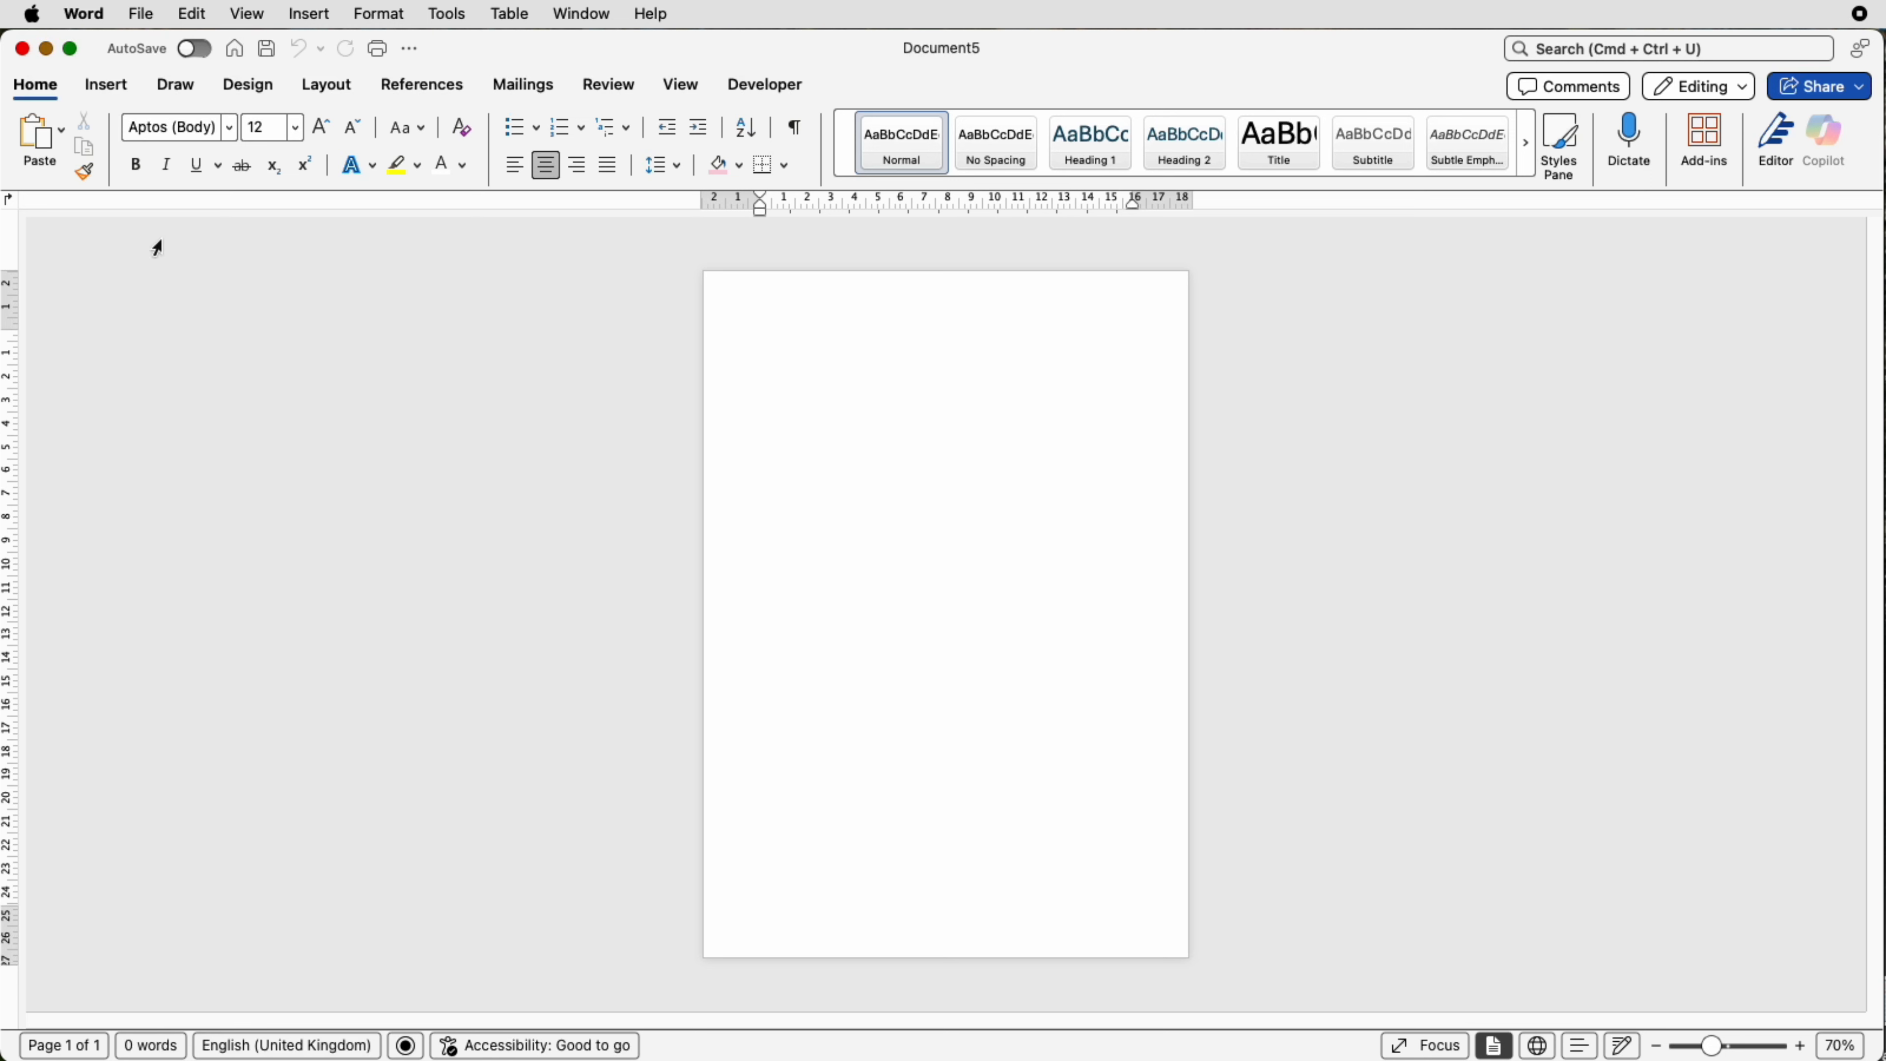
pyautogui.click(109, 88)
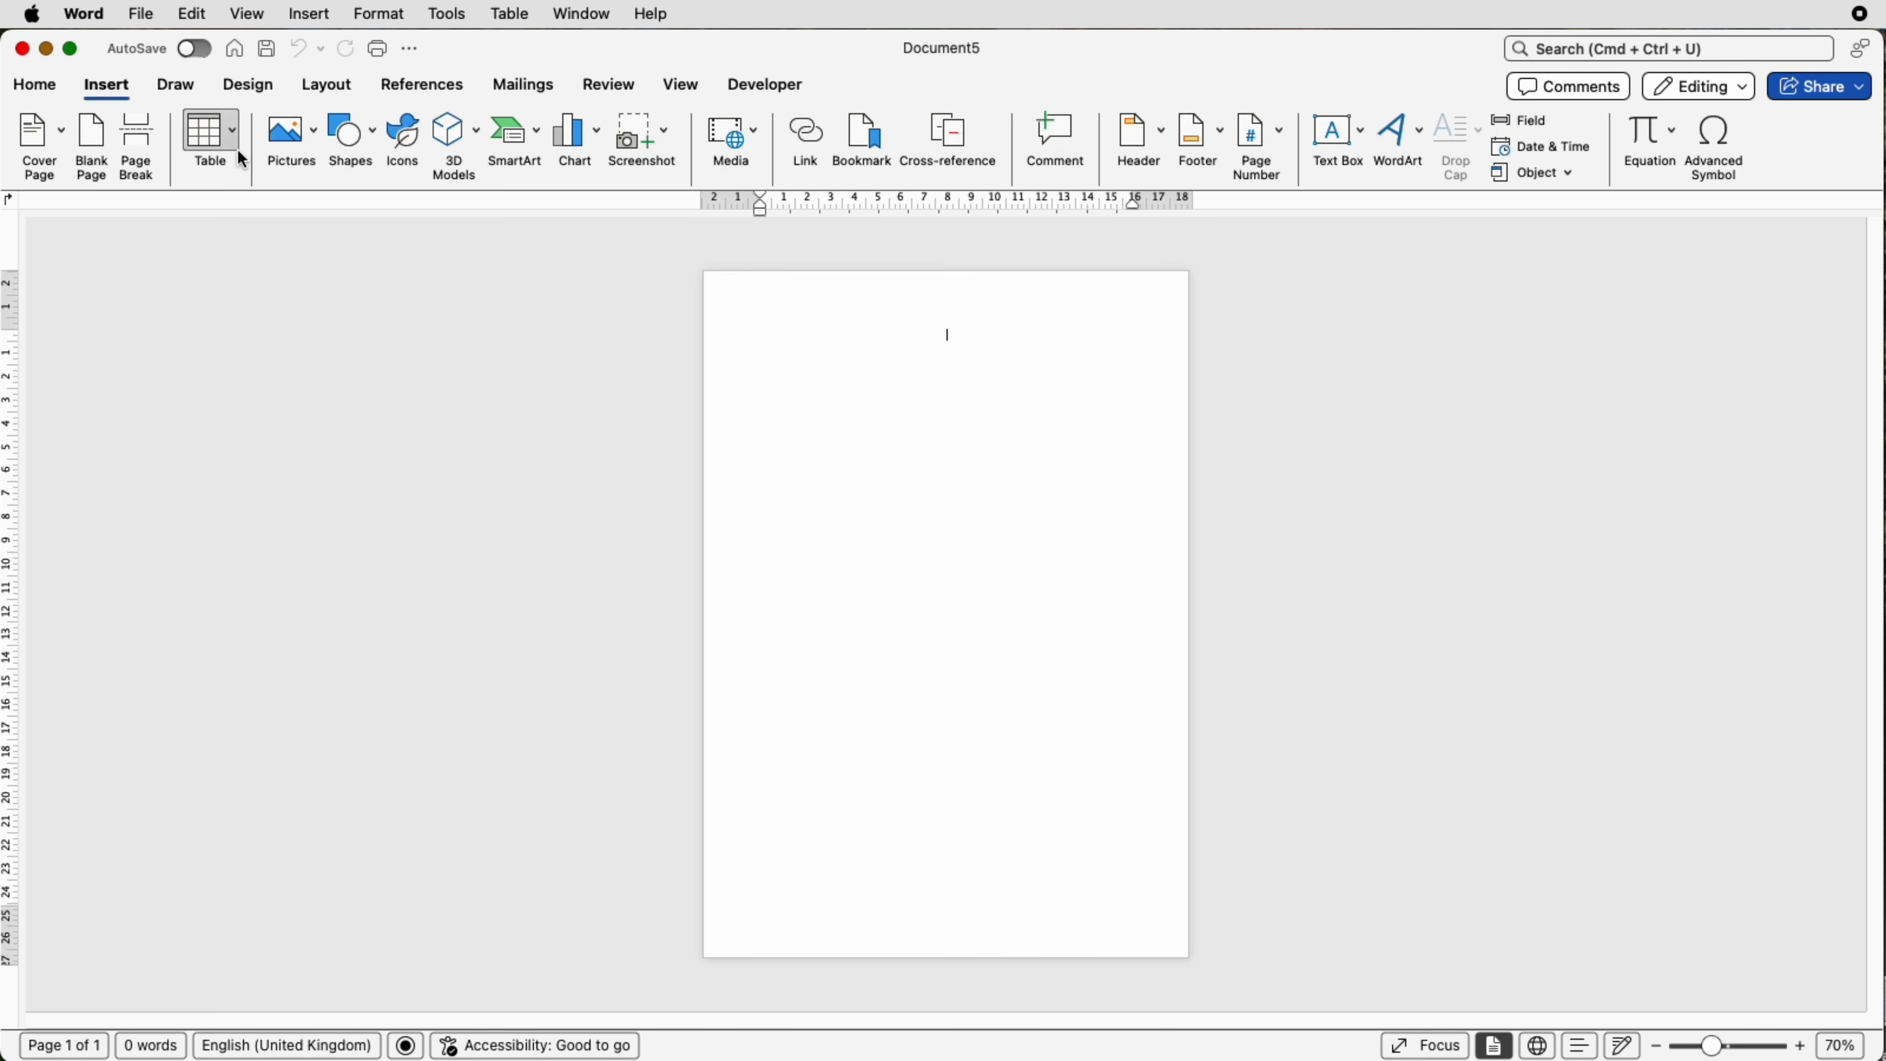
pyautogui.click(317, 135)
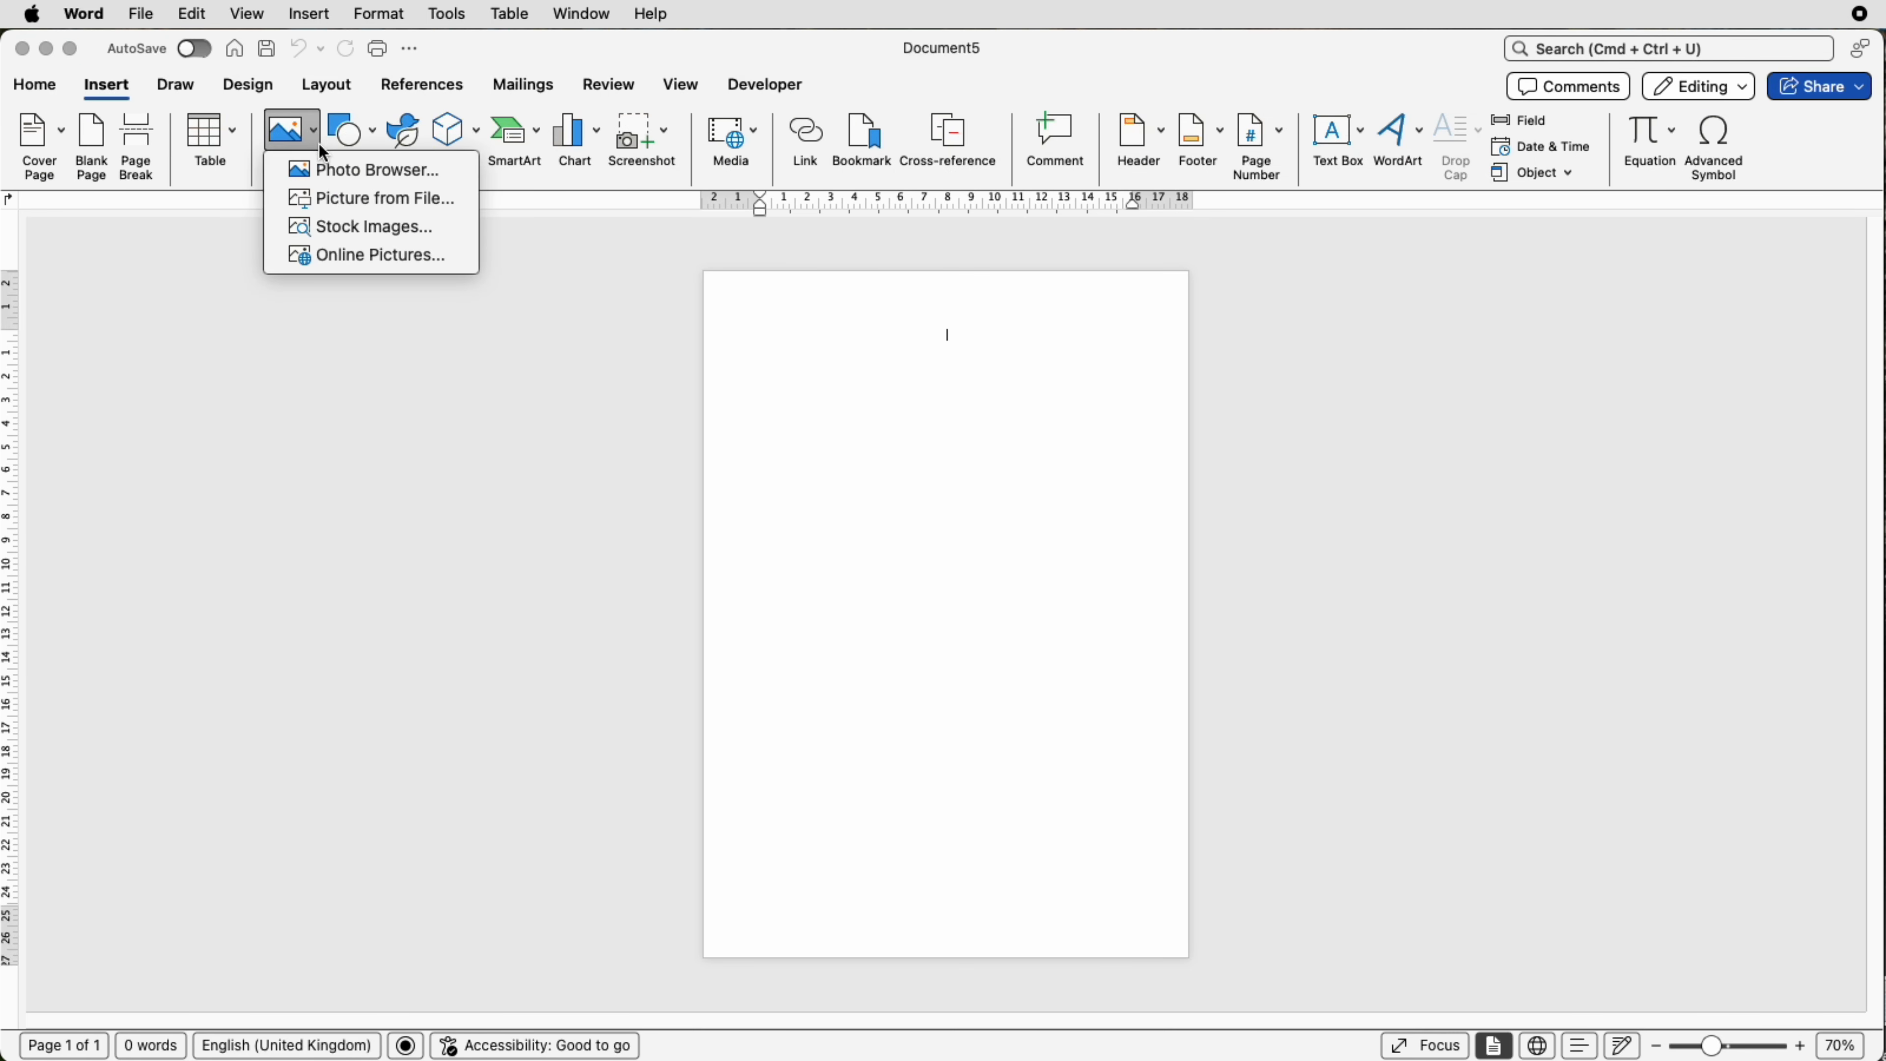
pyautogui.click(341, 199)
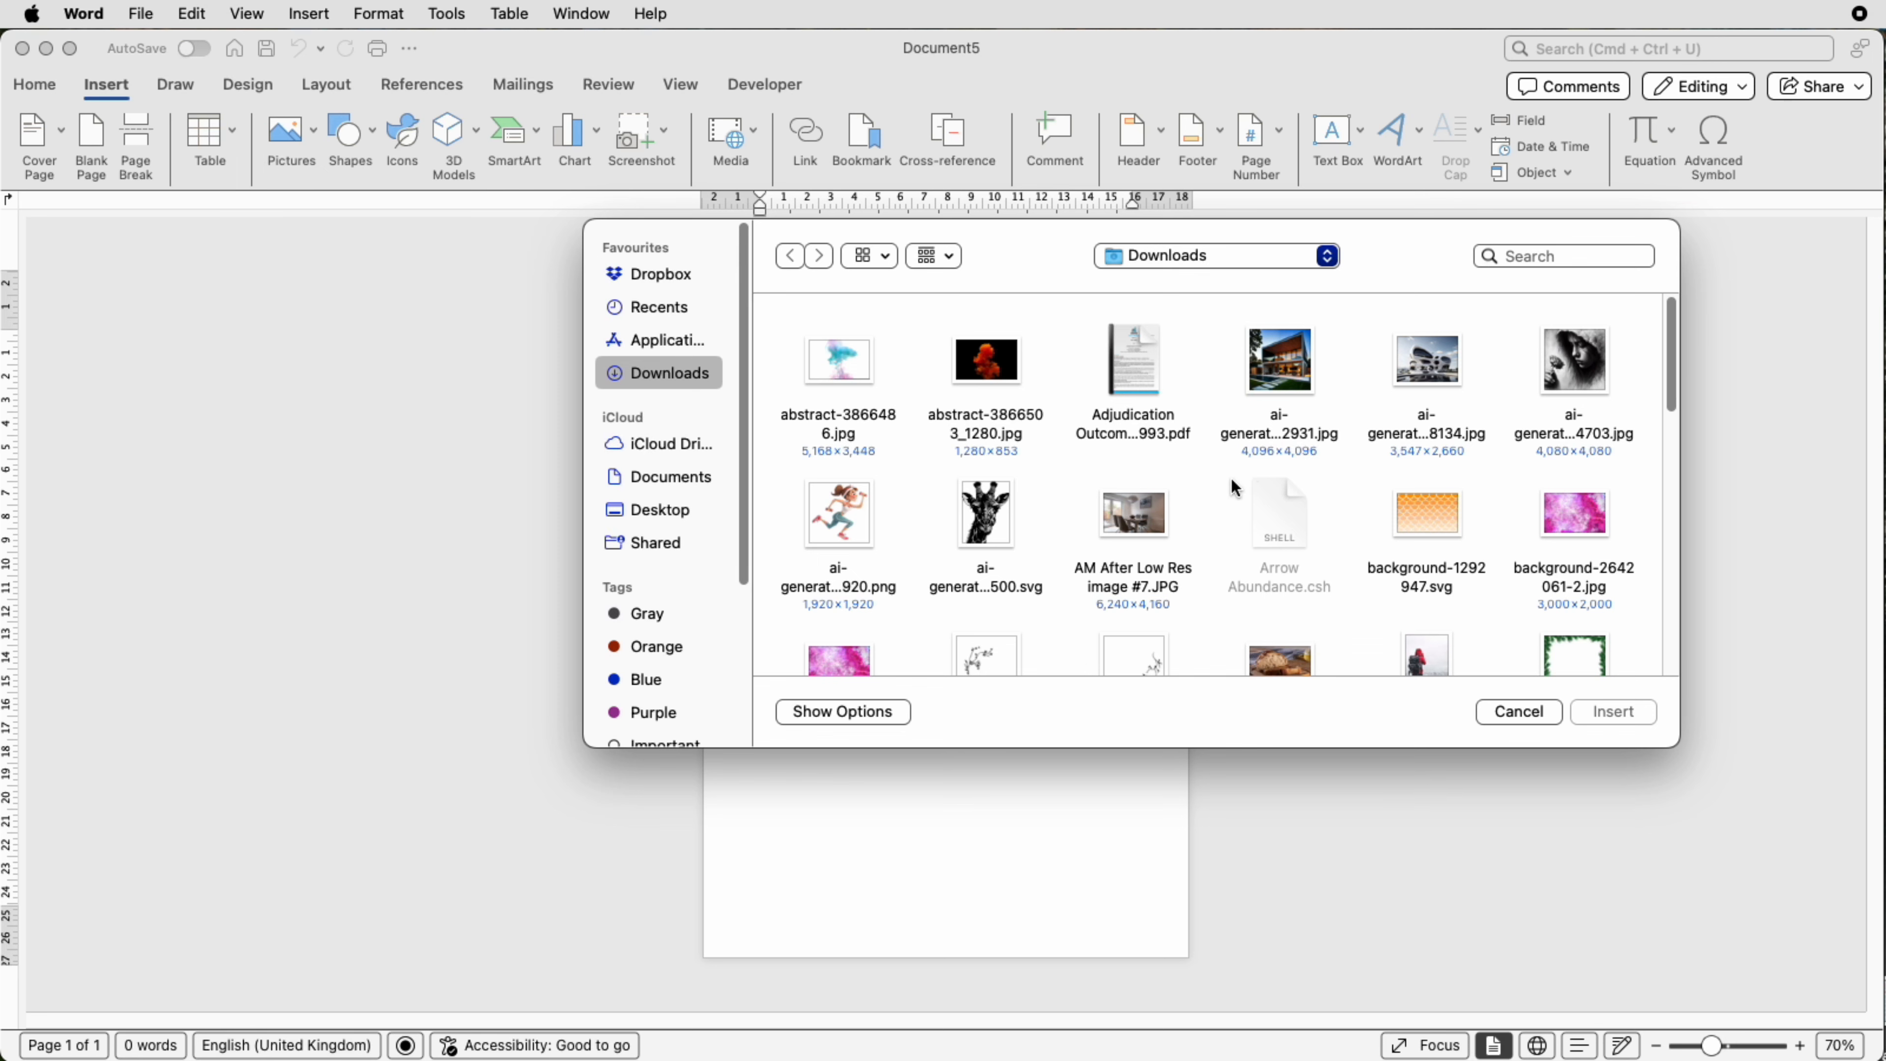
pyautogui.scroll(-5, 1231, 480)
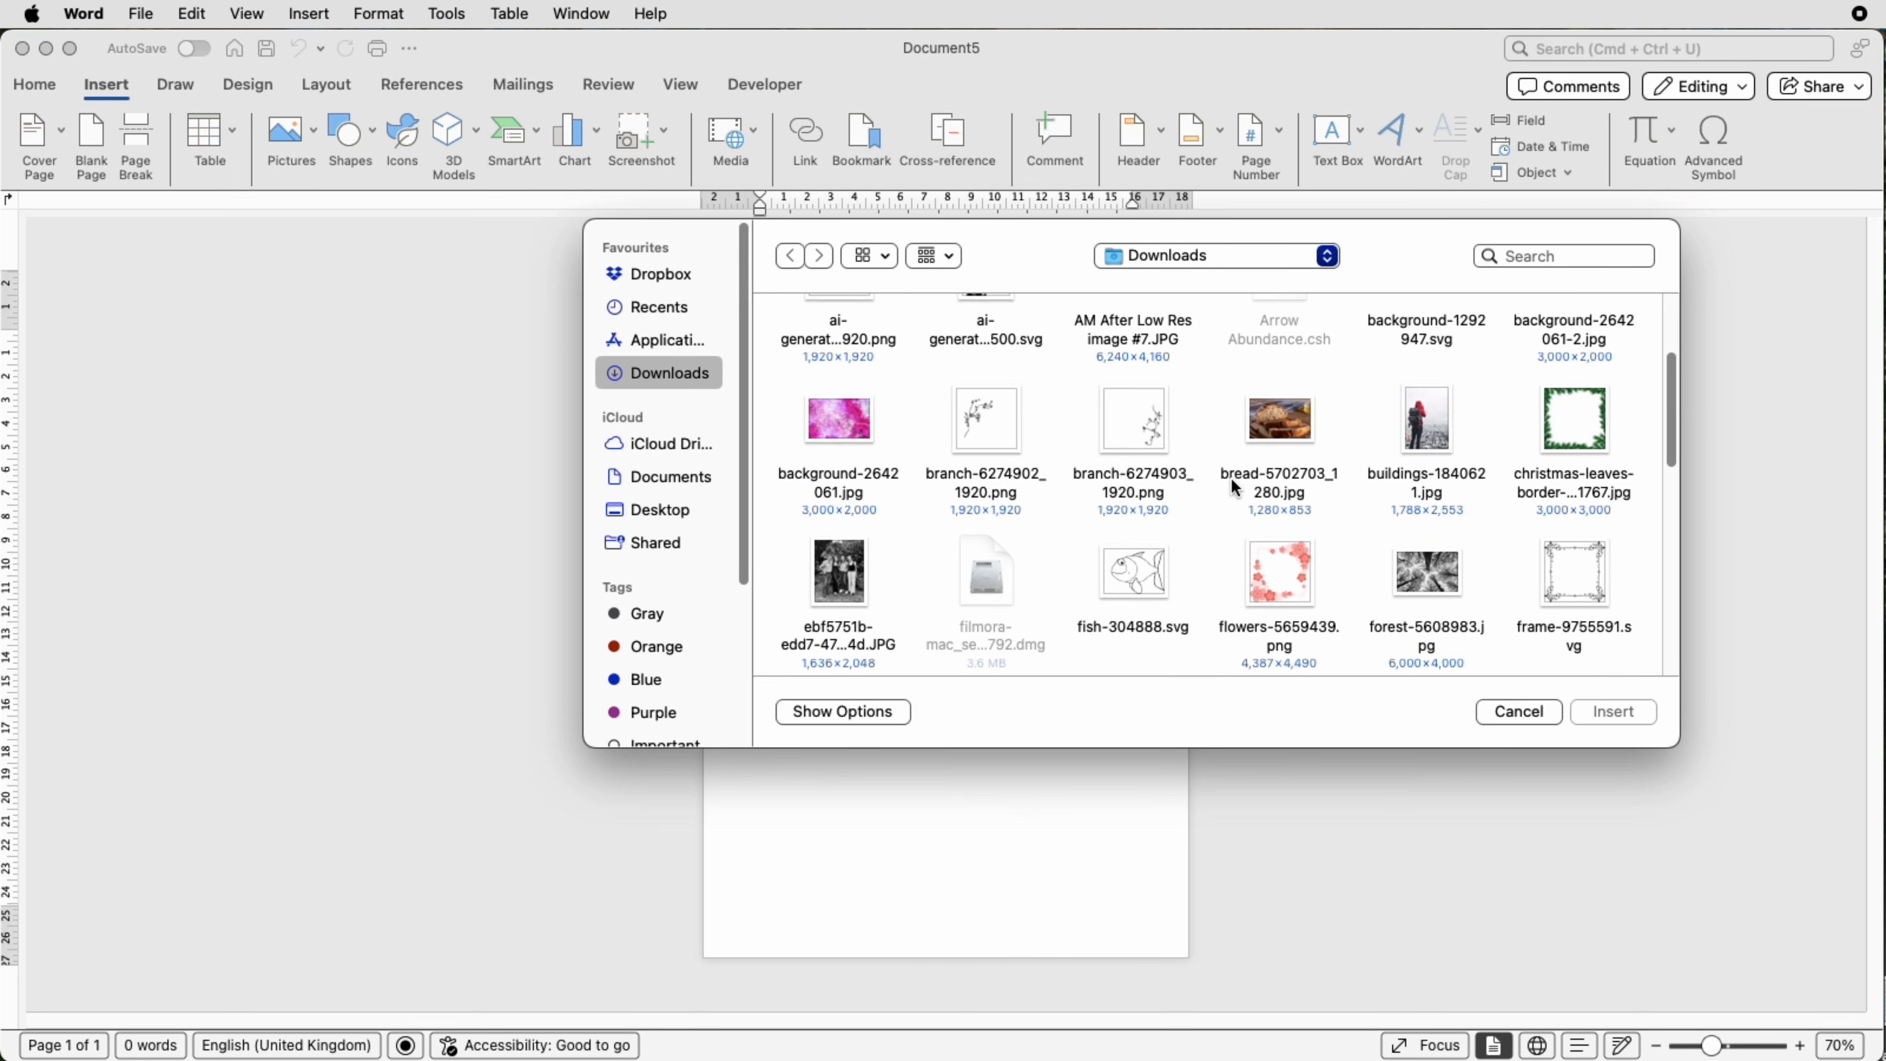
pyautogui.scroll(-1, 1234, 487)
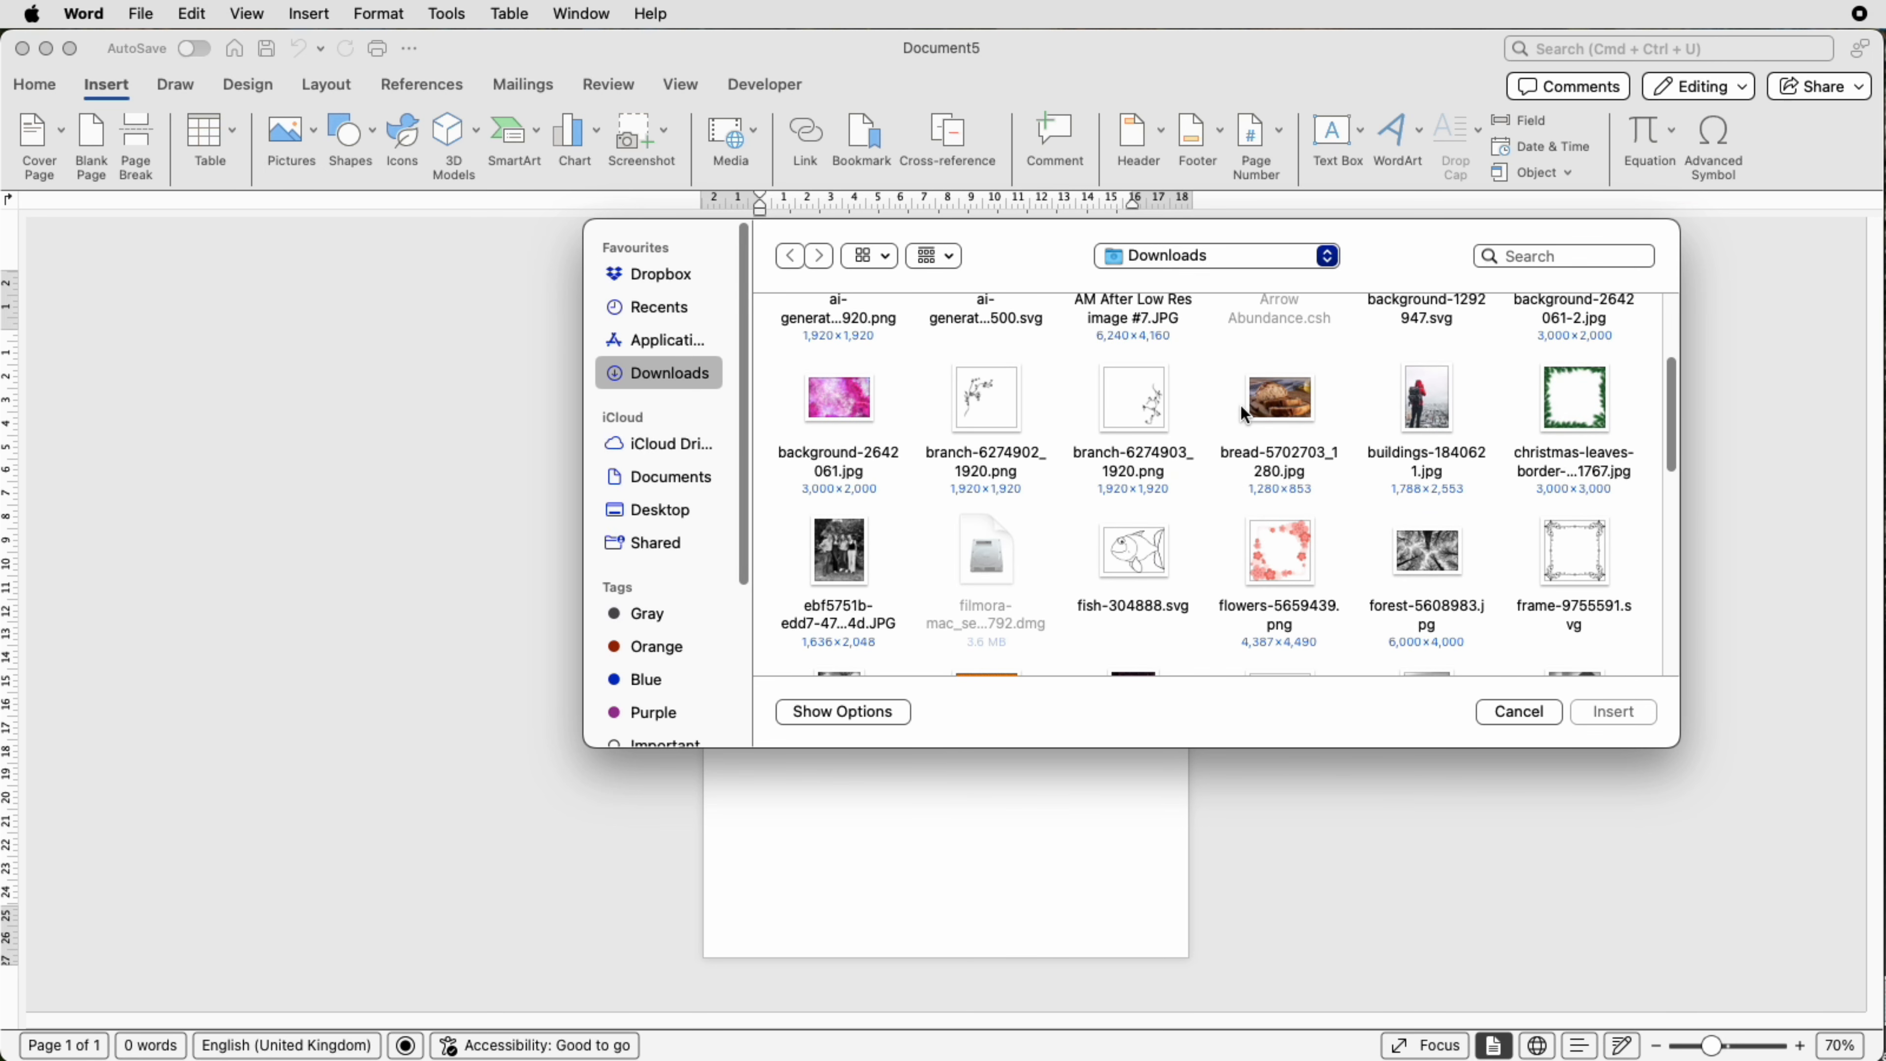
pyautogui.click(1281, 417)
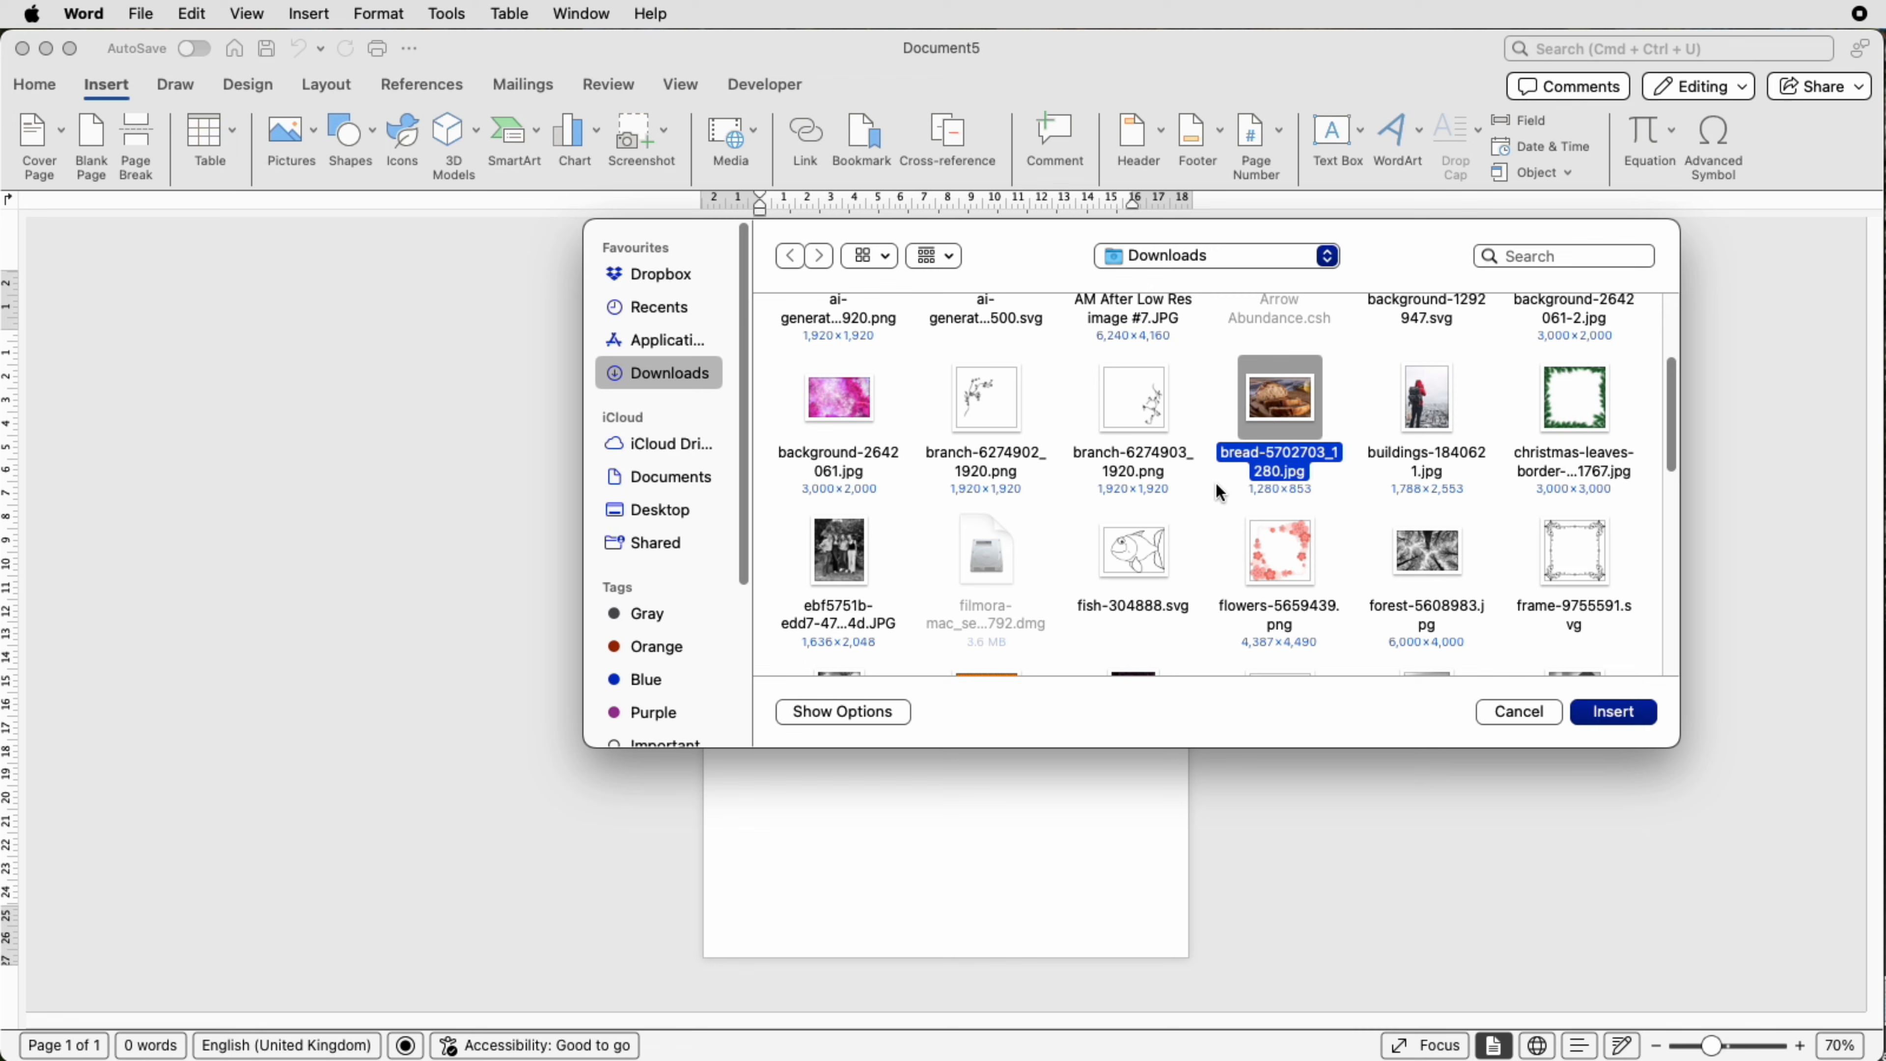
pyautogui.scroll(-10, 1222, 484)
pyautogui.scroll(-15, 1216, 481)
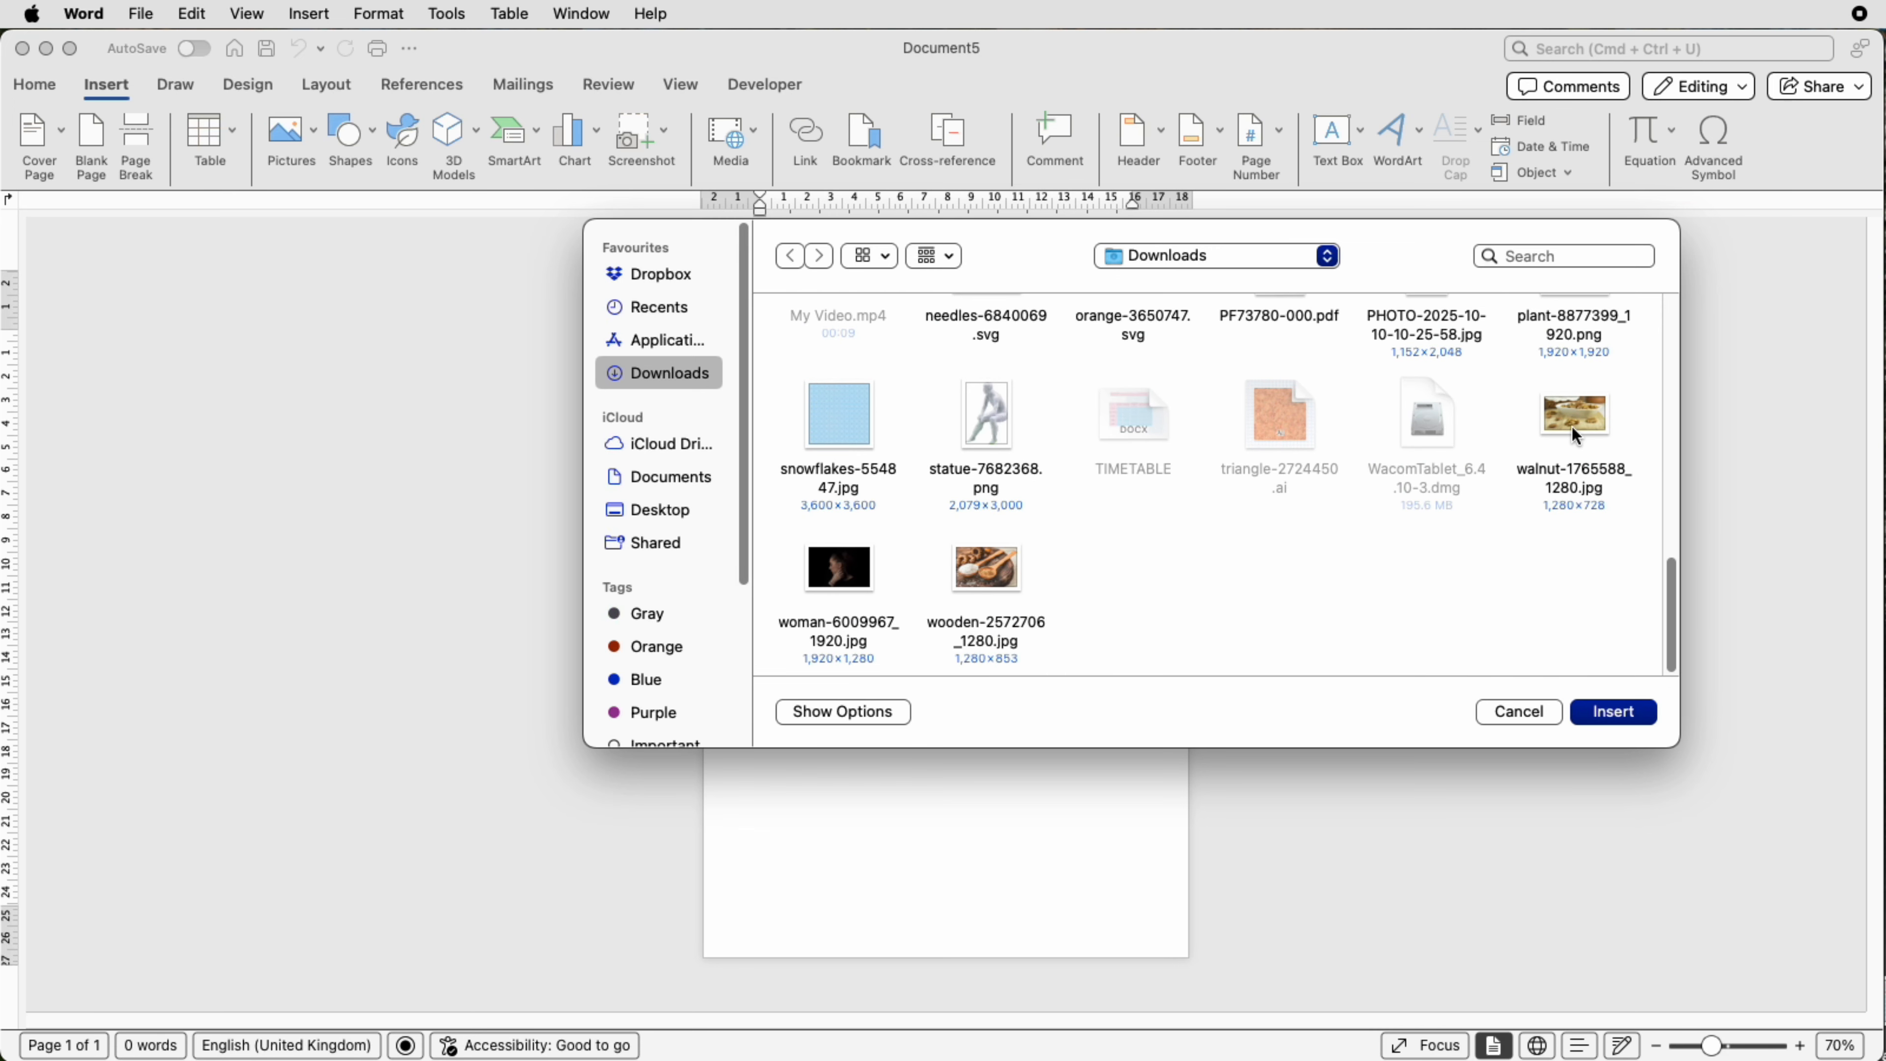
pyautogui.click(1578, 423)
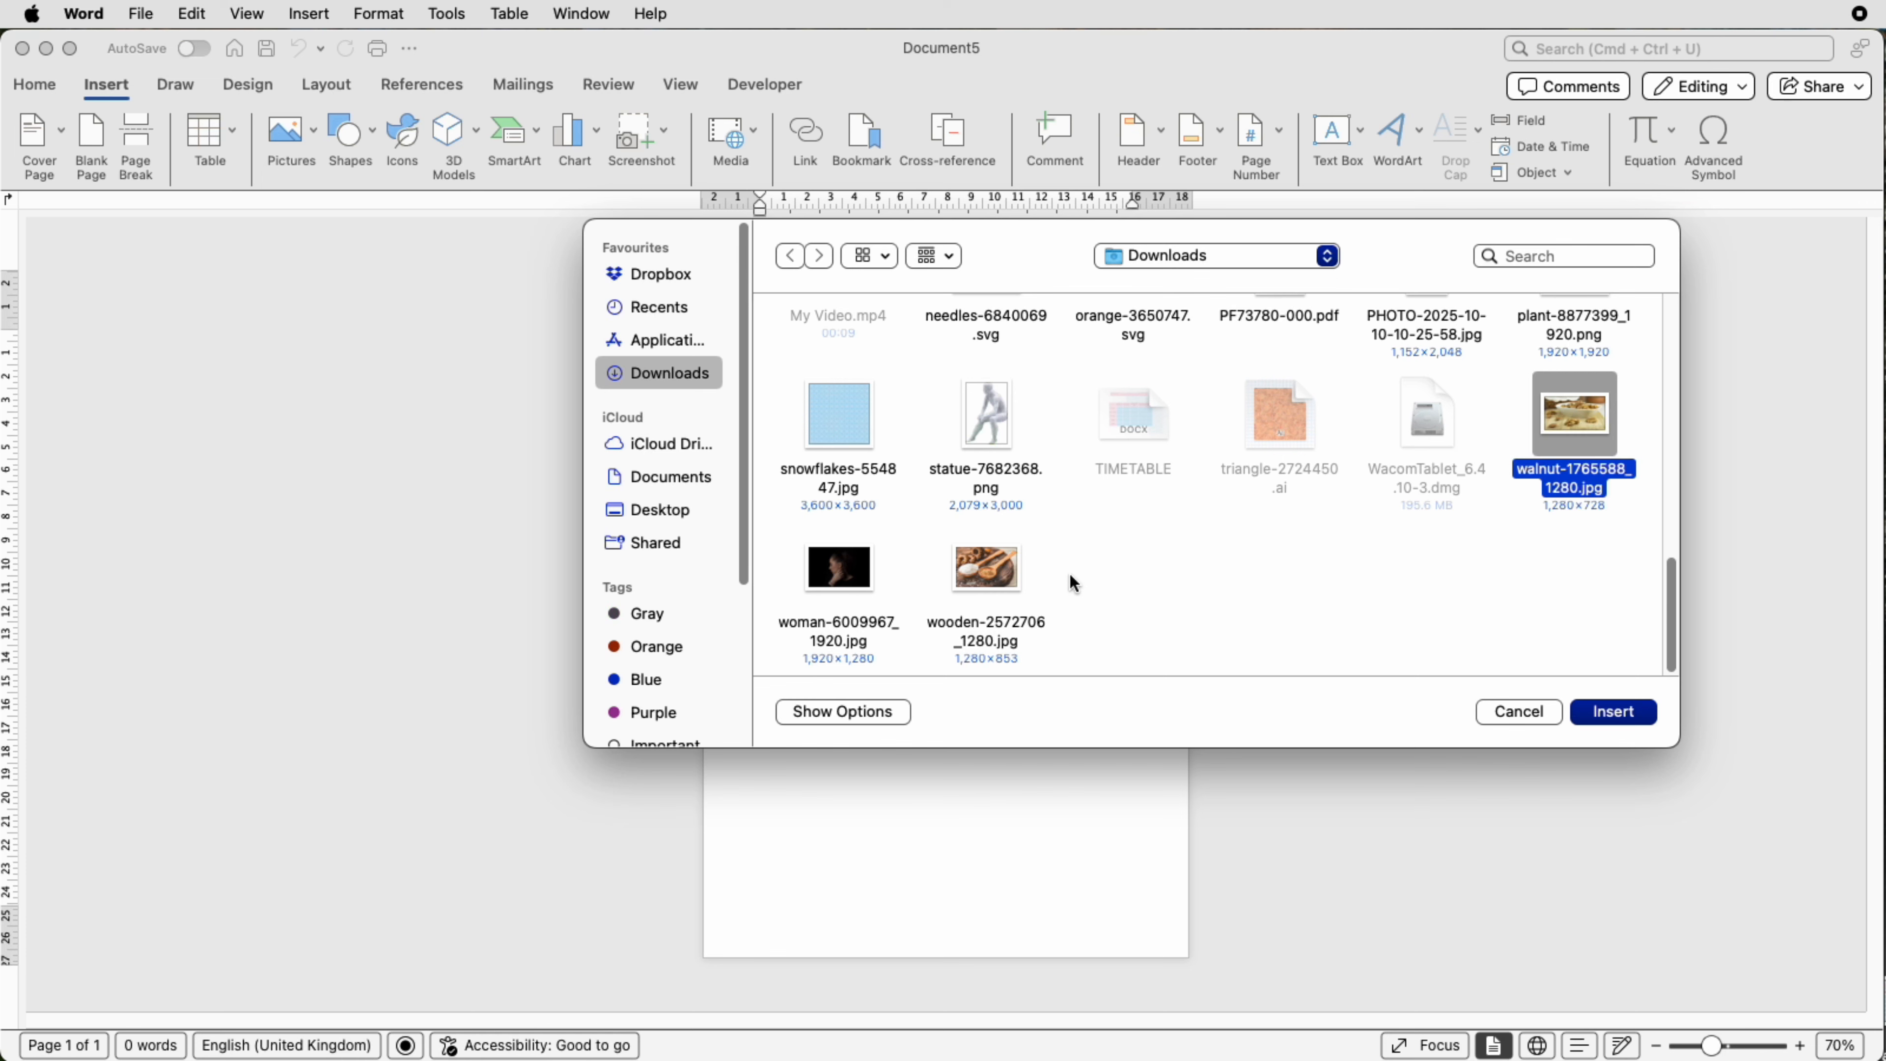
pyautogui.keyDown('super'); pyautogui.click(997, 569); pyautogui.keyUp('super')
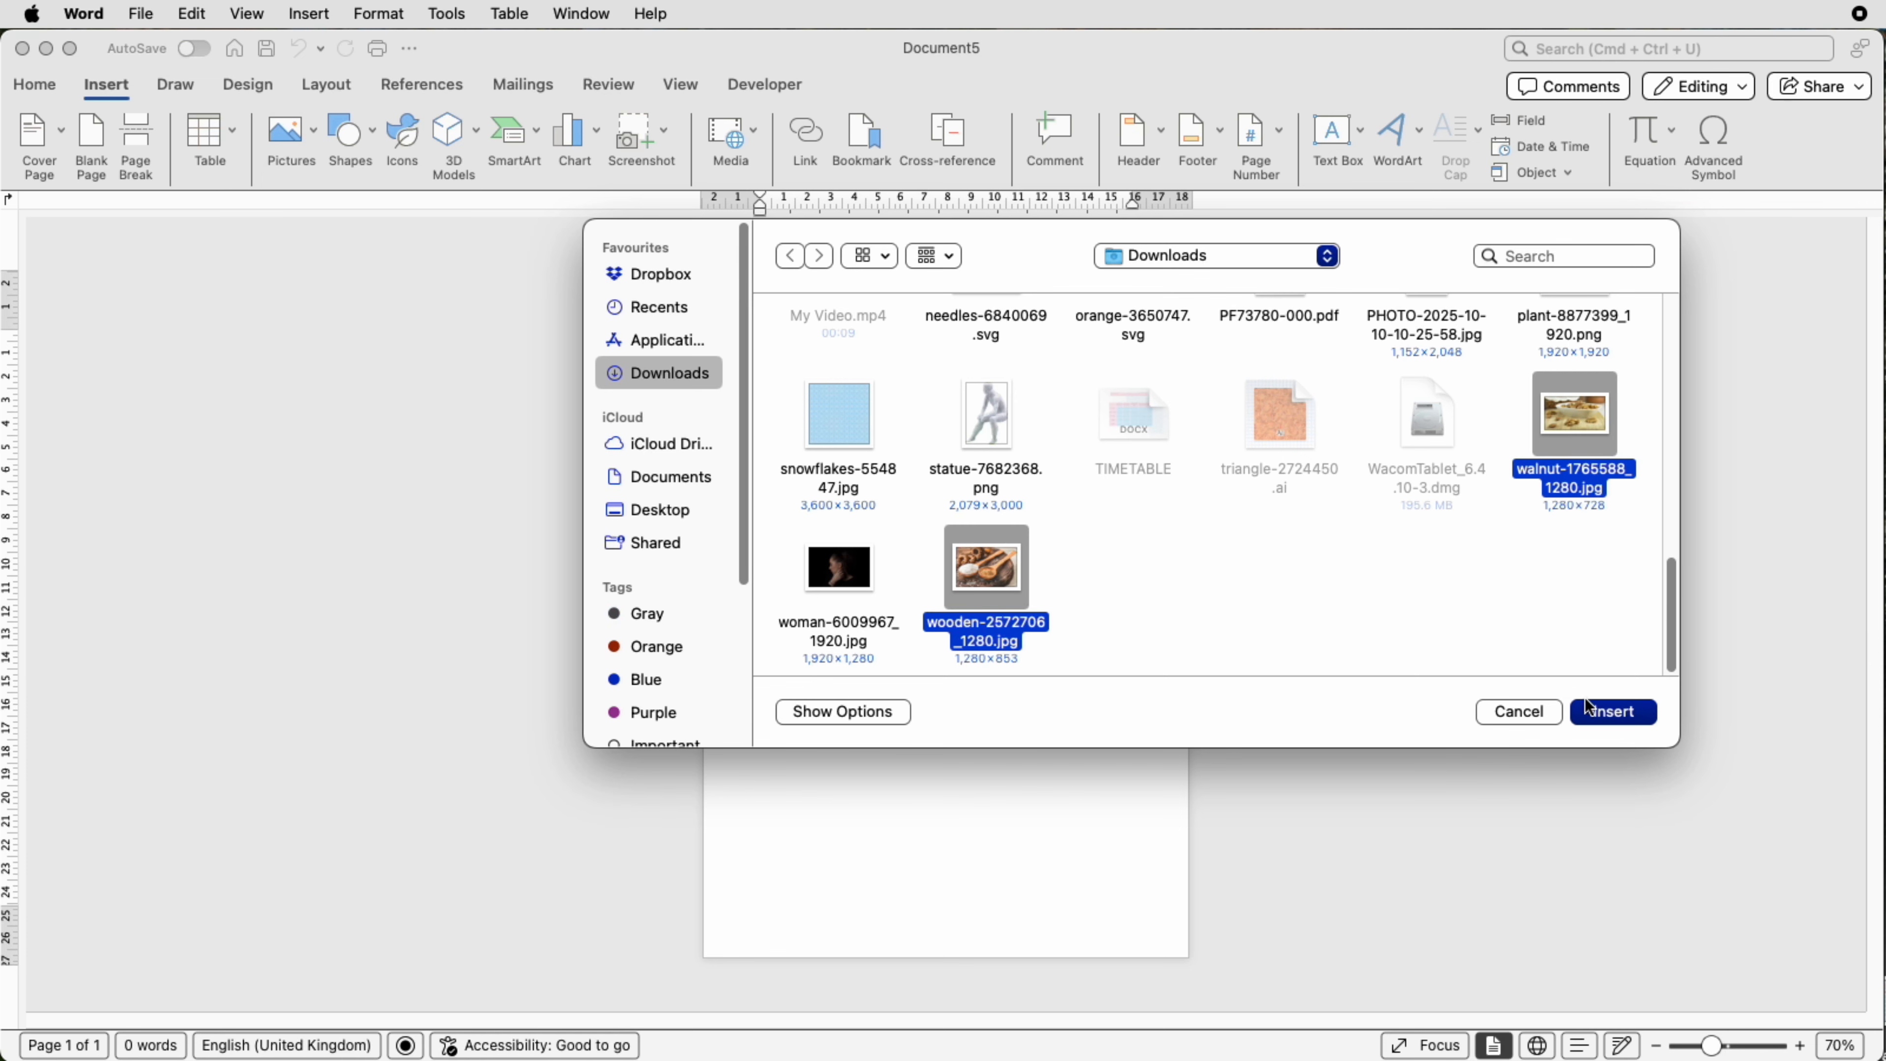
pyautogui.click(1599, 713)
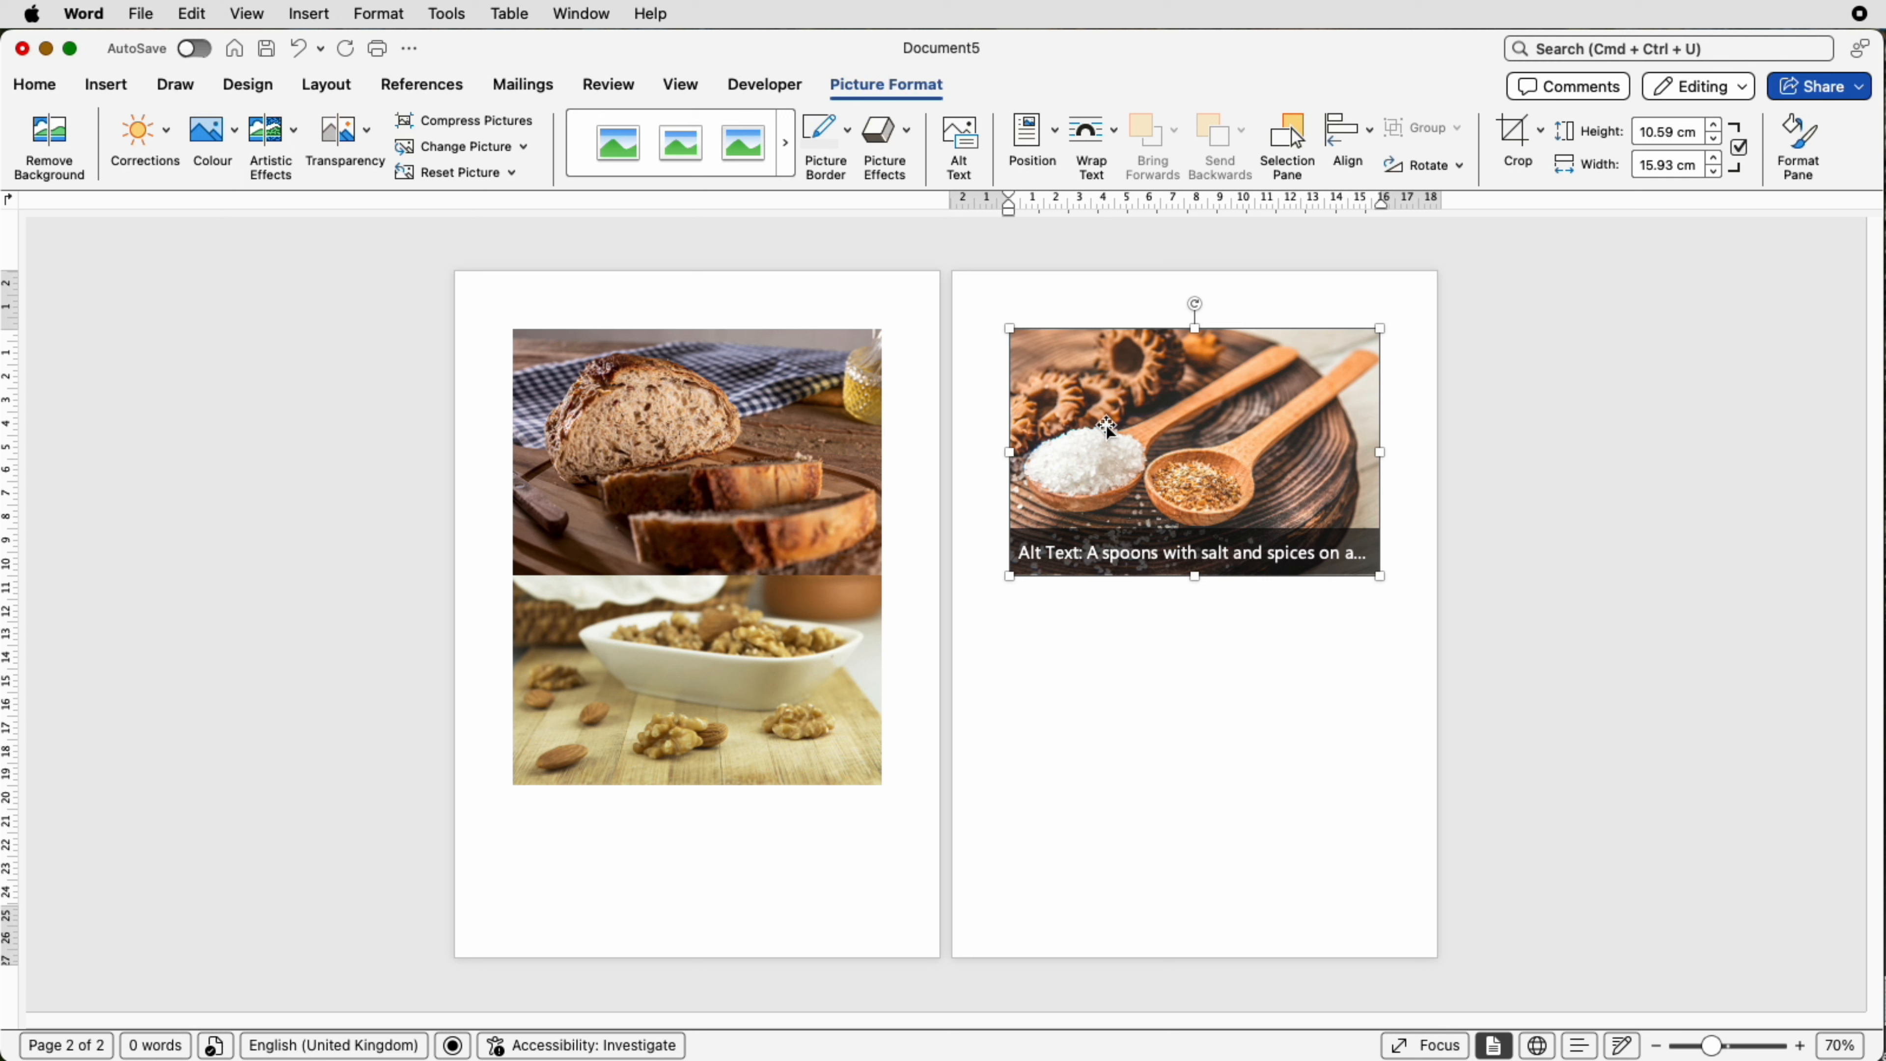
# Step: Set the spoons picture to In Front of Text wrapping and shrink it to about 10.9 cm wide
pyautogui.click(1112, 141)
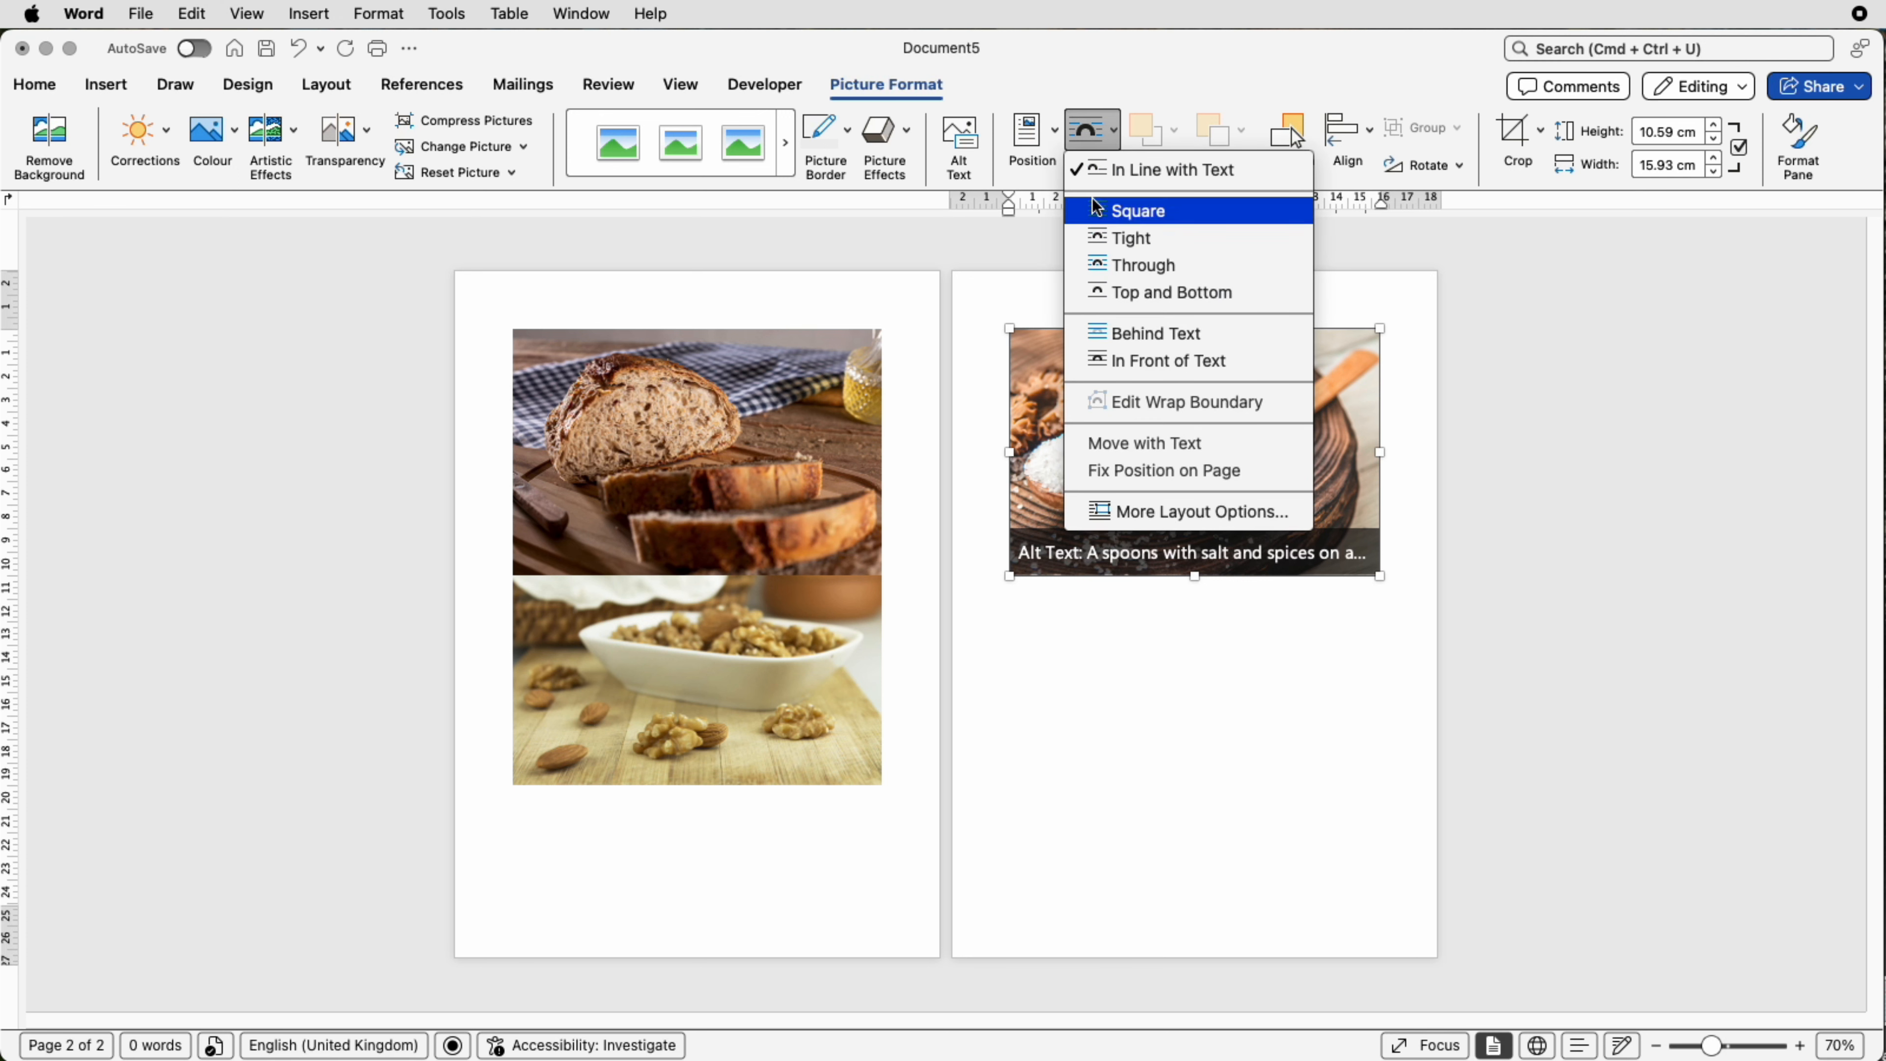
pyautogui.click(1104, 364)
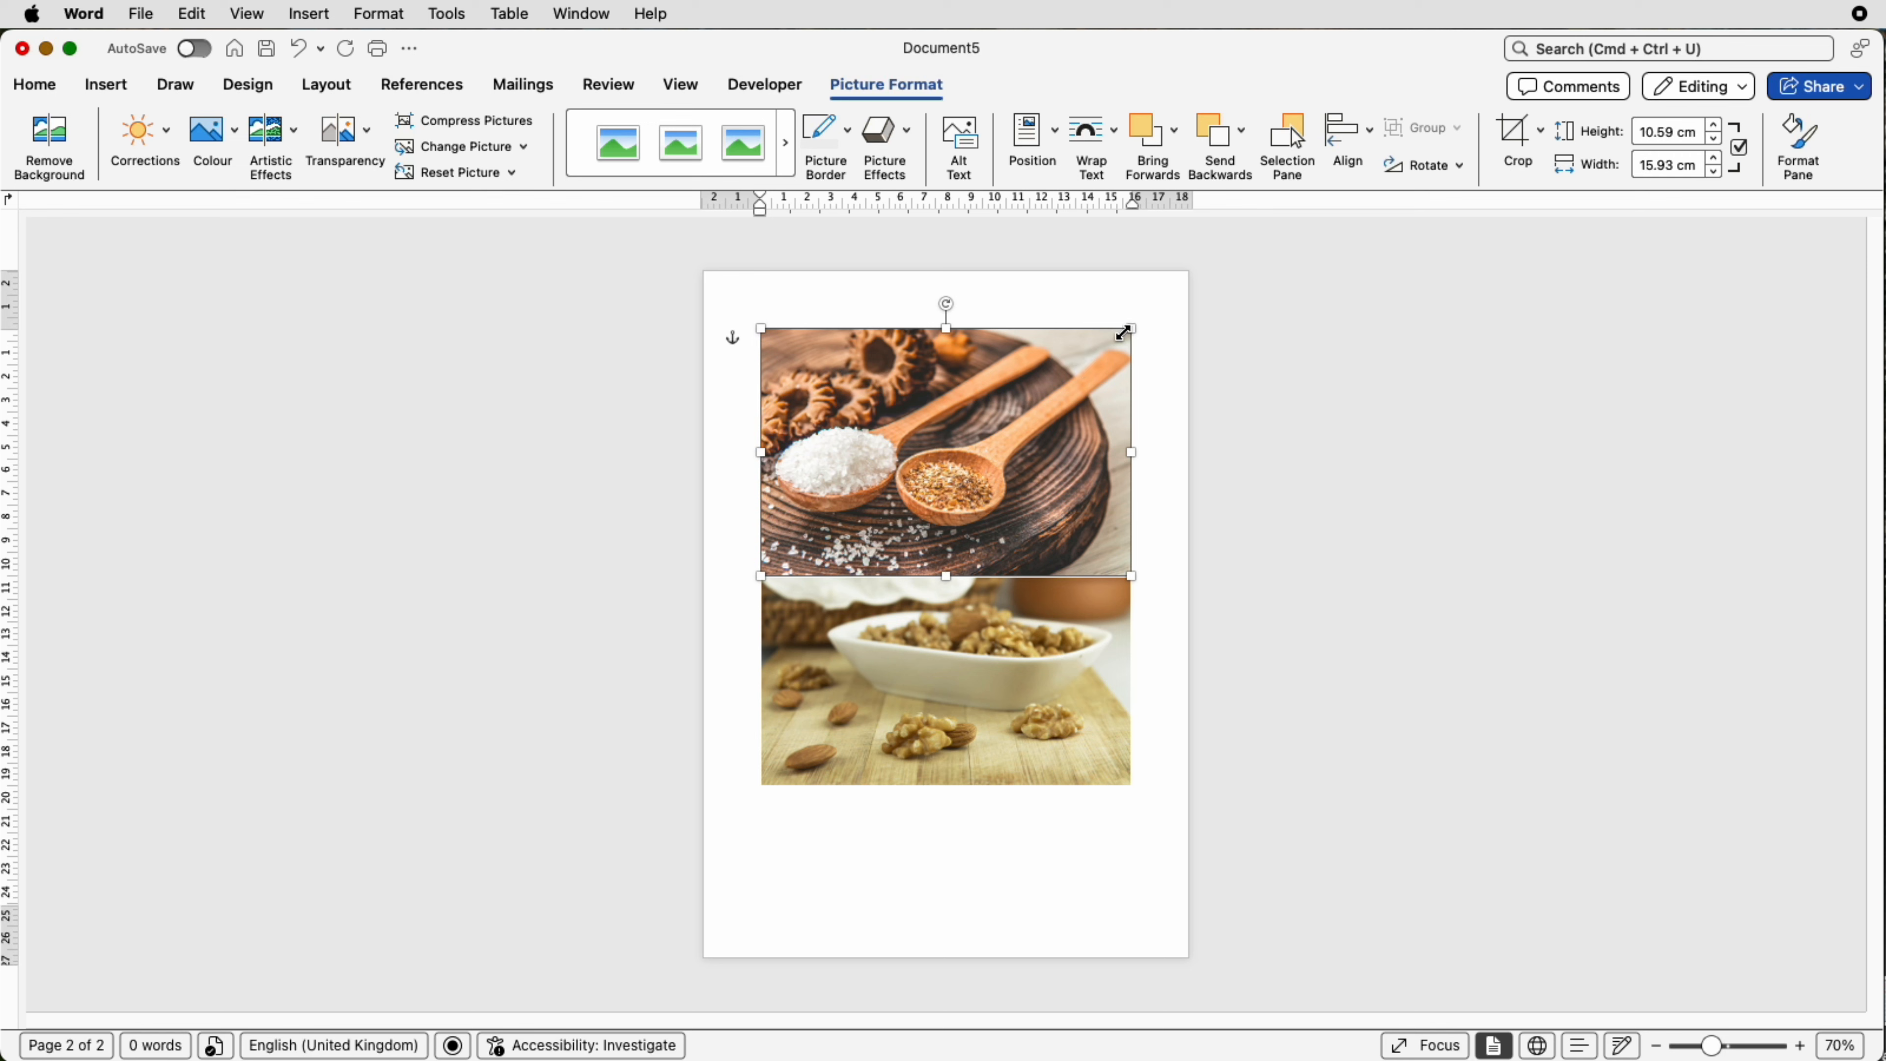
pyautogui.moveTo(1129, 329); pyautogui.dragTo(1014, 409)
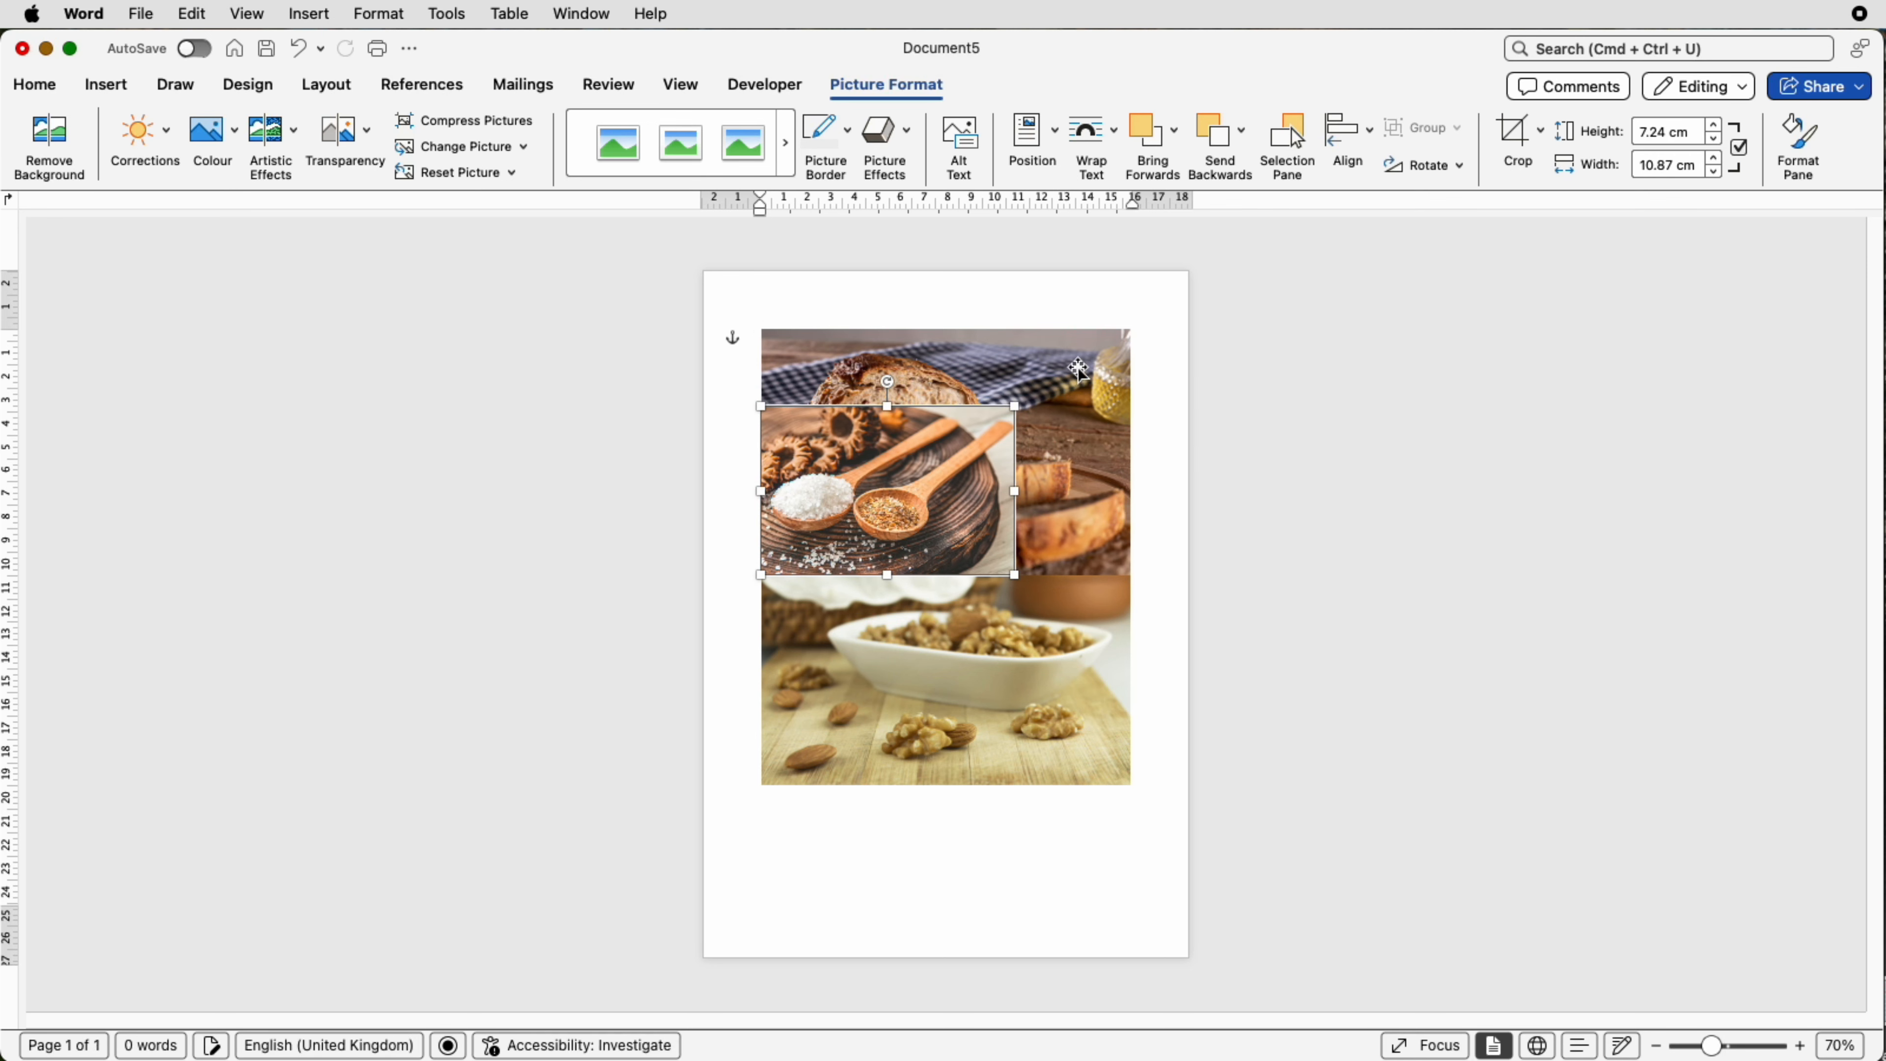
# Step: Set the bread picture to In Front of Text, shrink it to about 9.5 cm wide and move it lower
pyautogui.click(1069, 368)
pyautogui.click(1111, 155)
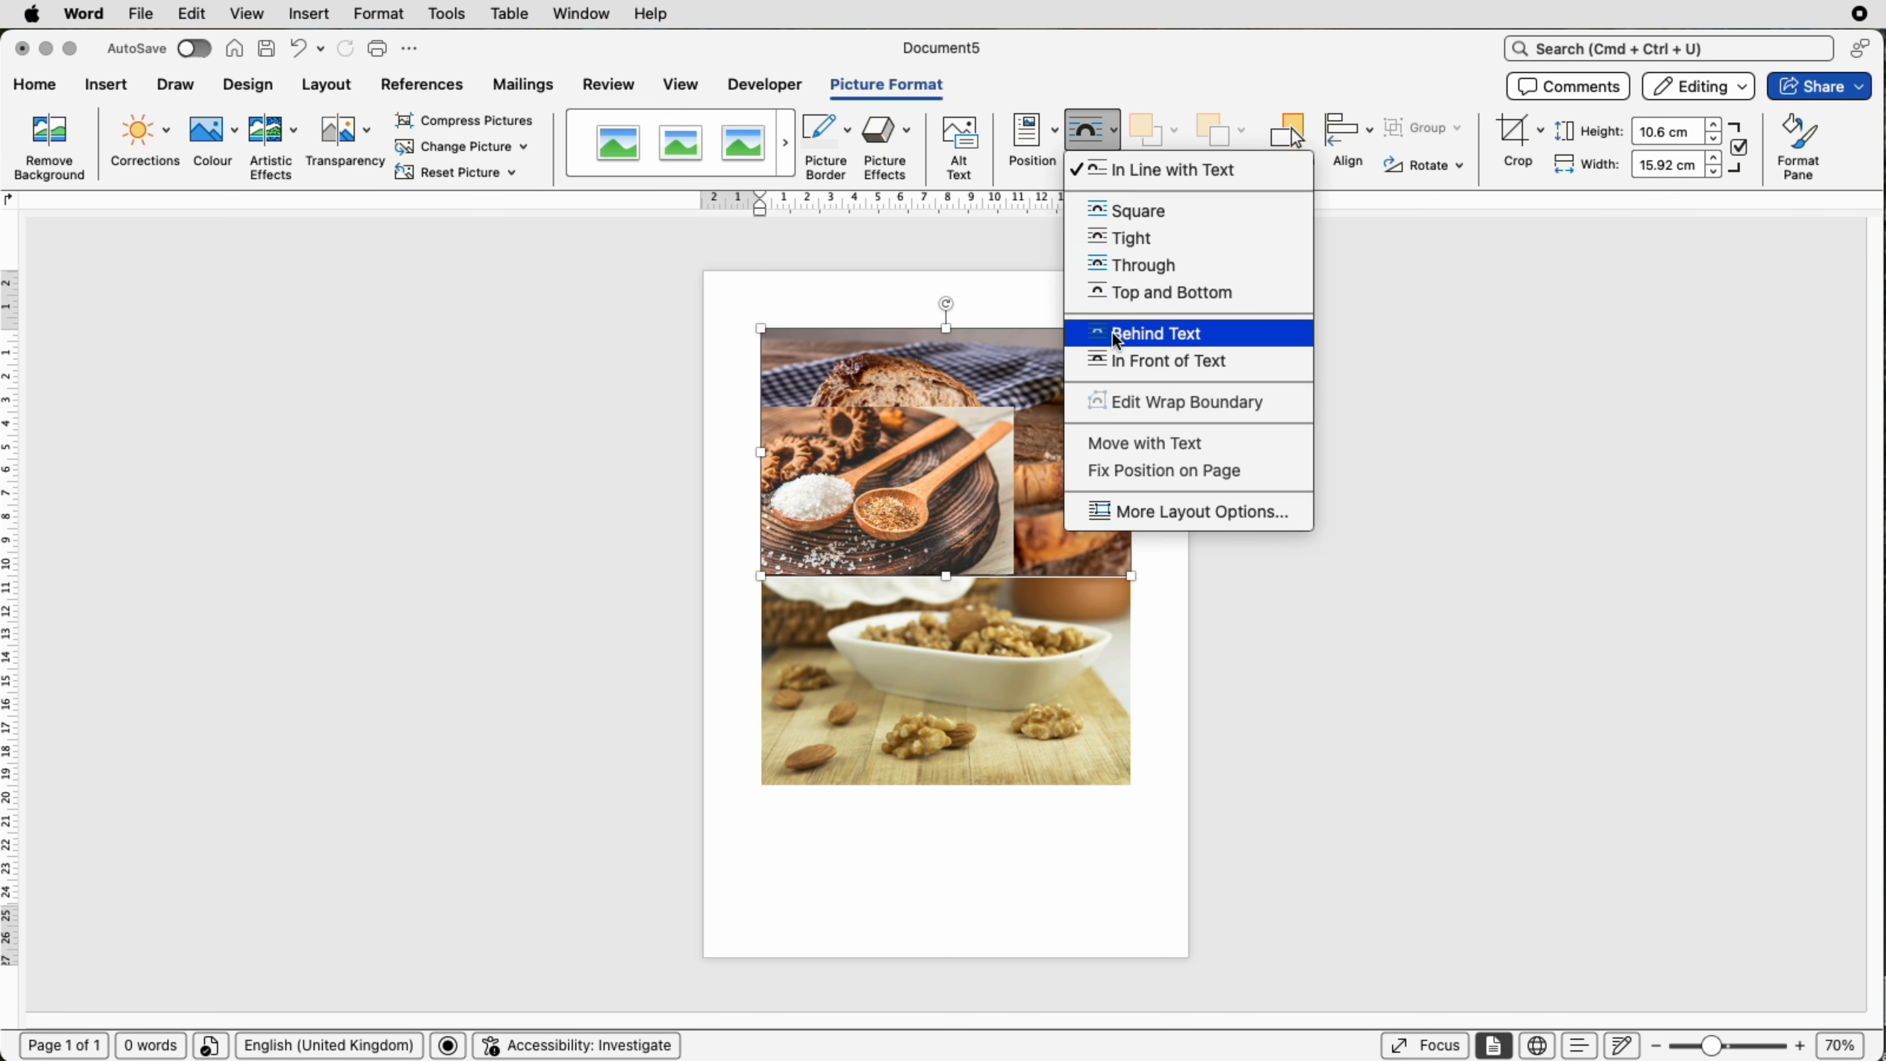
pyautogui.click(1115, 362)
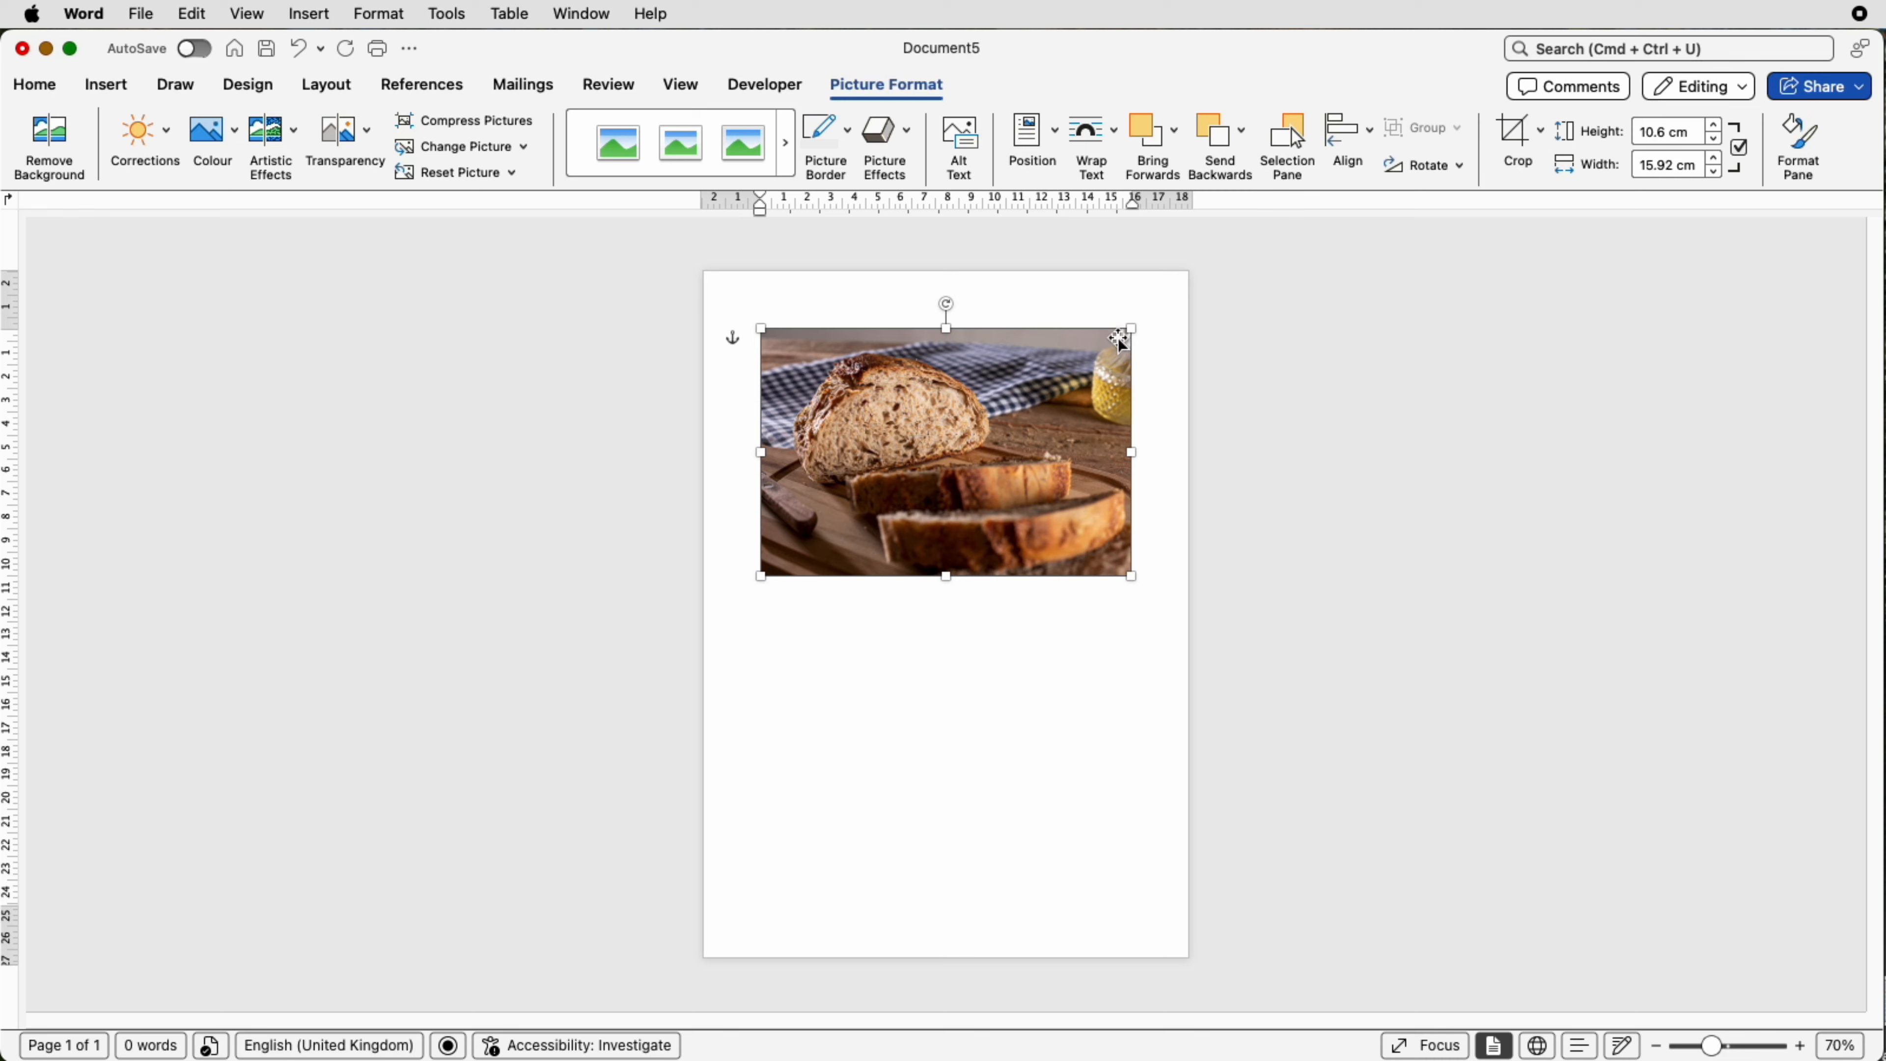
pyautogui.moveTo(1126, 332); pyautogui.dragTo(982, 430)
pyautogui.moveTo(869, 506); pyautogui.dragTo(914, 640)
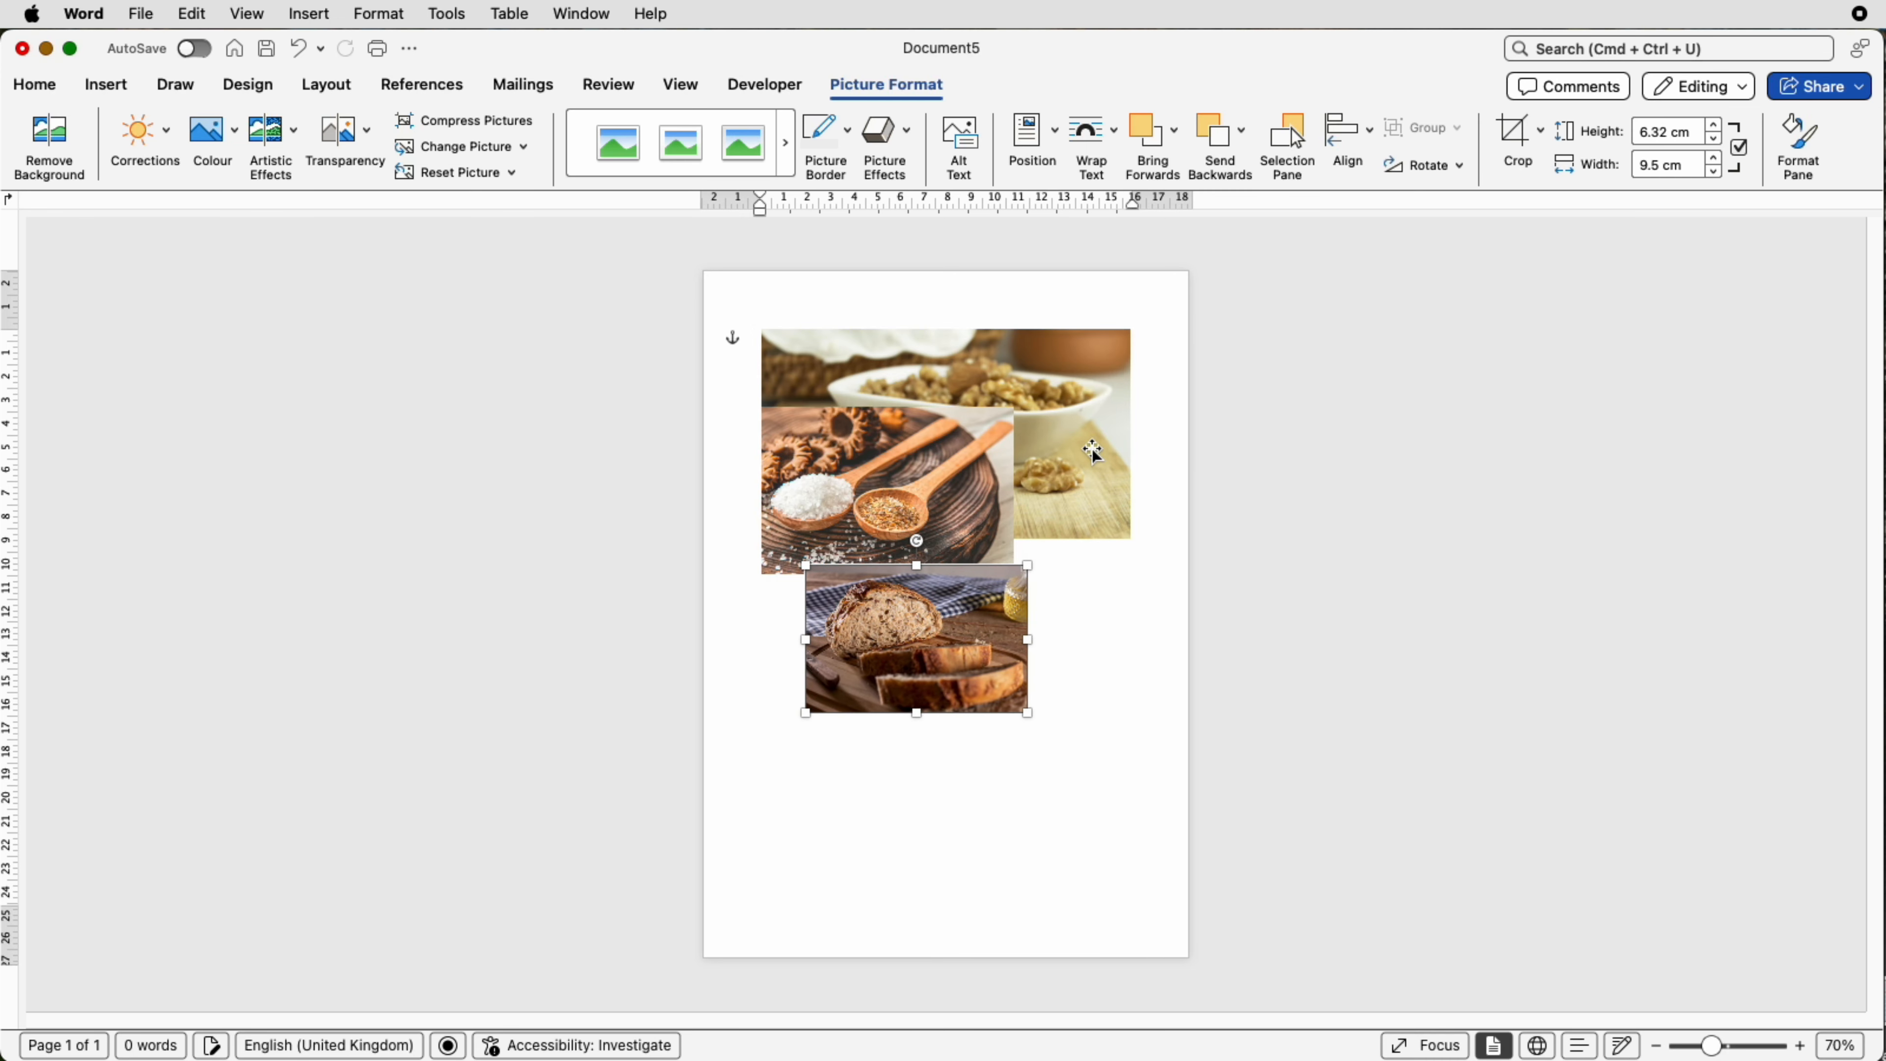
# Step: Move the walnut picture to the lower part of the page and shrink it
pyautogui.click(1093, 453)
pyautogui.moveTo(962, 377); pyautogui.dragTo(951, 742)
pyautogui.moveTo(1123, 693); pyautogui.dragTo(956, 786)
# Step: Move the spoons picture to the middle of the page and the bread picture near the top
pyautogui.moveTo(924, 470); pyautogui.dragTo(937, 680)
pyautogui.moveTo(963, 577); pyautogui.dragTo(961, 394)
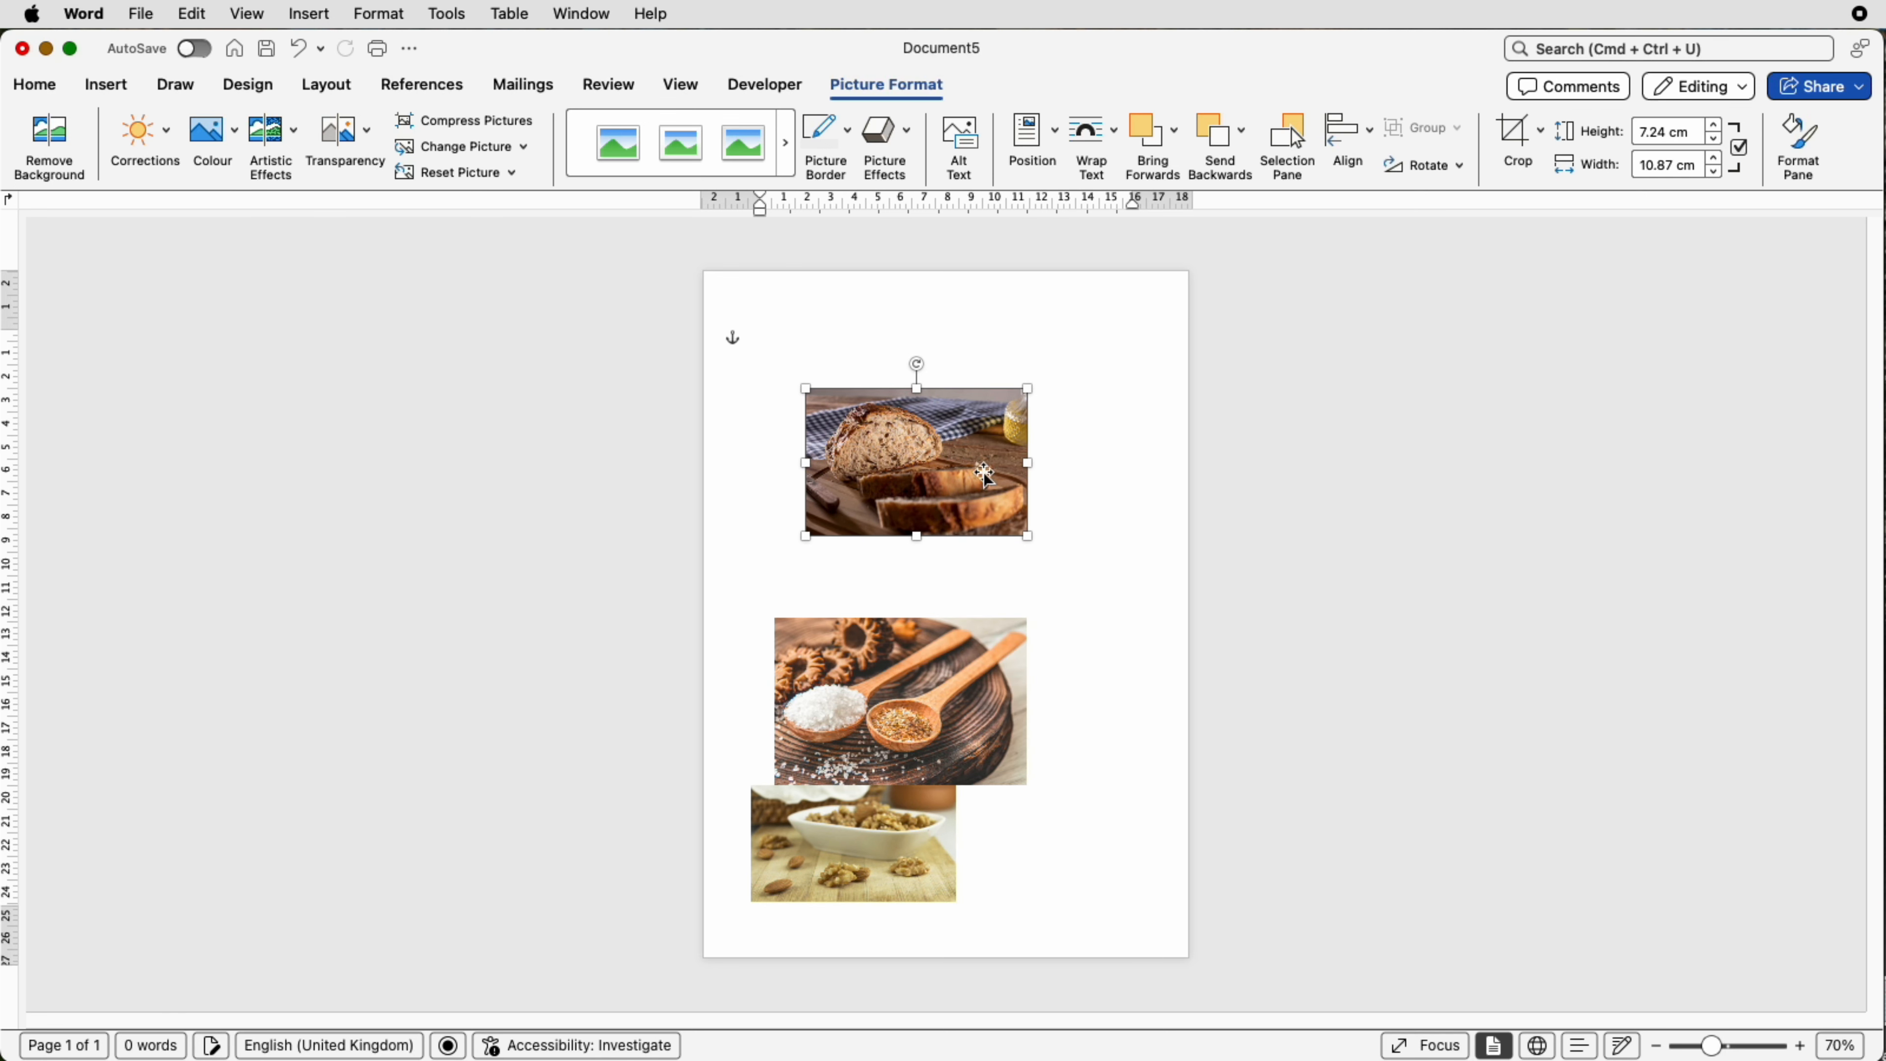
# Step: Shrink the spoons picture and place it just above the walnut picture
pyautogui.click(1009, 633)
pyautogui.moveTo(1027, 618); pyautogui.dragTo(968, 655)
pyautogui.moveTo(923, 684); pyautogui.dragTo(898, 670)
# Step: Enlarge the bread picture to span the full page width, about 21.1 cm wide, at the top
pyautogui.click(900, 534)
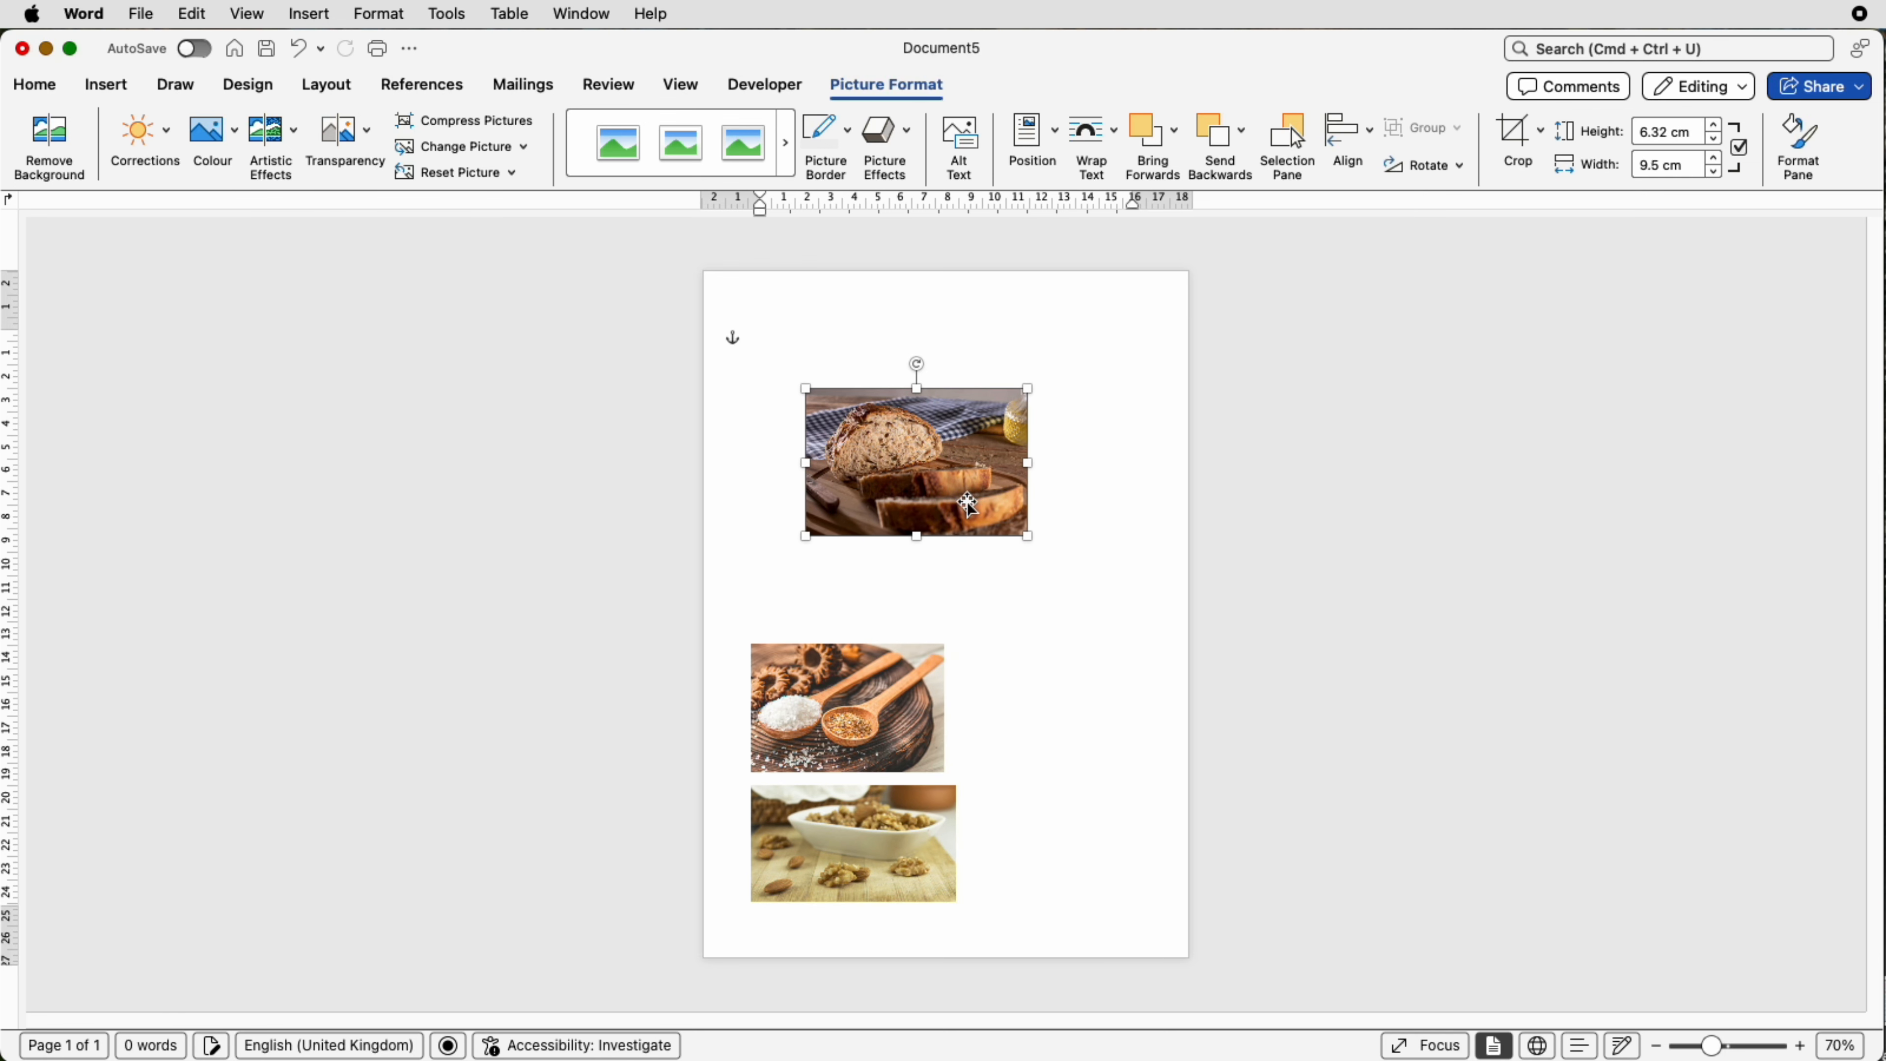
pyautogui.moveTo(1027, 536); pyautogui.dragTo(1188, 646)
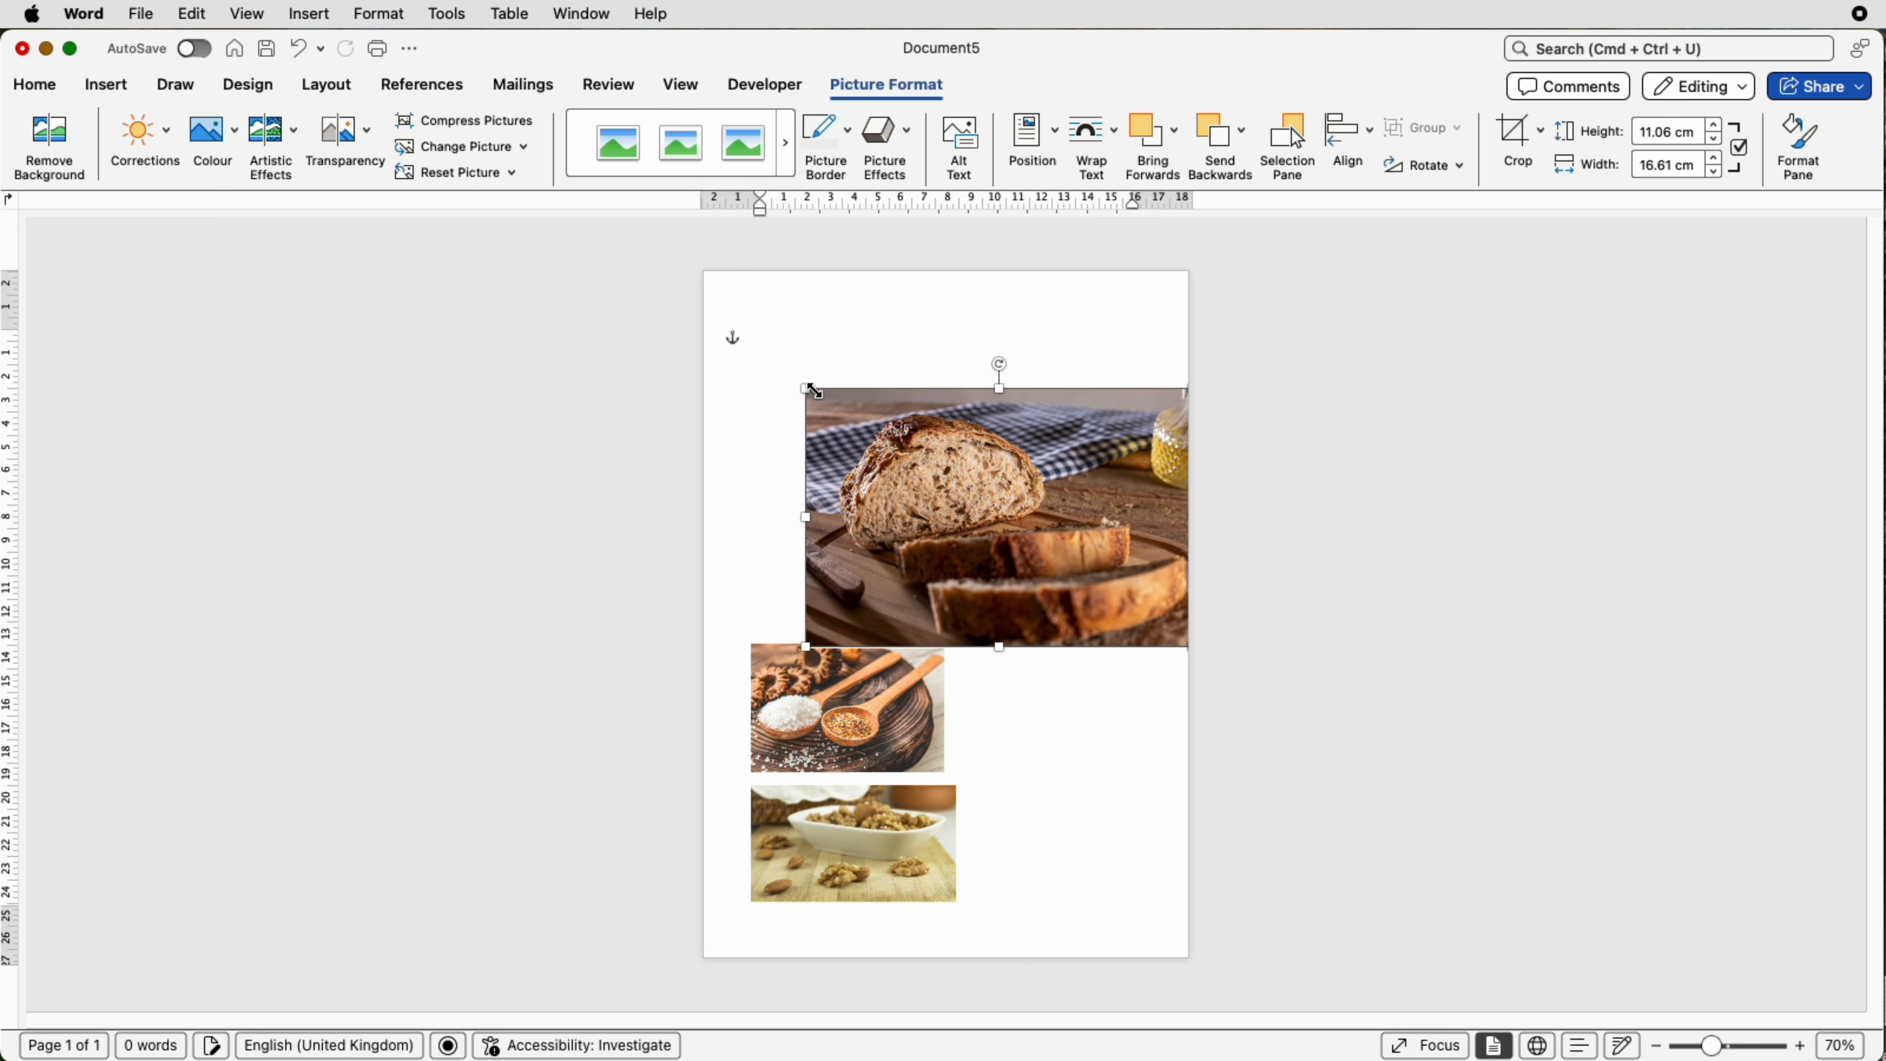
pyautogui.moveTo(805, 389); pyautogui.dragTo(704, 323)
pyautogui.moveTo(951, 435); pyautogui.dragTo(1018, 452)
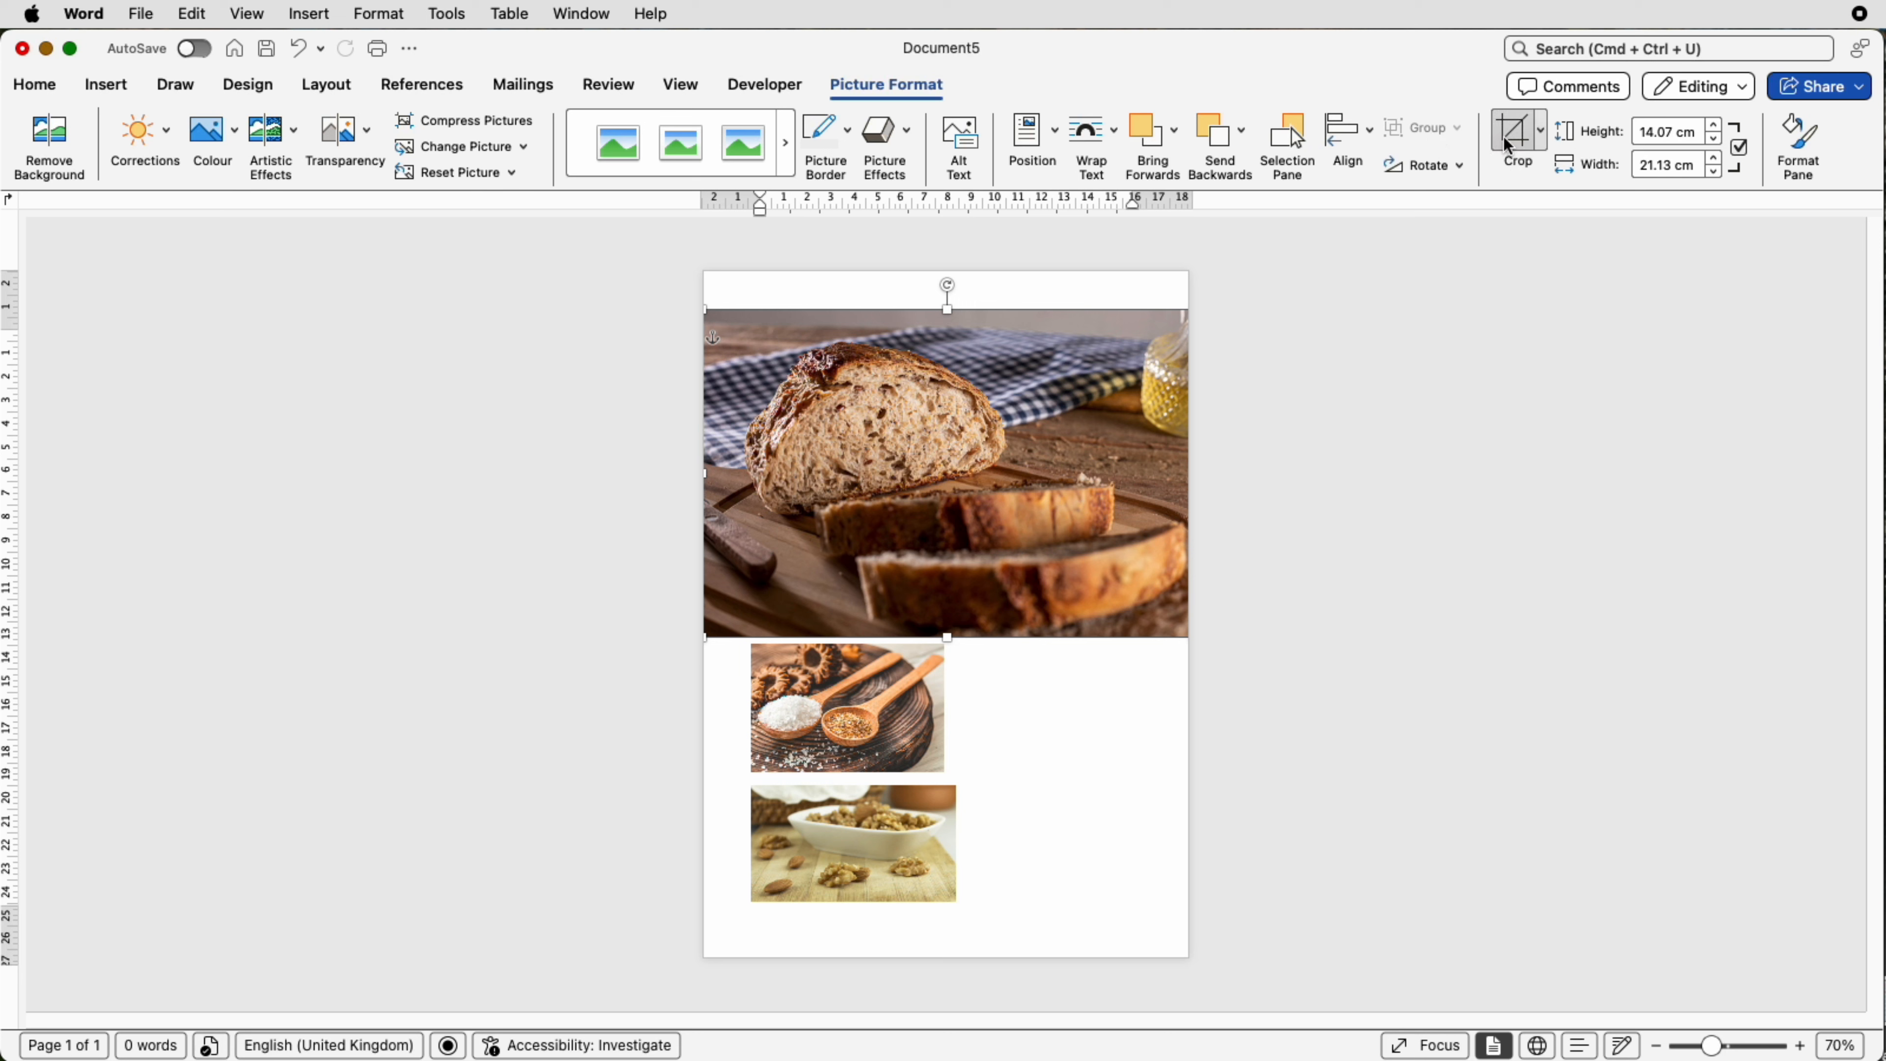
# Step: Crop the bread picture from the top and bottom to about 10.1 cm high
pyautogui.click(1535, 136)
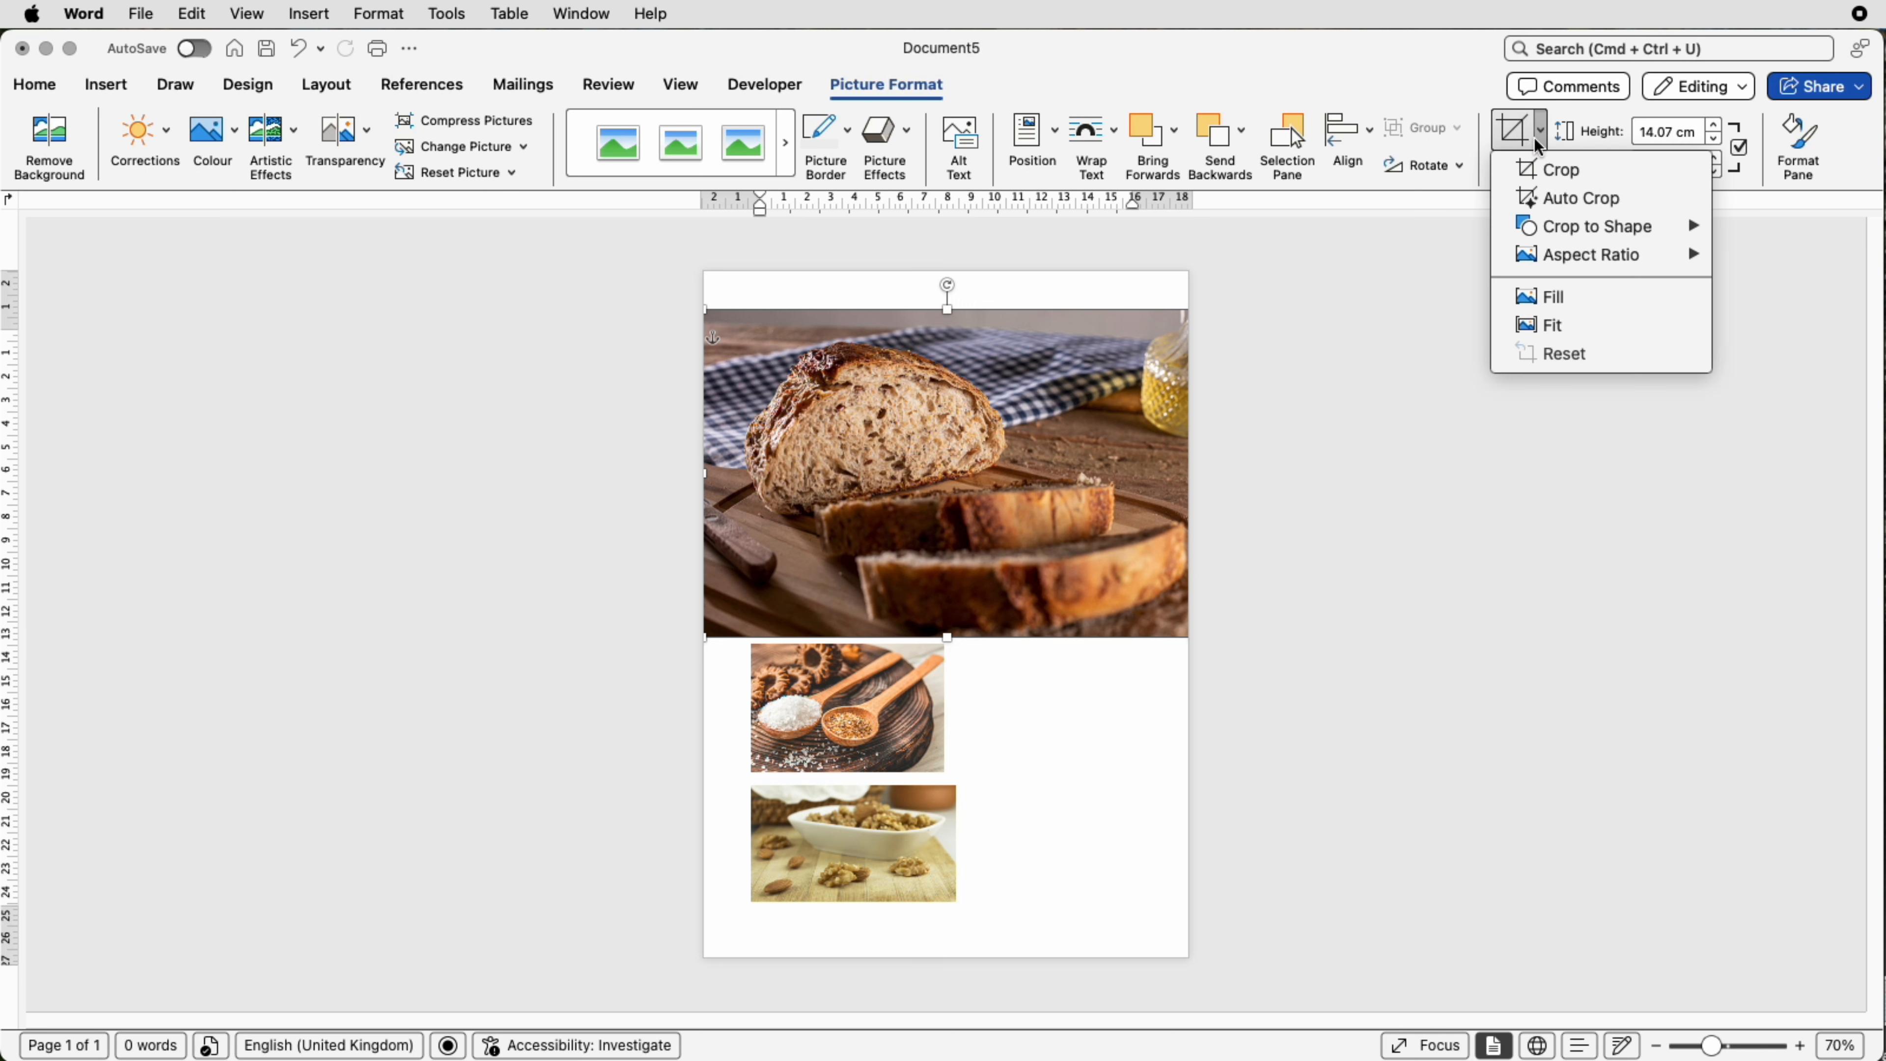
pyautogui.click(1535, 172)
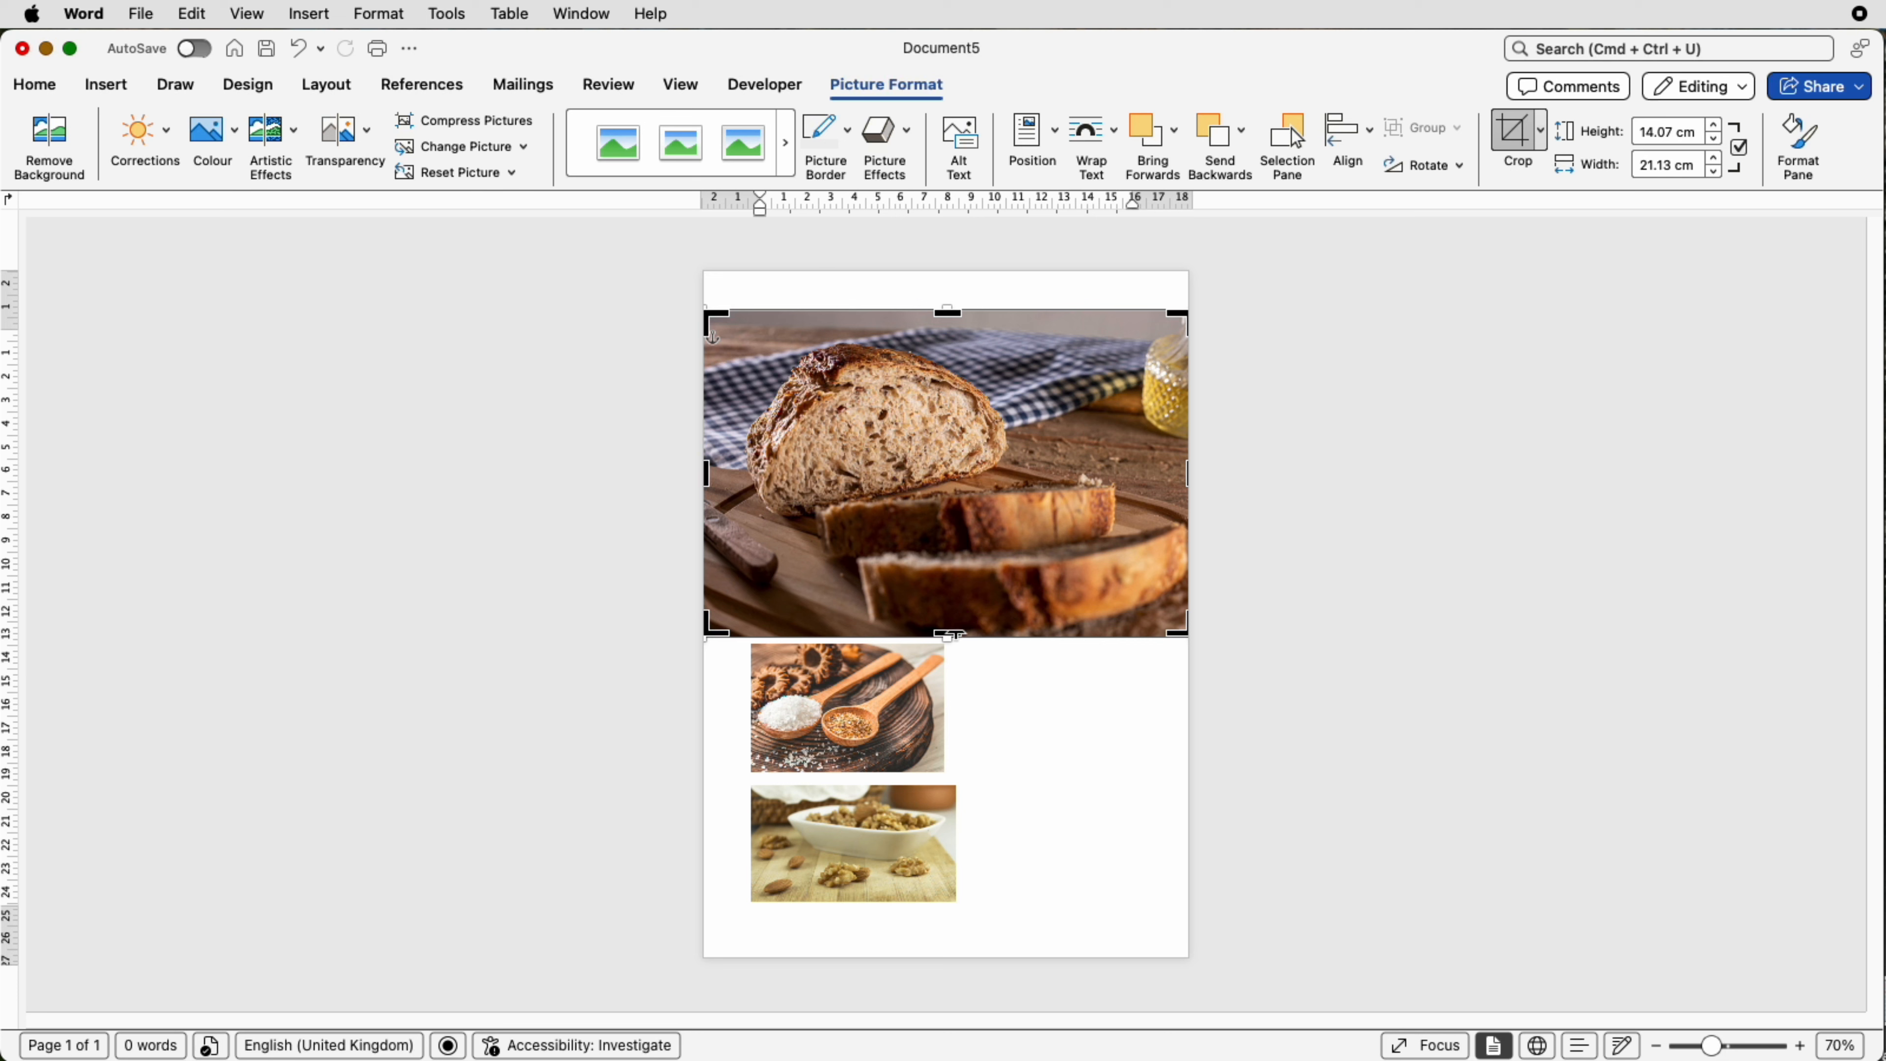
pyautogui.moveTo(953, 633); pyautogui.dragTo(955, 562)
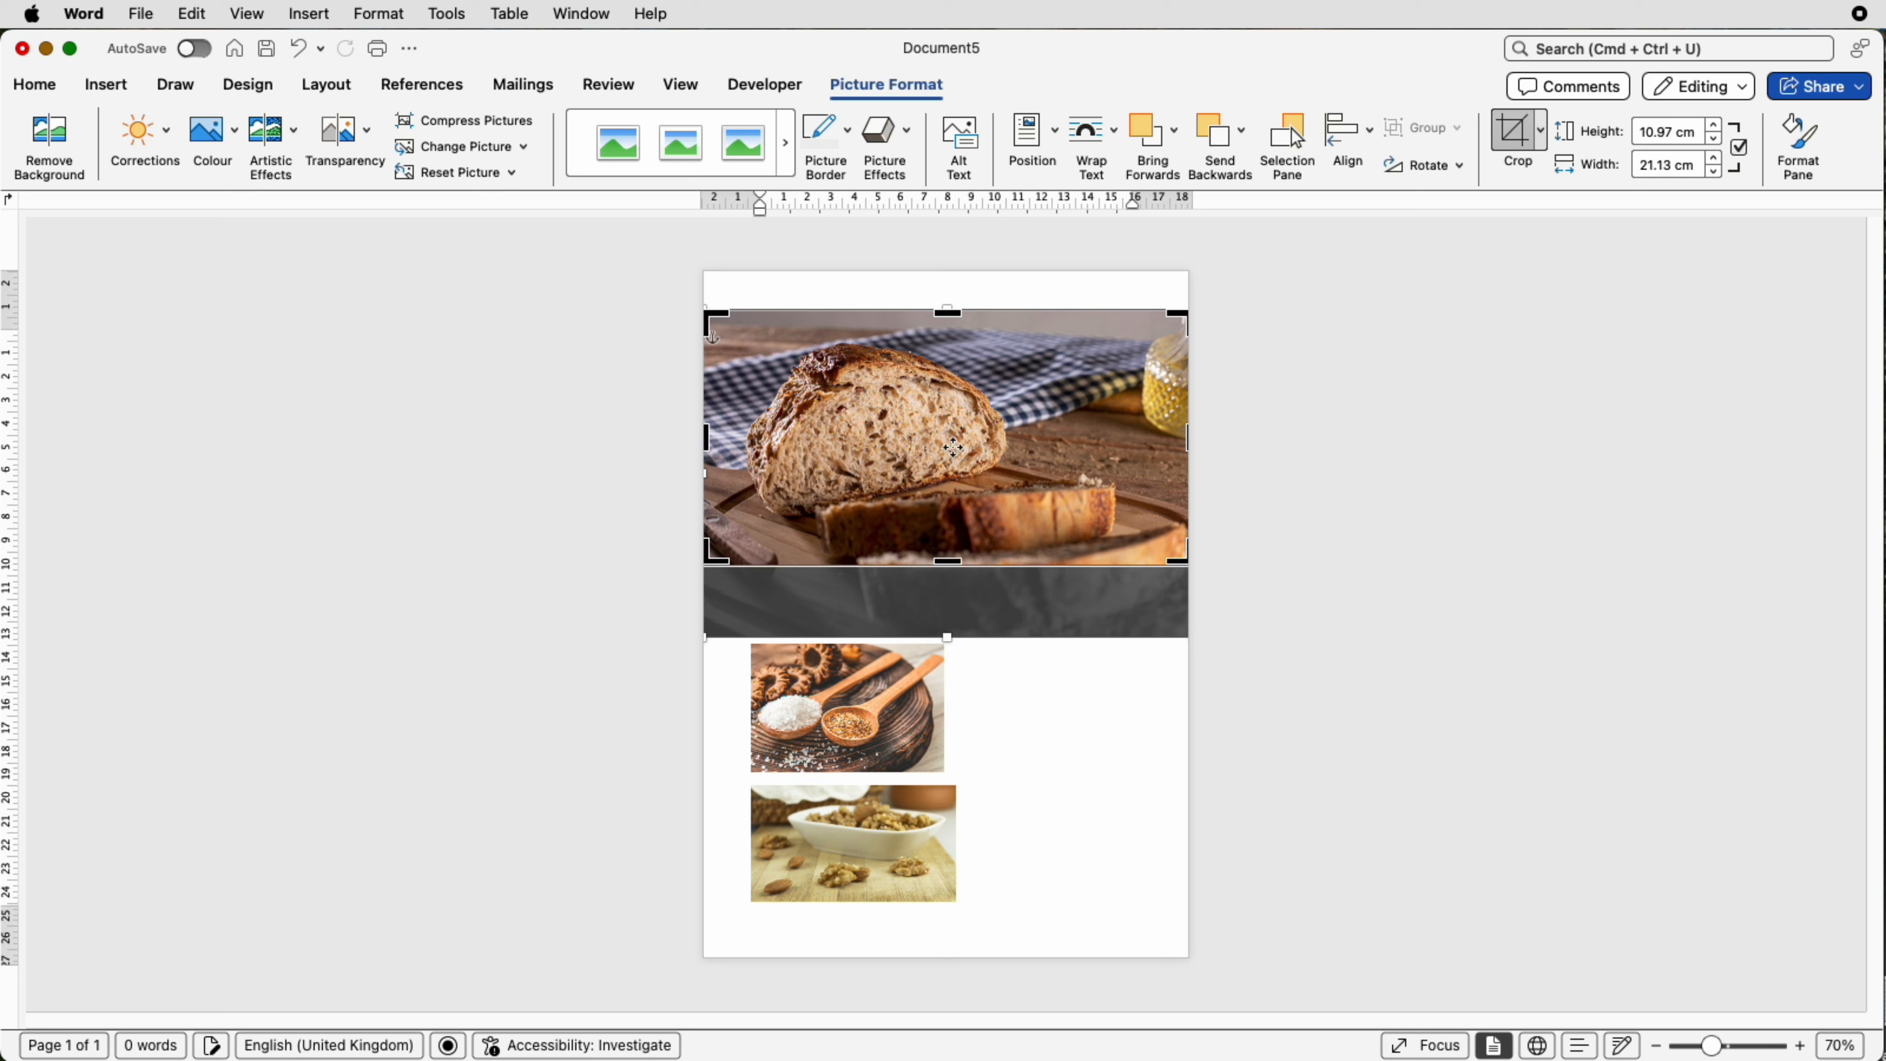
pyautogui.moveTo(947, 312); pyautogui.dragTo(948, 329)
pyautogui.press('Escape')
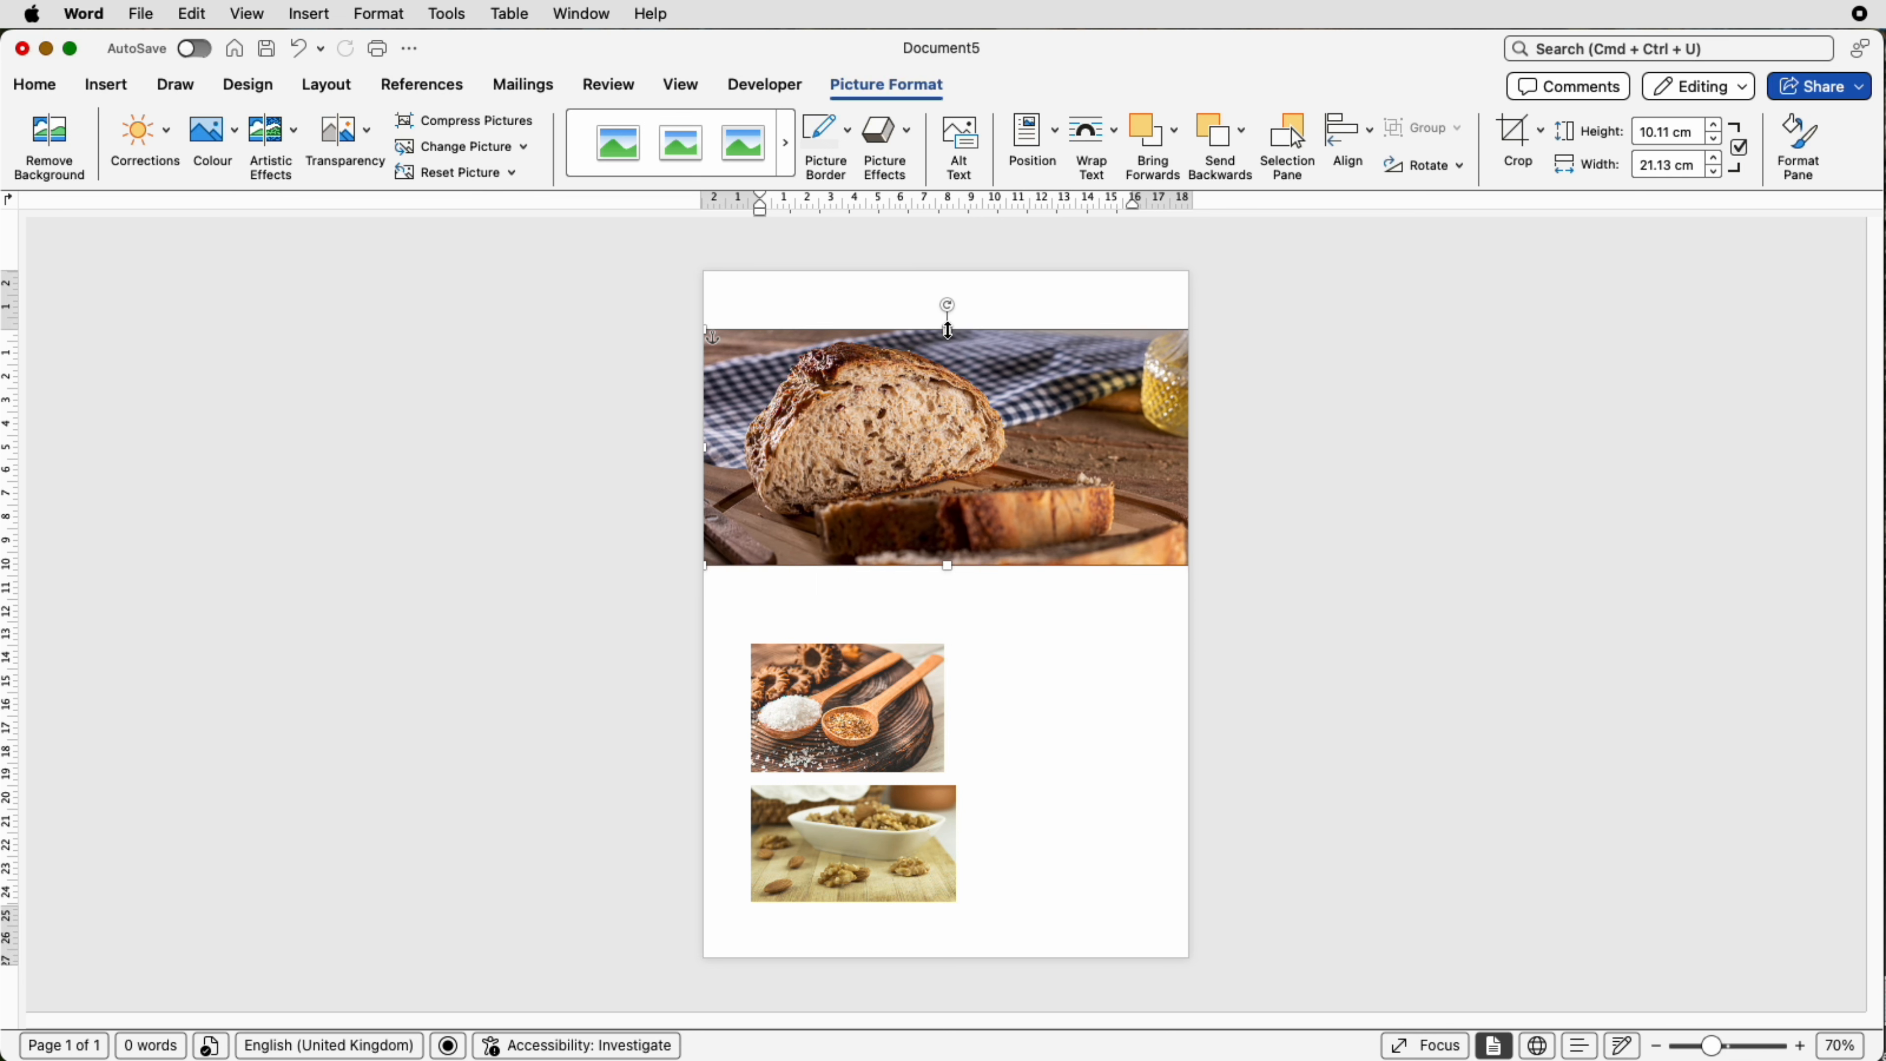
# Step: Move the bread picture down slightly and shift the spoons and walnut pictures left under it
pyautogui.moveTo(1000, 395); pyautogui.dragTo(1000, 461)
pyautogui.moveTo(875, 698); pyautogui.dragTo(849, 700)
pyautogui.moveTo(854, 864); pyautogui.dragTo(829, 870)
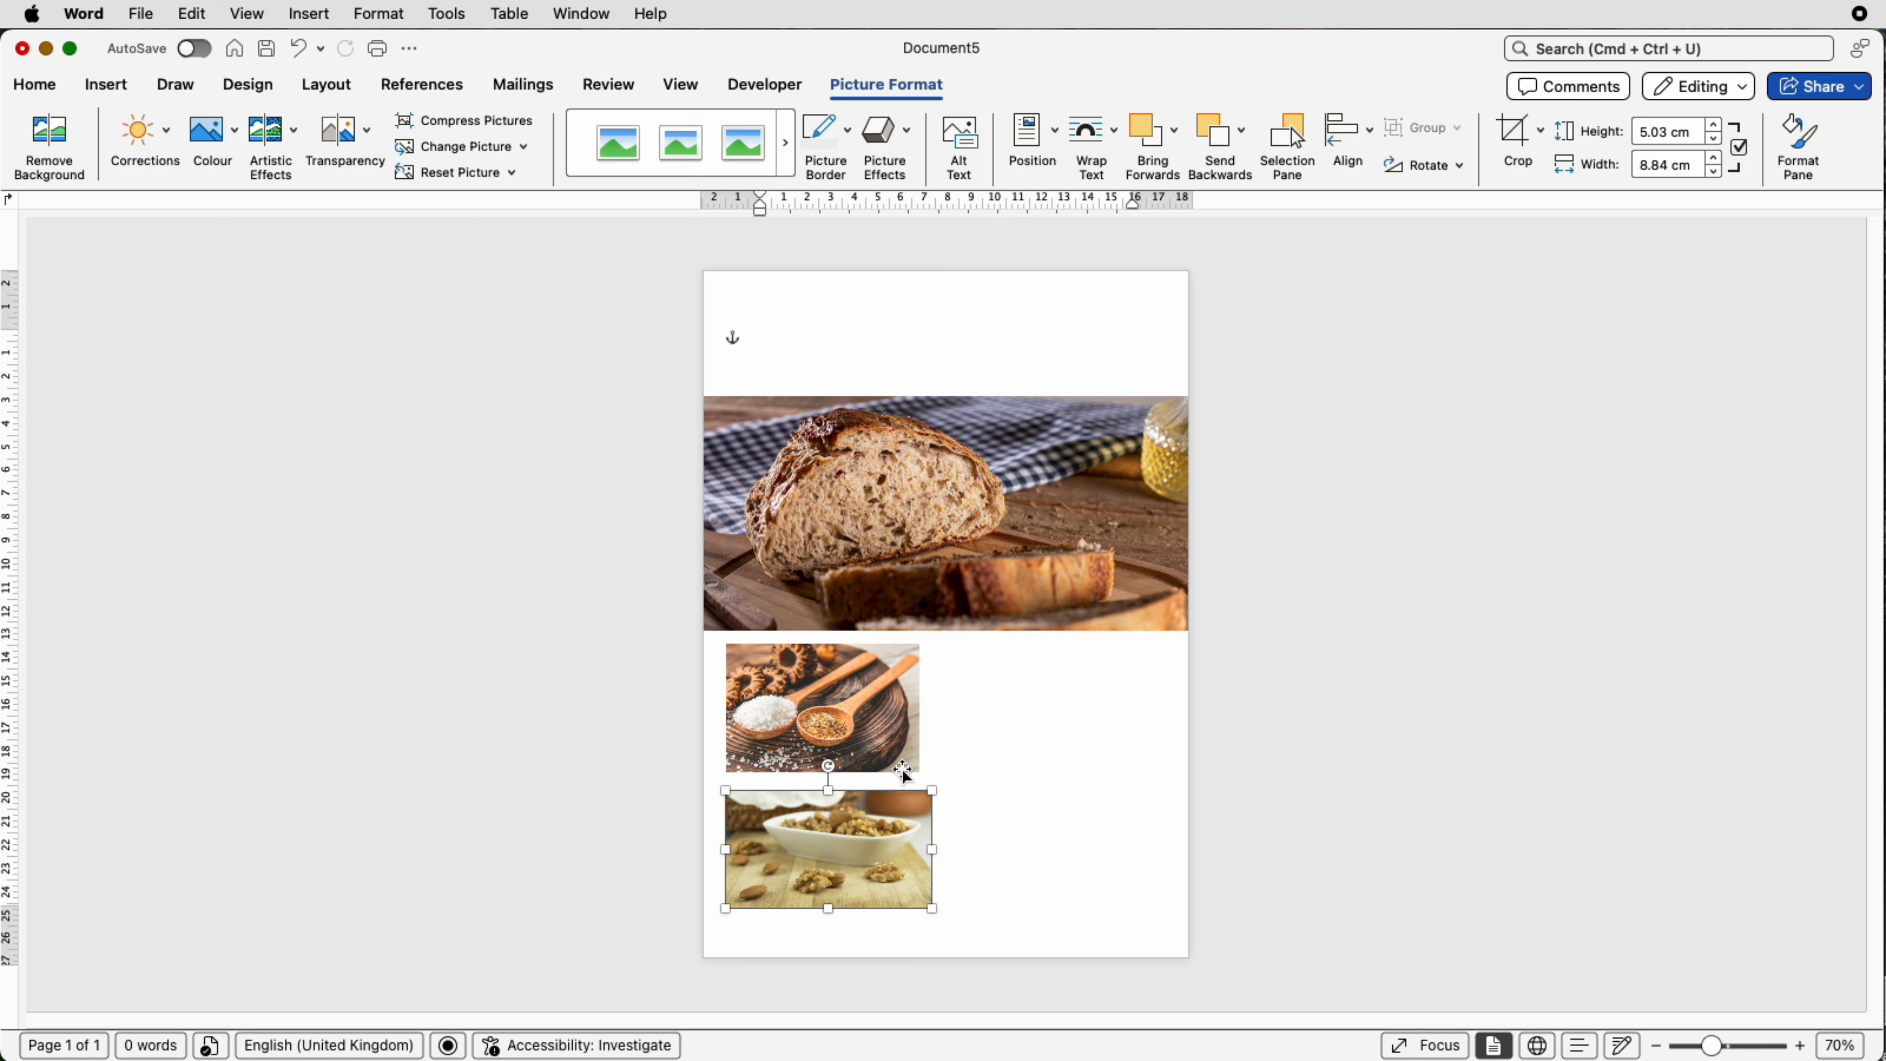
# Step: Resize the spoons picture to 7.9 cm wide
pyautogui.moveTo(888, 723); pyautogui.dragTo(912, 772)
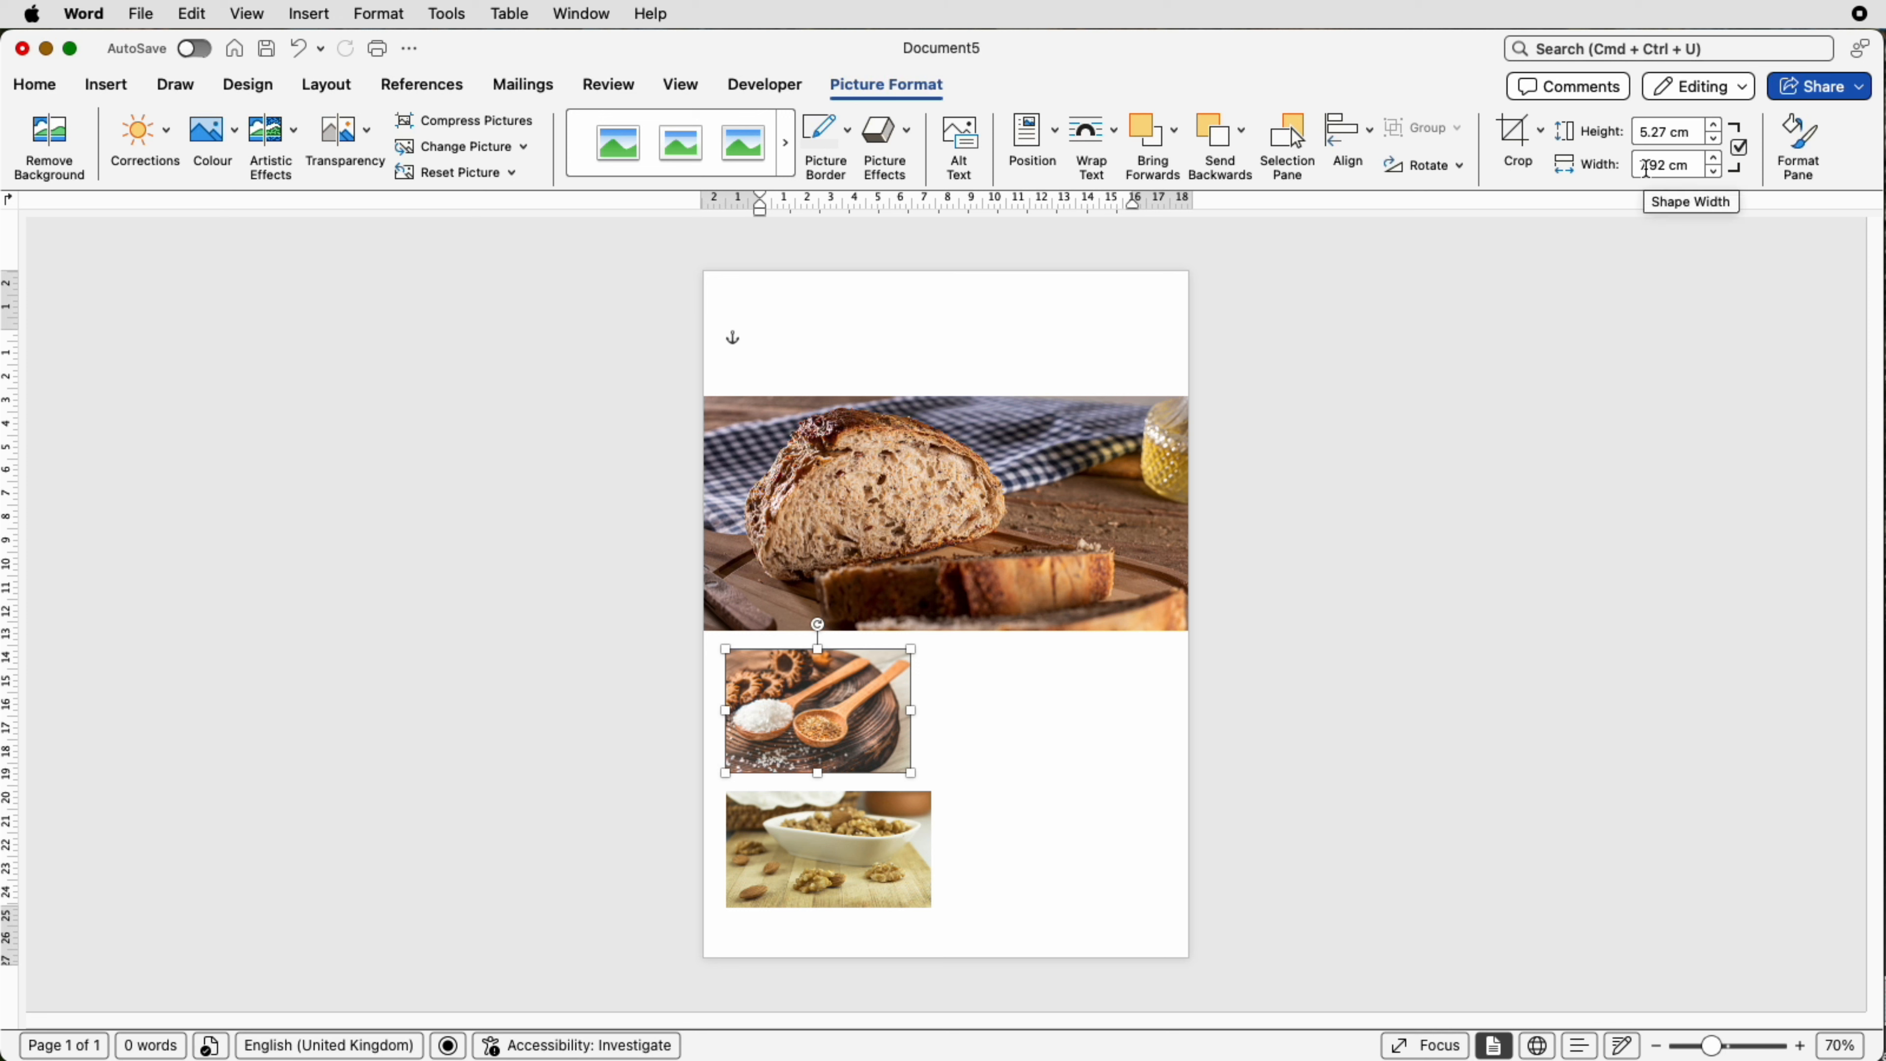
pyautogui.click(1666, 165)
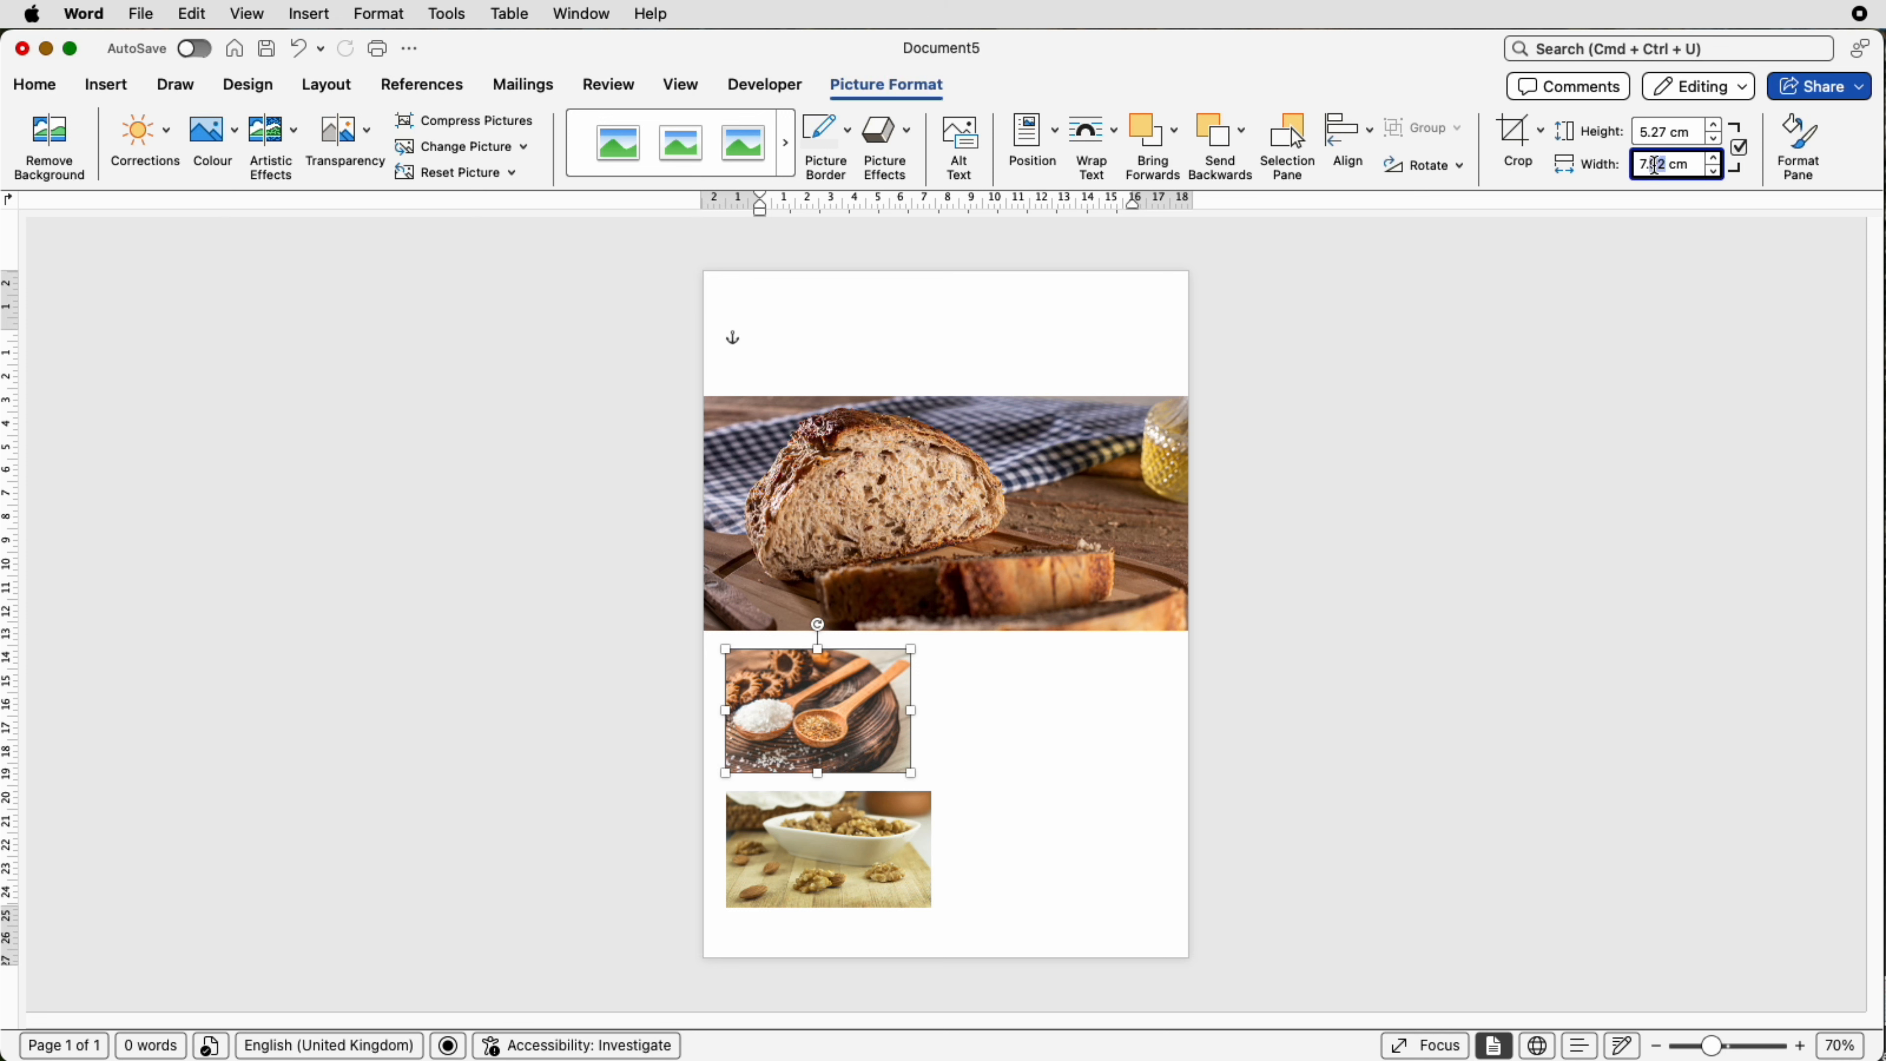
pyautogui.write('9')
# Step: Set the walnut picture's width to 7.9 cm
pyautogui.click(876, 839)
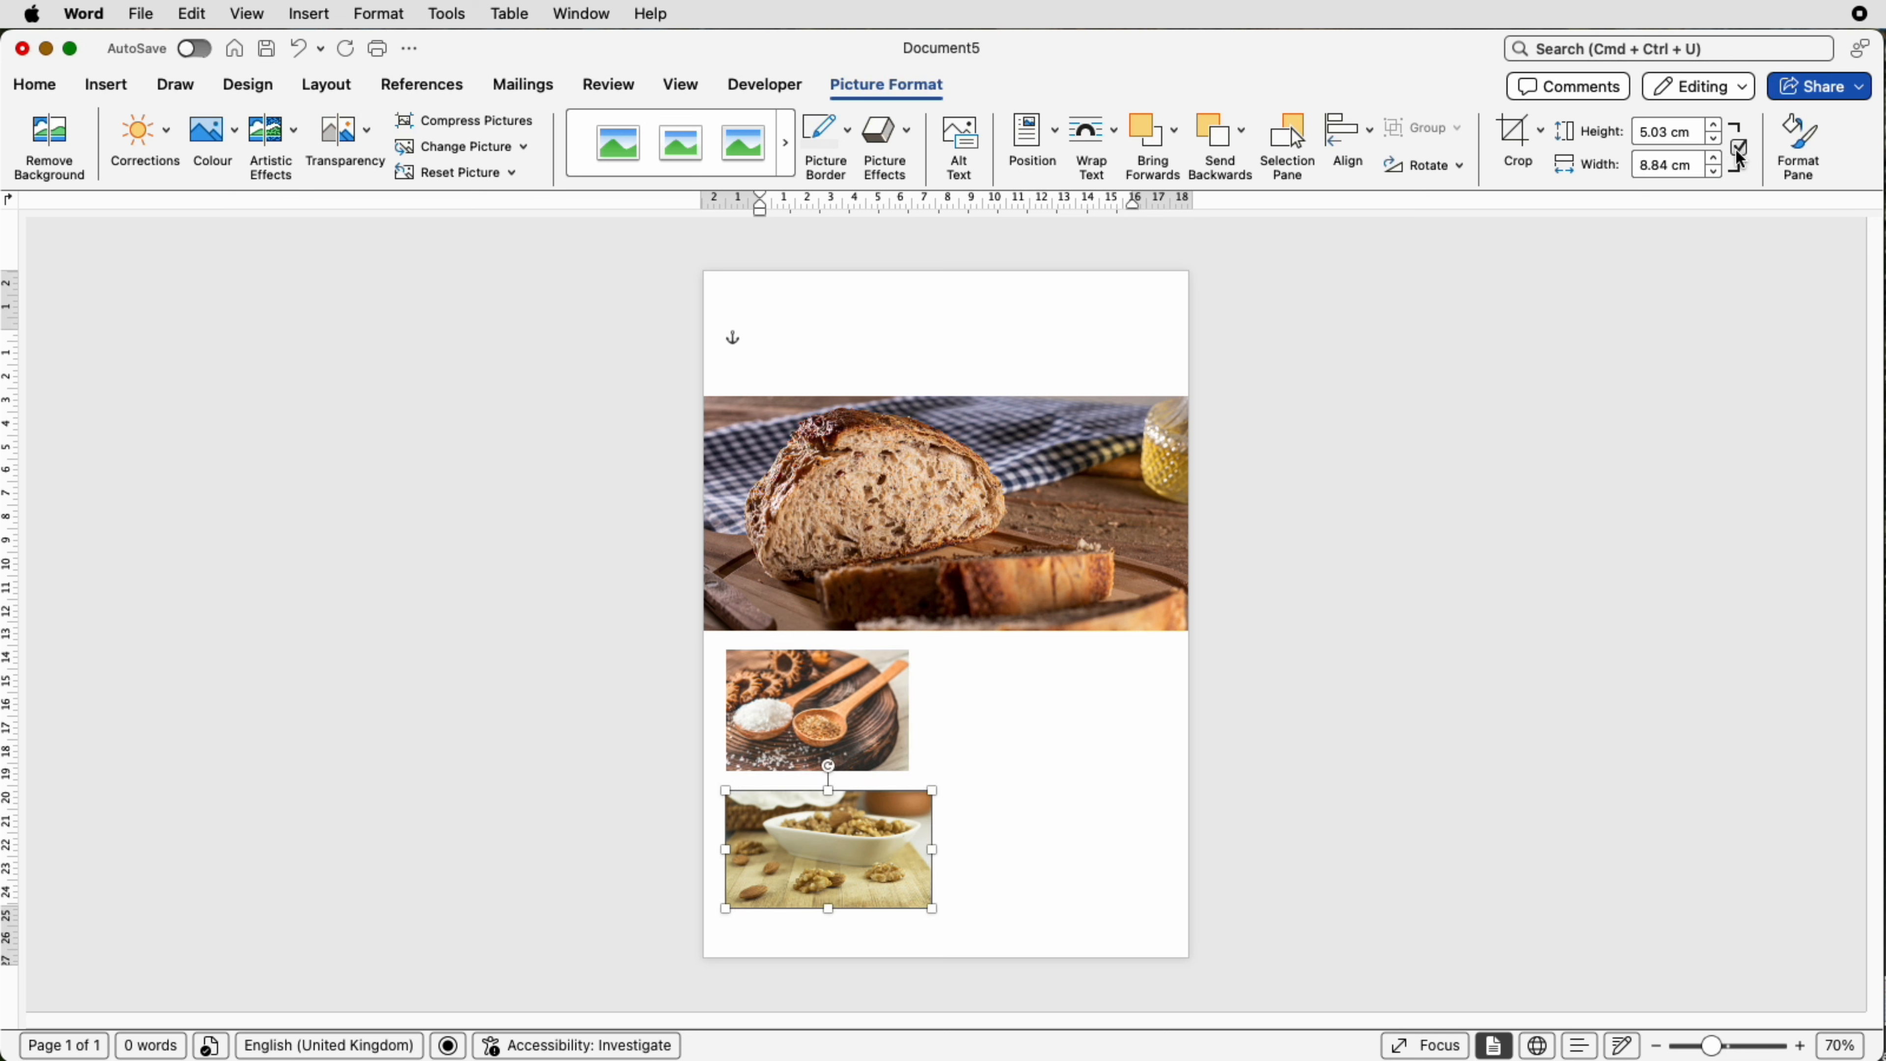
pyautogui.click(1669, 170)
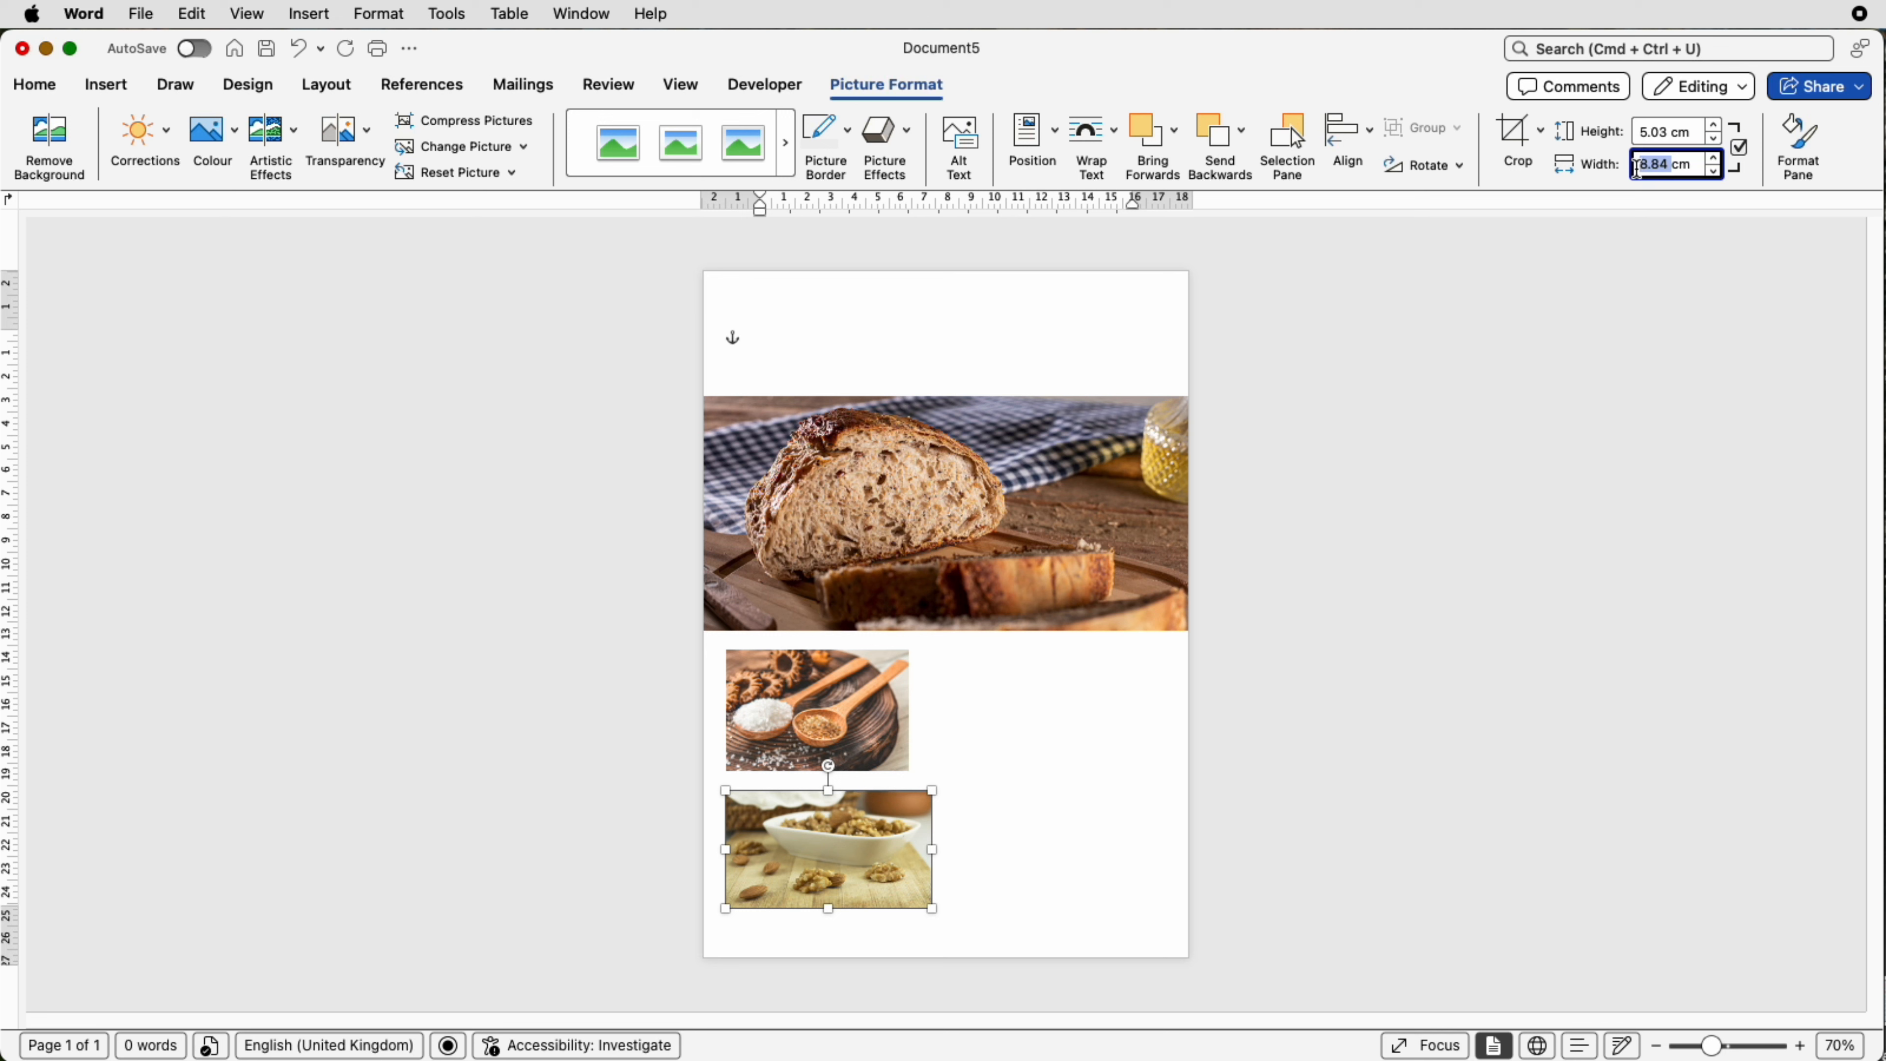
pyautogui.write('7.9cm')
pyautogui.press('Return')
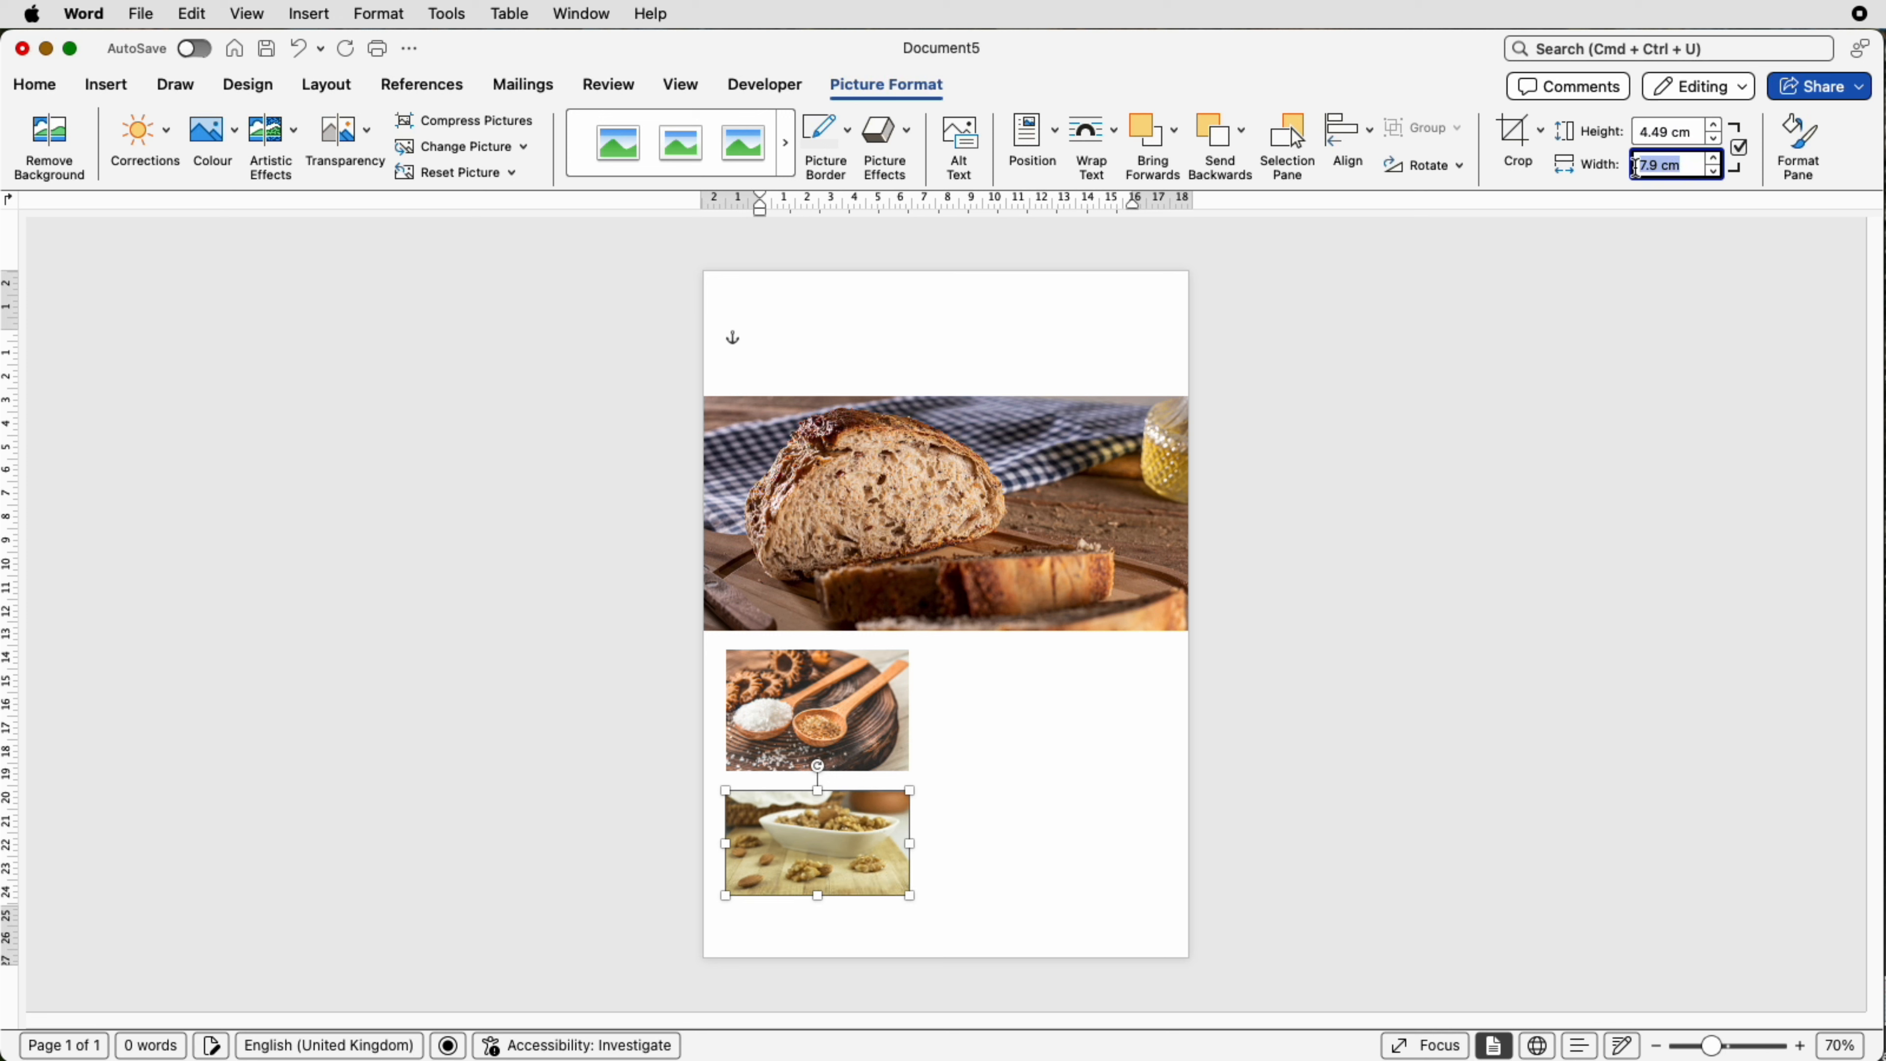
pyautogui.moveTo(831, 836); pyautogui.dragTo(833, 834)
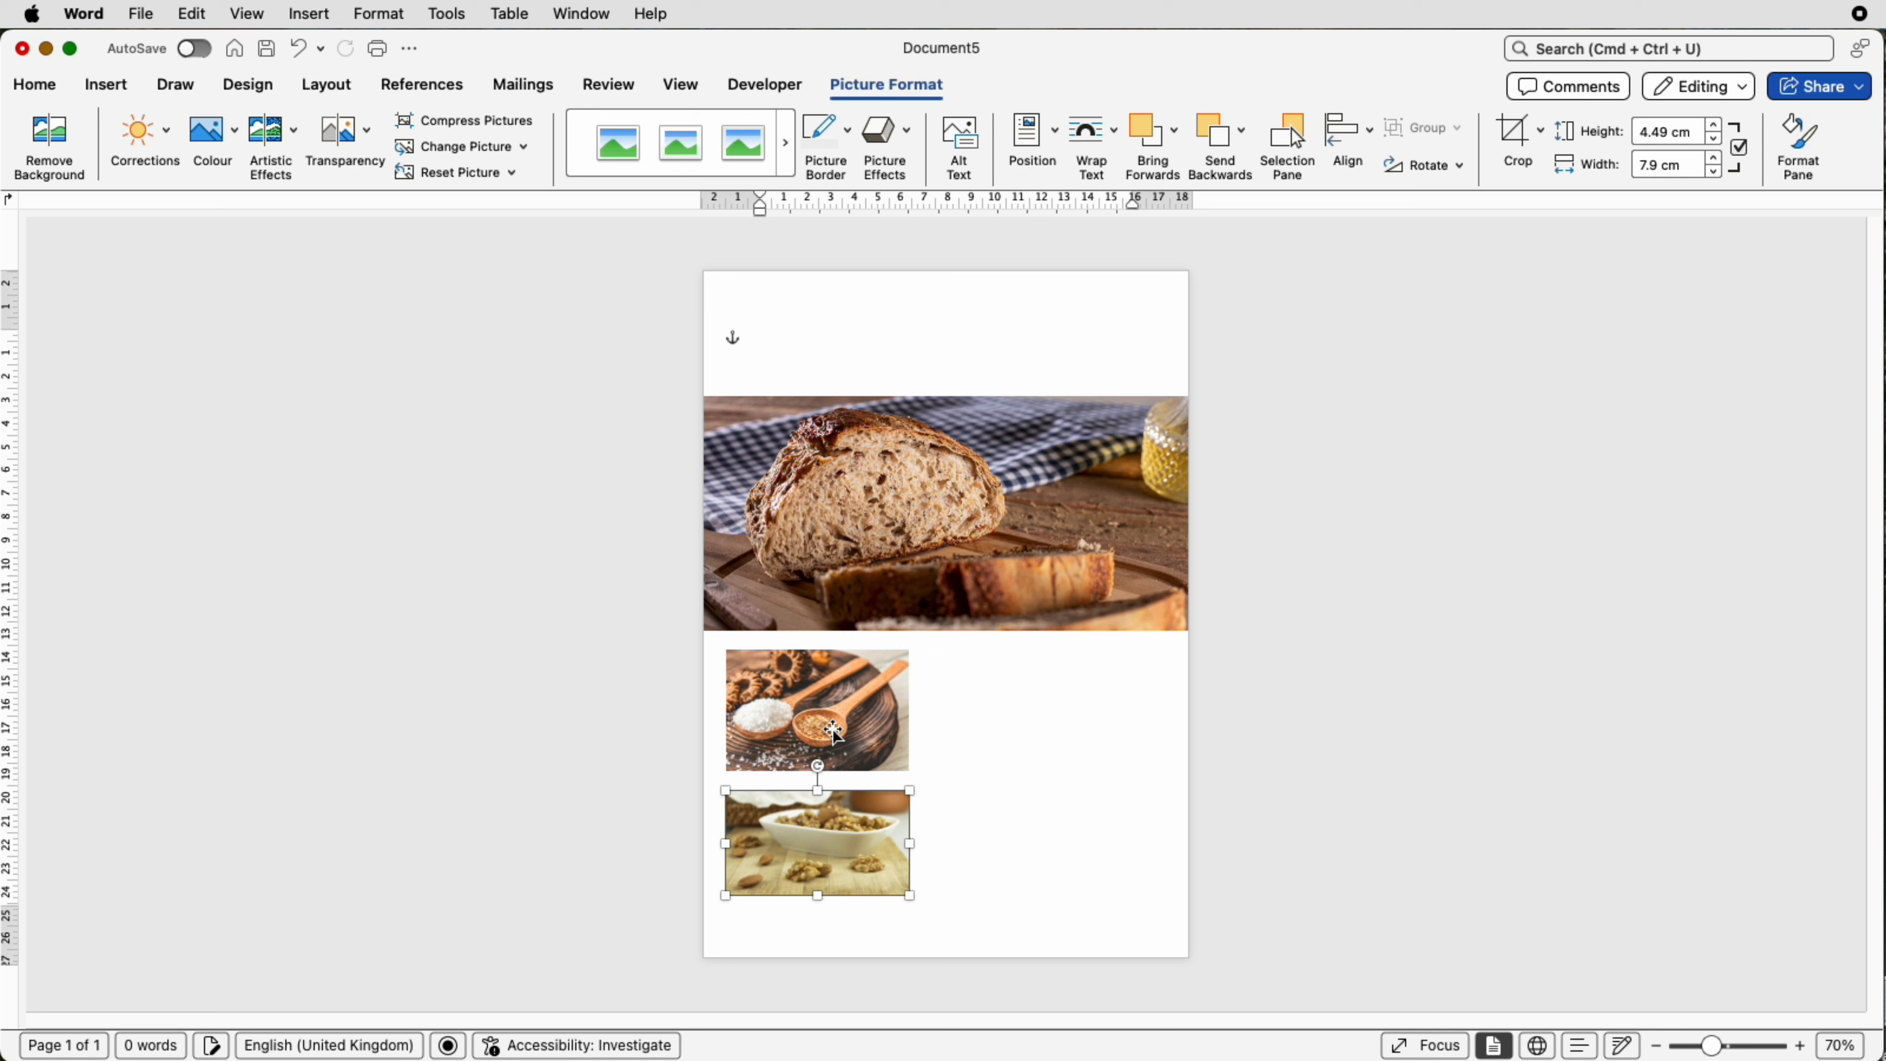
# Step: Select the spoons and walnut pictures together and align them to centre horizontally
pyautogui.keyDown('shift'); pyautogui.click(859, 733); pyautogui.keyUp('shift')
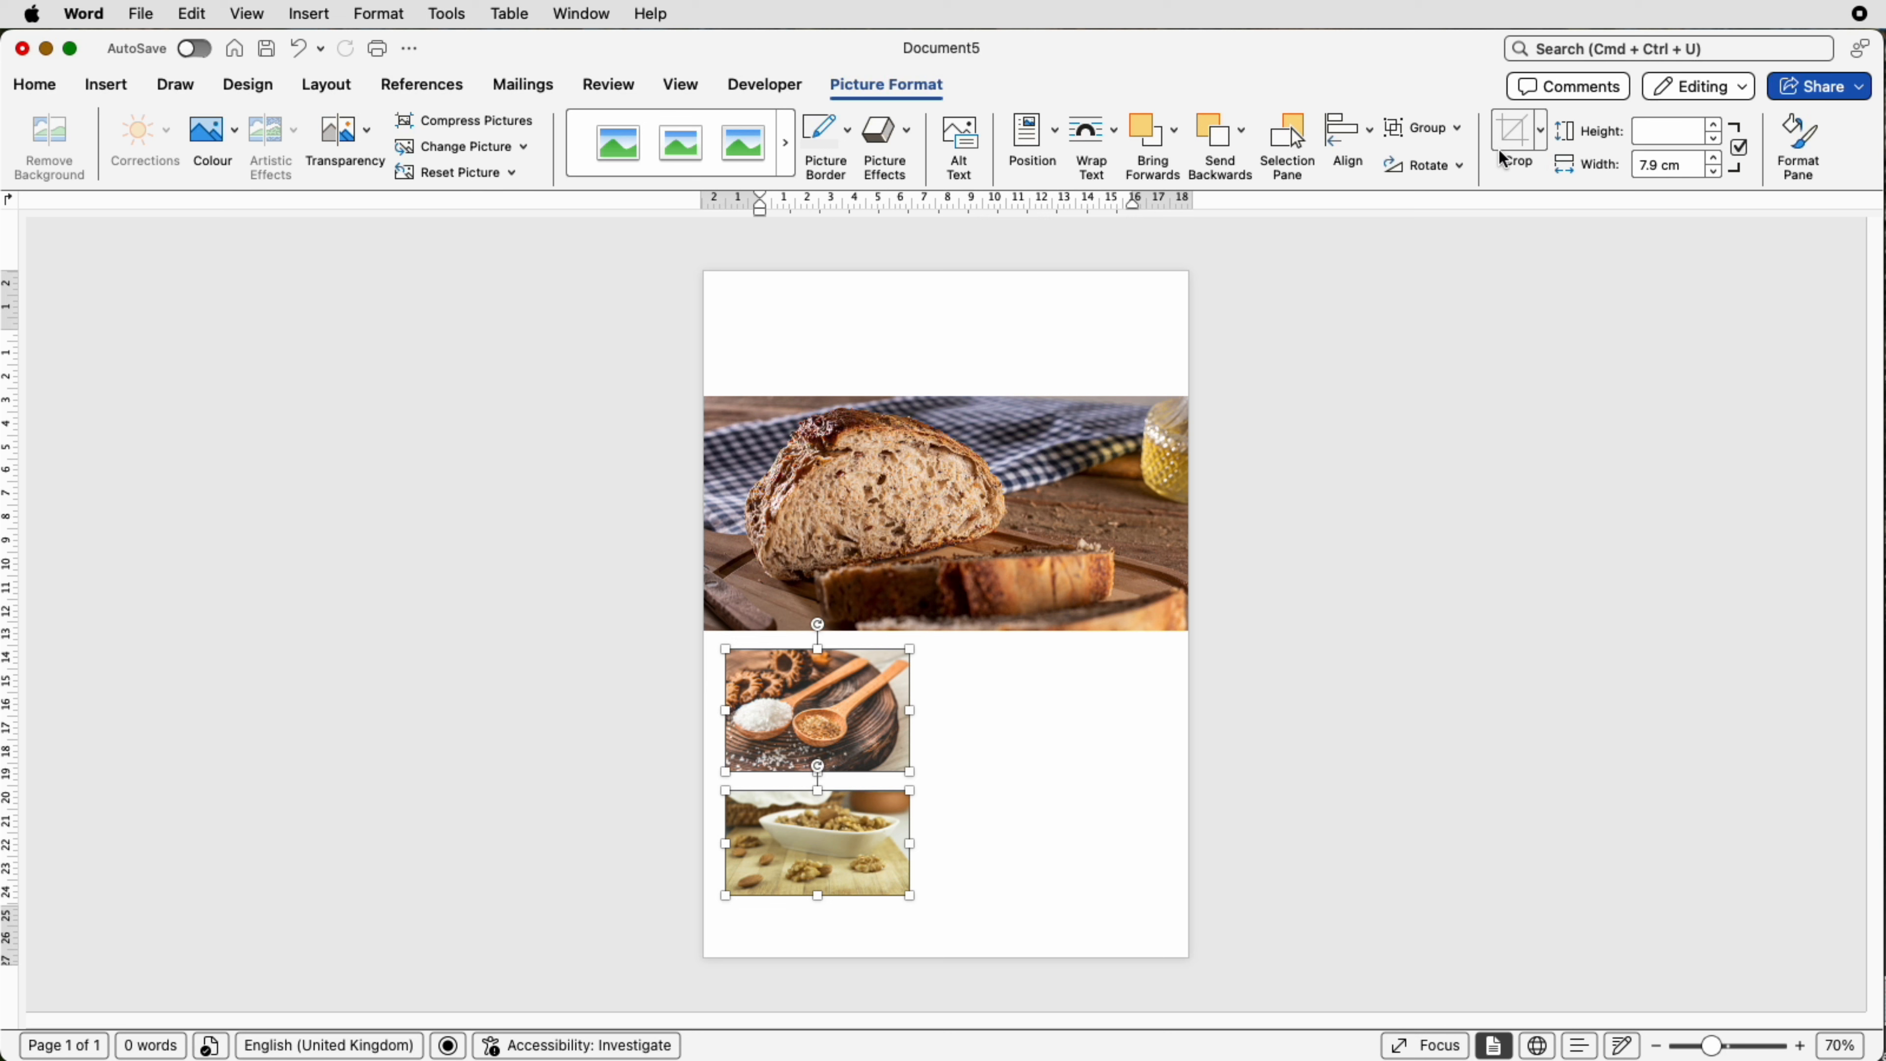
pyautogui.click(1347, 132)
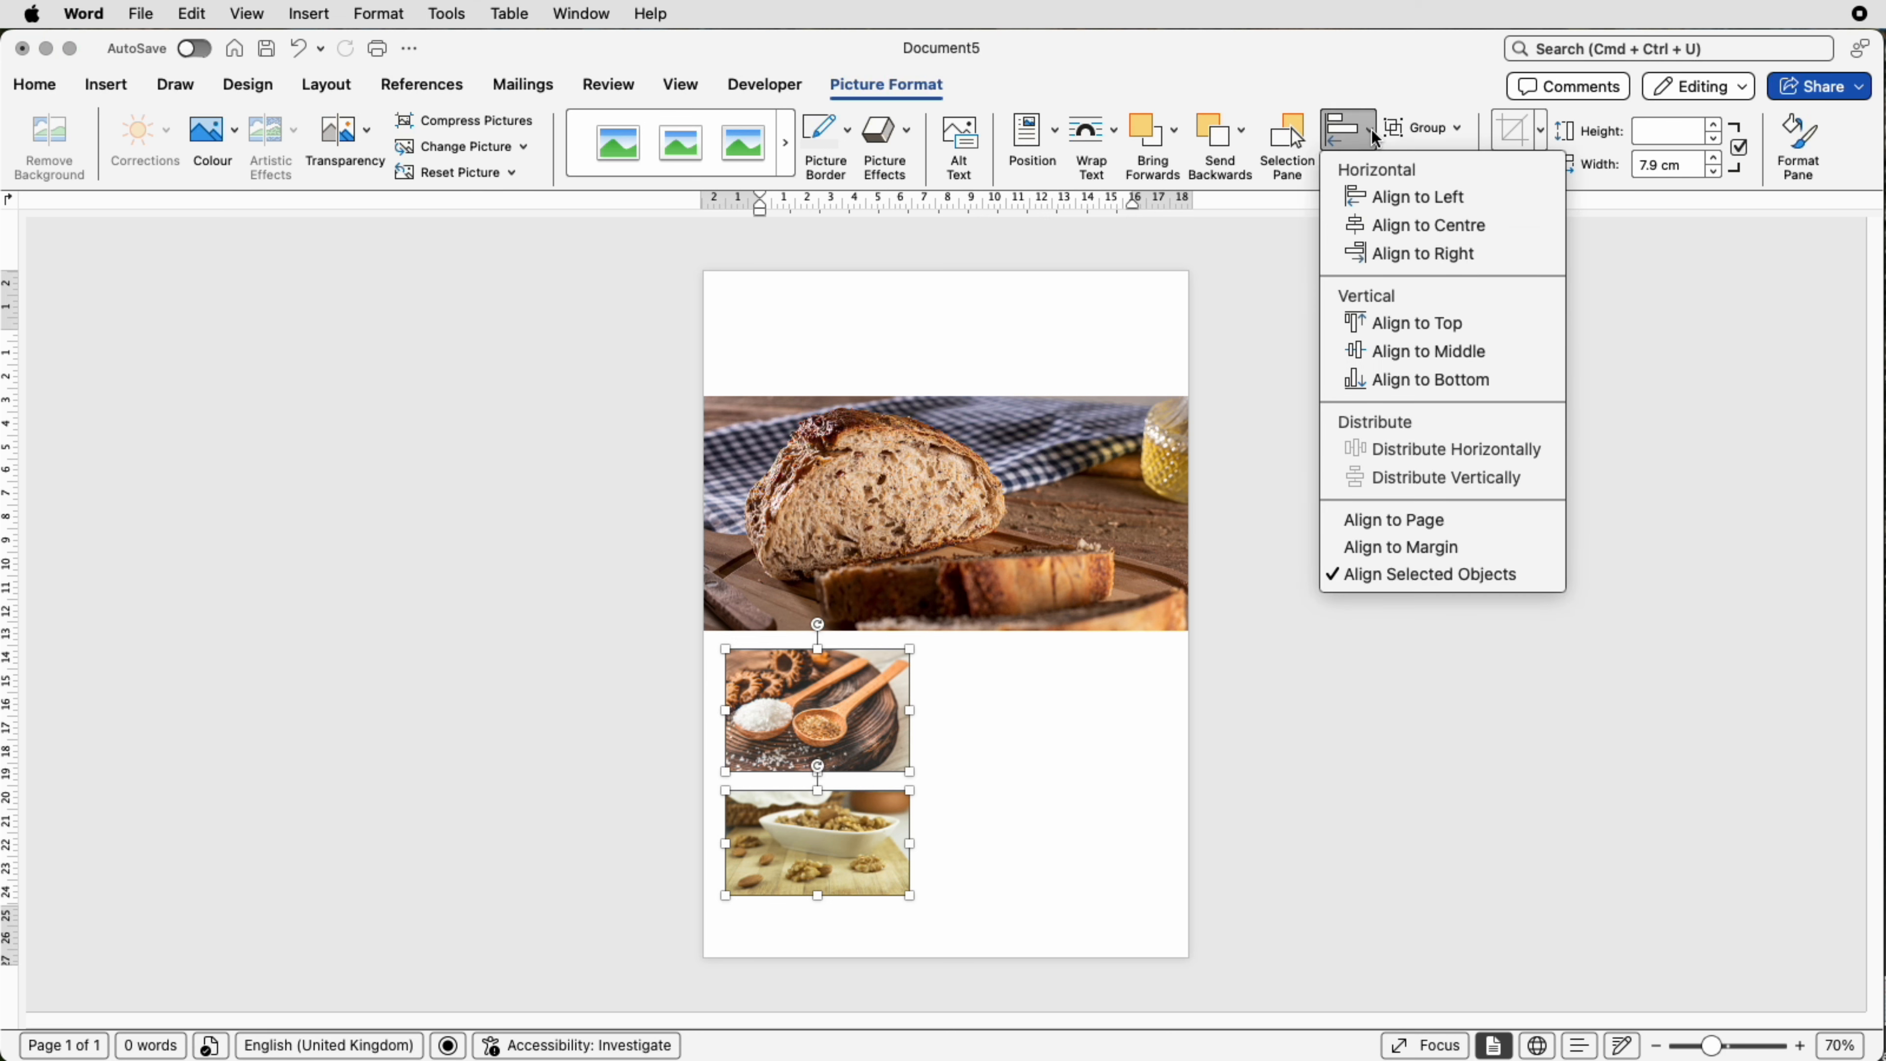
pyautogui.click(1367, 226)
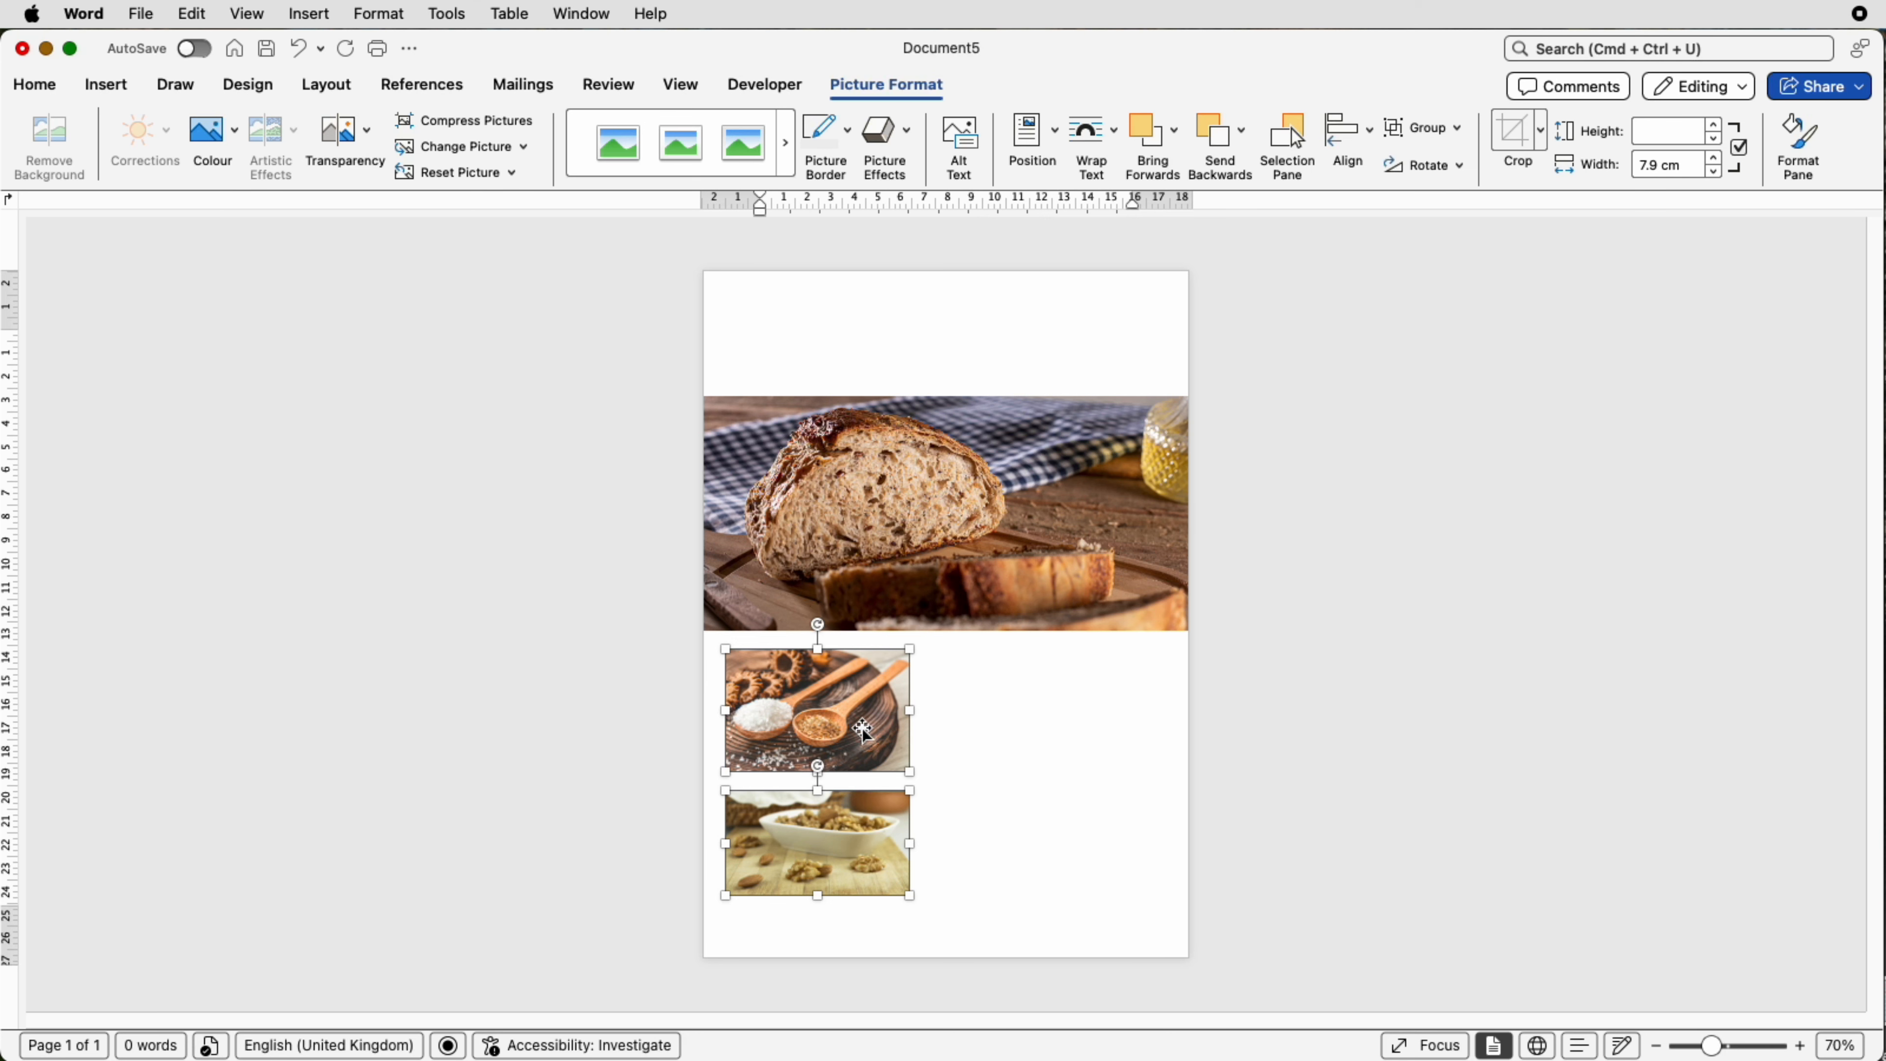
# Step: Nudge the selected spoons and walnut pictures down slightly, then deselect them
pyautogui.press('Down')
pyautogui.press('Down')
pyautogui.press('Down')
pyautogui.press('Down')
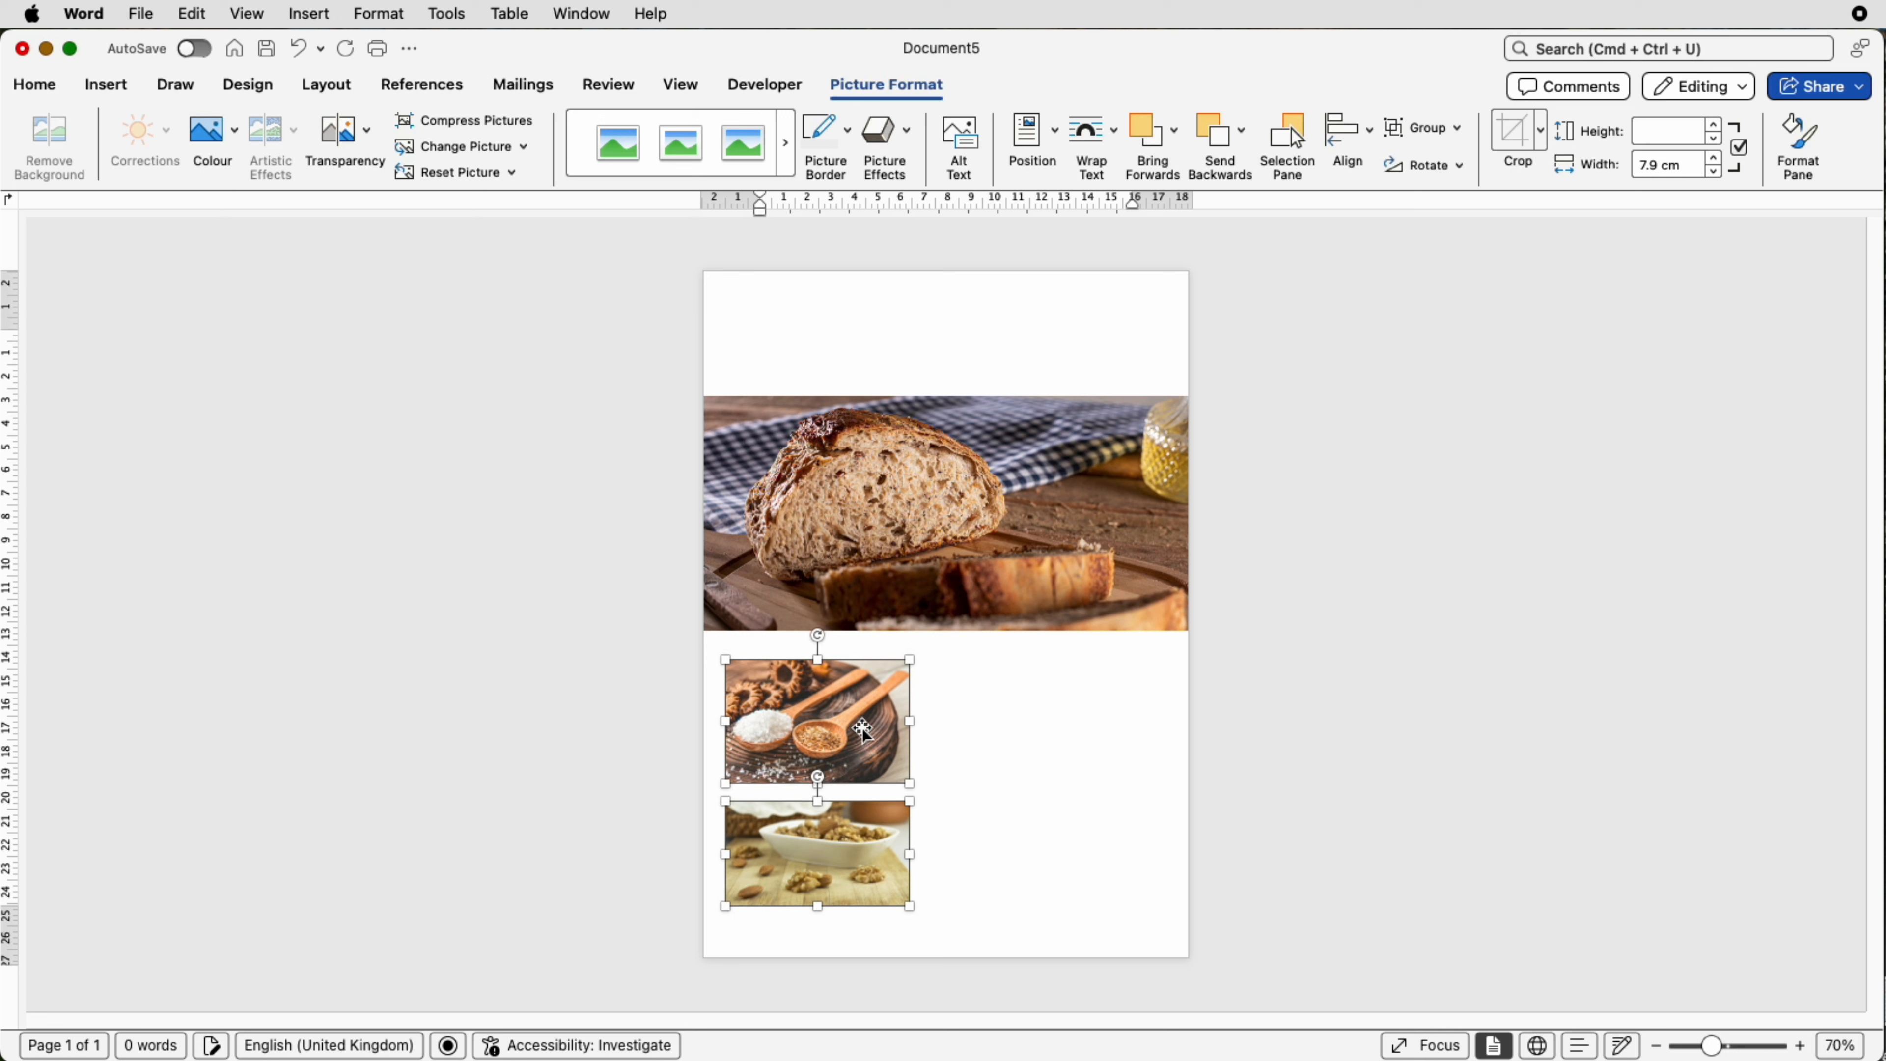
pyautogui.press('Down')
pyautogui.press('Up')
pyautogui.press('Up')
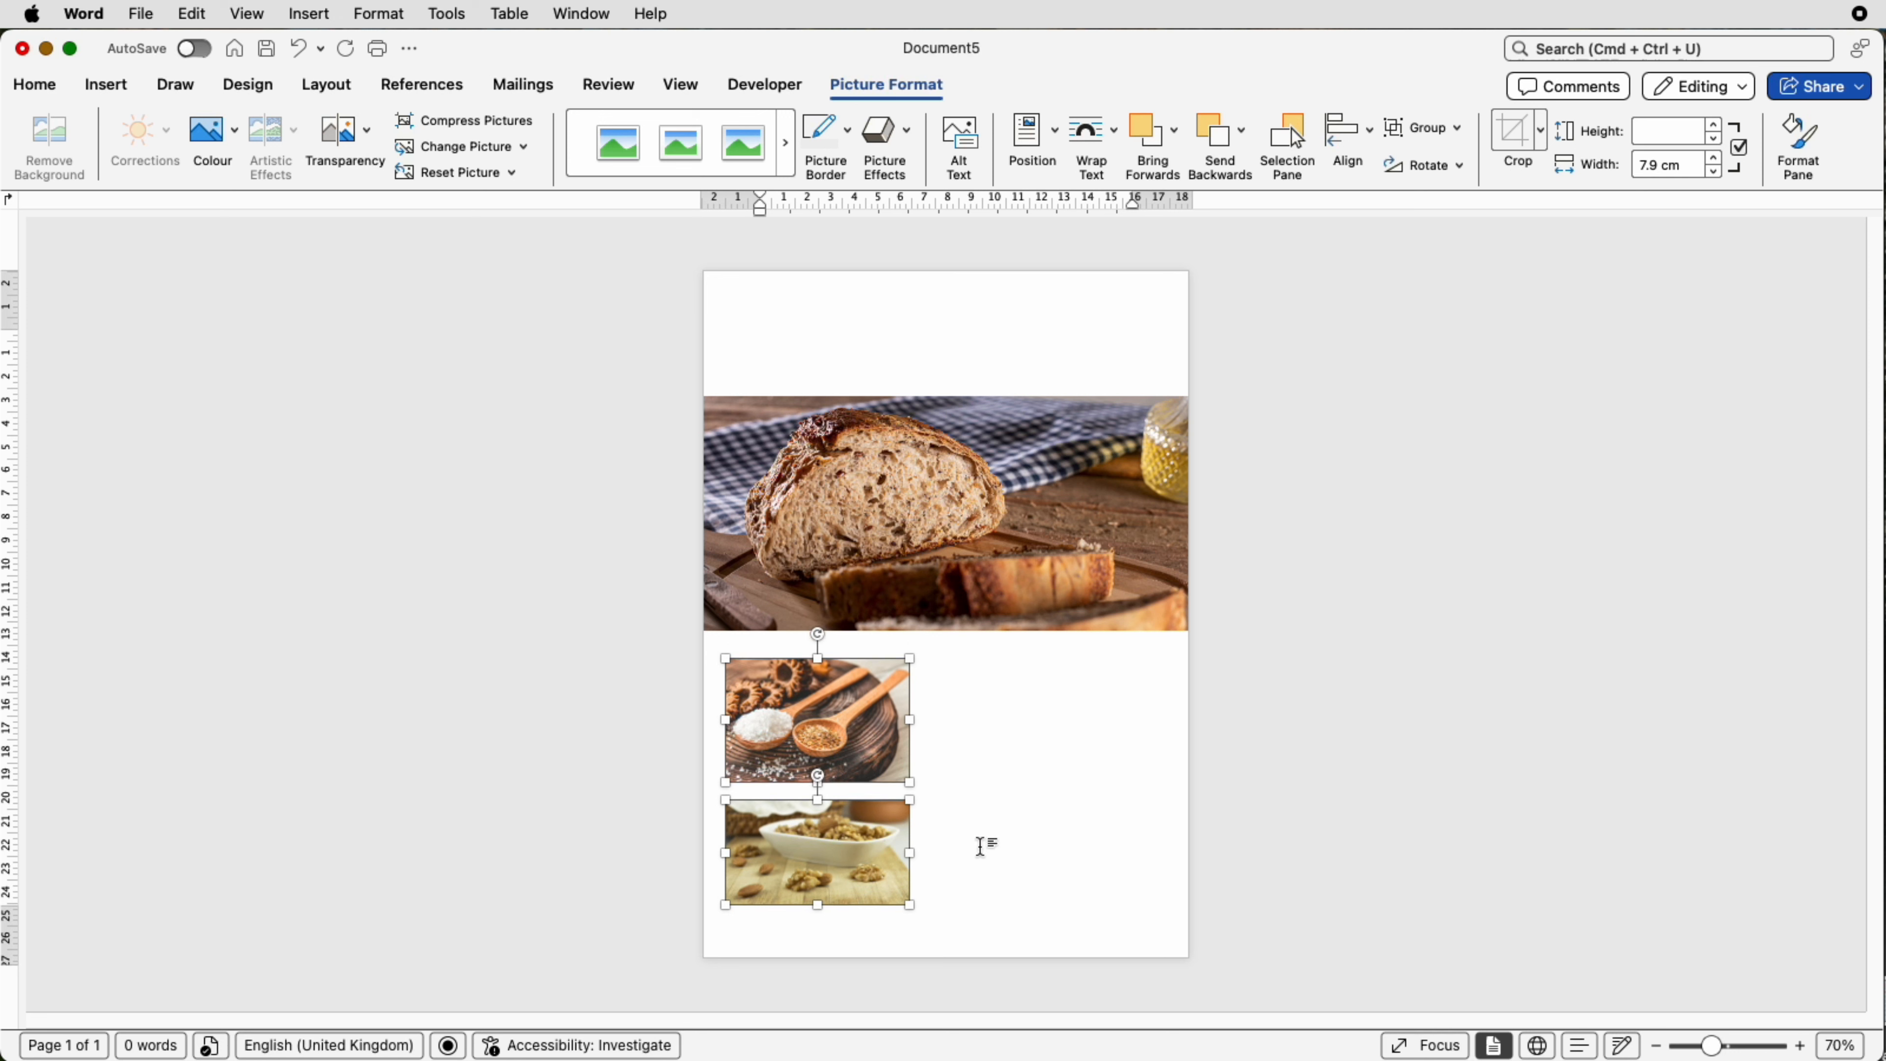
pyautogui.click(982, 743)
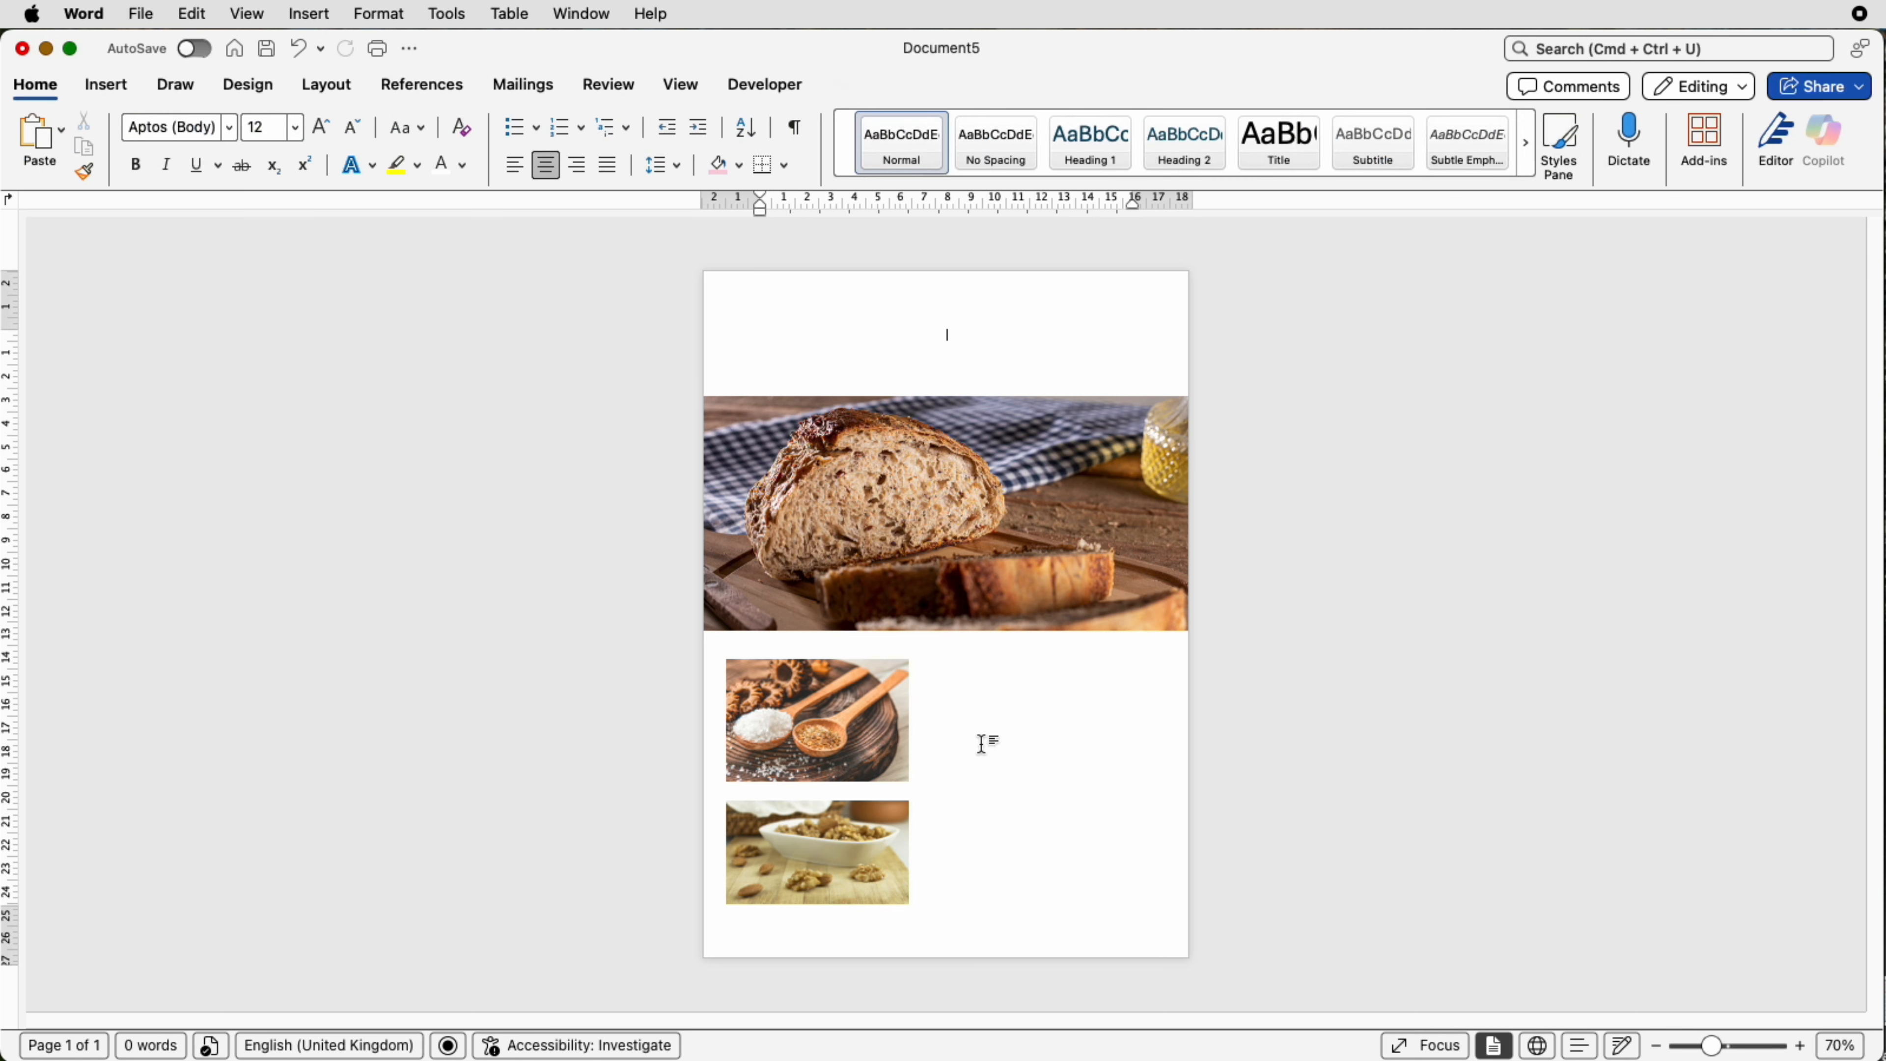
# Step: Draw a text box across the top of the page, about 20.7 cm wide and 2.7 cm tall, and enter chopped
pyautogui.click(111, 86)
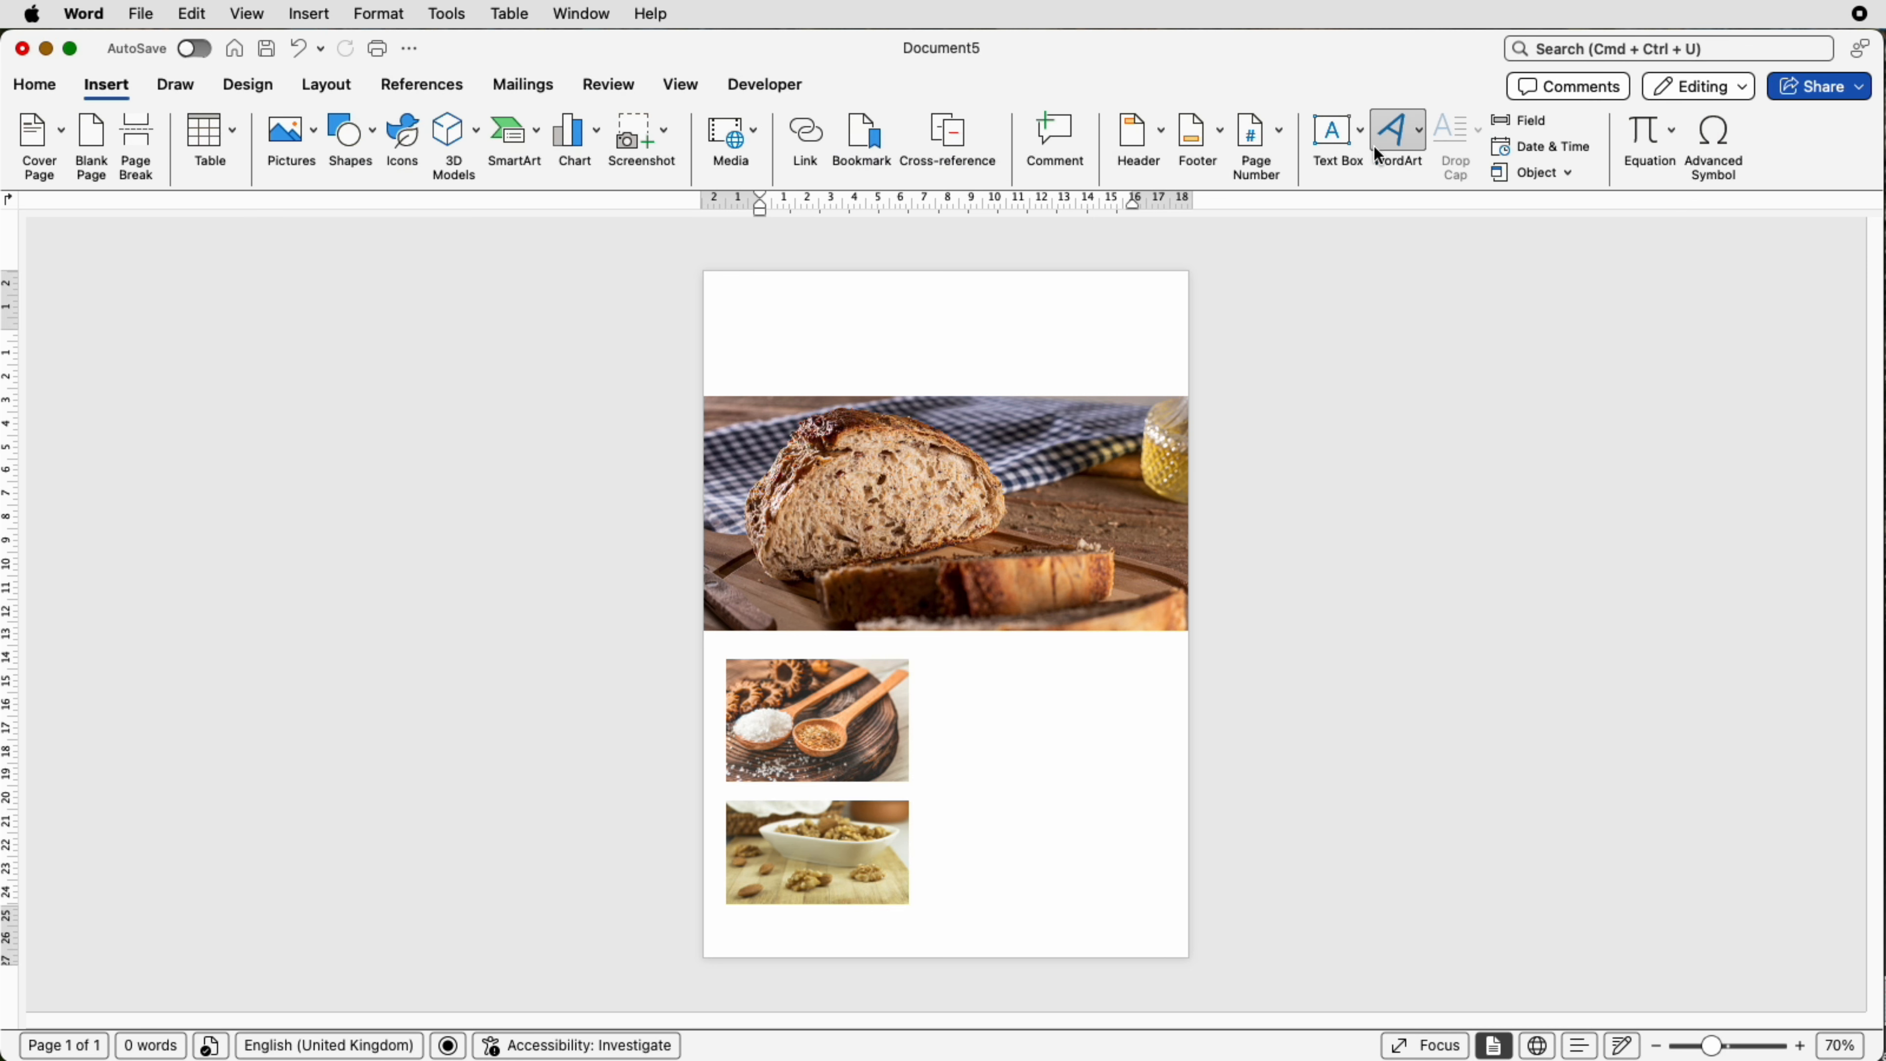
pyautogui.click(1361, 143)
pyautogui.click(1396, 170)
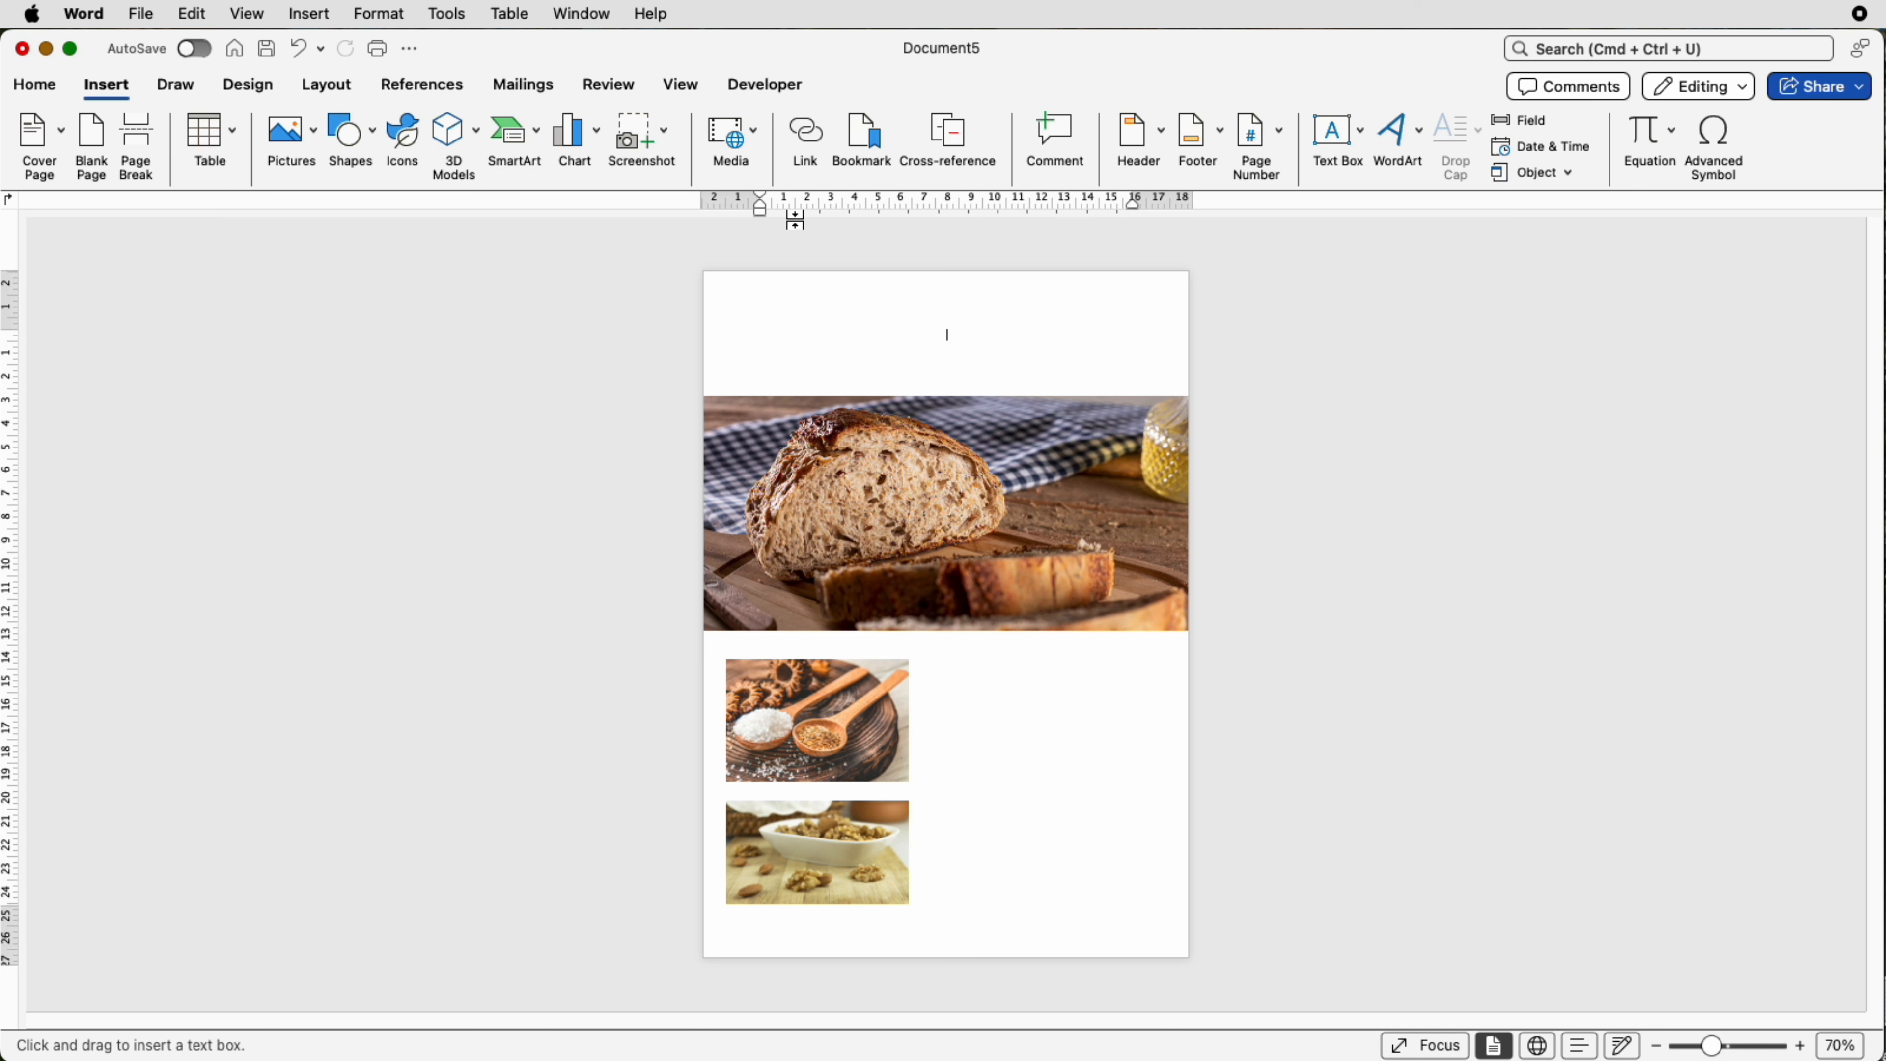
pyautogui.moveTo(705, 288); pyautogui.dragTo(1182, 352)
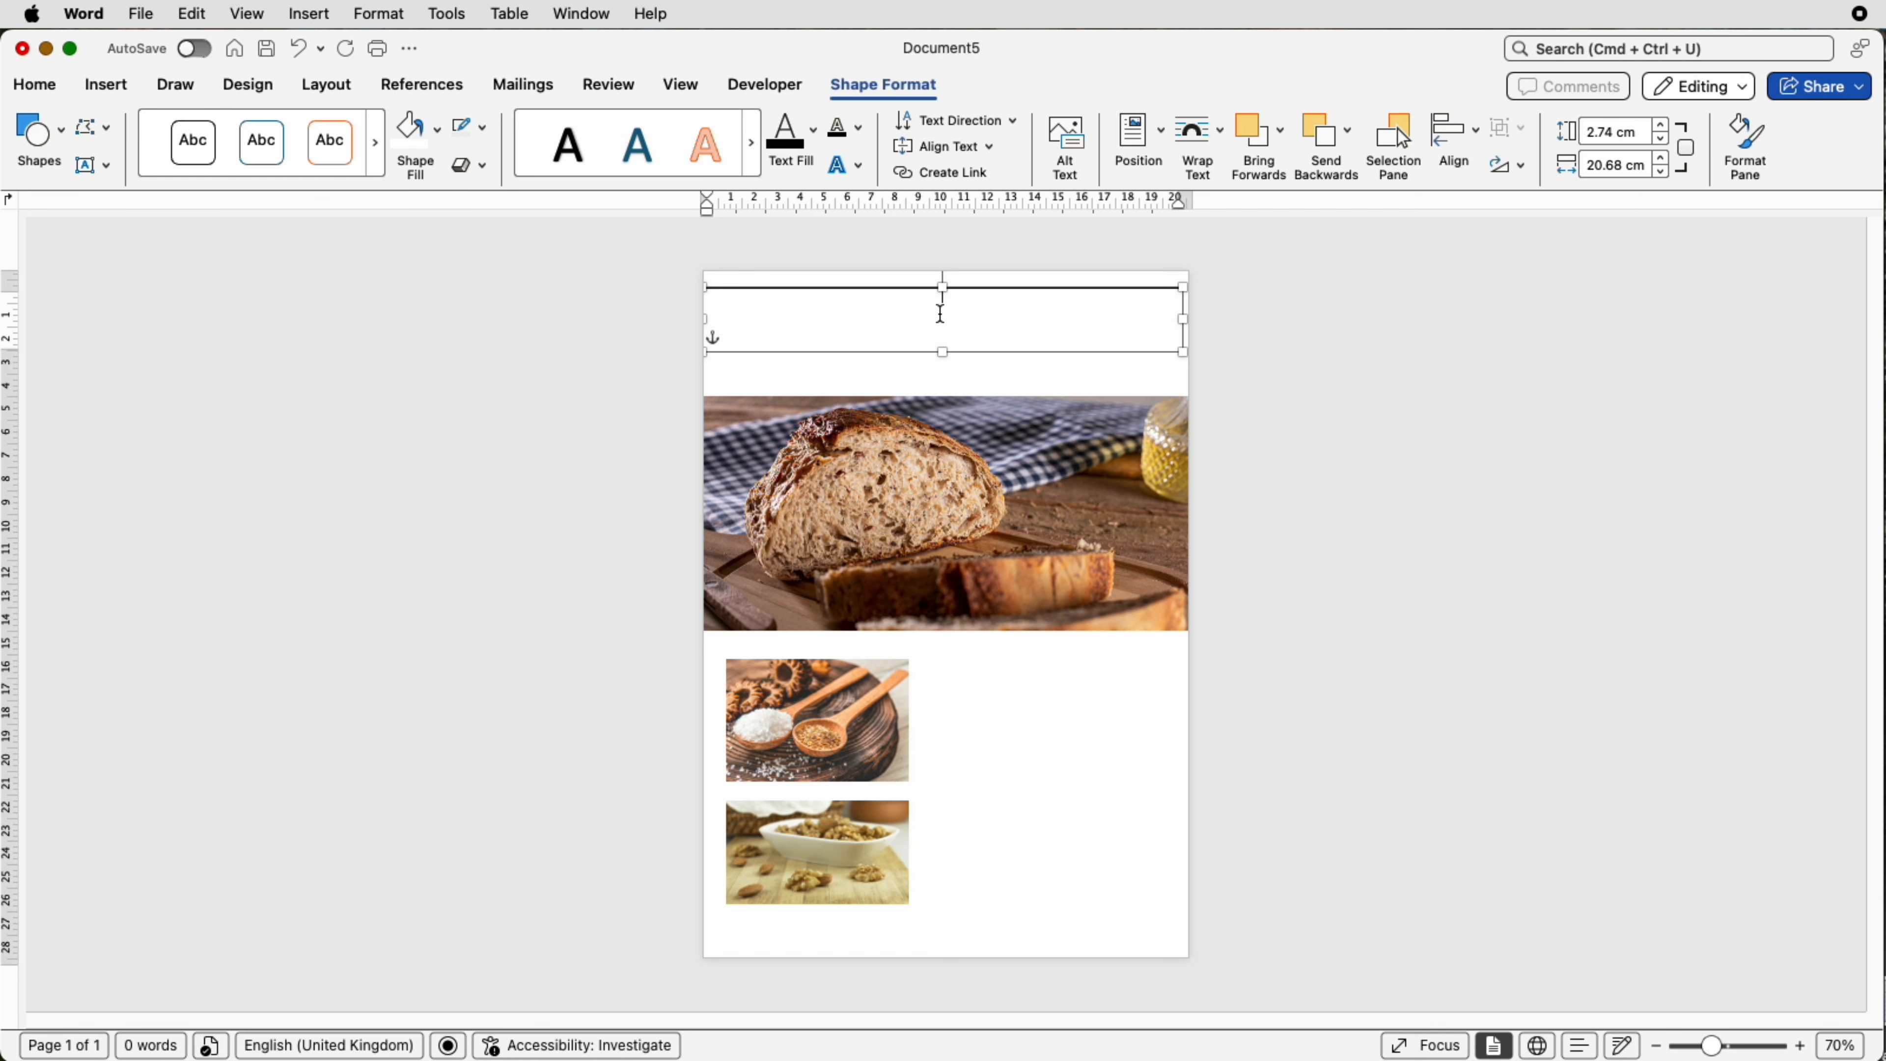
pyautogui.write('chopped')
pyautogui.moveTo(1711, 1045); pyautogui.dragTo(1744, 1045)
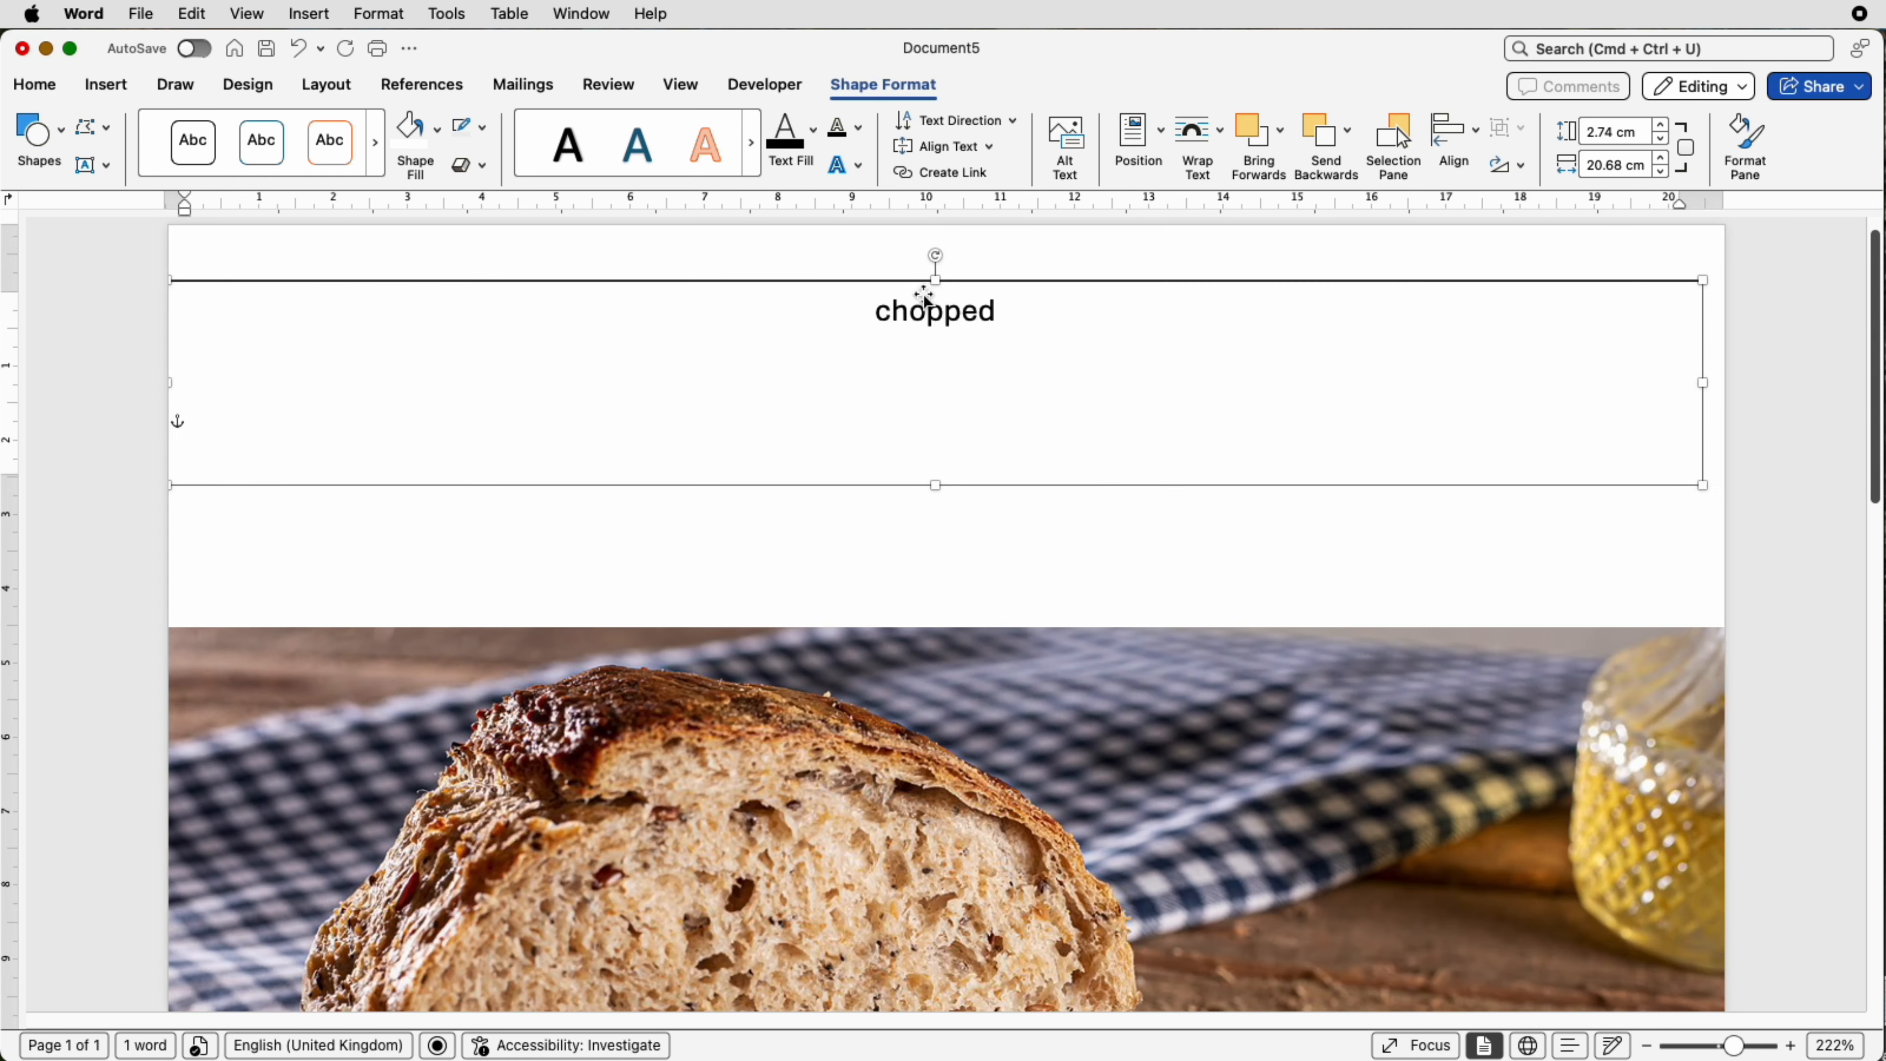
# Step: Set the text box word's font to Bernard MT and enlarge it to 20 pt
pyautogui.moveTo(1000, 310); pyautogui.dragTo(876, 311)
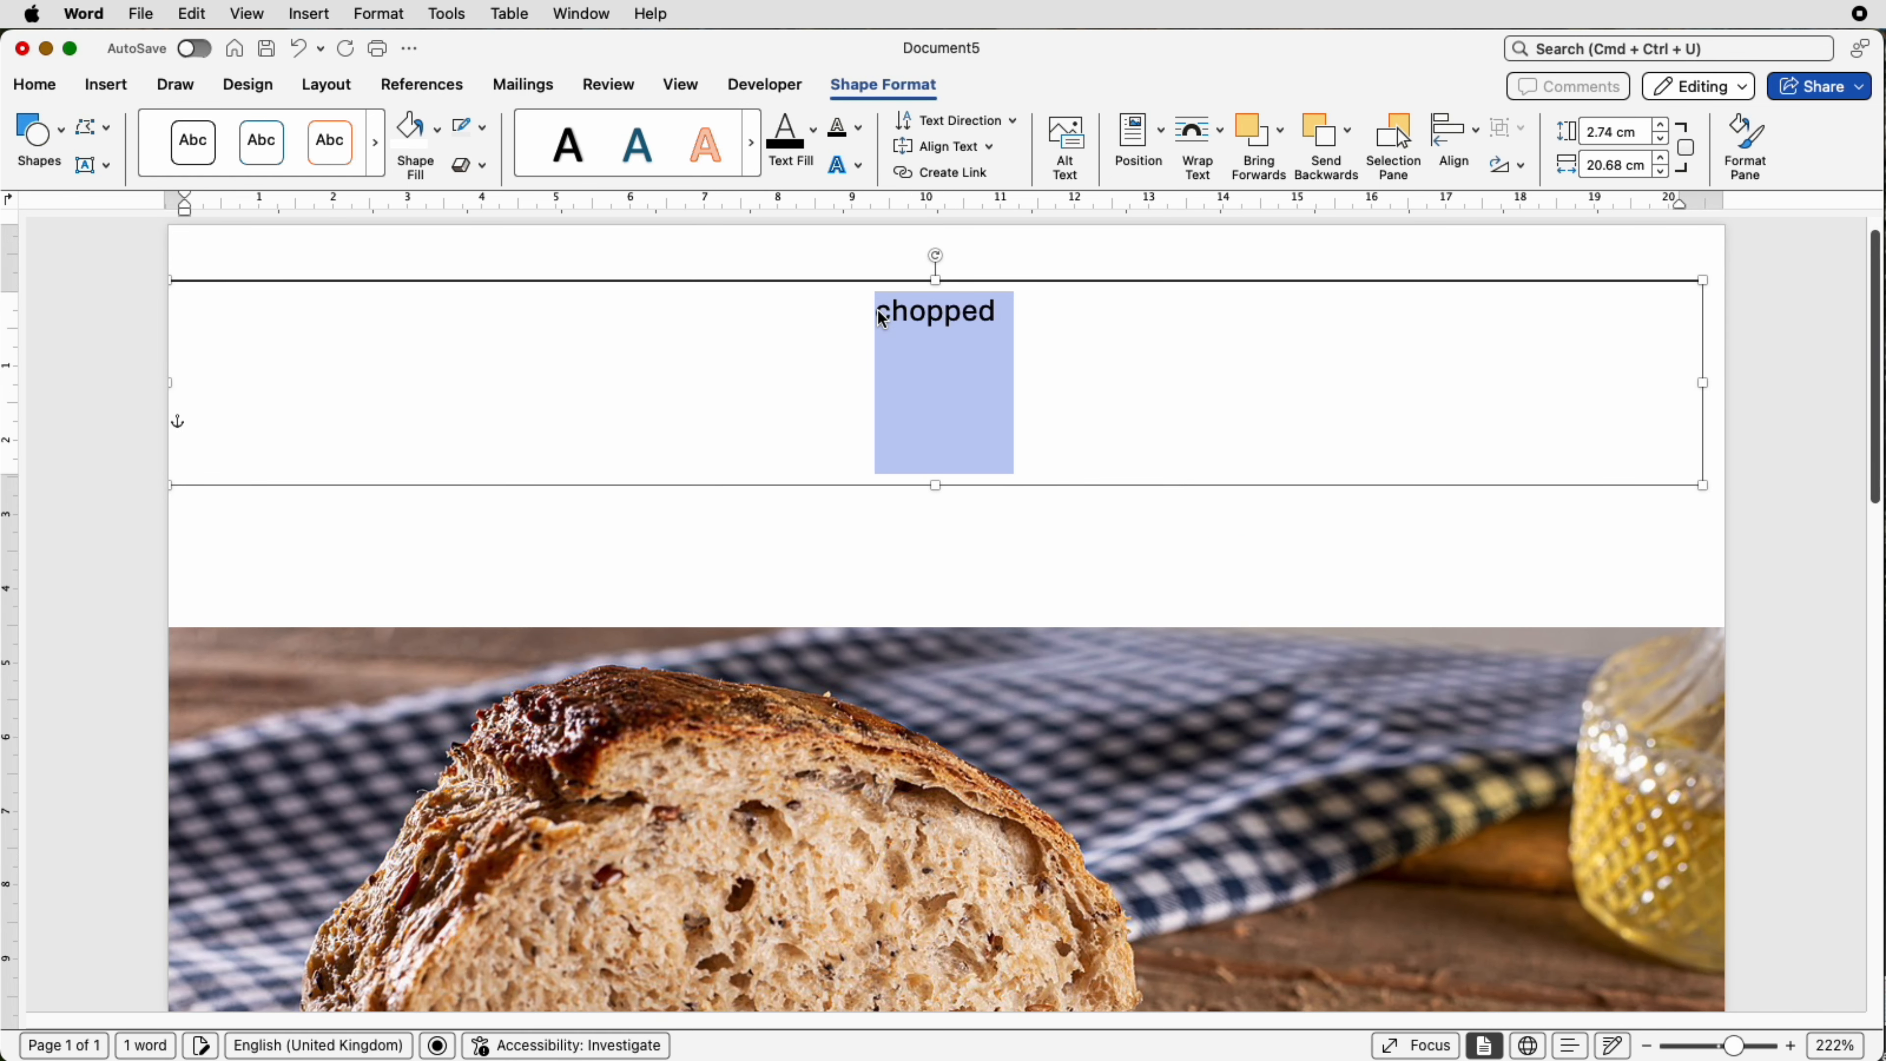
pyautogui.click(35, 86)
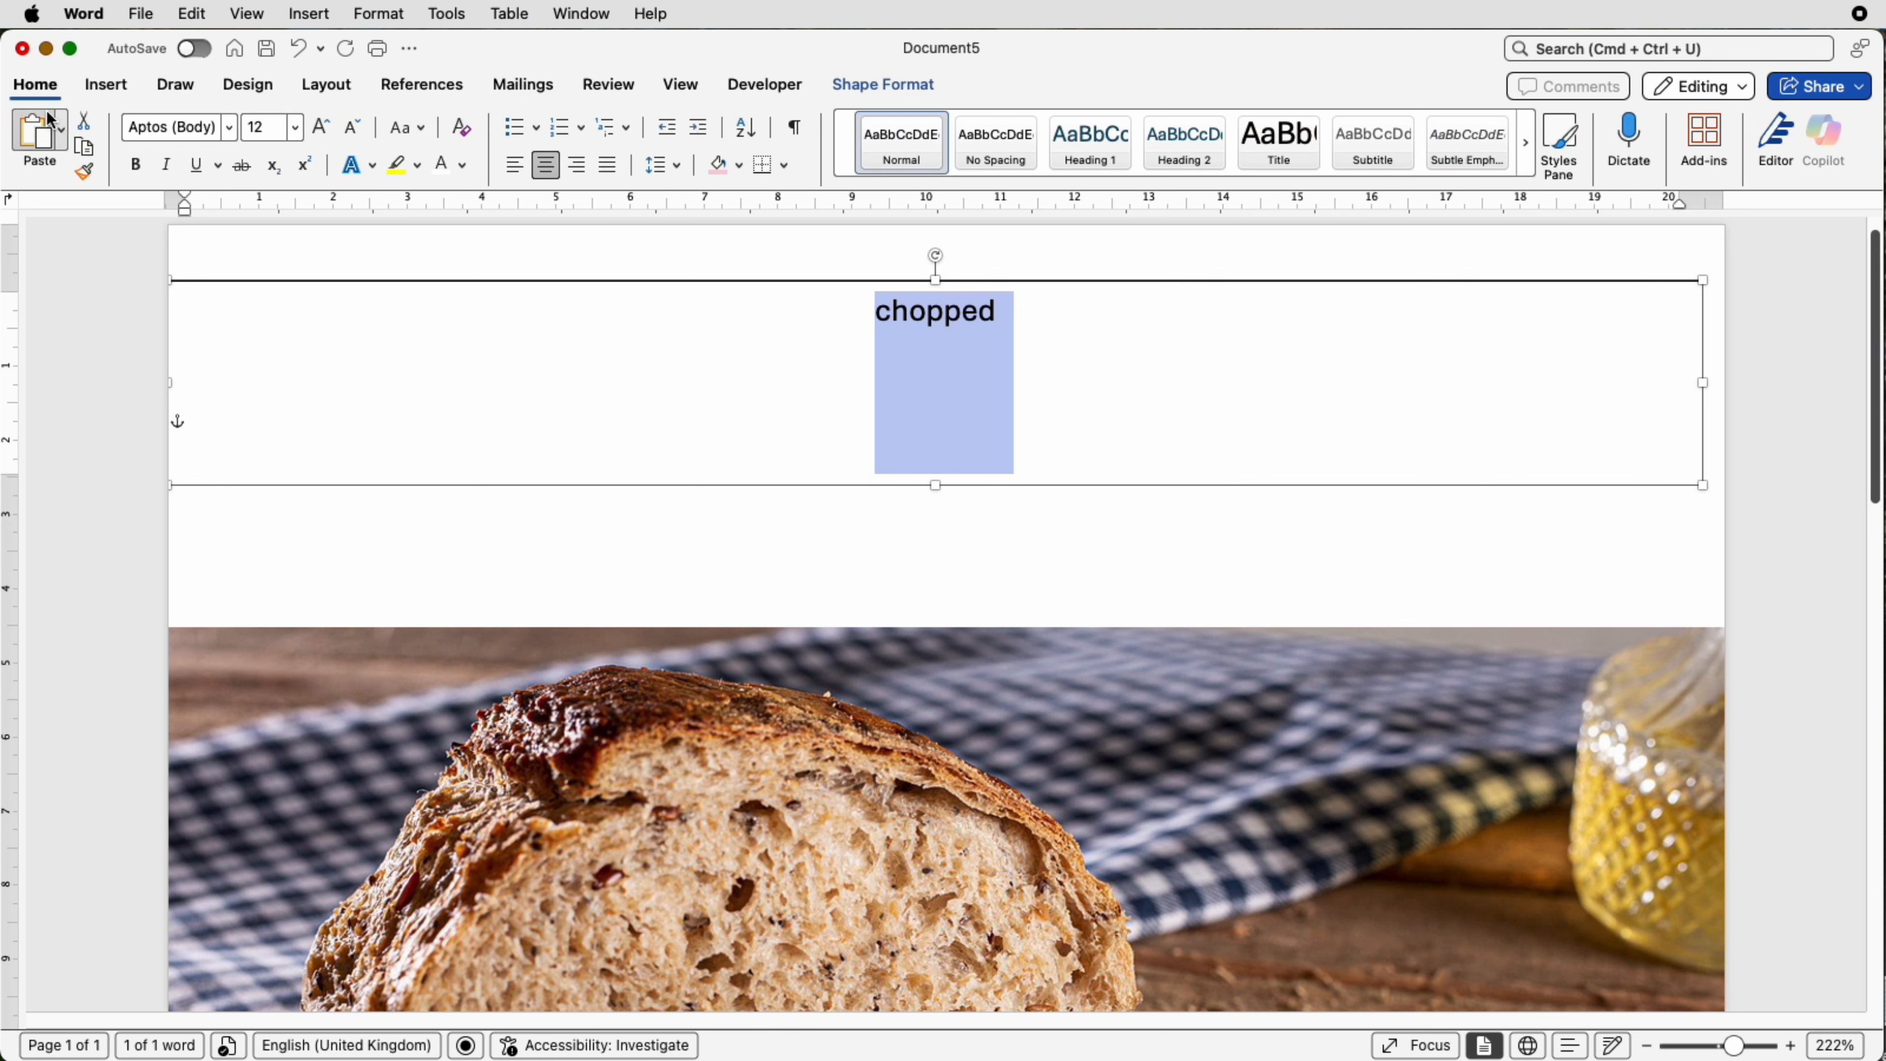
pyautogui.click(229, 131)
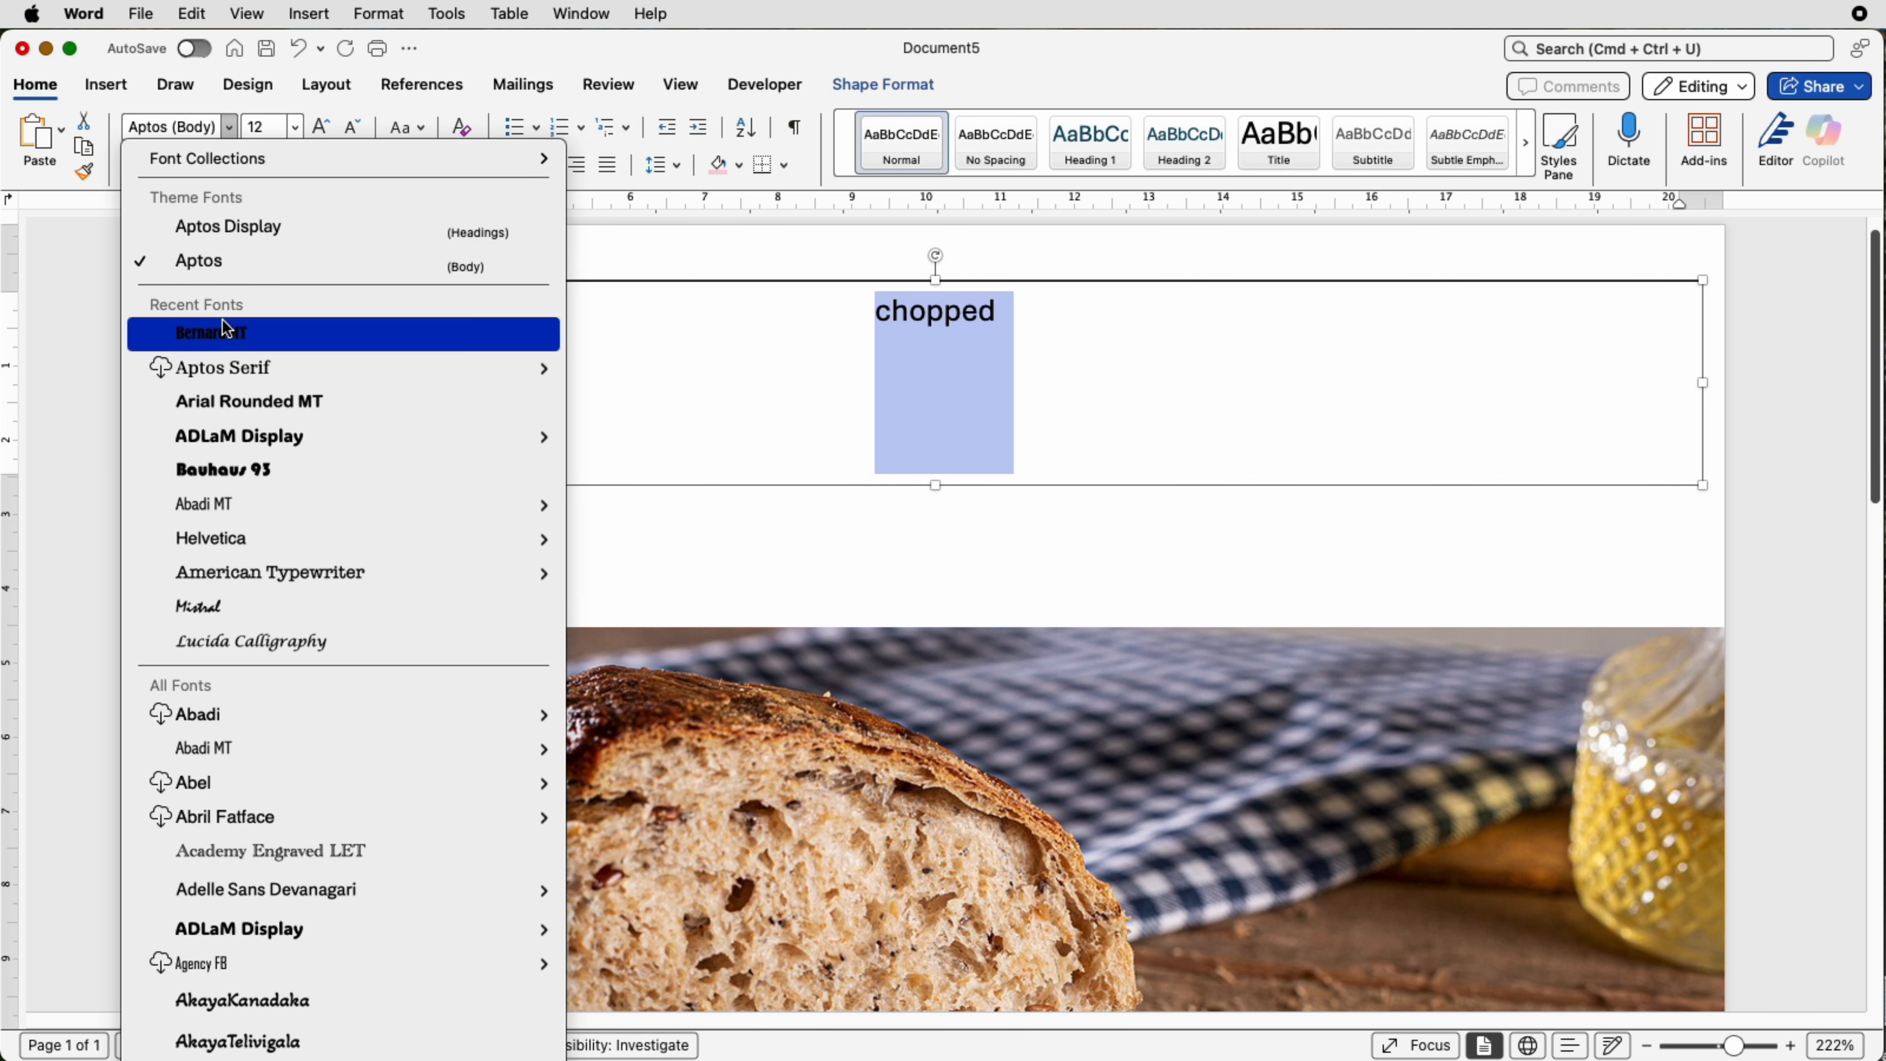
pyautogui.click(224, 336)
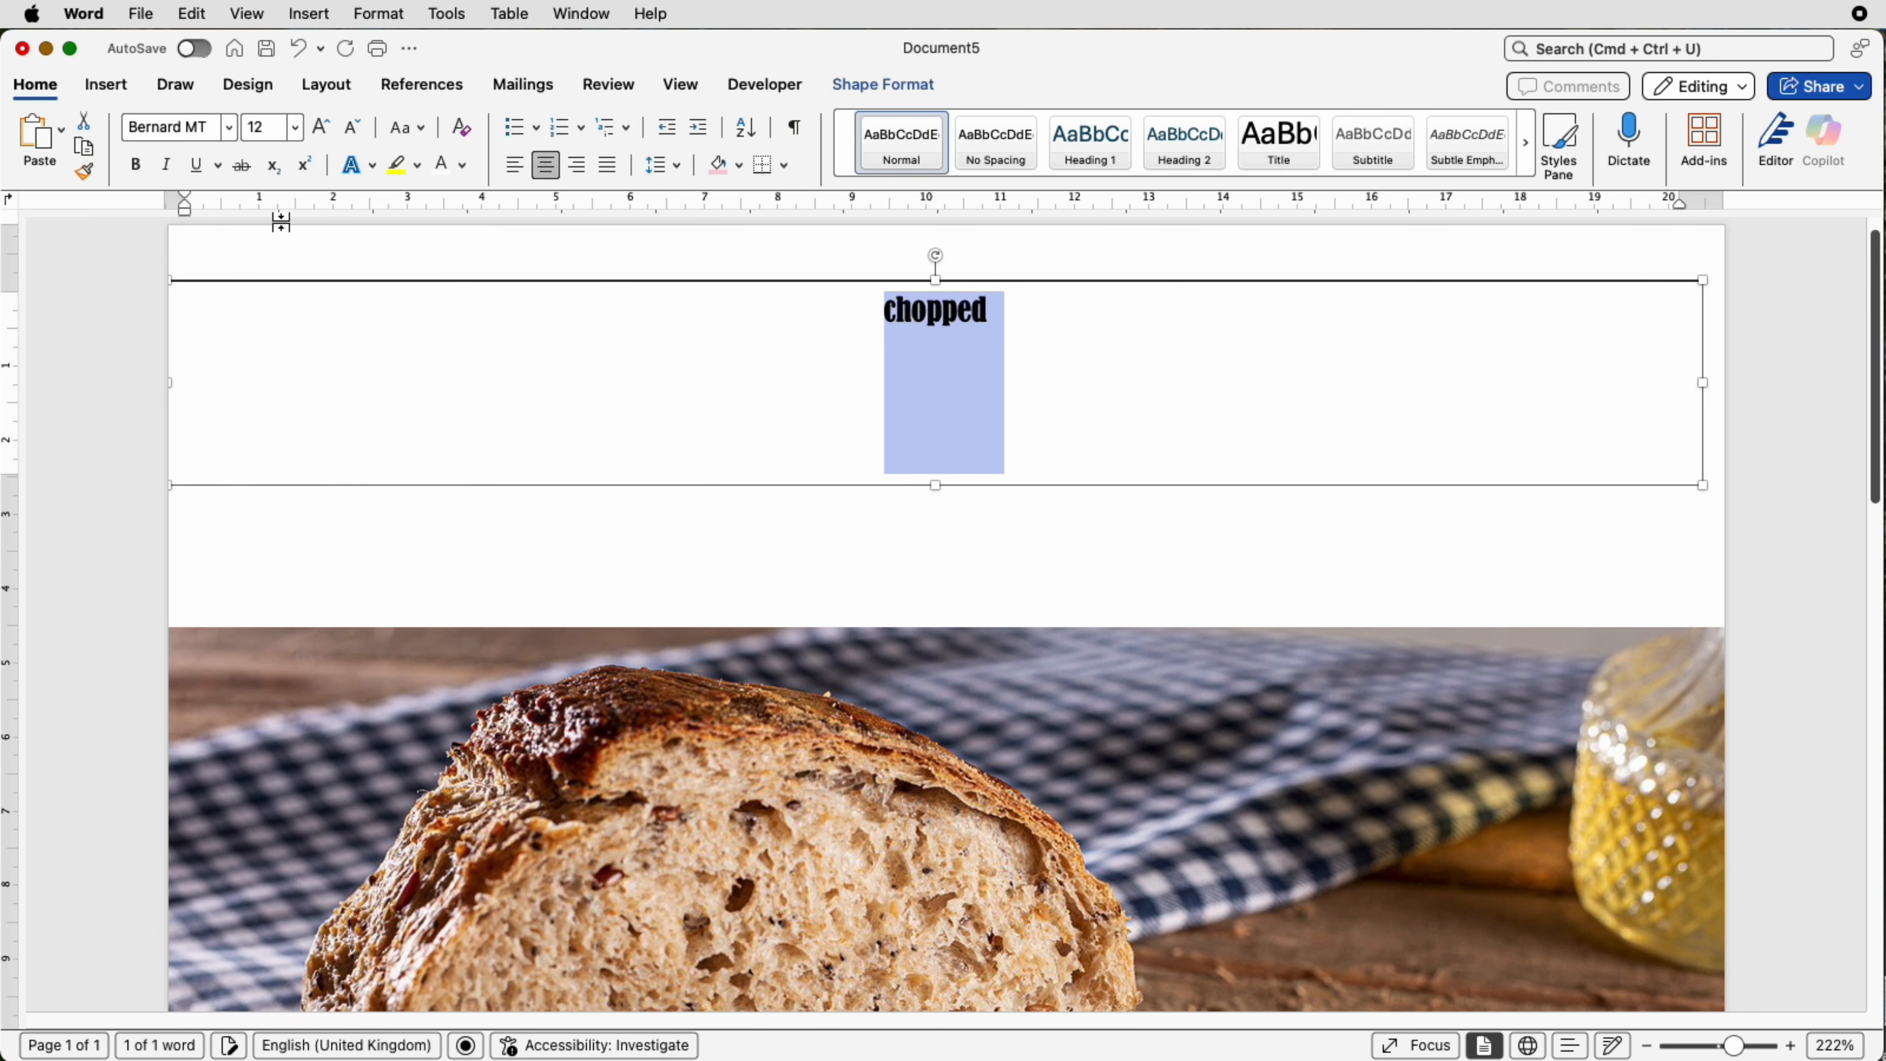
pyautogui.click(320, 136)
pyautogui.click(320, 137)
pyautogui.click(321, 137)
pyautogui.click(321, 137)
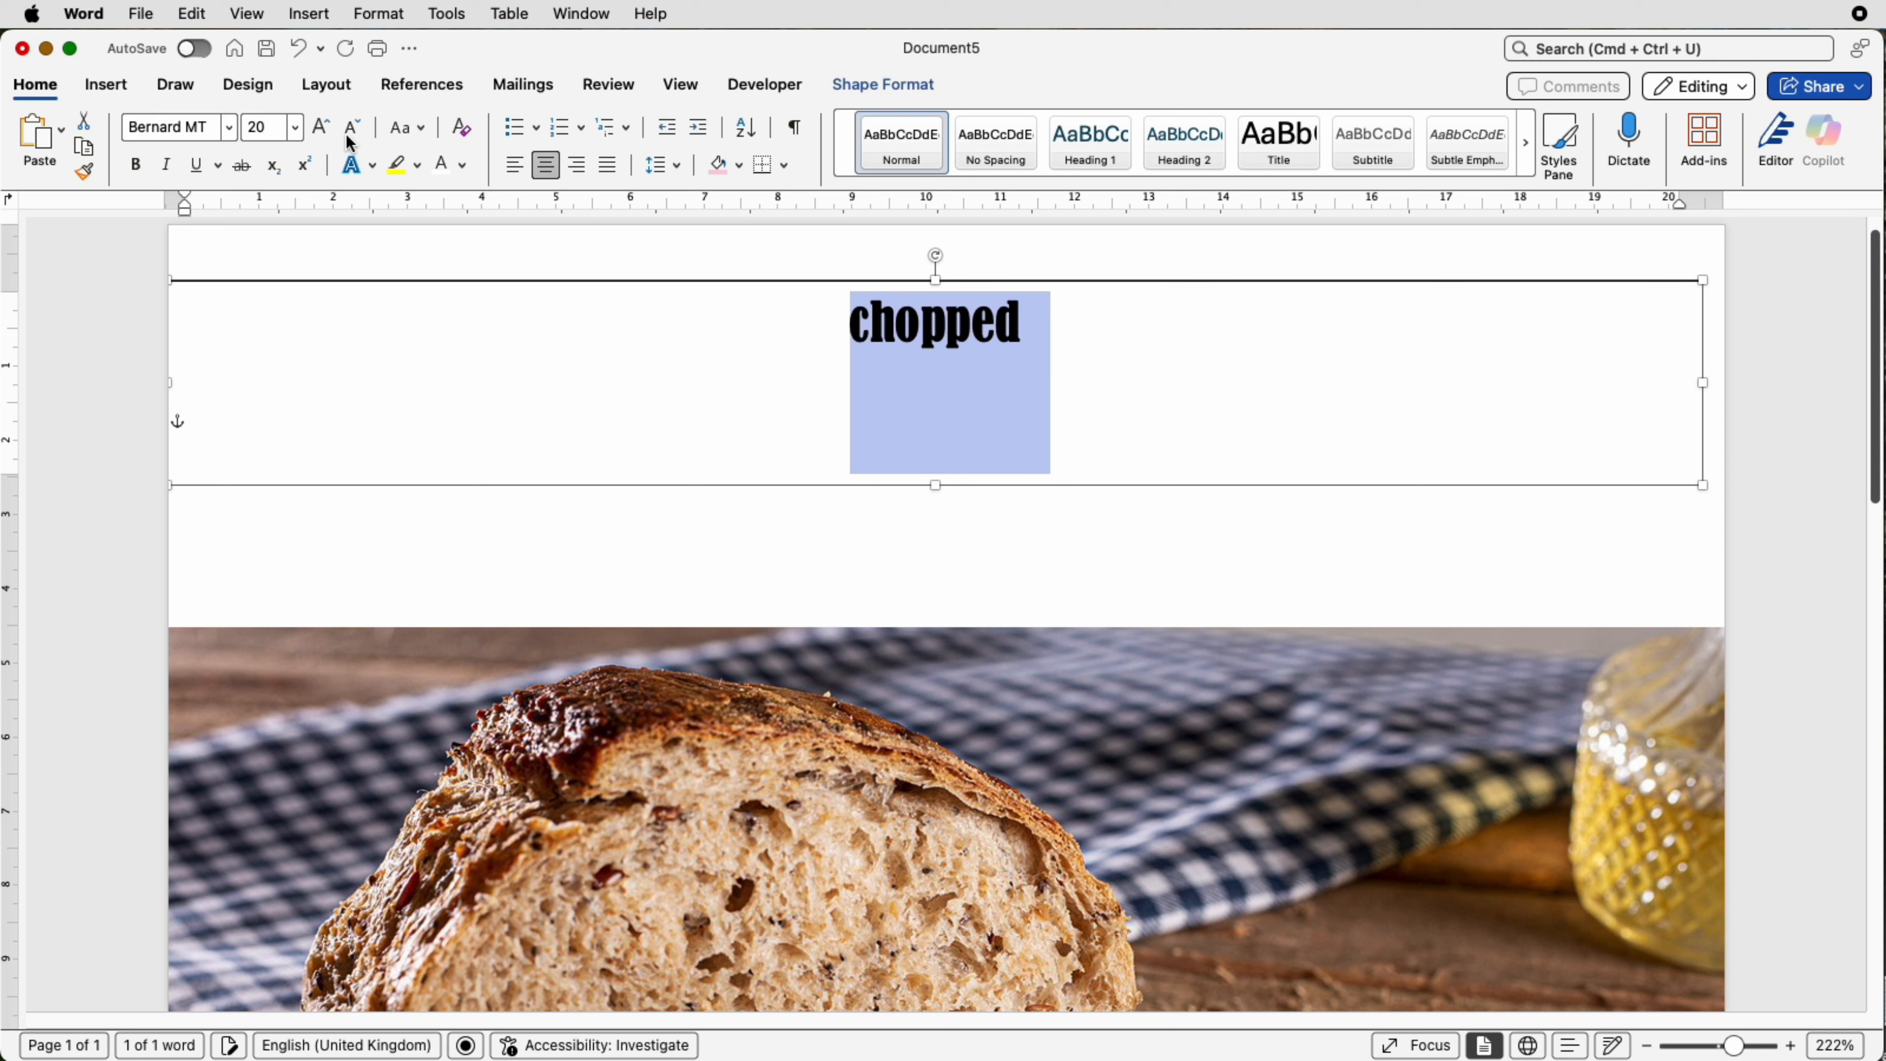
# Step: Change the title to UPPERCASE and increase its font size to 48 pt
pyautogui.click(423, 136)
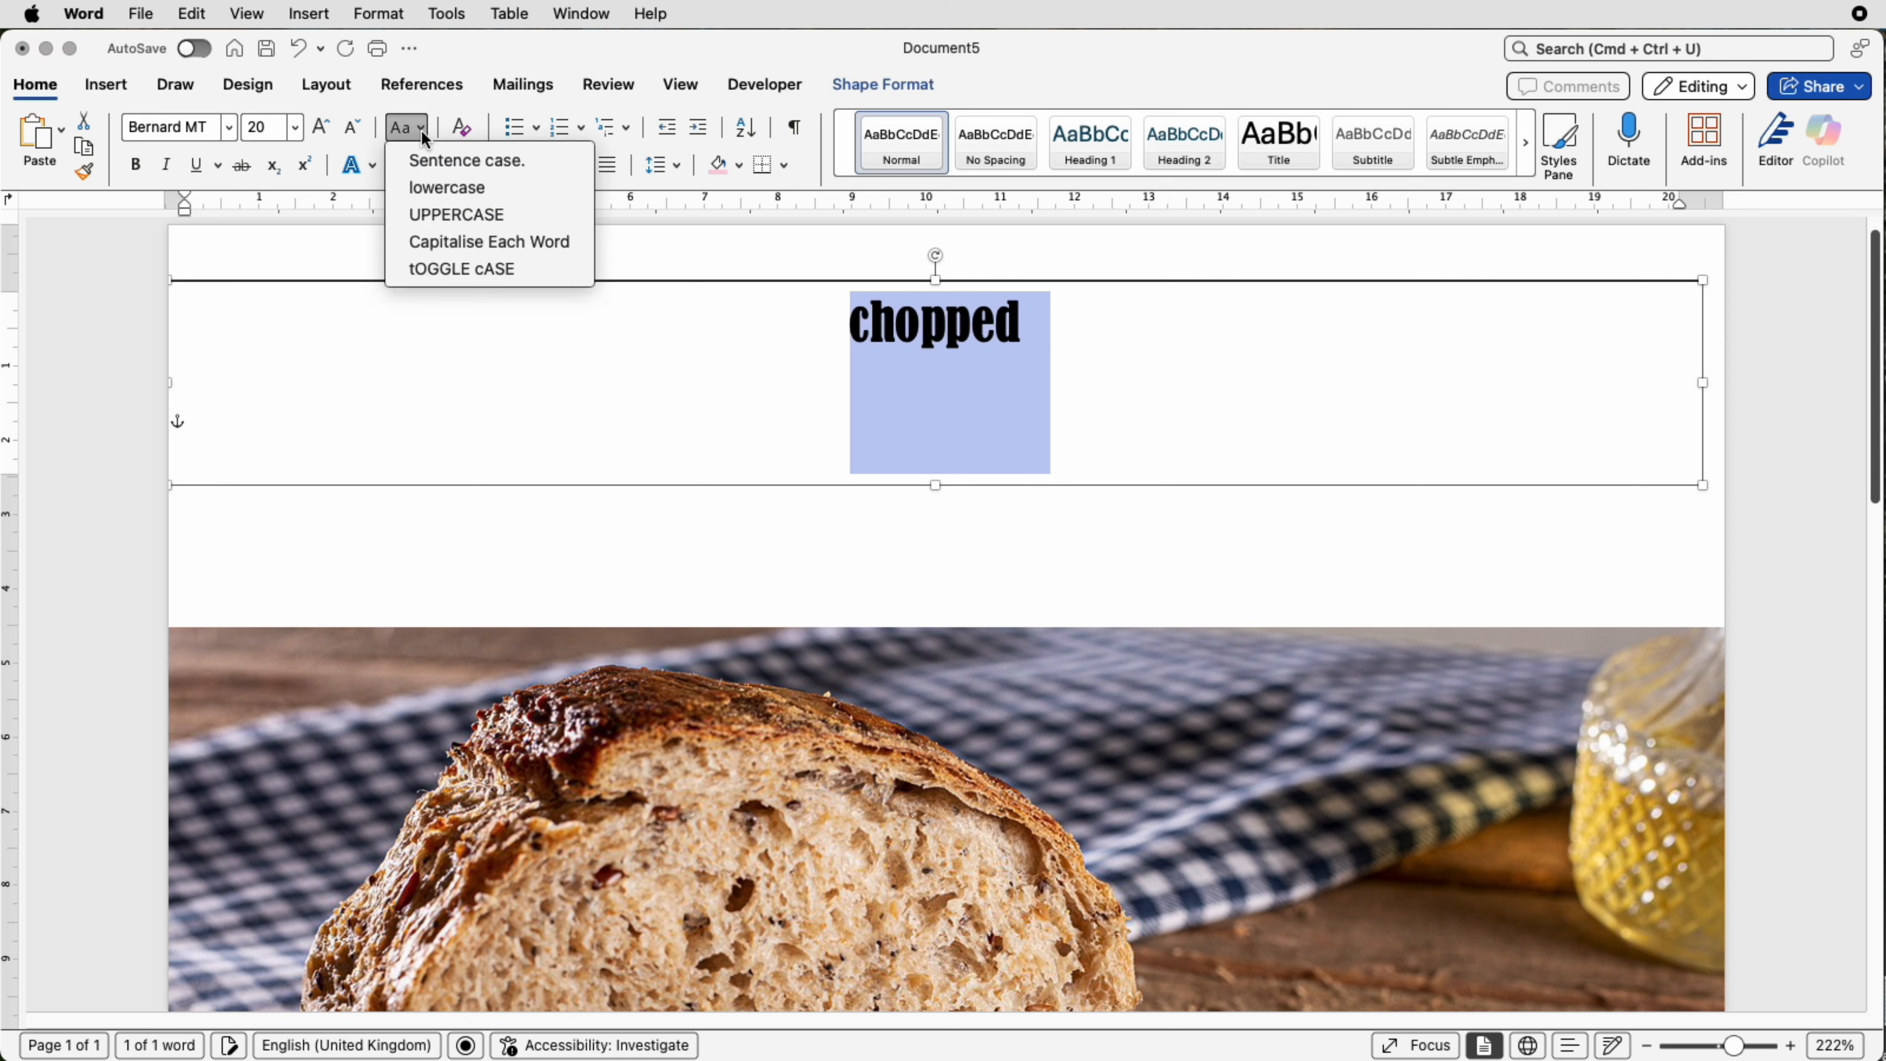
pyautogui.click(420, 215)
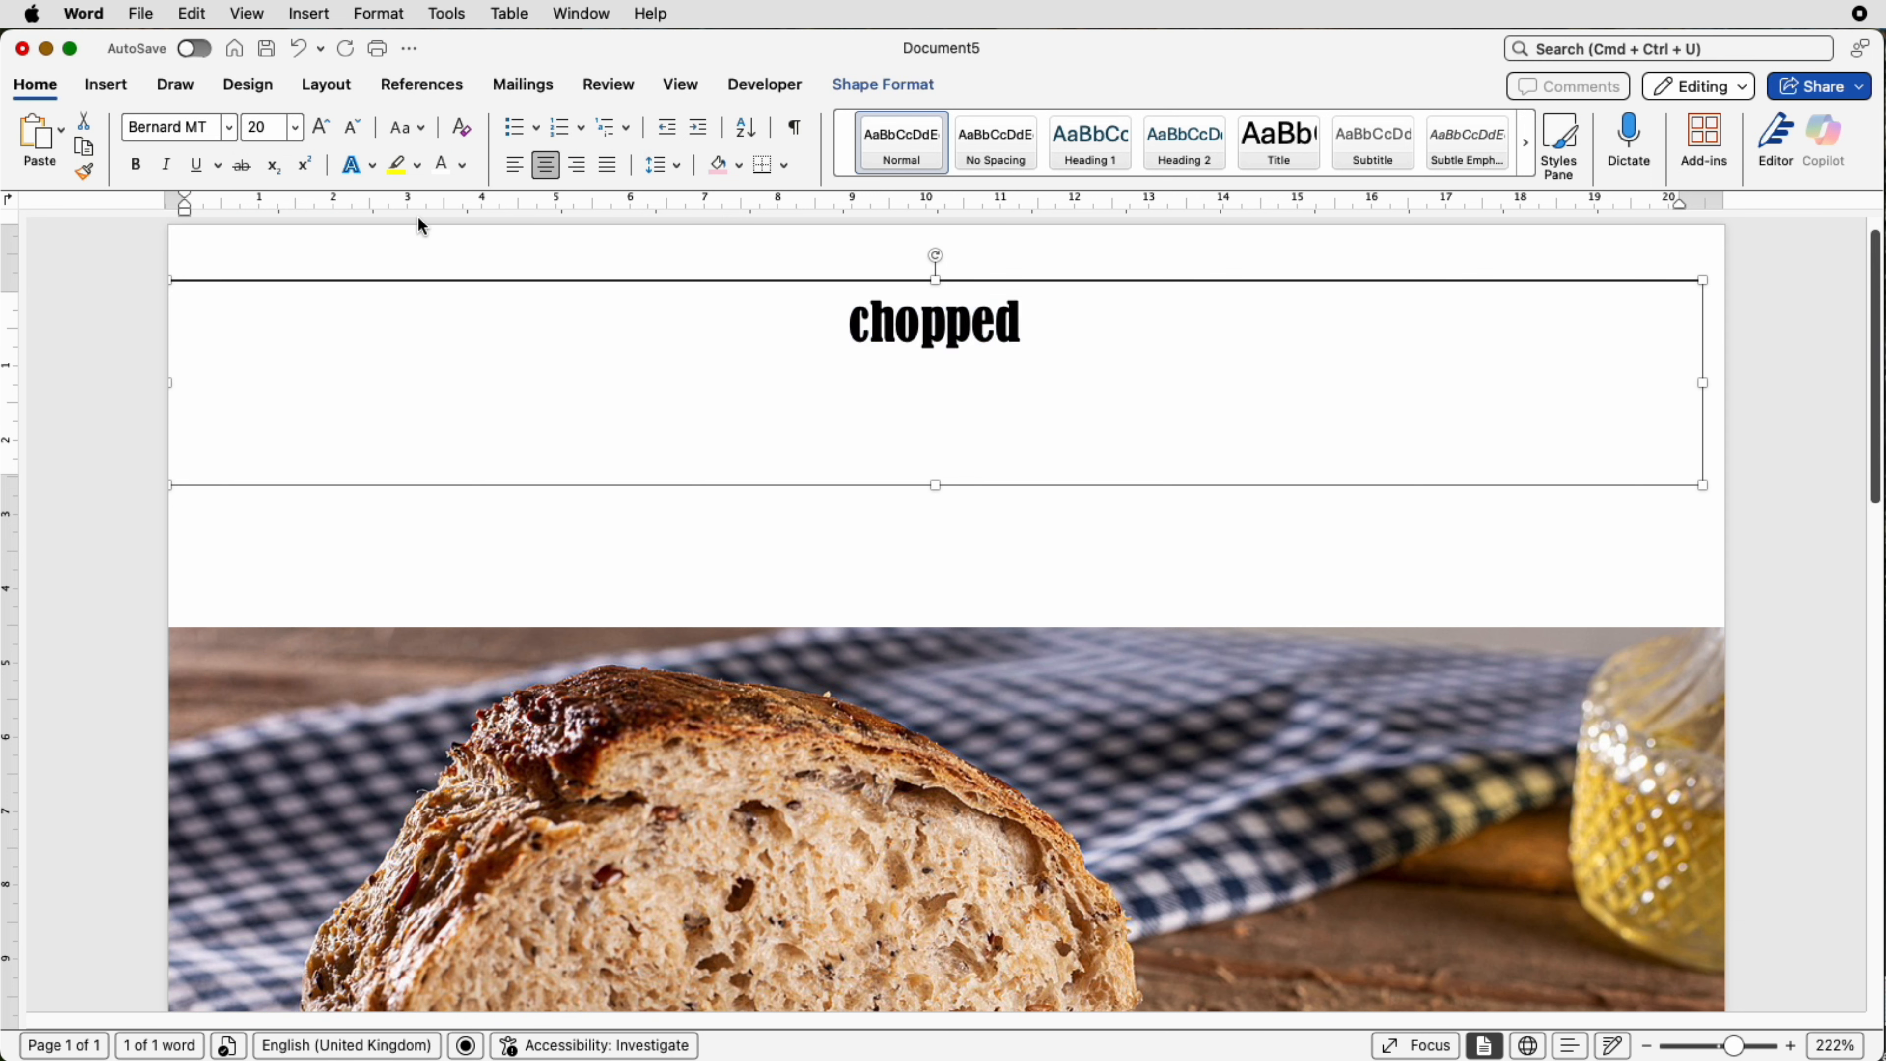
pyautogui.click(322, 137)
pyautogui.click(322, 136)
pyautogui.click(321, 137)
pyautogui.click(322, 136)
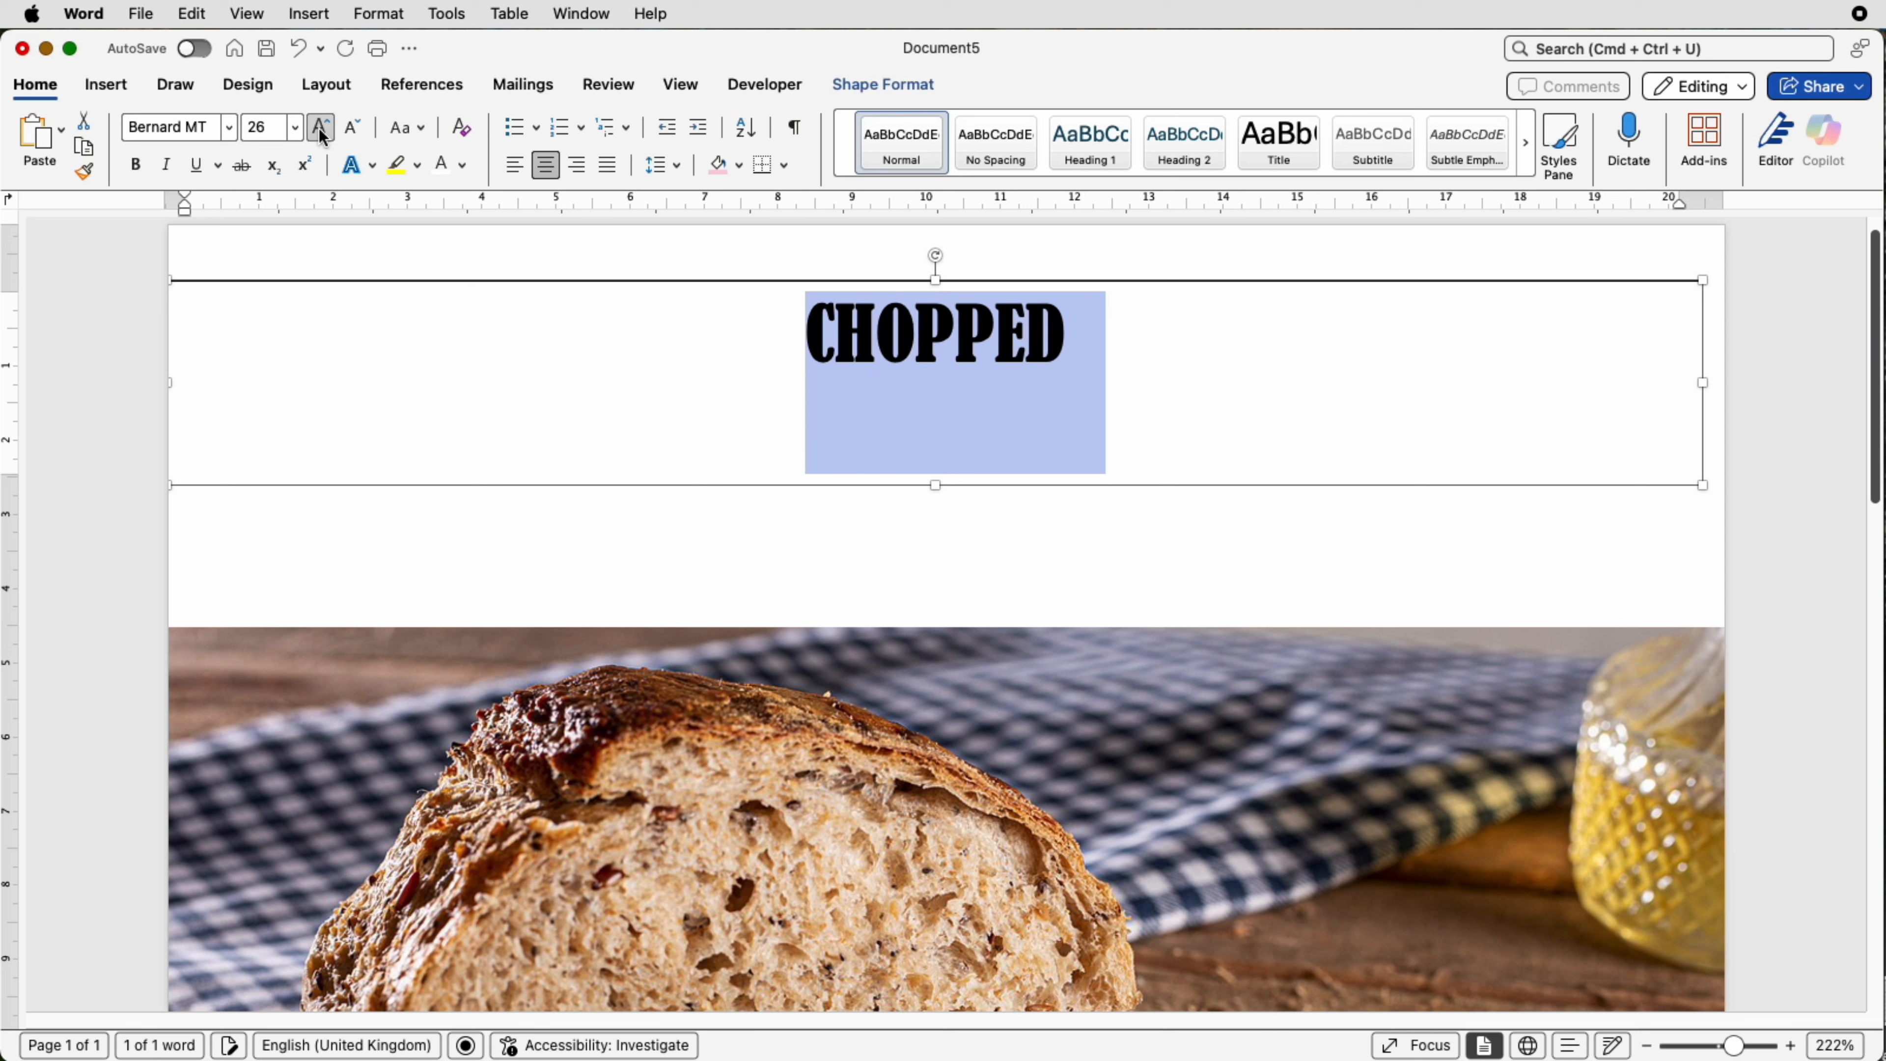
pyautogui.click(322, 137)
pyautogui.click(322, 136)
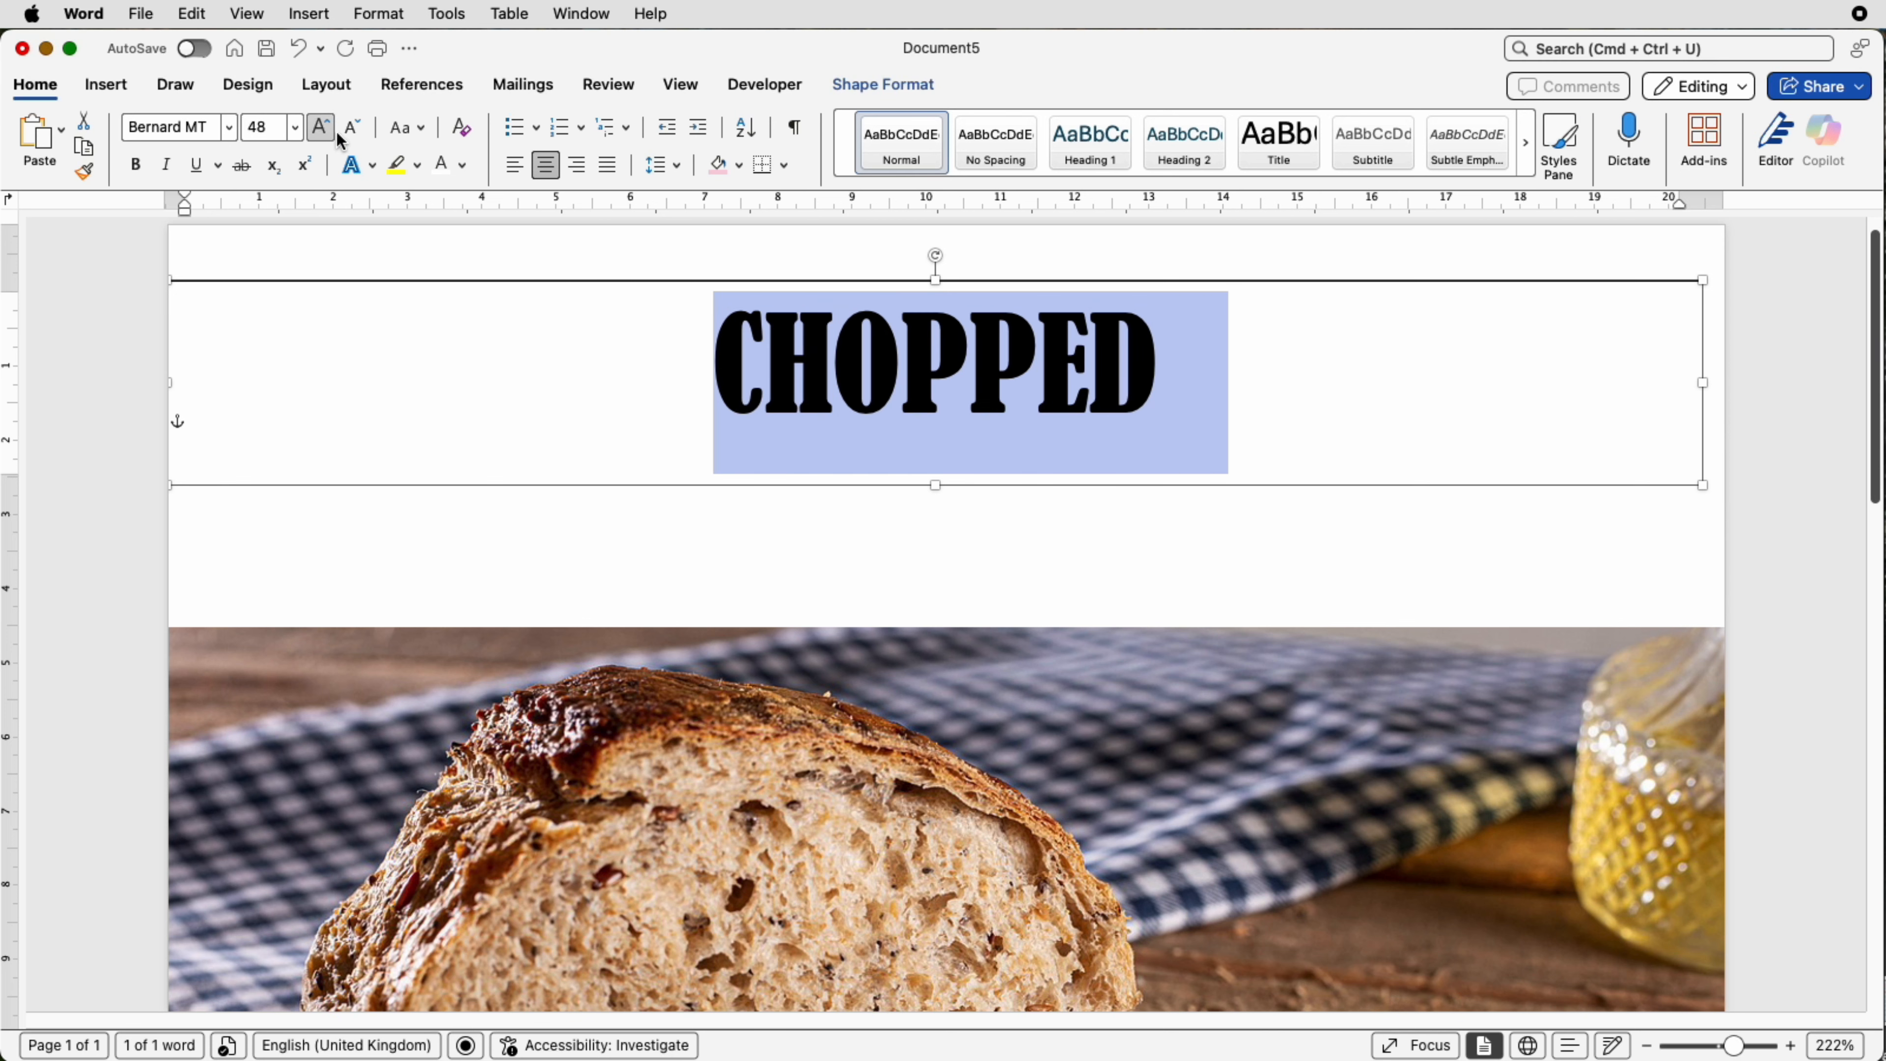
# Step: Insert spaces between the letters of CHOPPED and ignore the repeated-word spelling flag
pyautogui.click(810, 364)
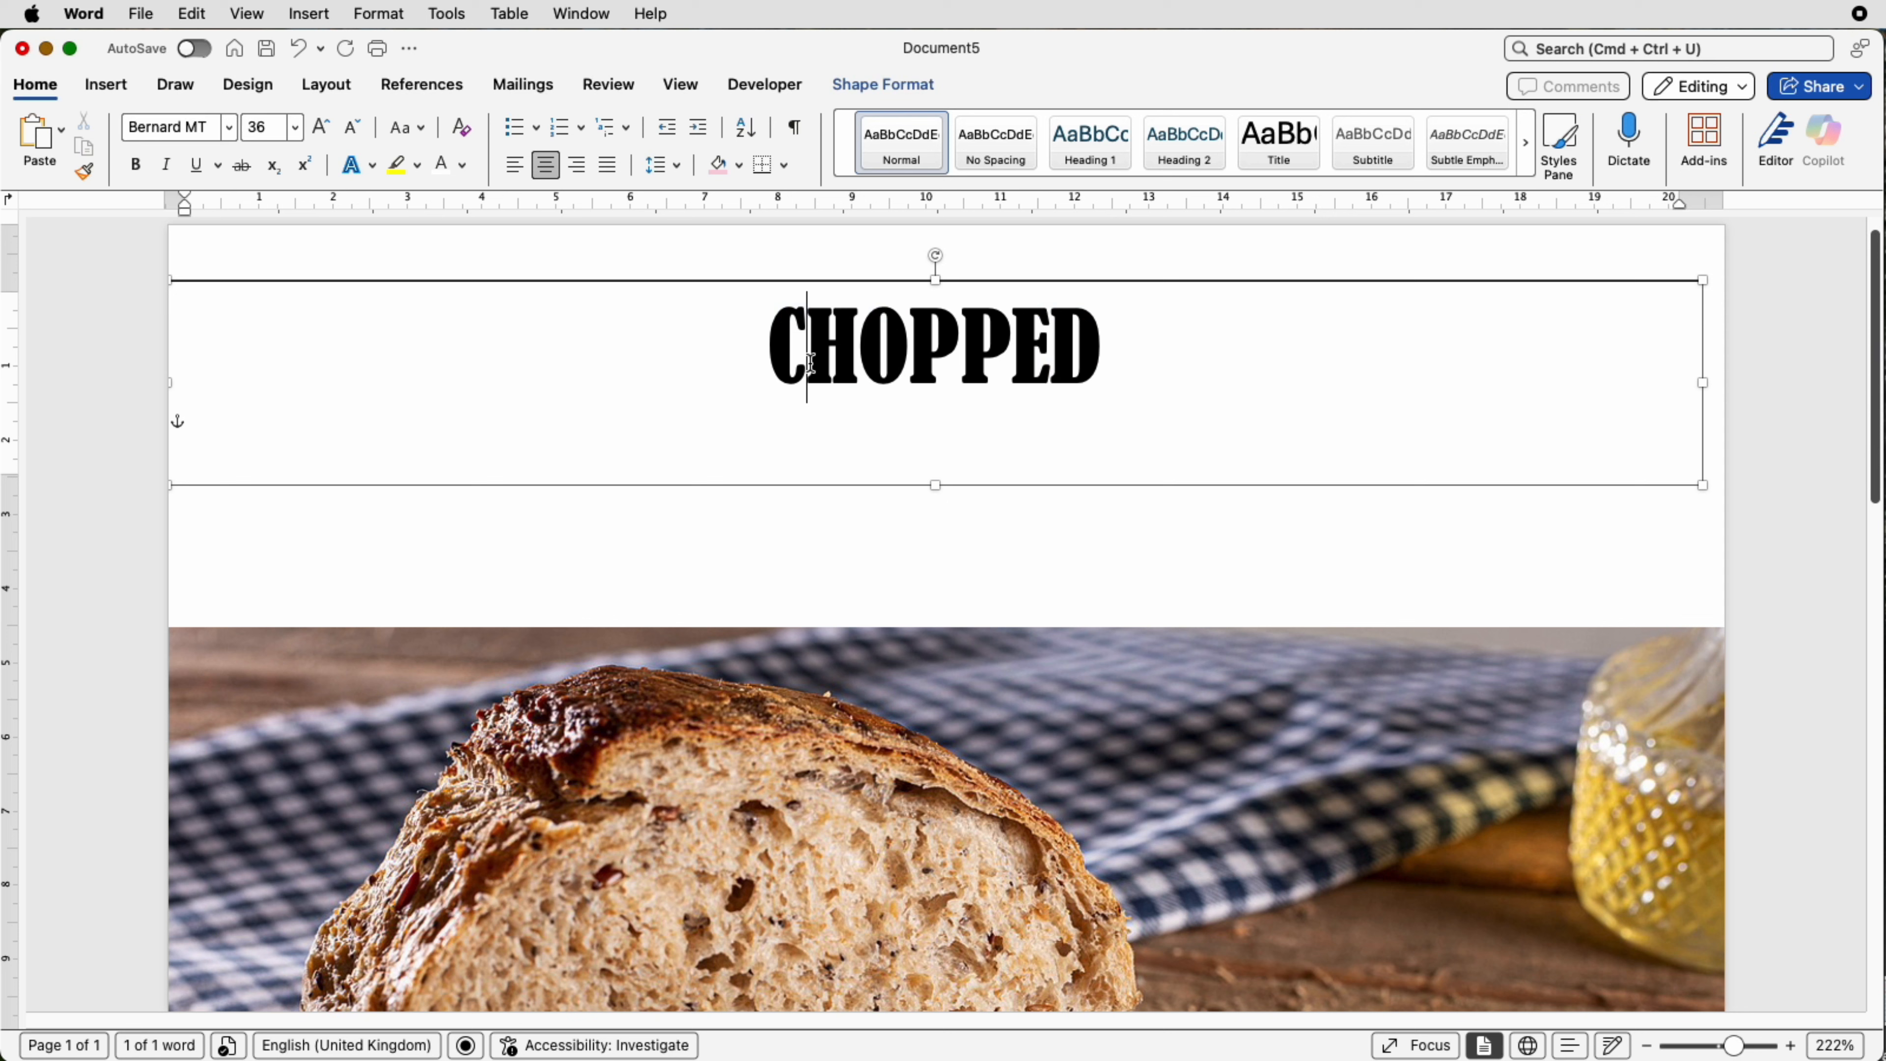
pyautogui.press('Right')
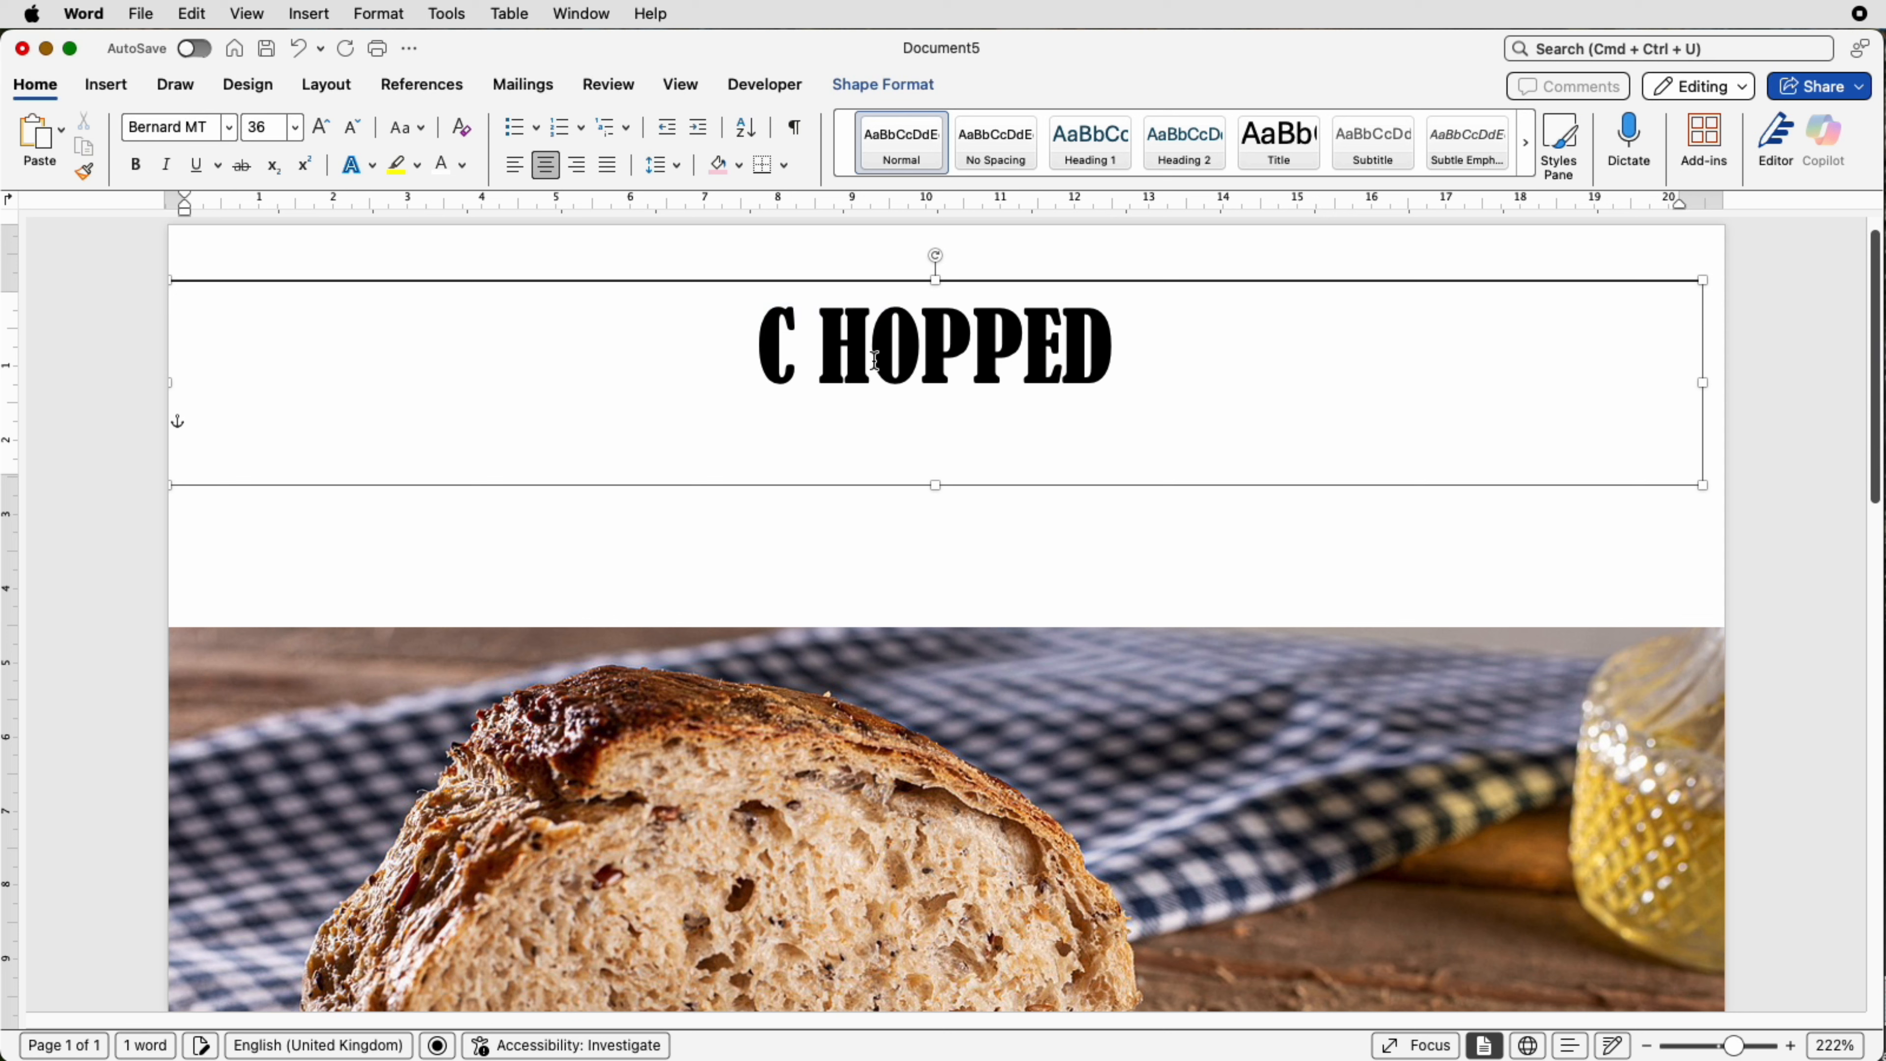
pyautogui.press('space')
pyautogui.press('Right')
pyautogui.press('space')
pyautogui.press('Right')
pyautogui.press('space')
pyautogui.press('Right')
pyautogui.press('space')
pyautogui.press('Right')
pyautogui.press('space')
pyautogui.click(1004, 391)
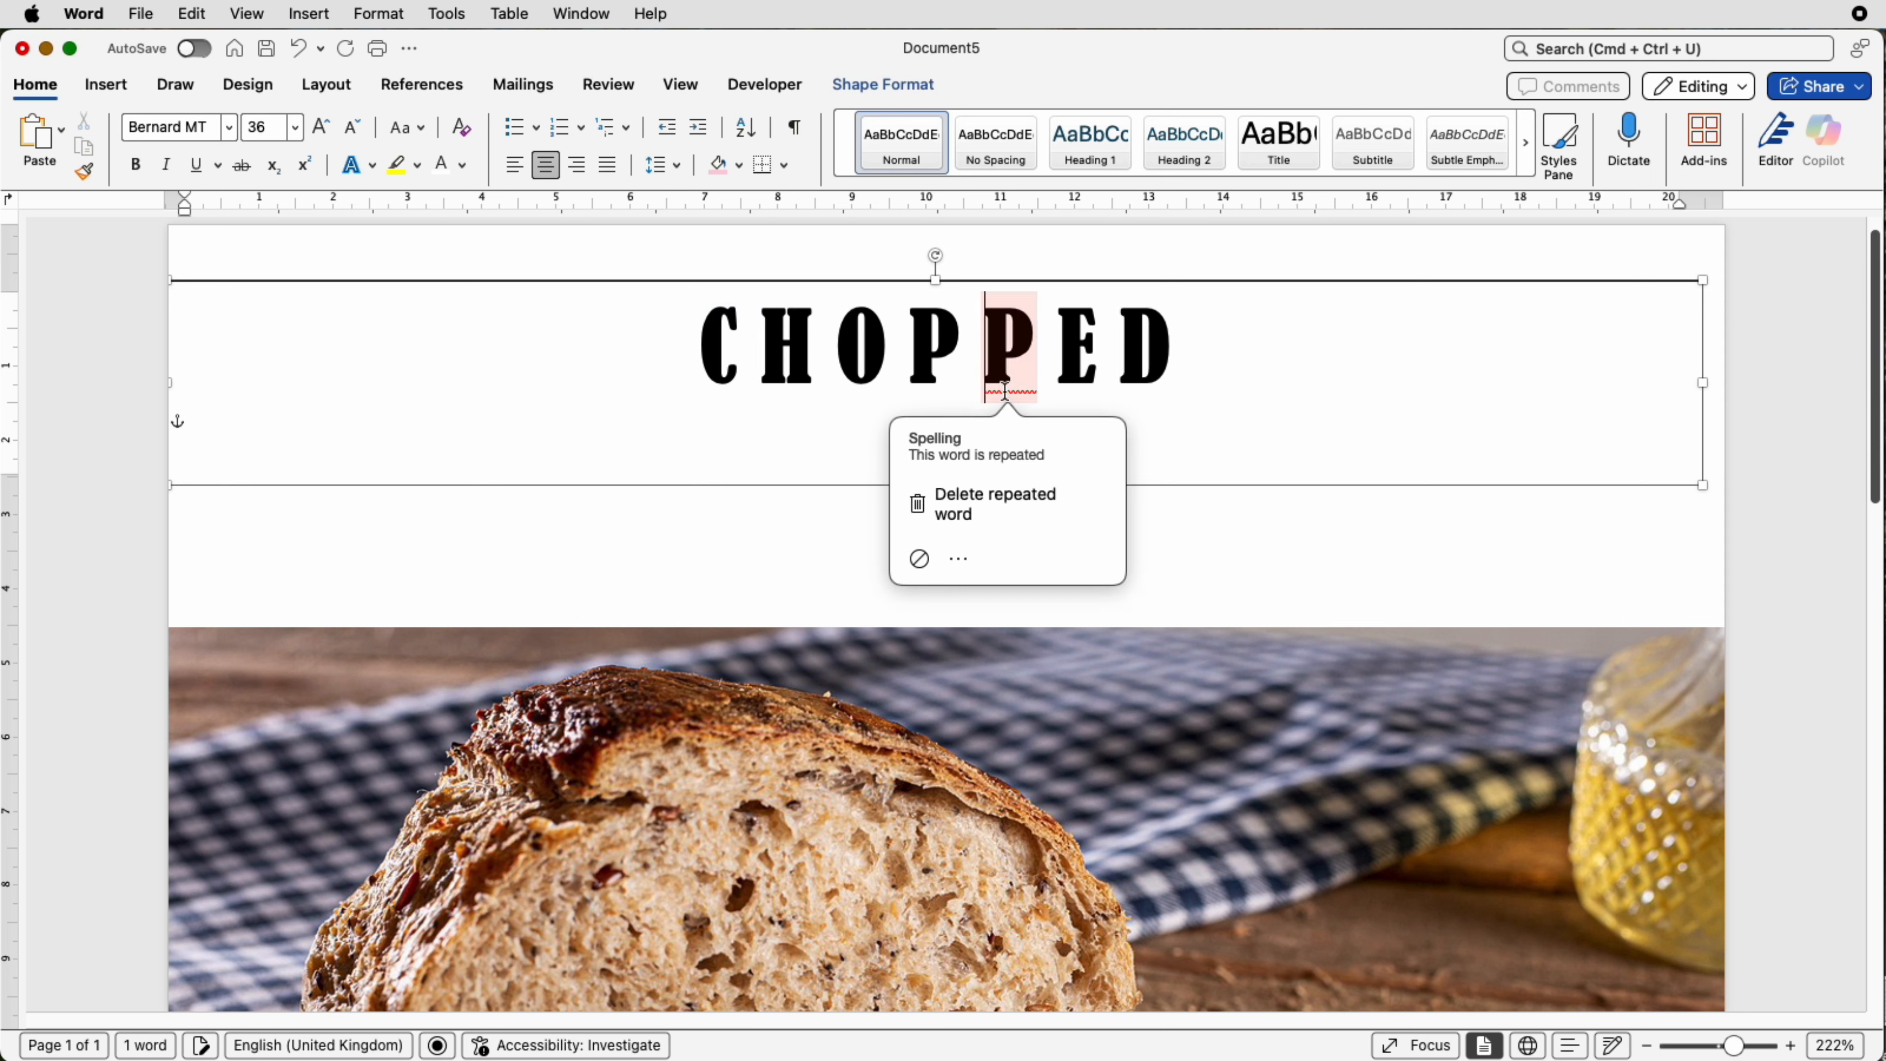
pyautogui.click(920, 562)
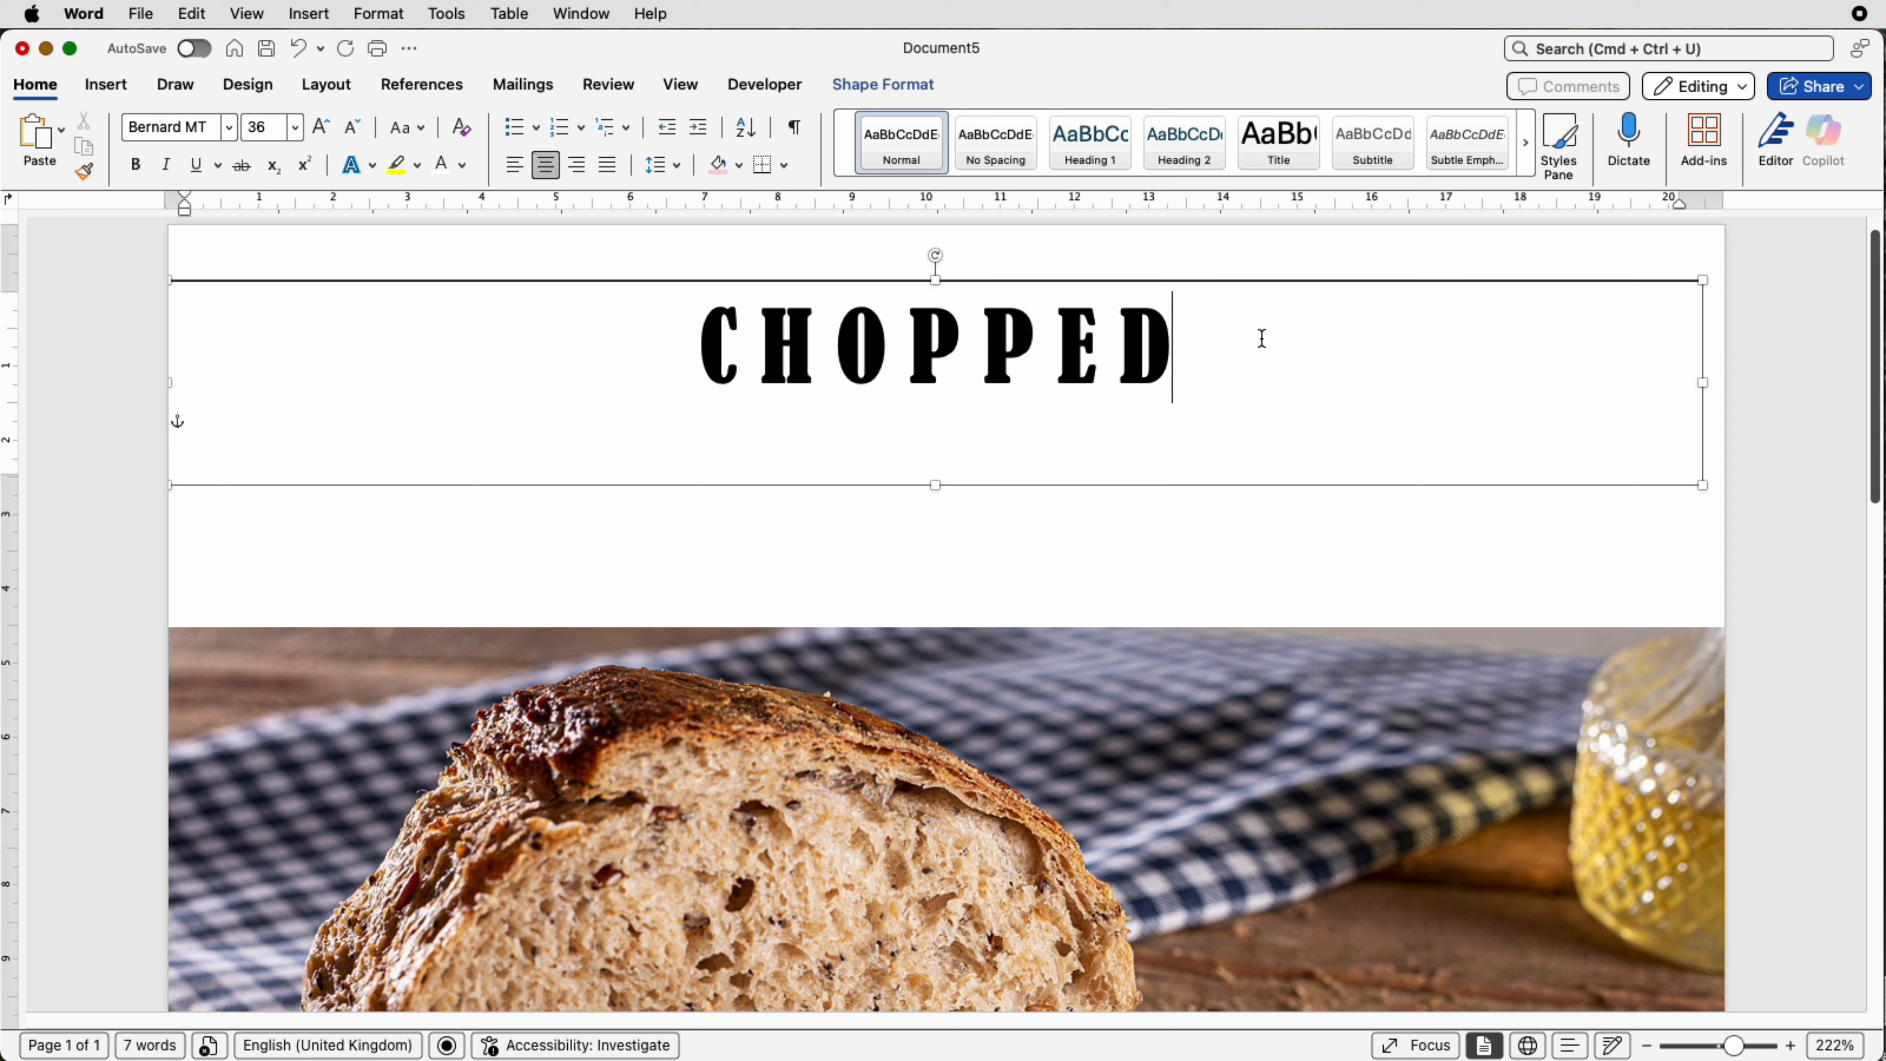
# Step: Fill the text box with a brown colour sampled from the bread picture using the eyedropper
pyautogui.click(913, 91)
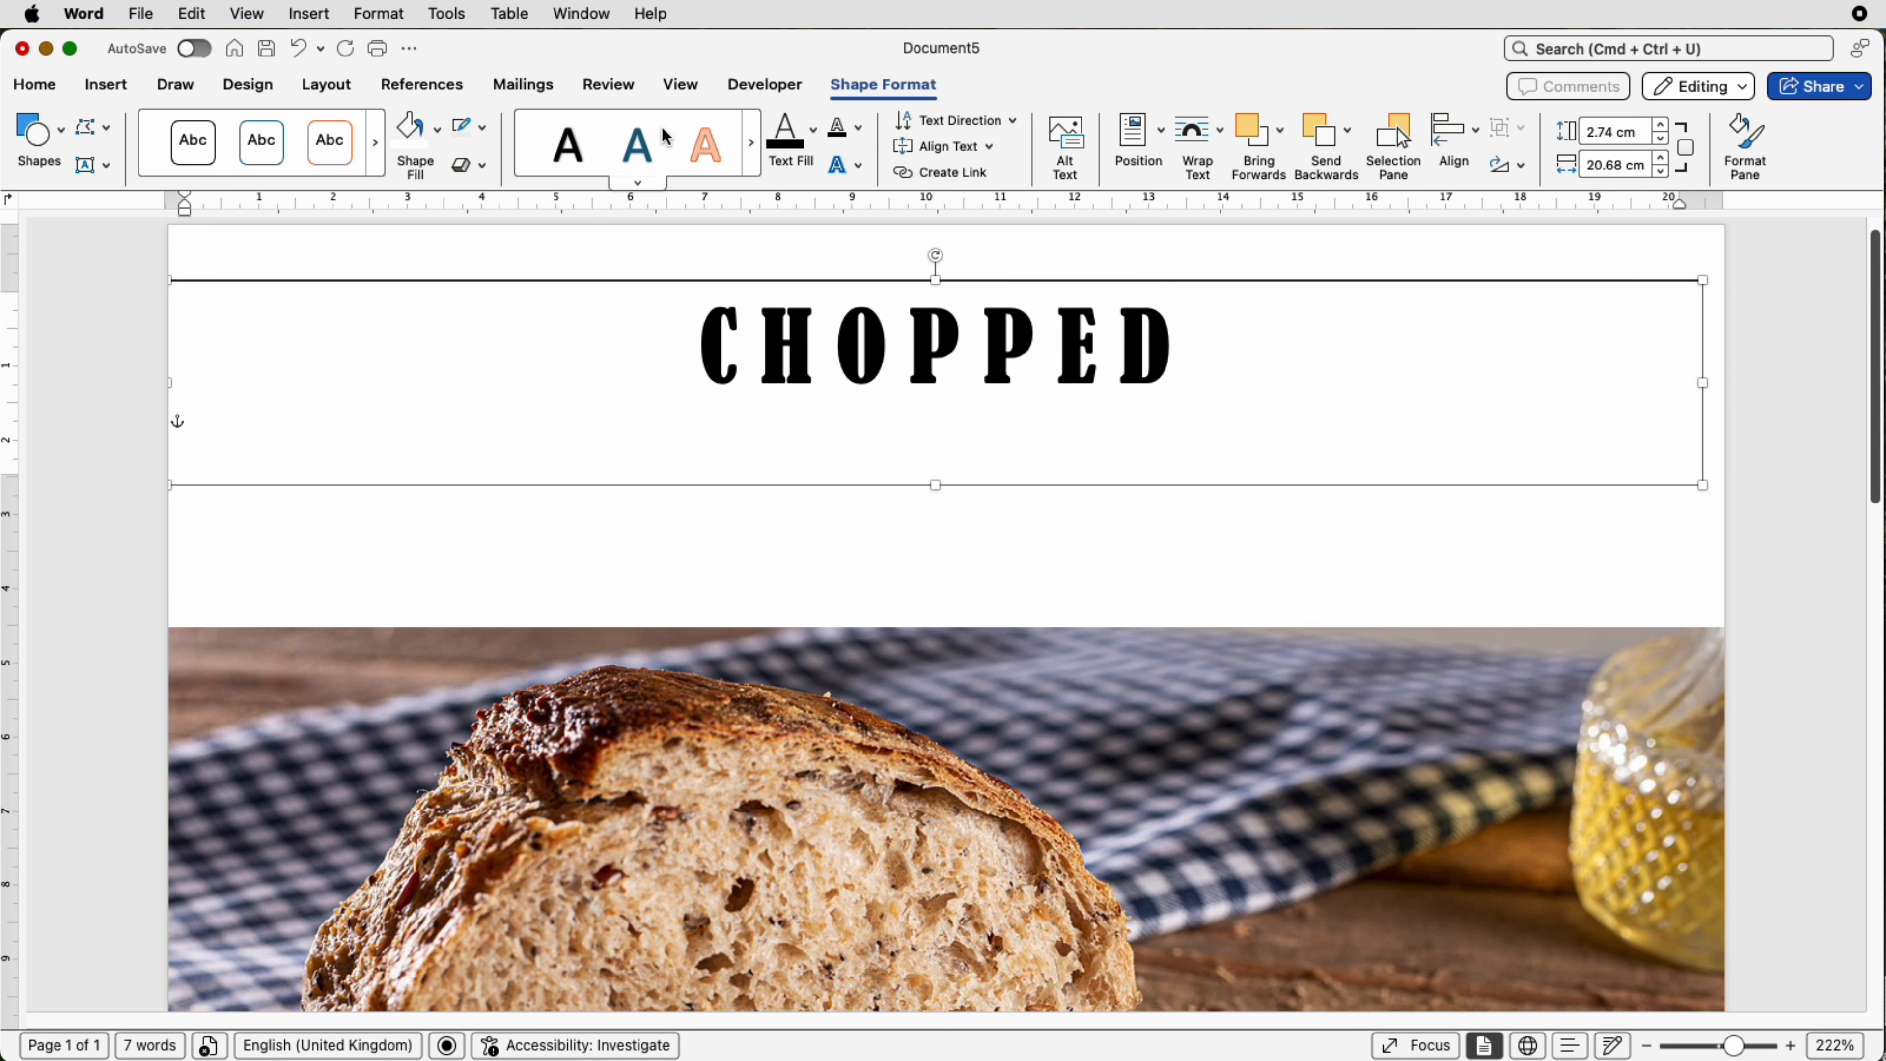
pyautogui.click(438, 144)
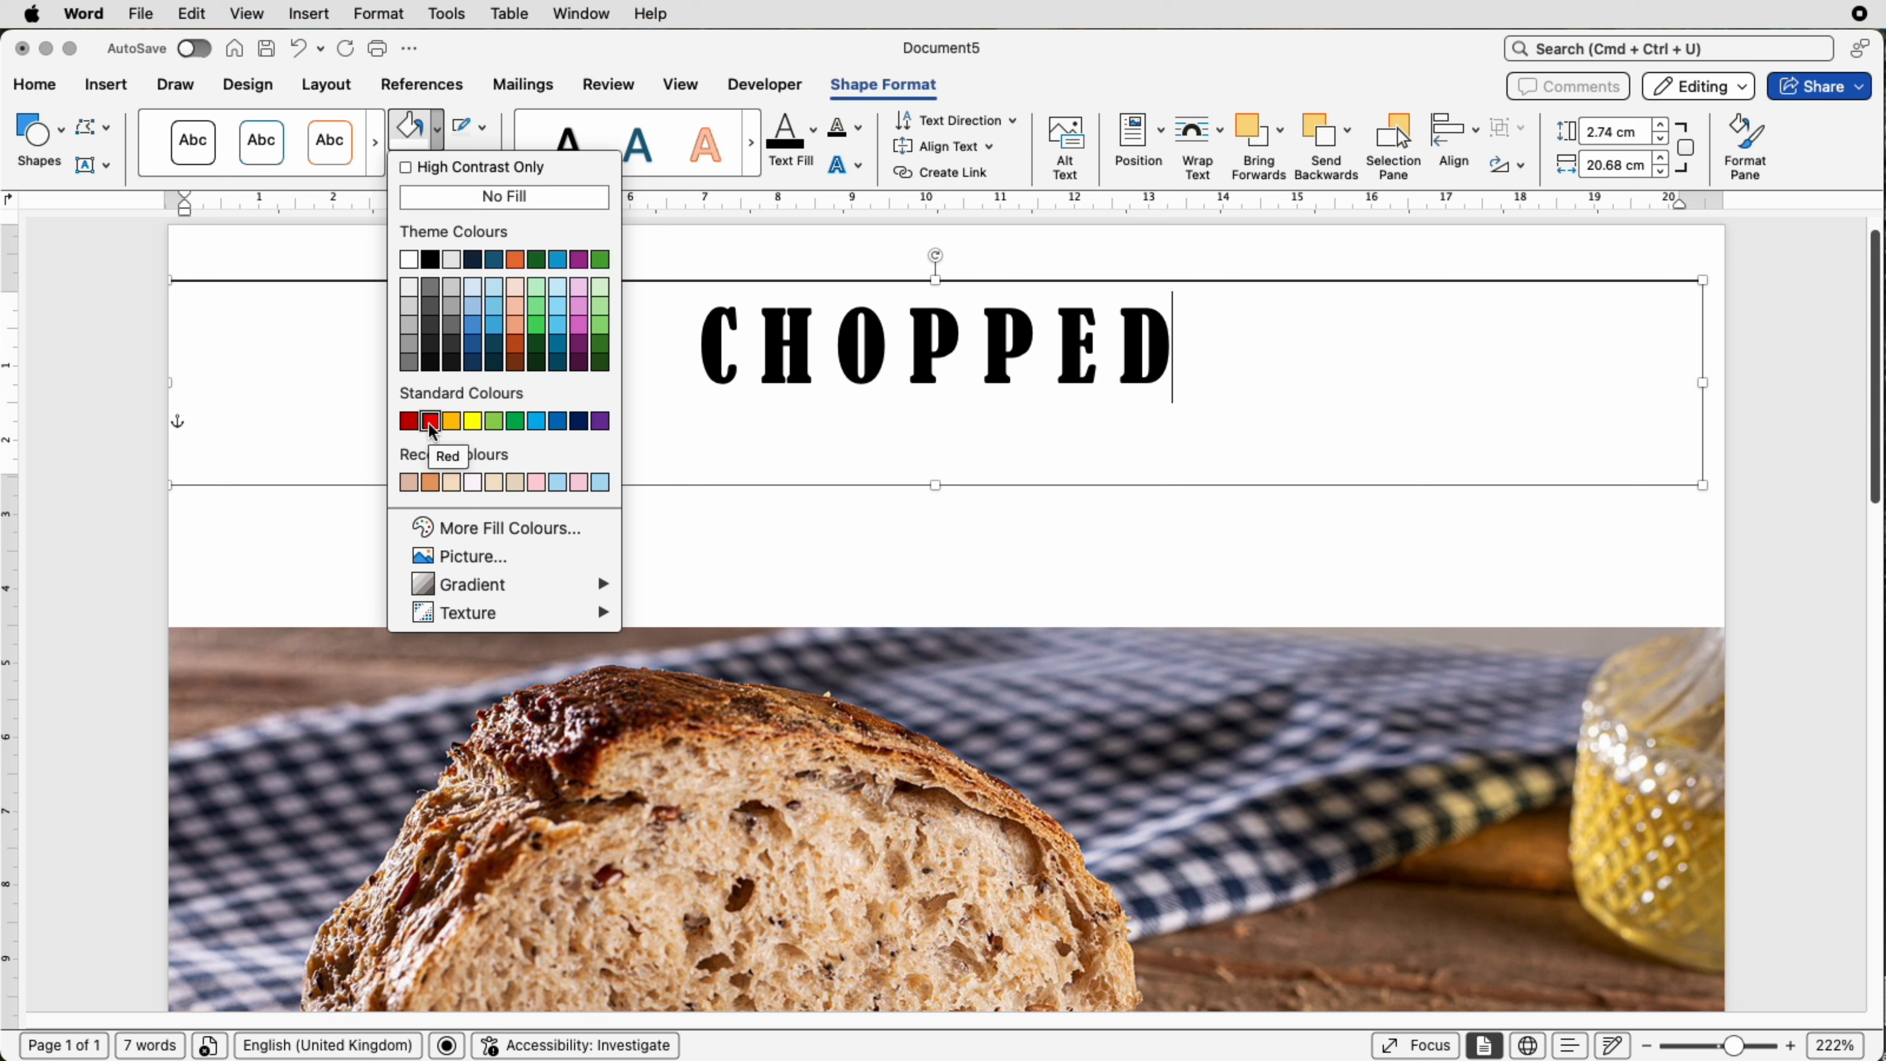
pyautogui.click(564, 529)
pyautogui.moveTo(1133, 387)
pyautogui.mouseDown()
pyautogui.moveTo(1148, 407)
pyautogui.moveTo(1104, 381)
pyautogui.moveTo(1141, 392)
pyautogui.moveTo(1119, 403)
pyautogui.mouseUp()
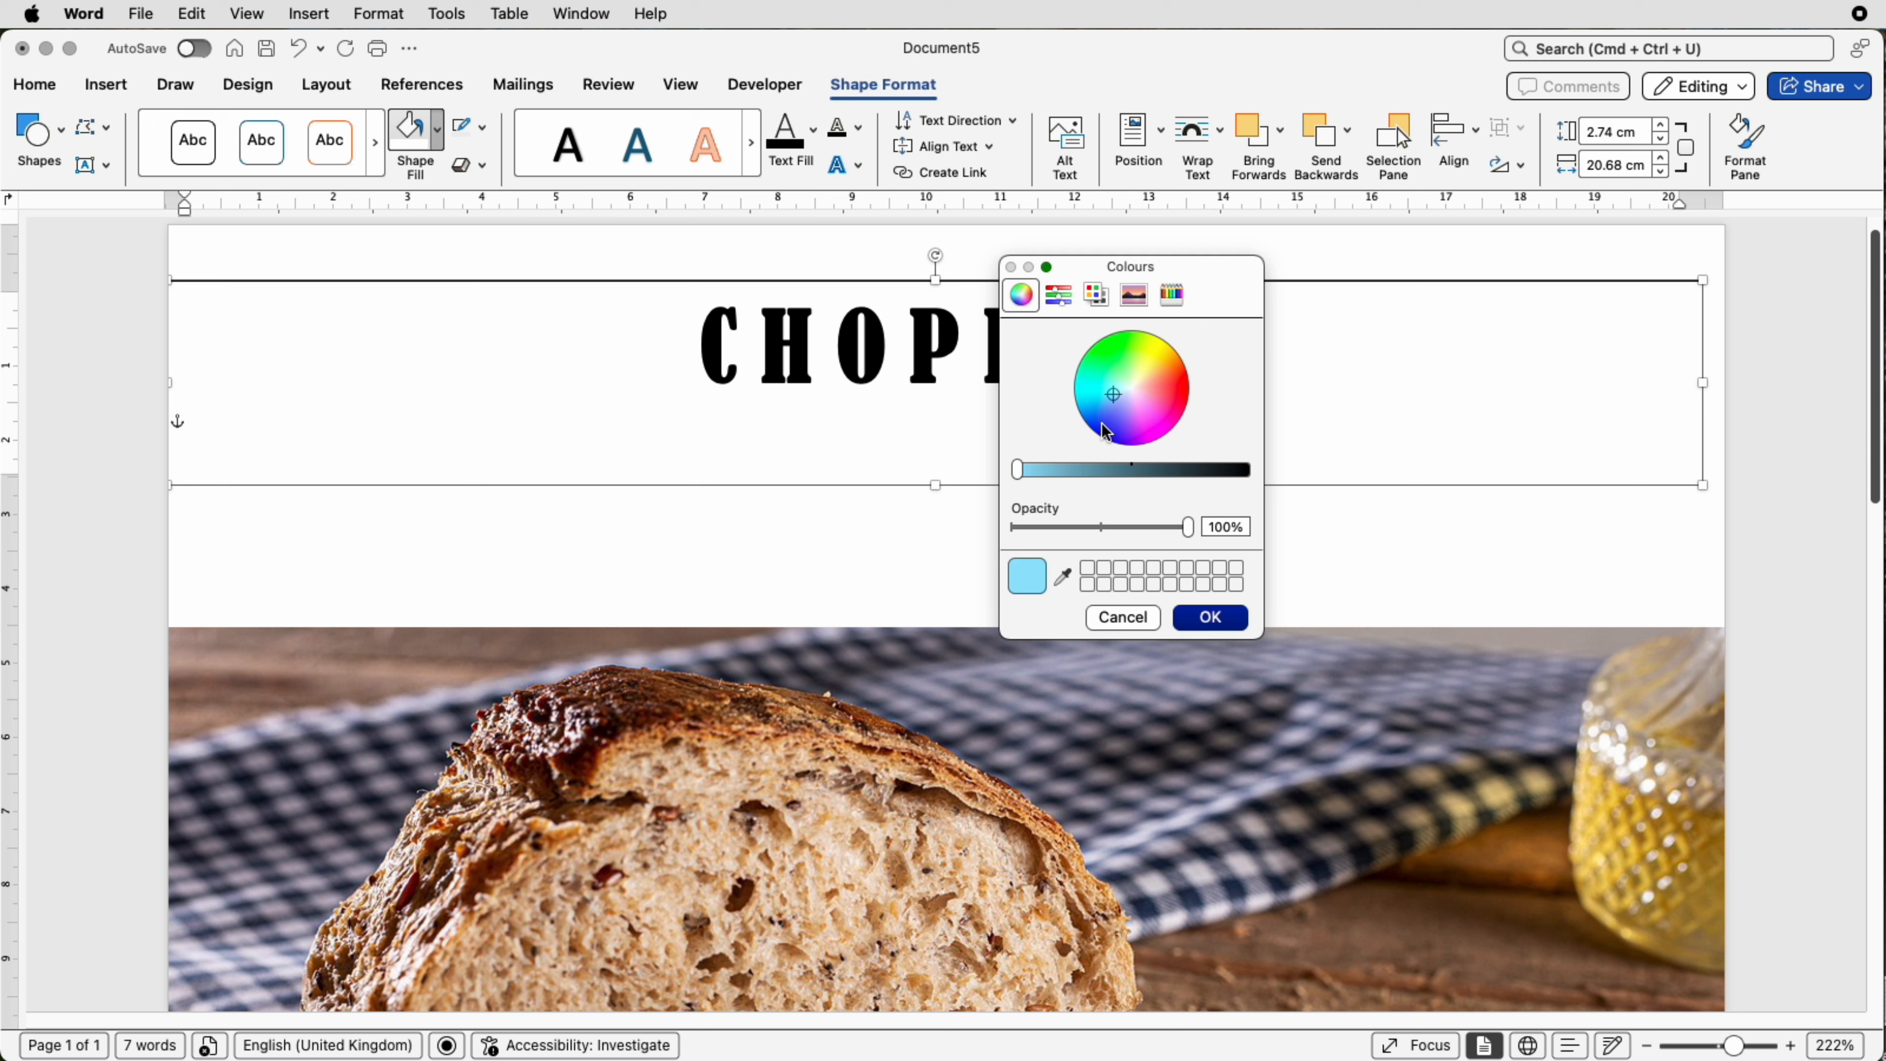
pyautogui.moveTo(1119, 401); pyautogui.dragTo(1141, 383)
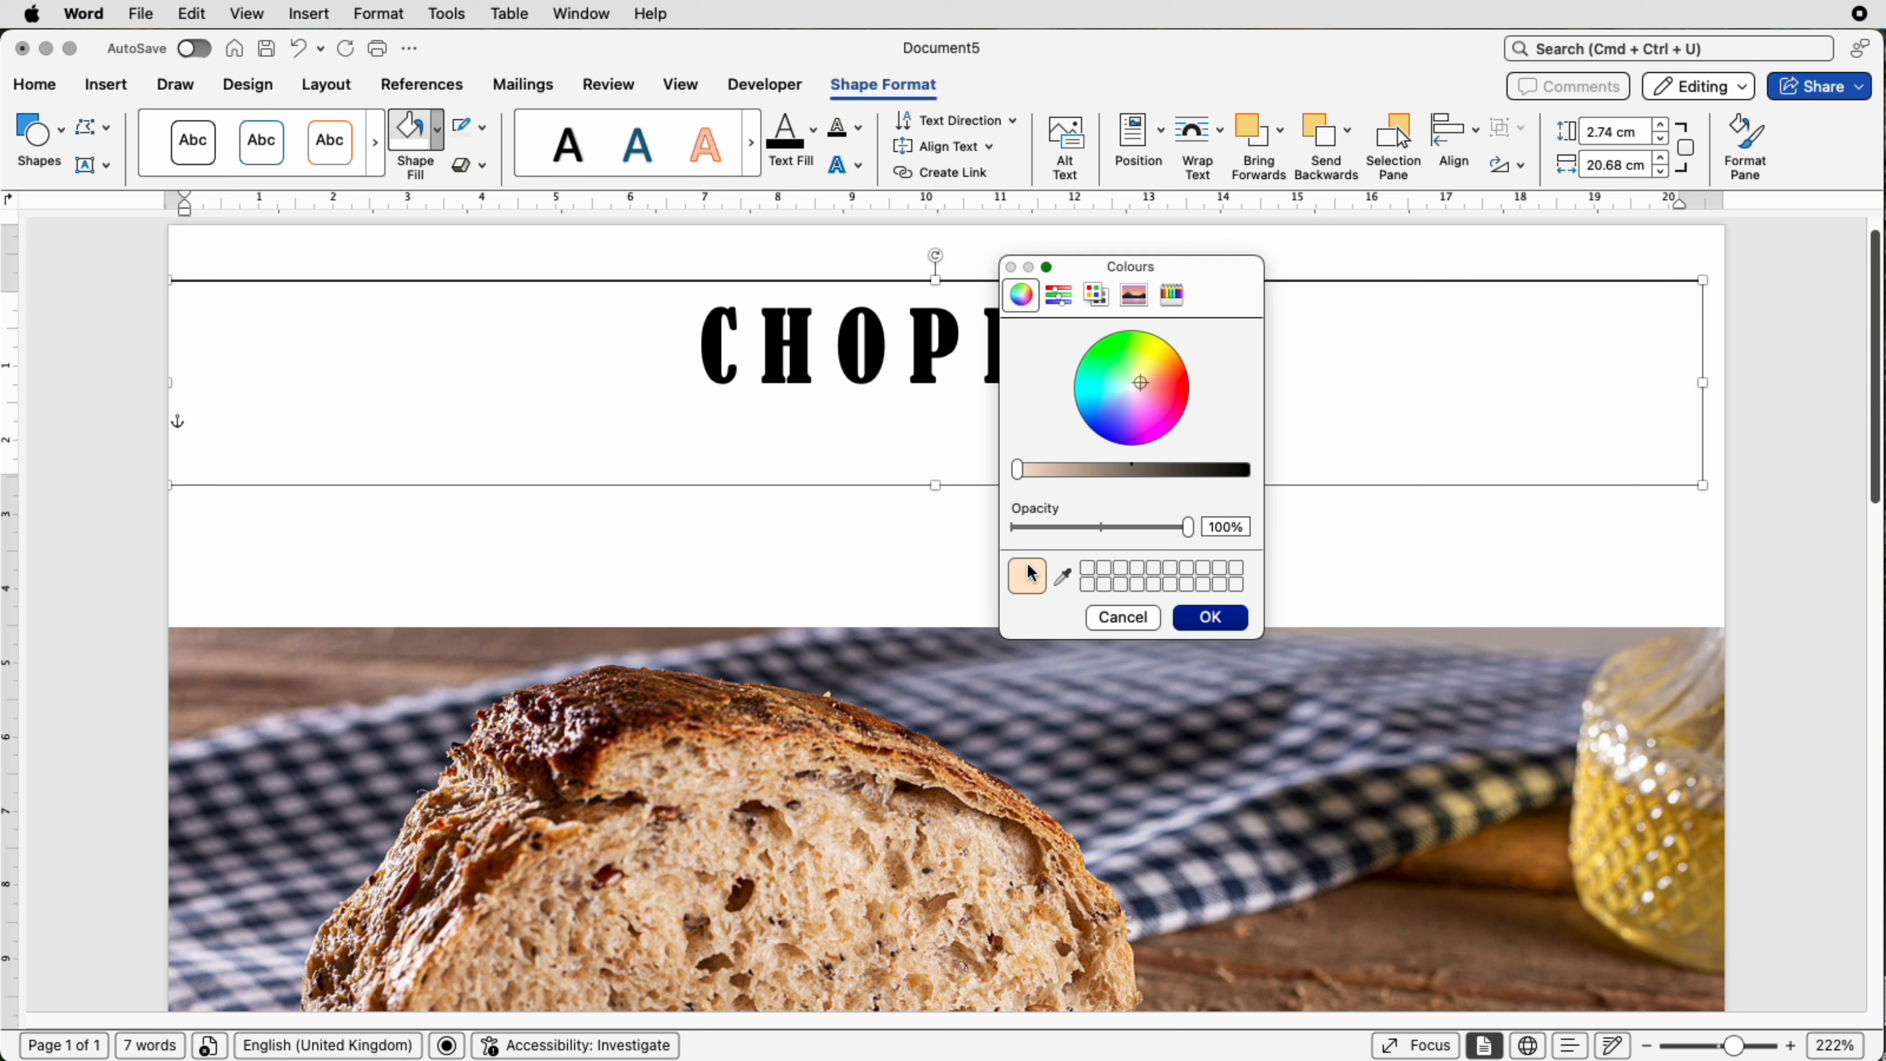
pyautogui.click(1064, 578)
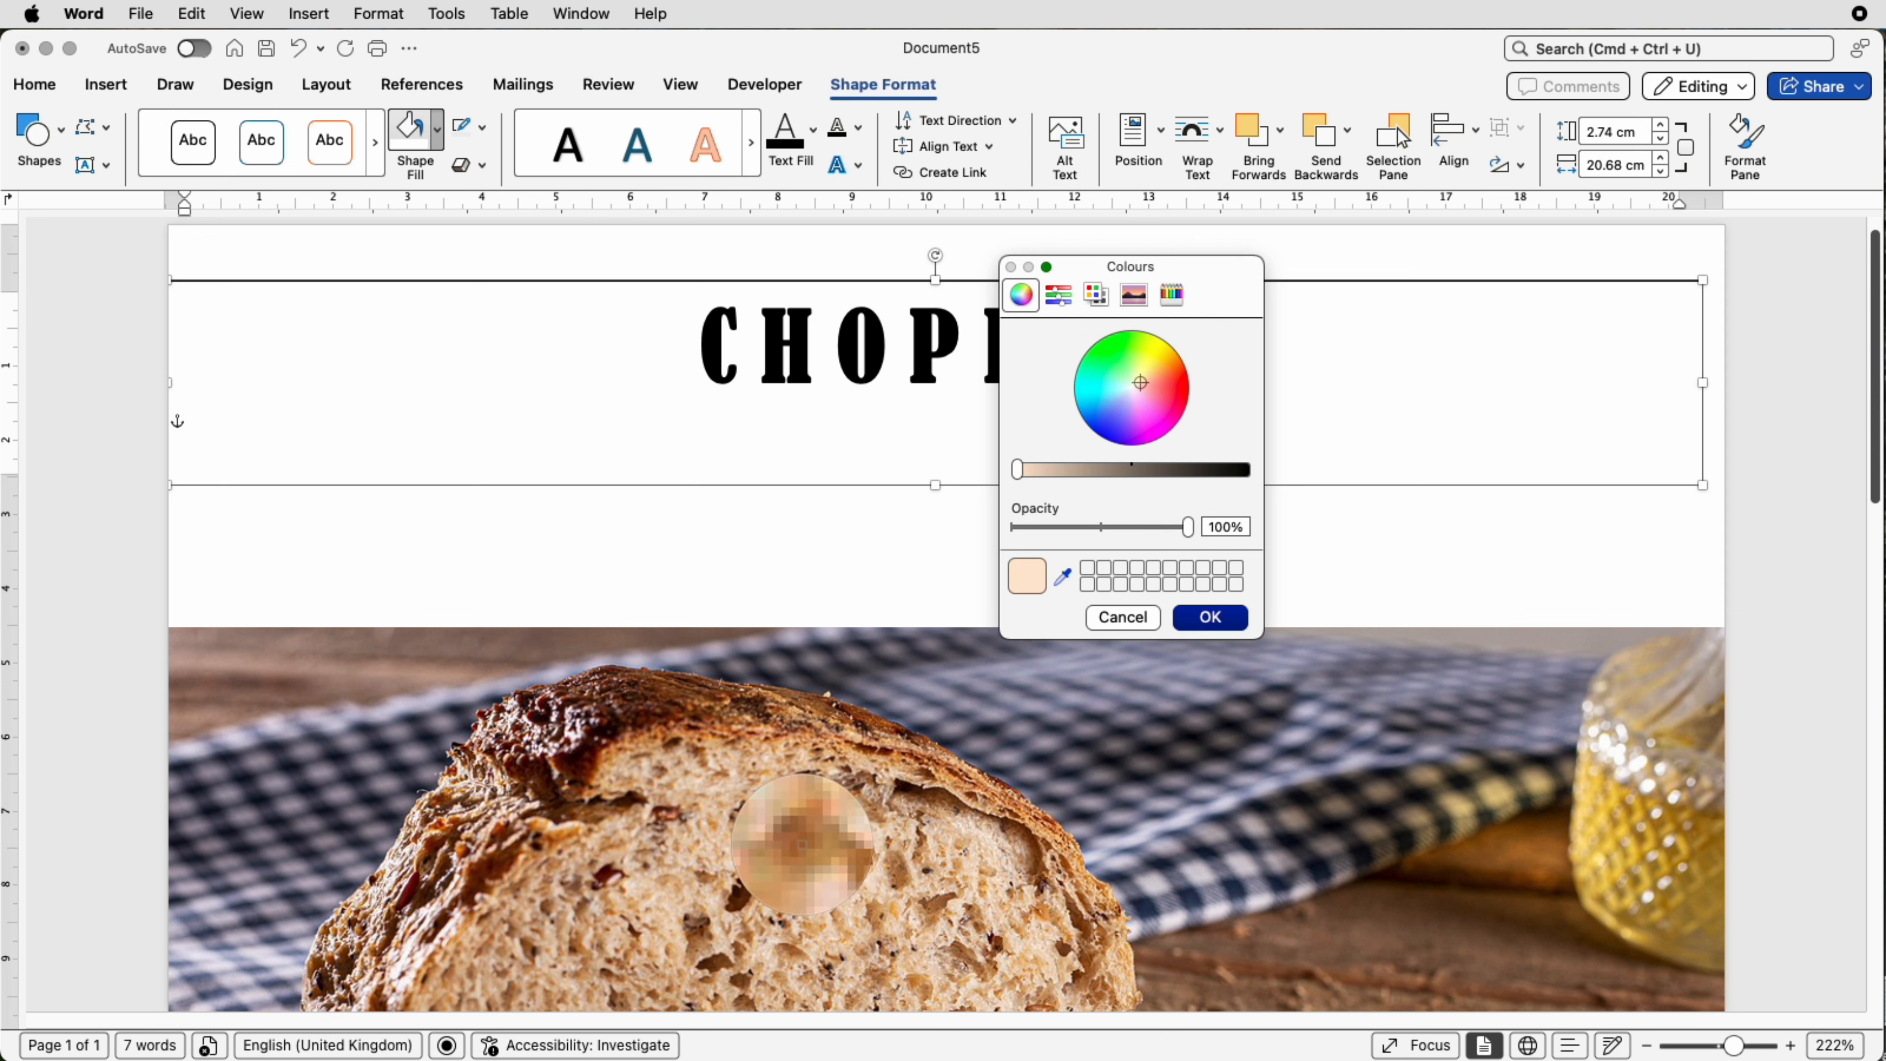
pyautogui.click(800, 845)
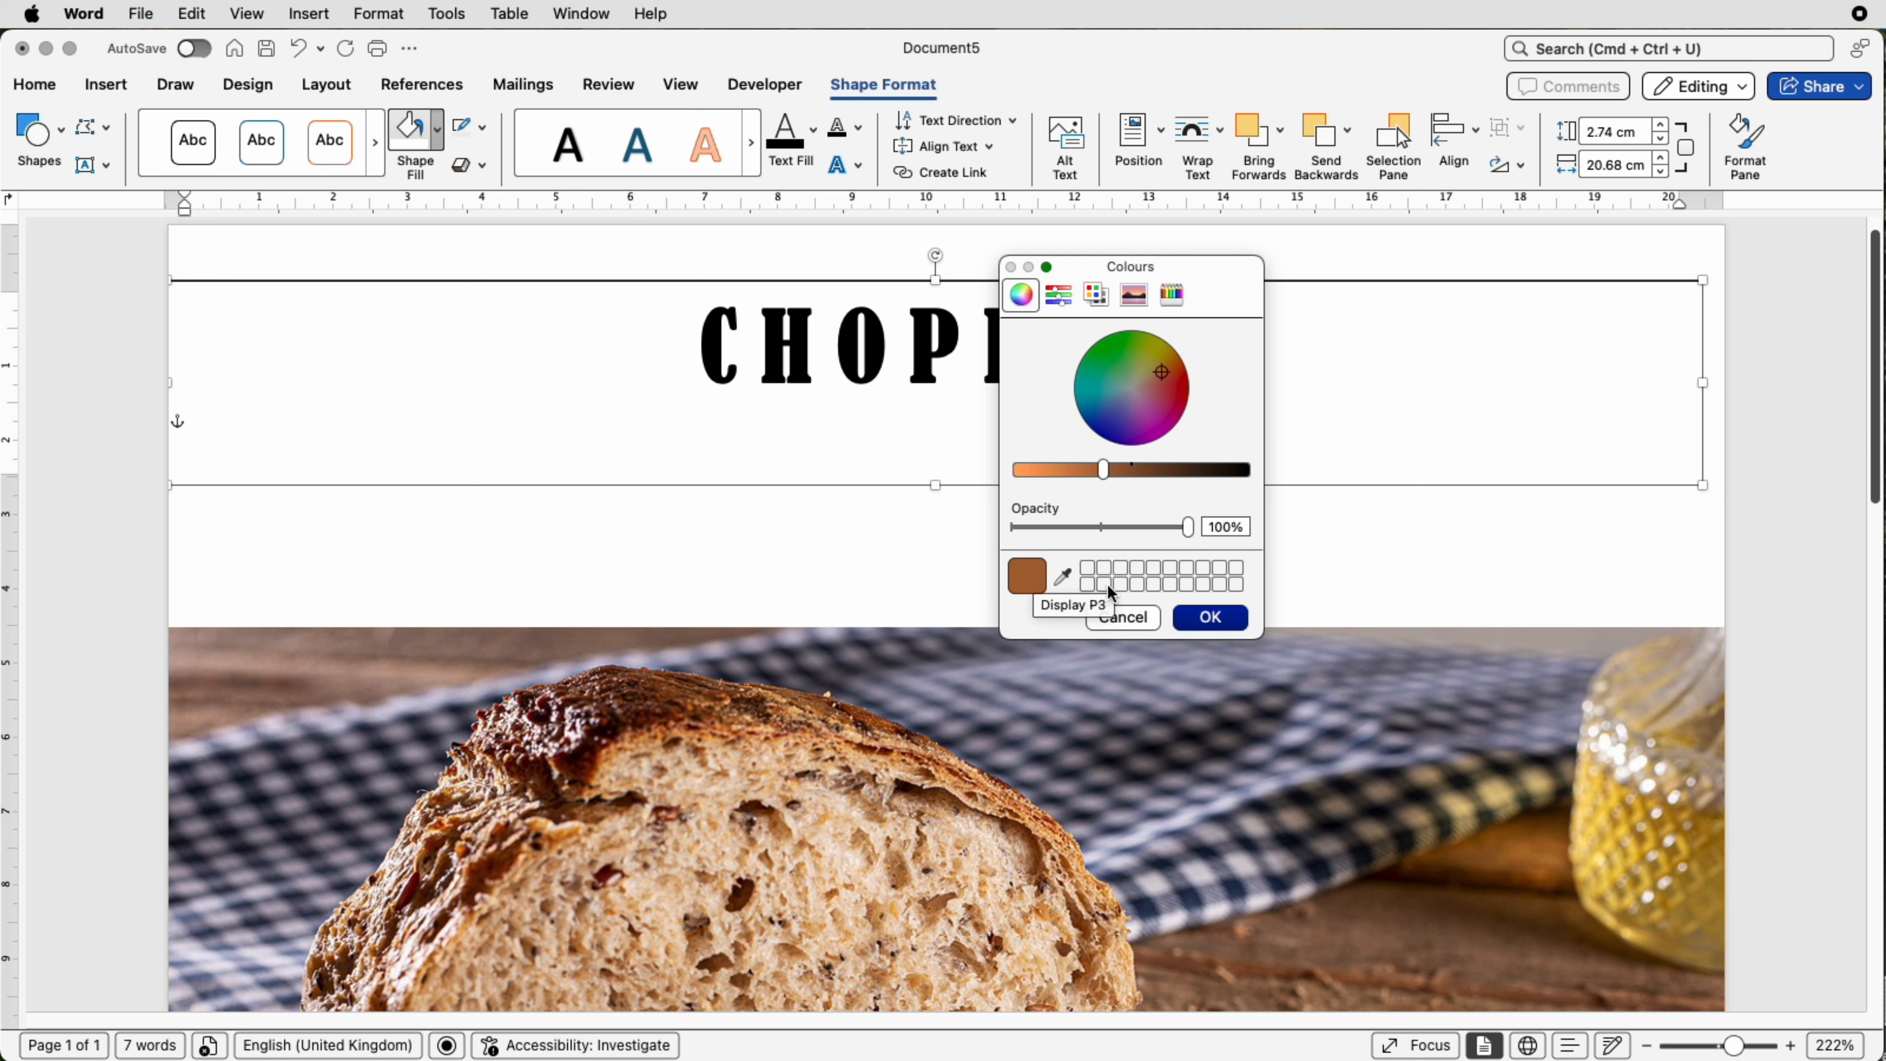
pyautogui.click(1208, 623)
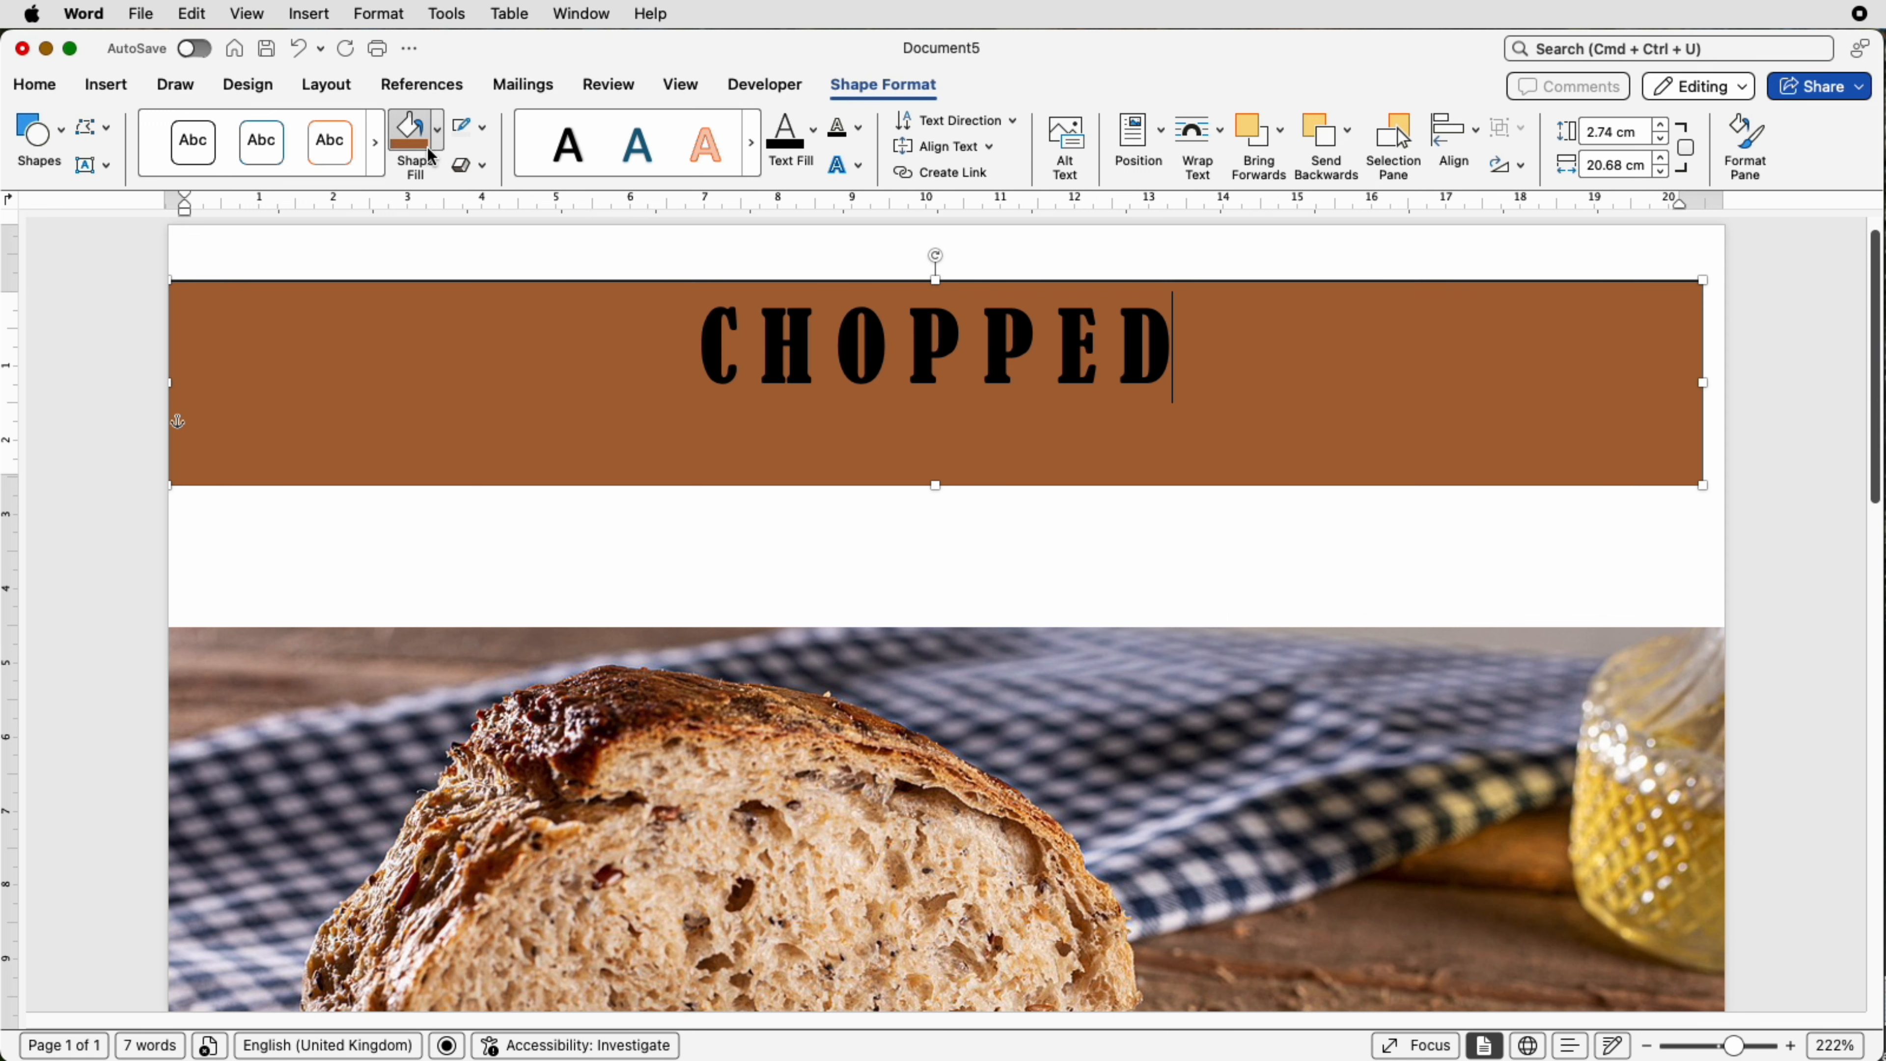
# Step: Change the text box fill to Tan and stretch the box to the full page width, 20.96 cm
pyautogui.click(437, 130)
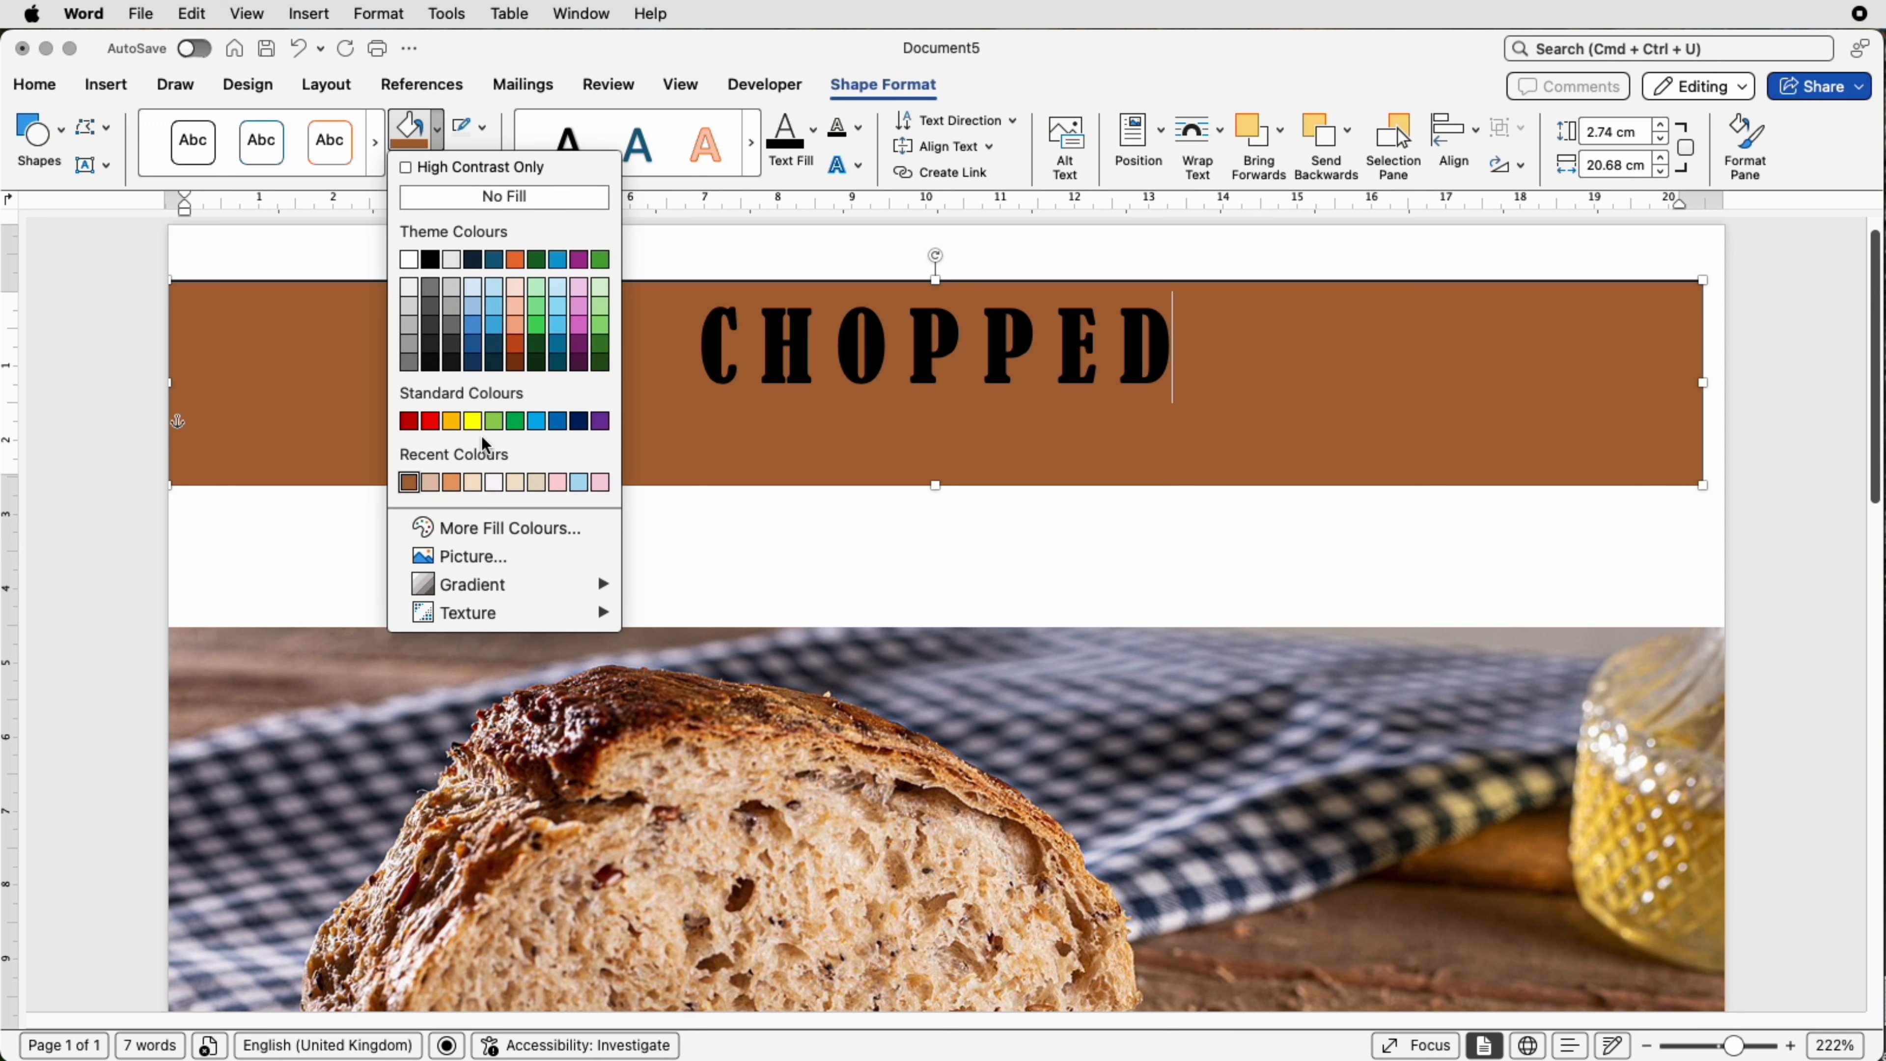
pyautogui.click(432, 483)
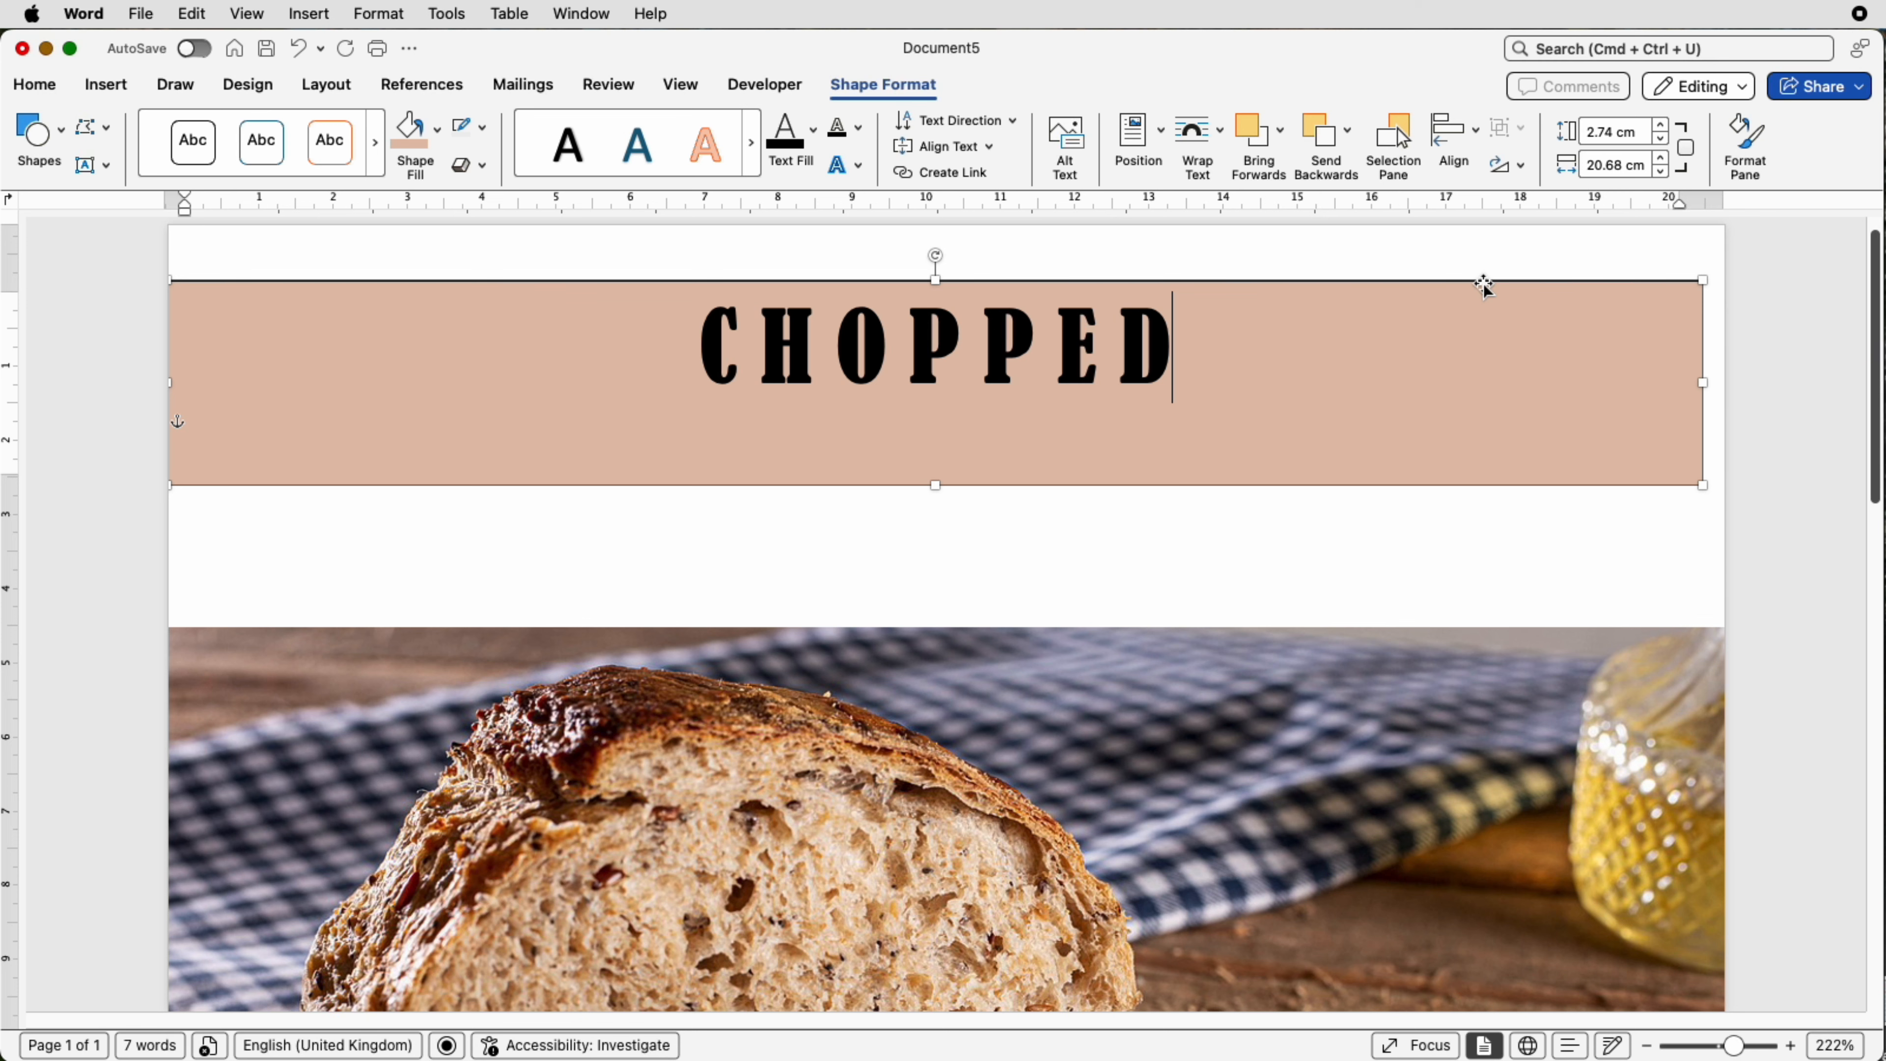
pyautogui.moveTo(1485, 283); pyautogui.dragTo(1507, 275)
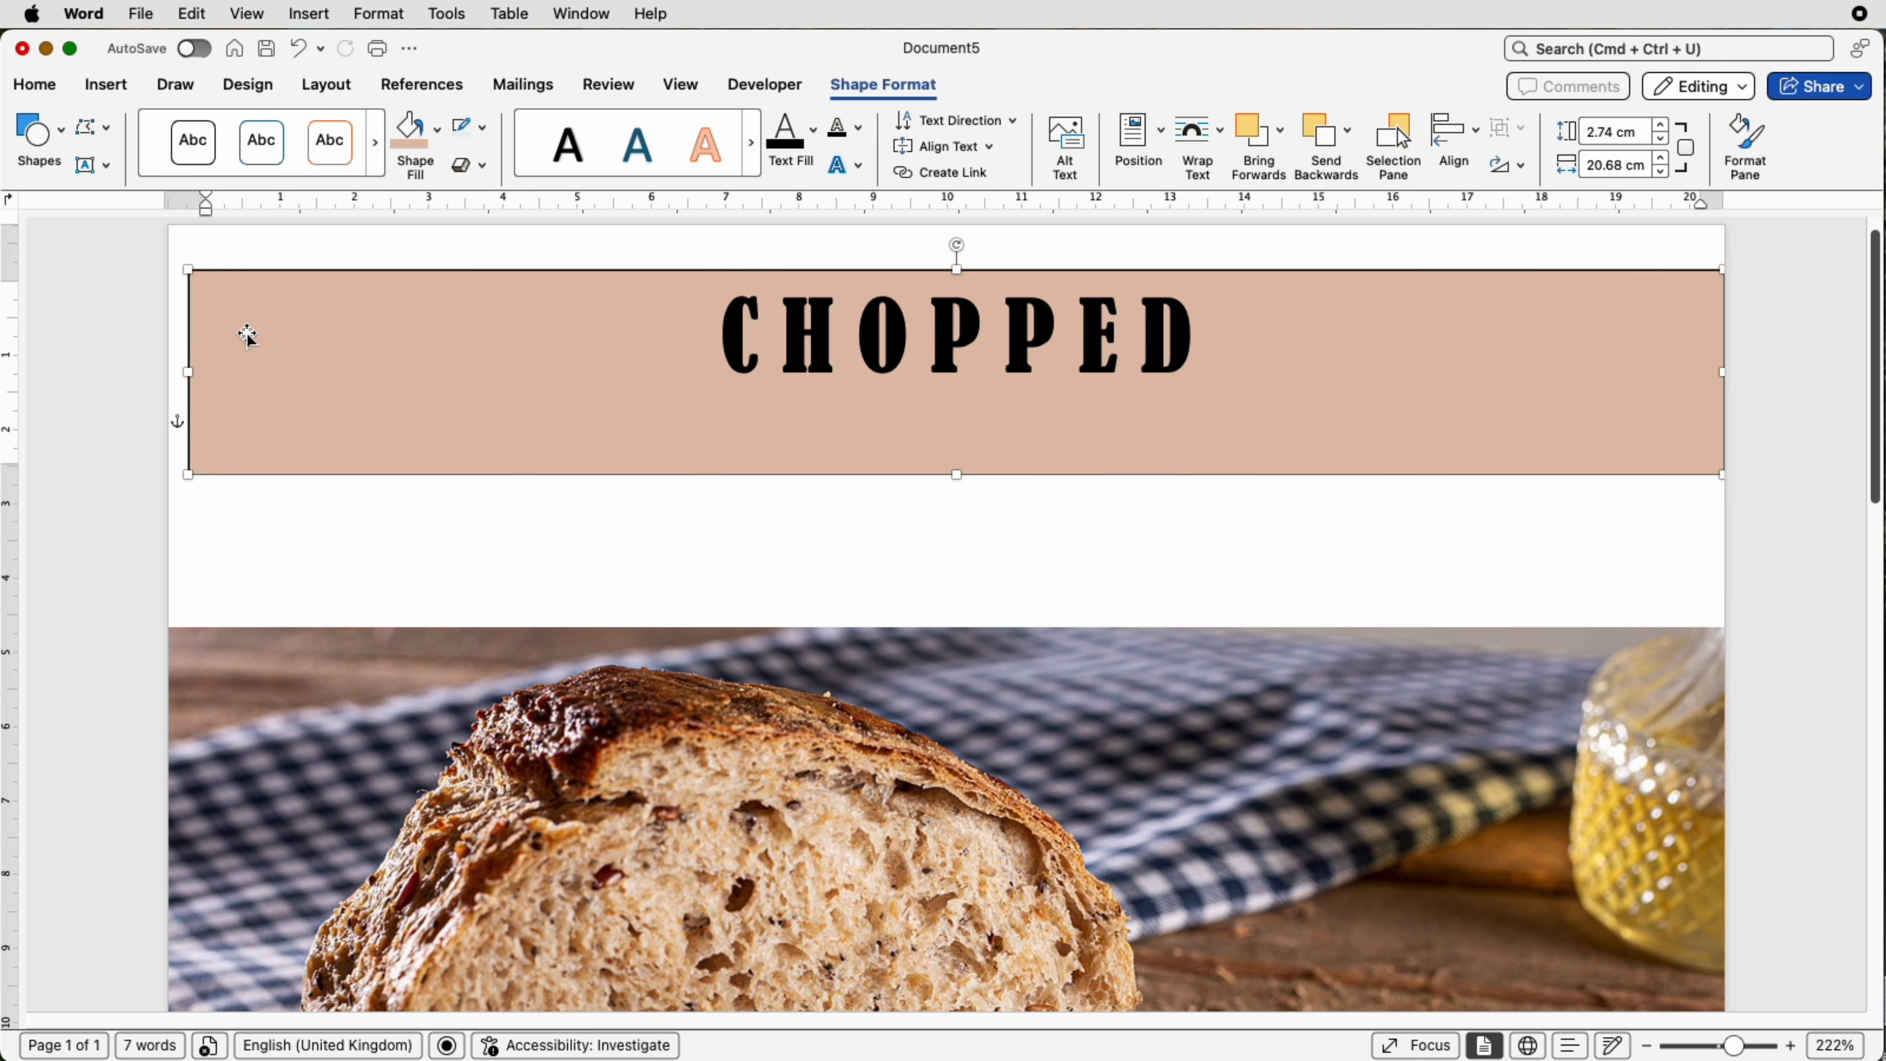
pyautogui.moveTo(189, 370); pyautogui.dragTo(171, 369)
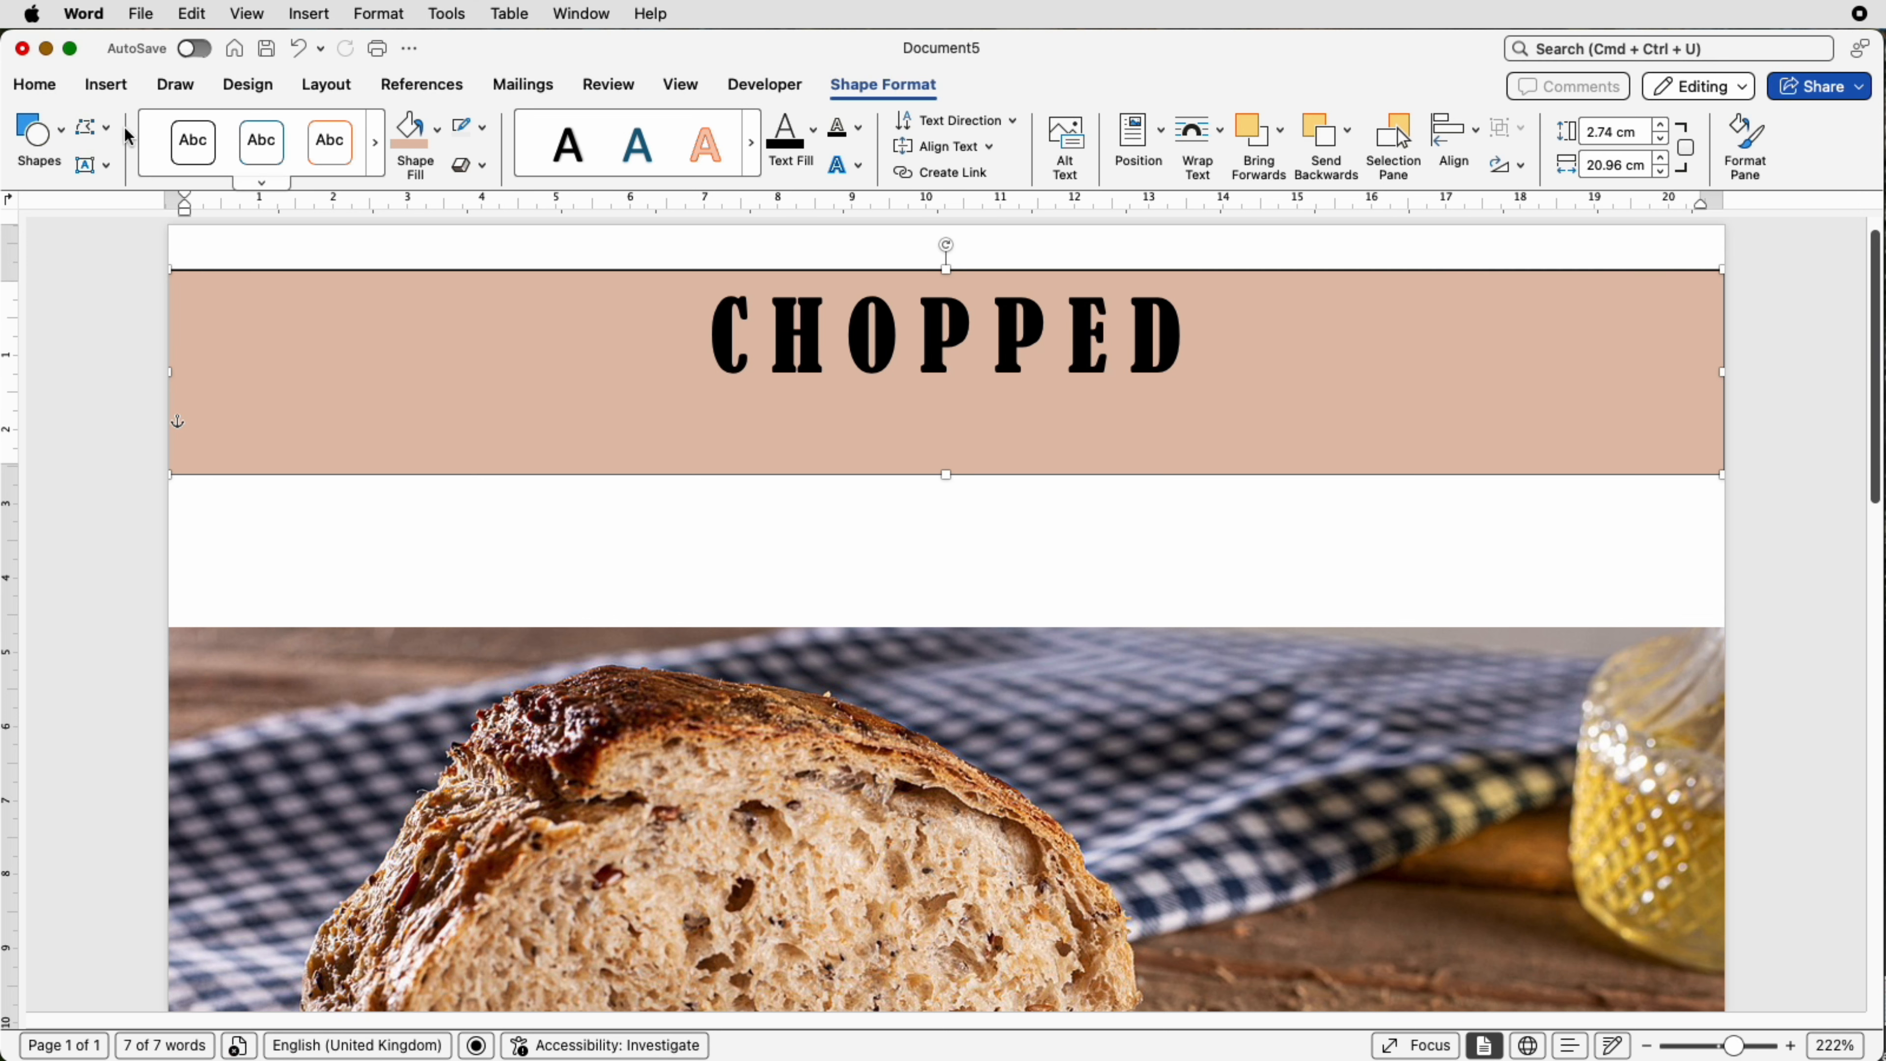
# Step: Add an empty line above the CHOPPED title inside the text box
pyautogui.click(51, 87)
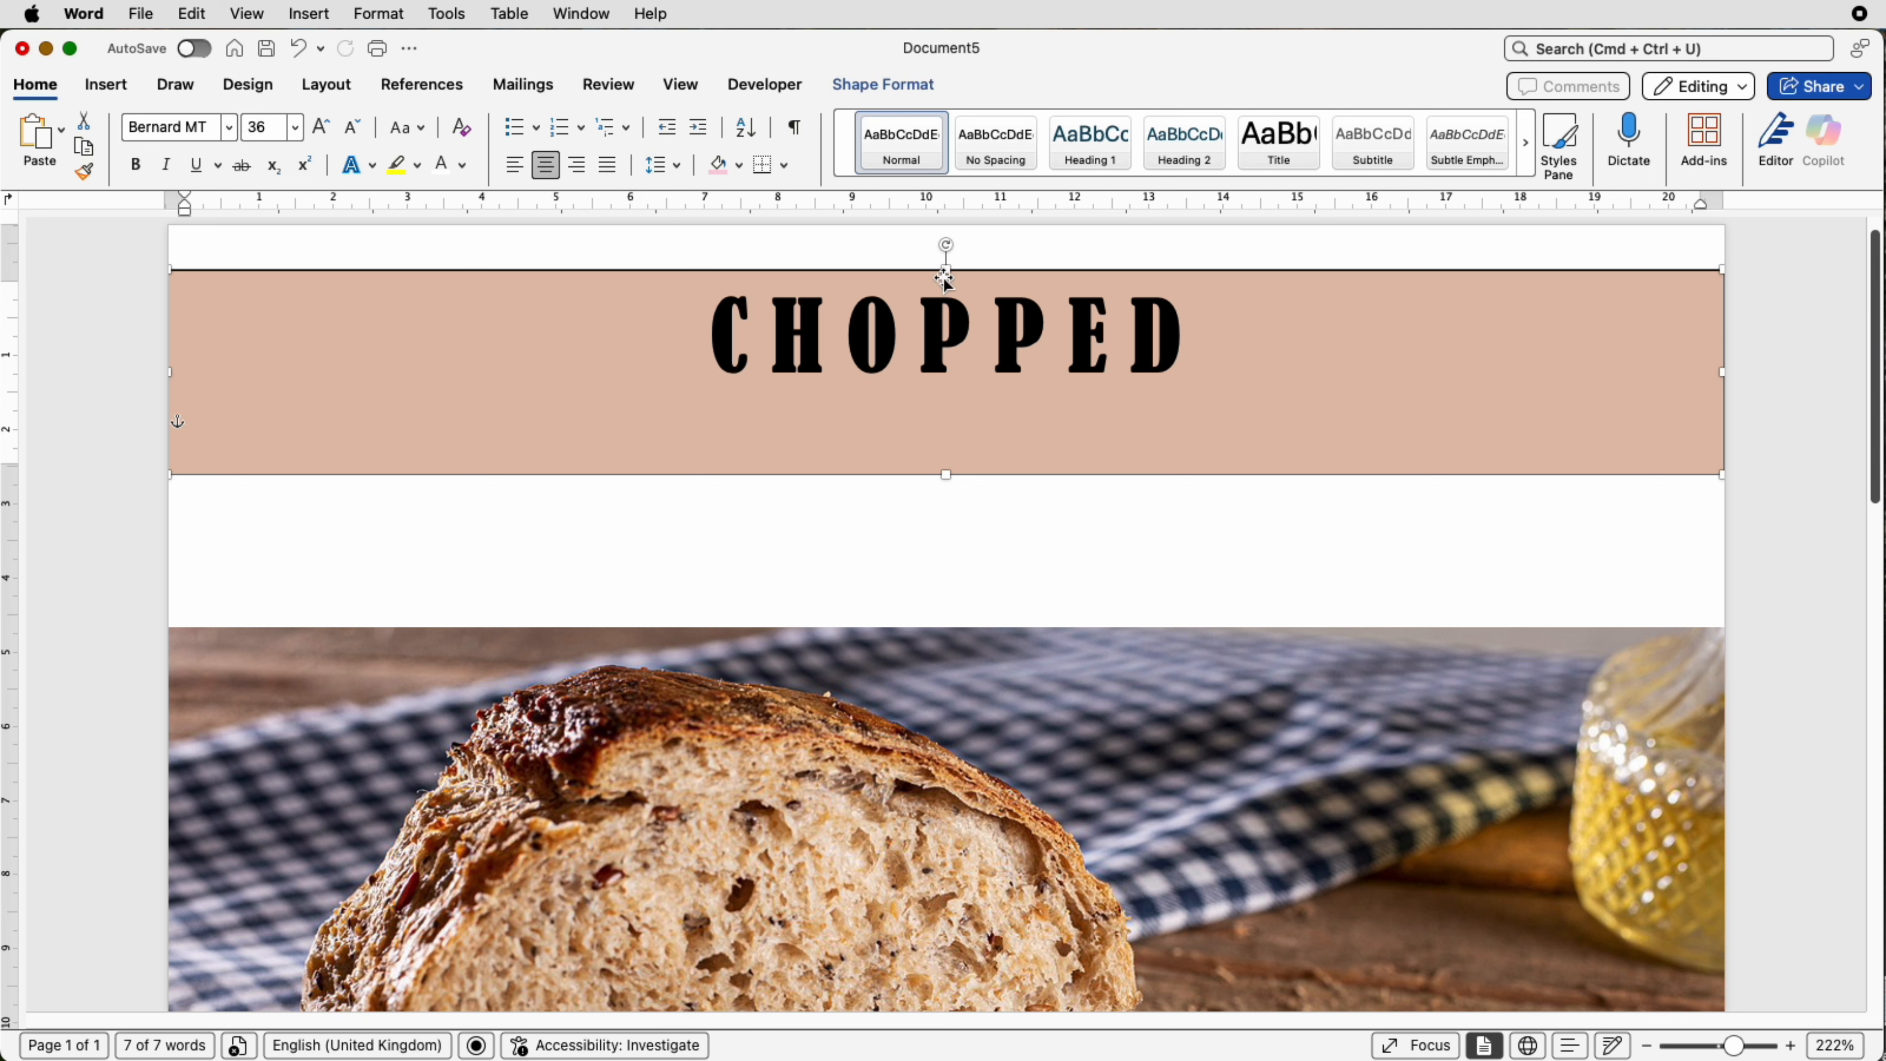
pyautogui.click(708, 336)
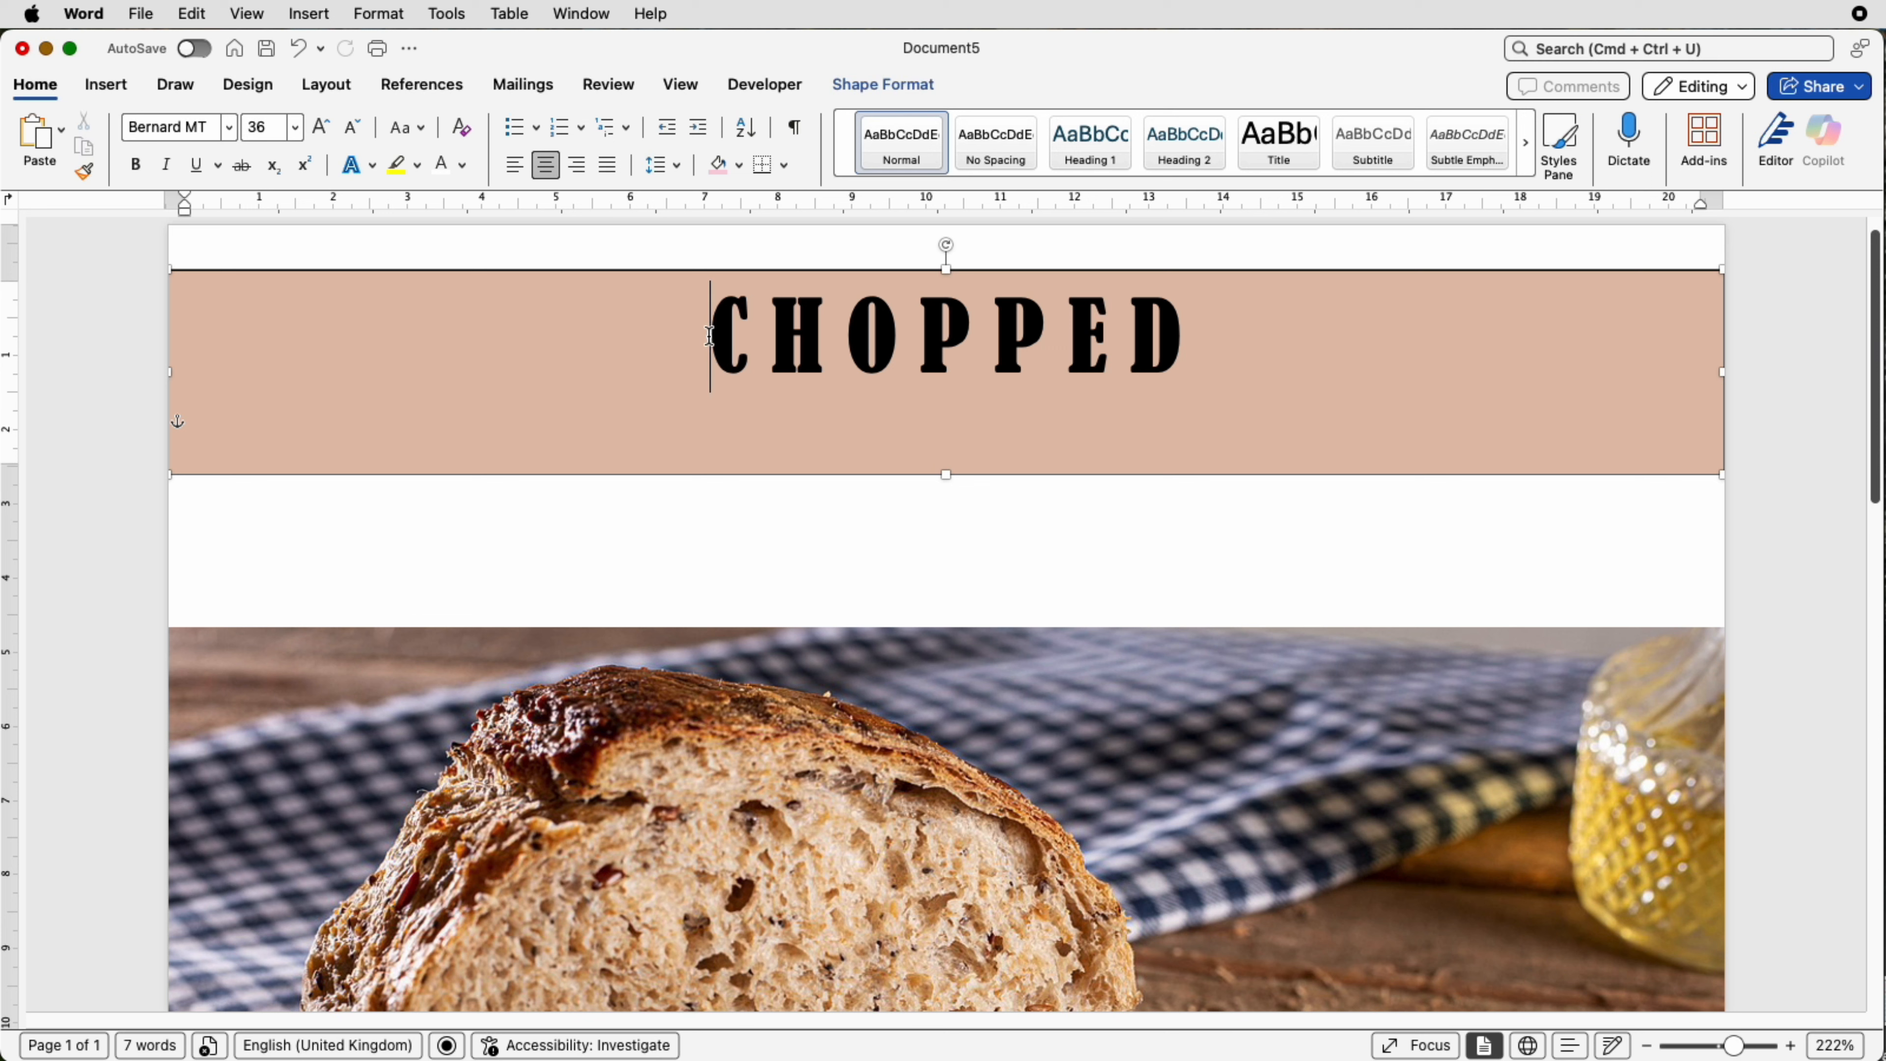
pyautogui.press('Return')
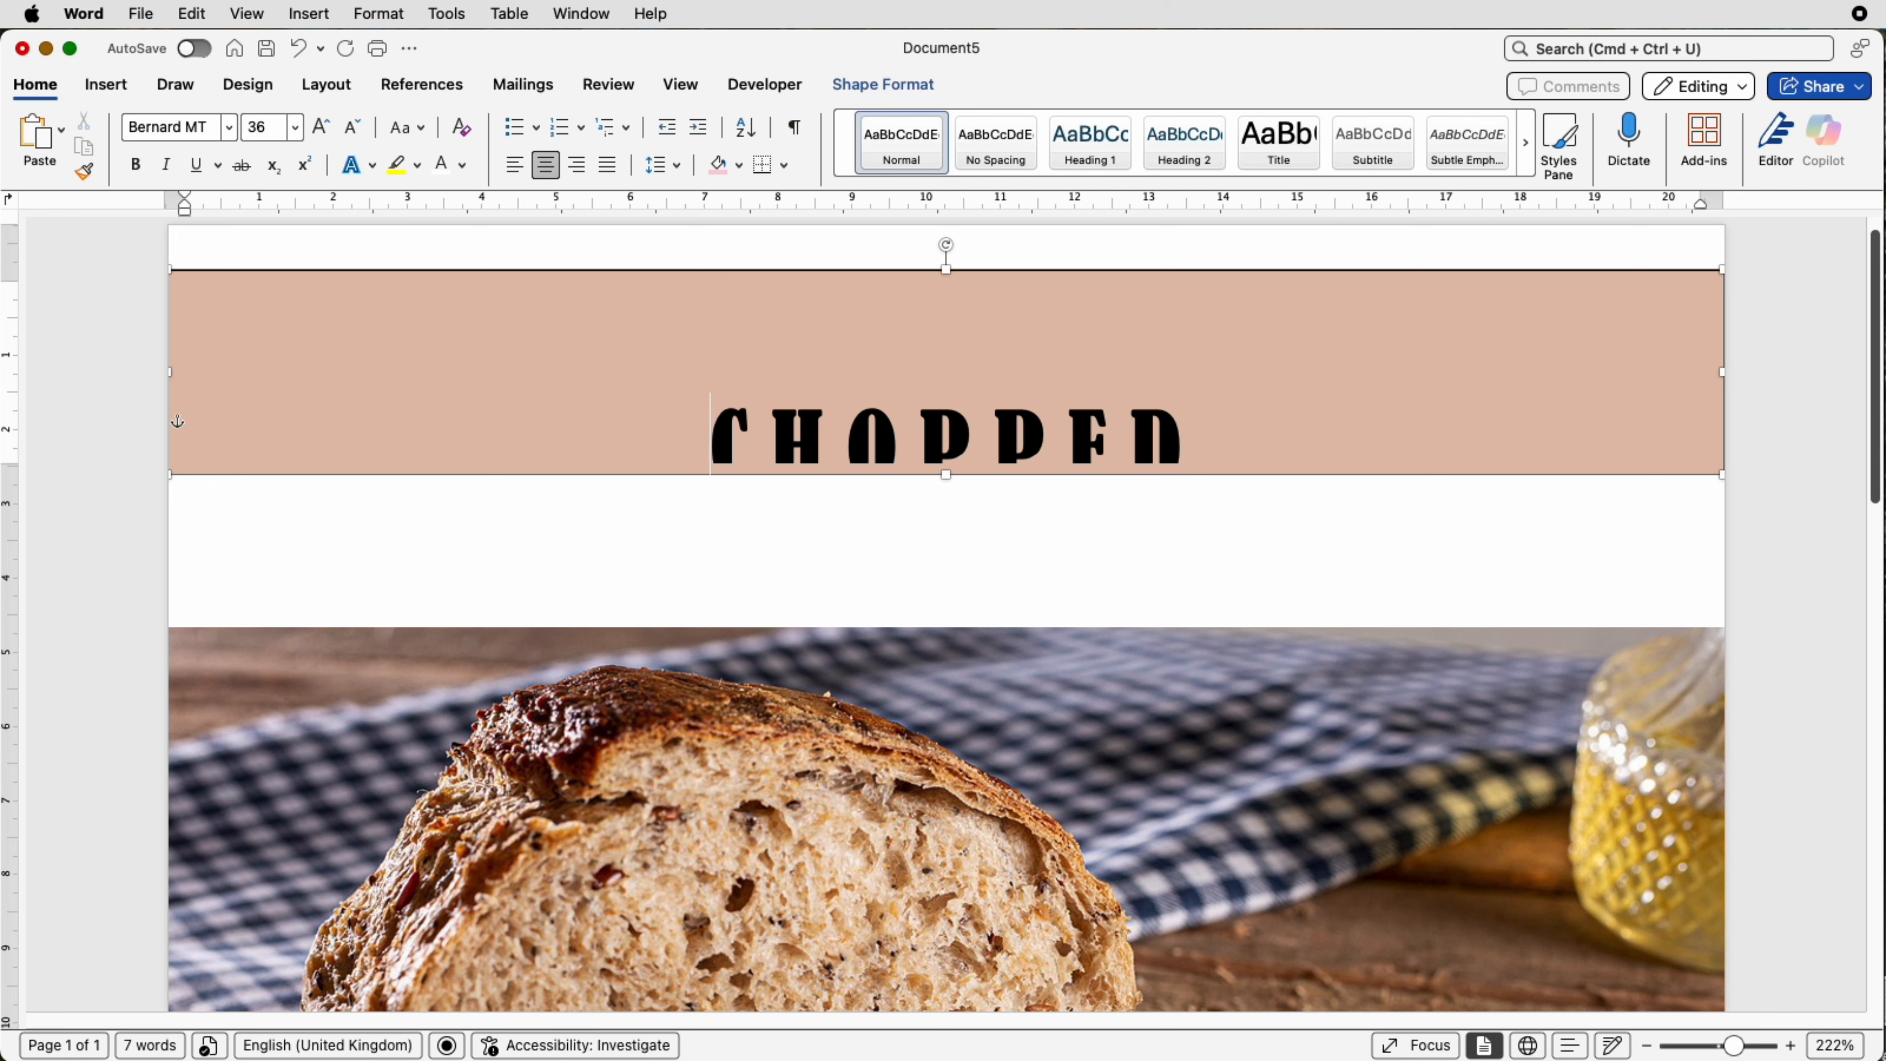
pyautogui.scroll(1, 943, 624)
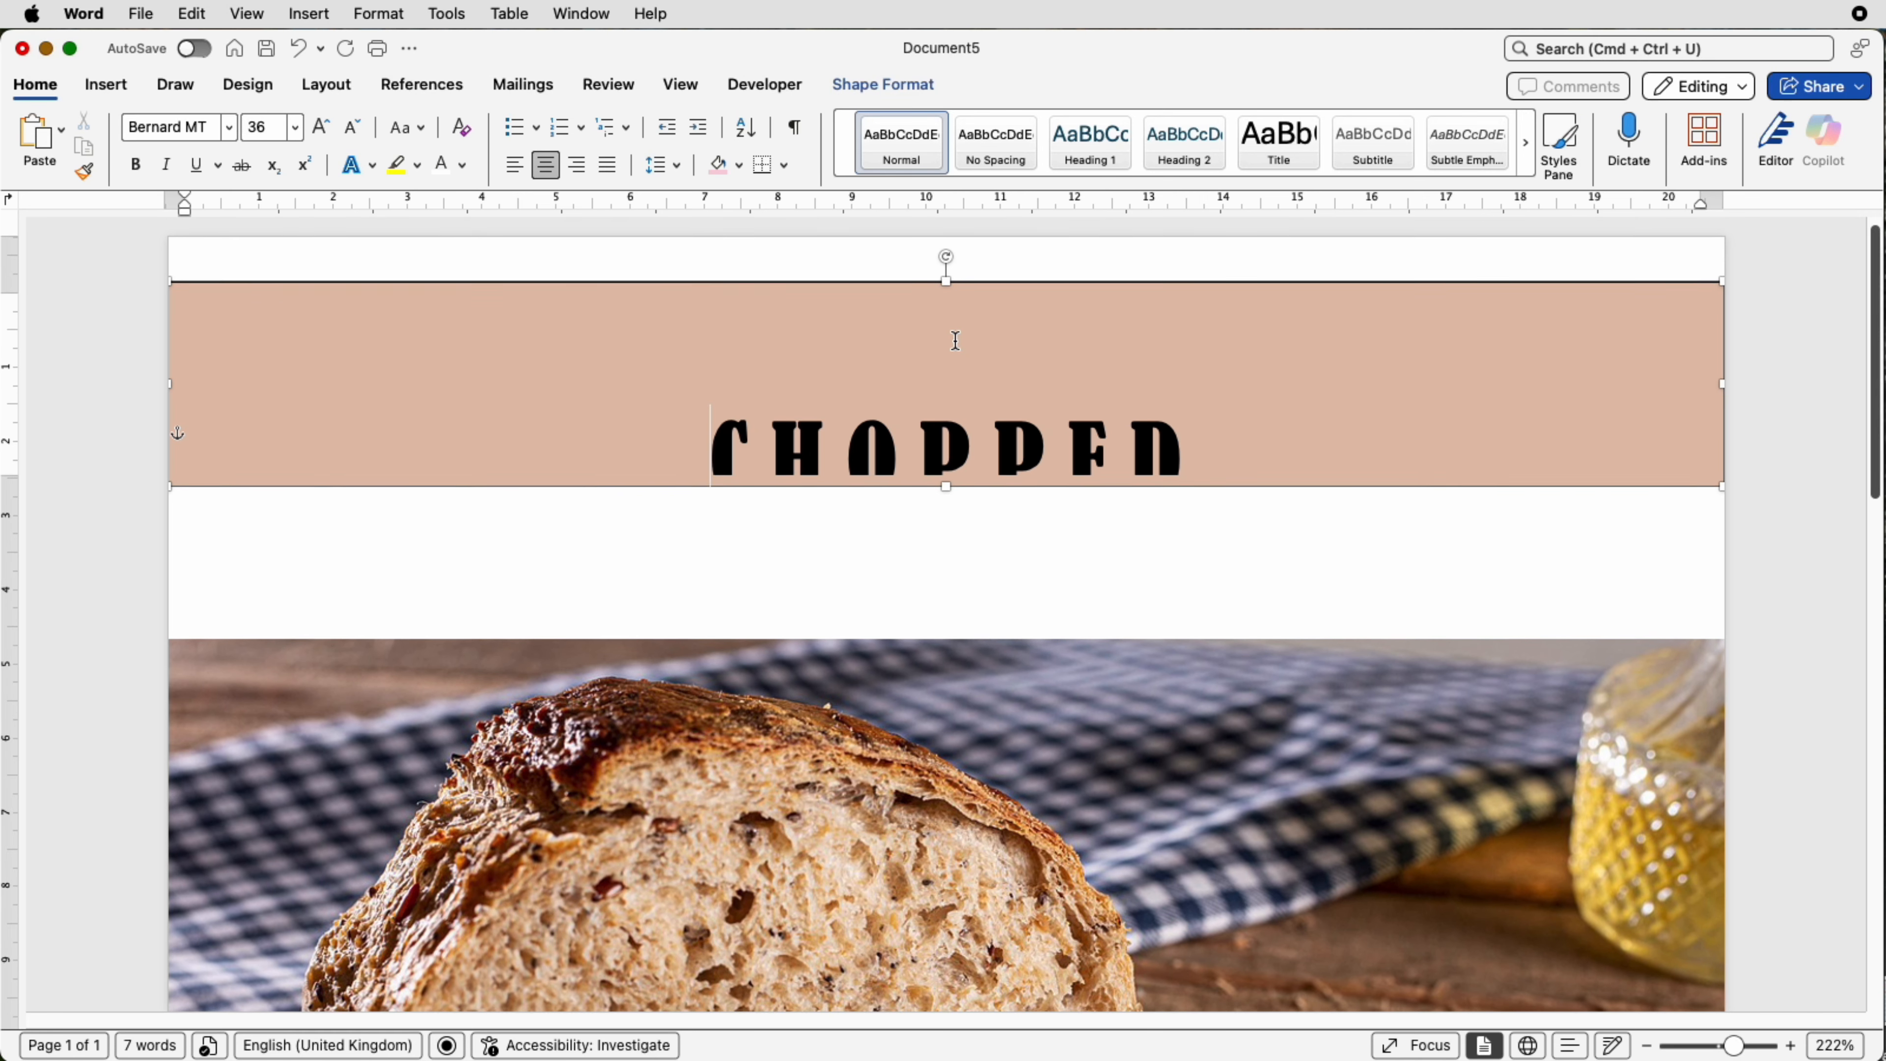
# Step: Reduce the font size of the empty line above CHOPPED in the banner to 11 pt
pyautogui.click(955, 340)
pyautogui.scroll(1, 955, 342)
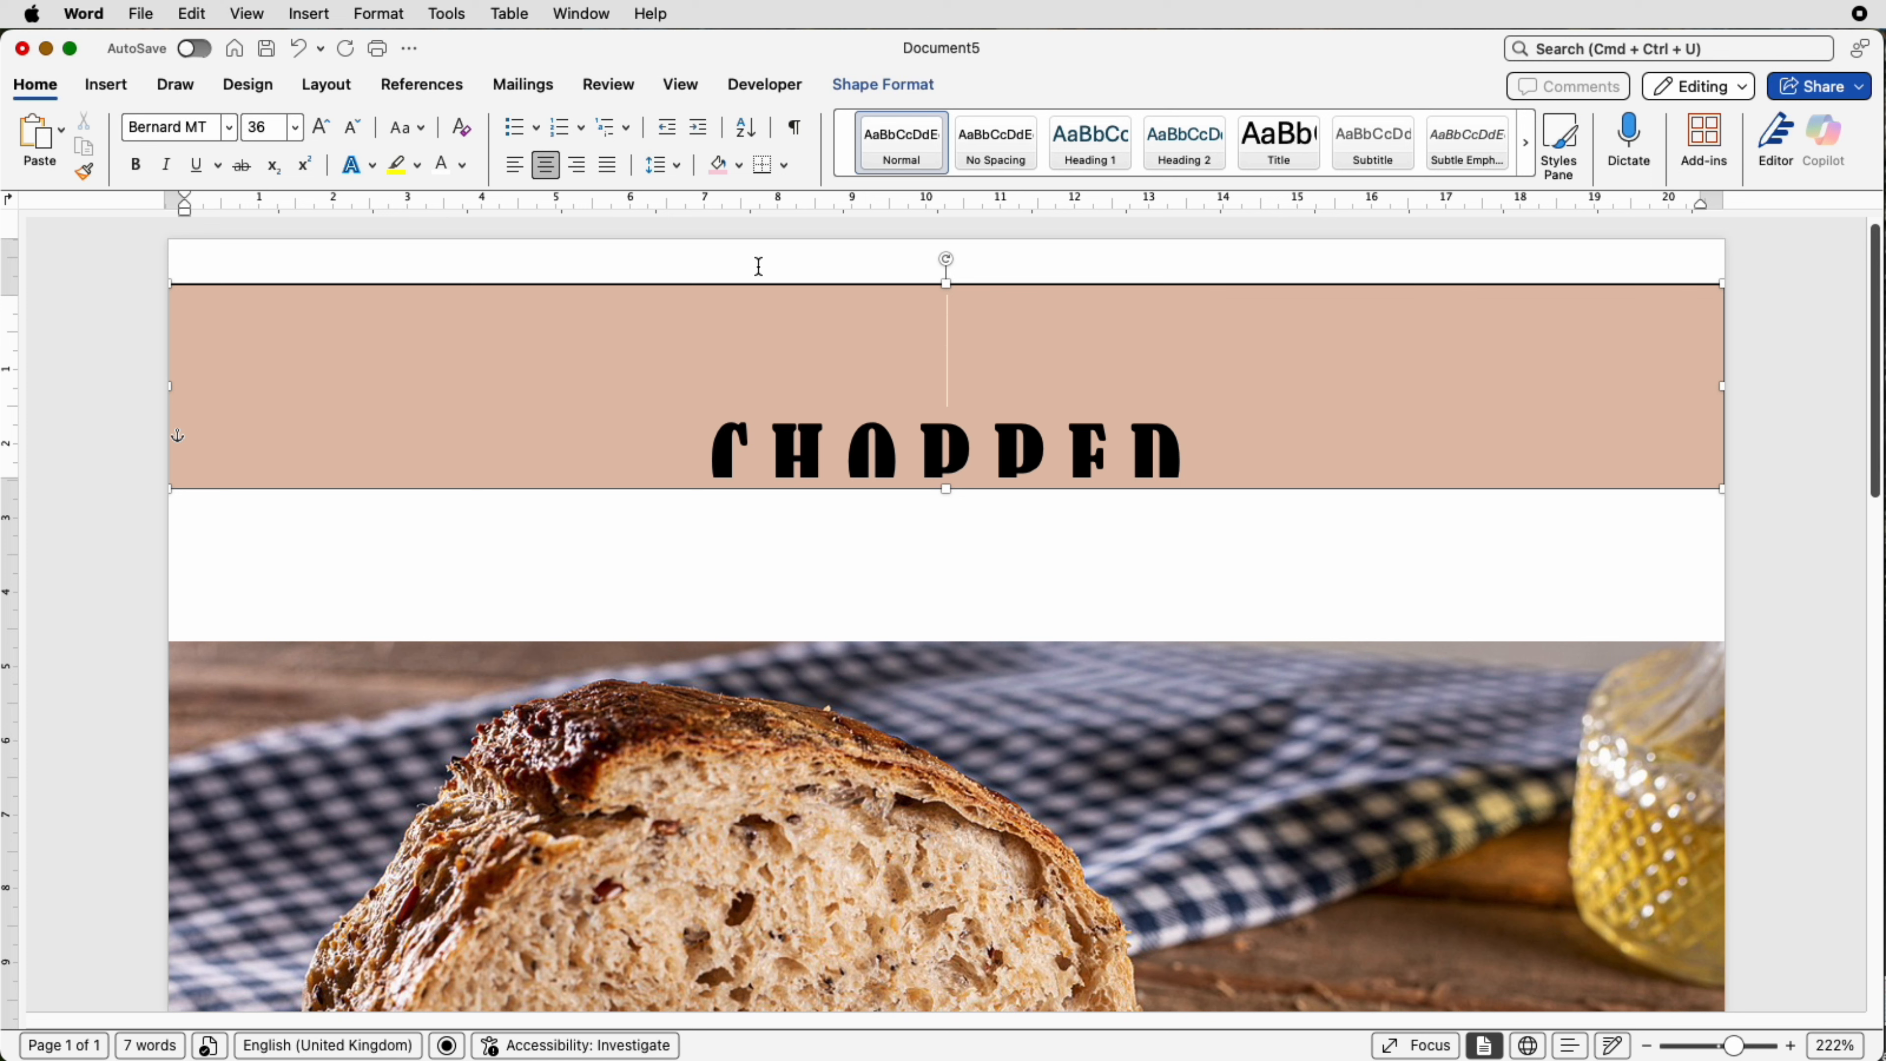
pyautogui.click(352, 137)
pyautogui.click(352, 136)
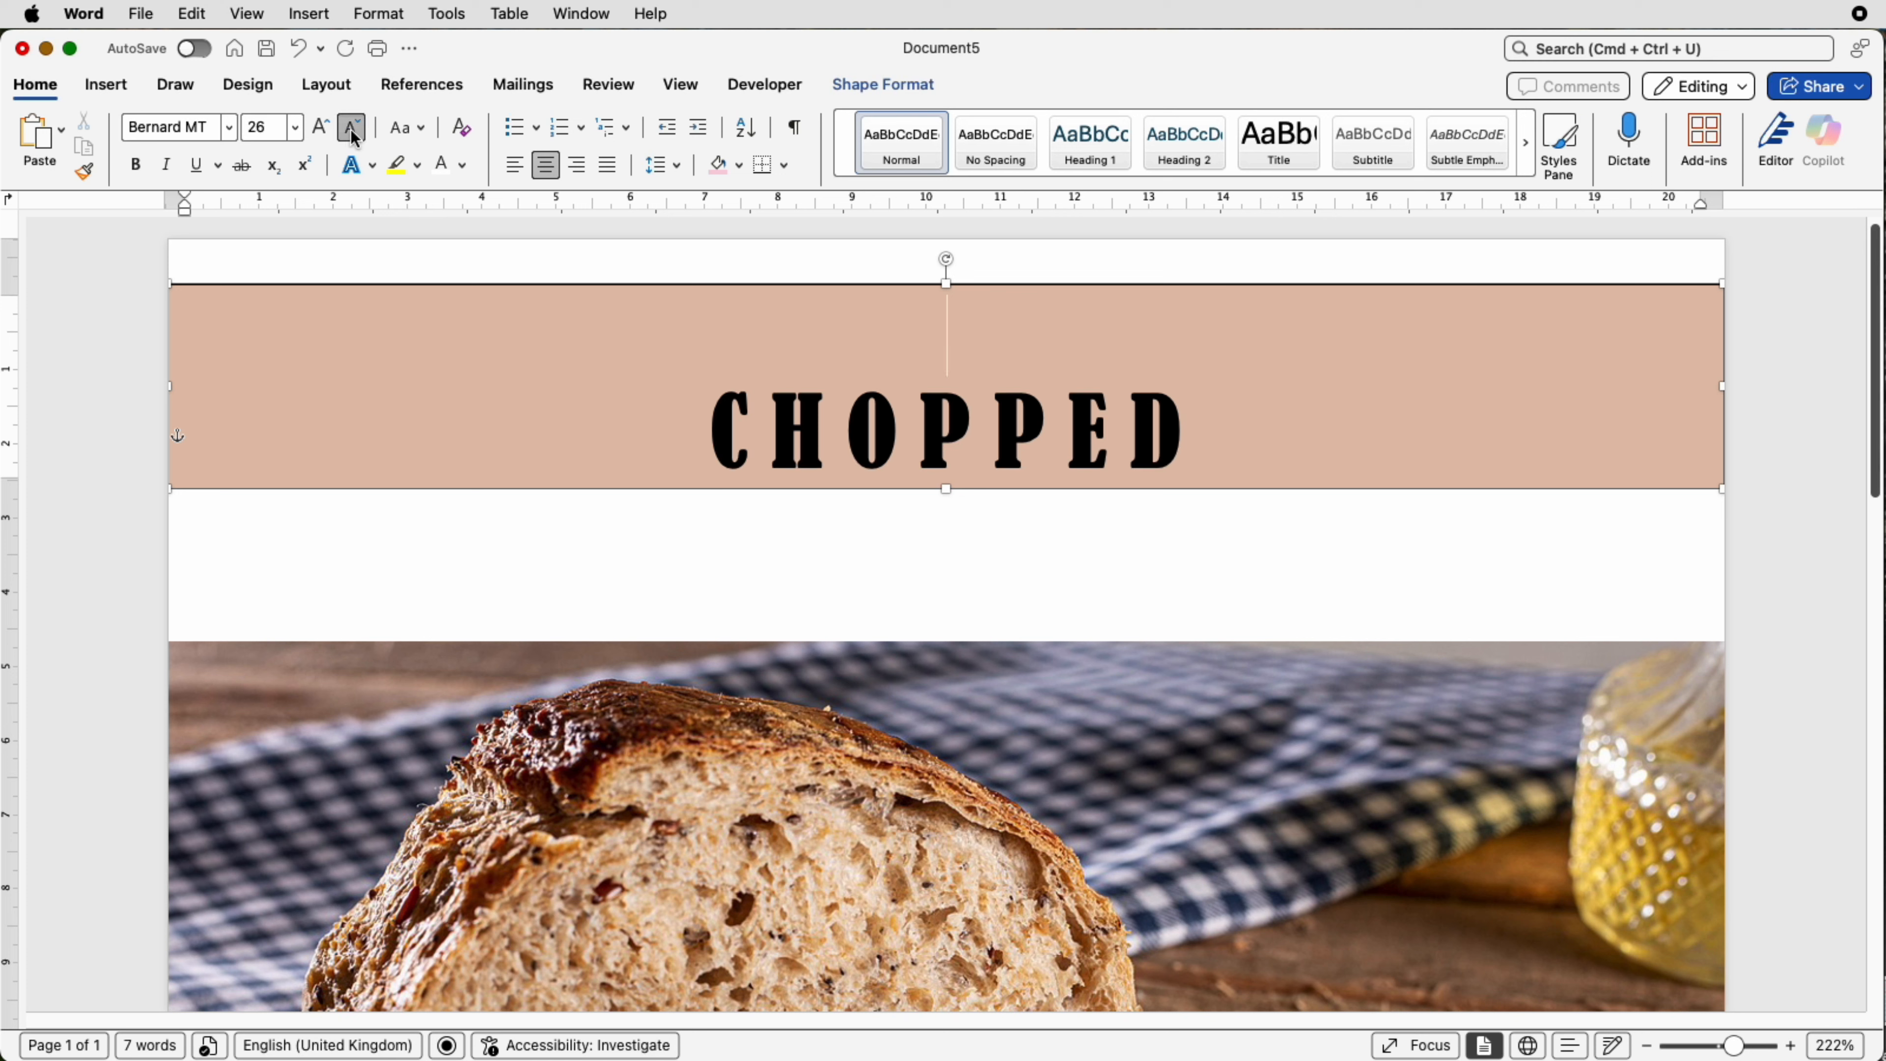
pyautogui.click(353, 136)
pyautogui.click(354, 136)
pyautogui.click(353, 136)
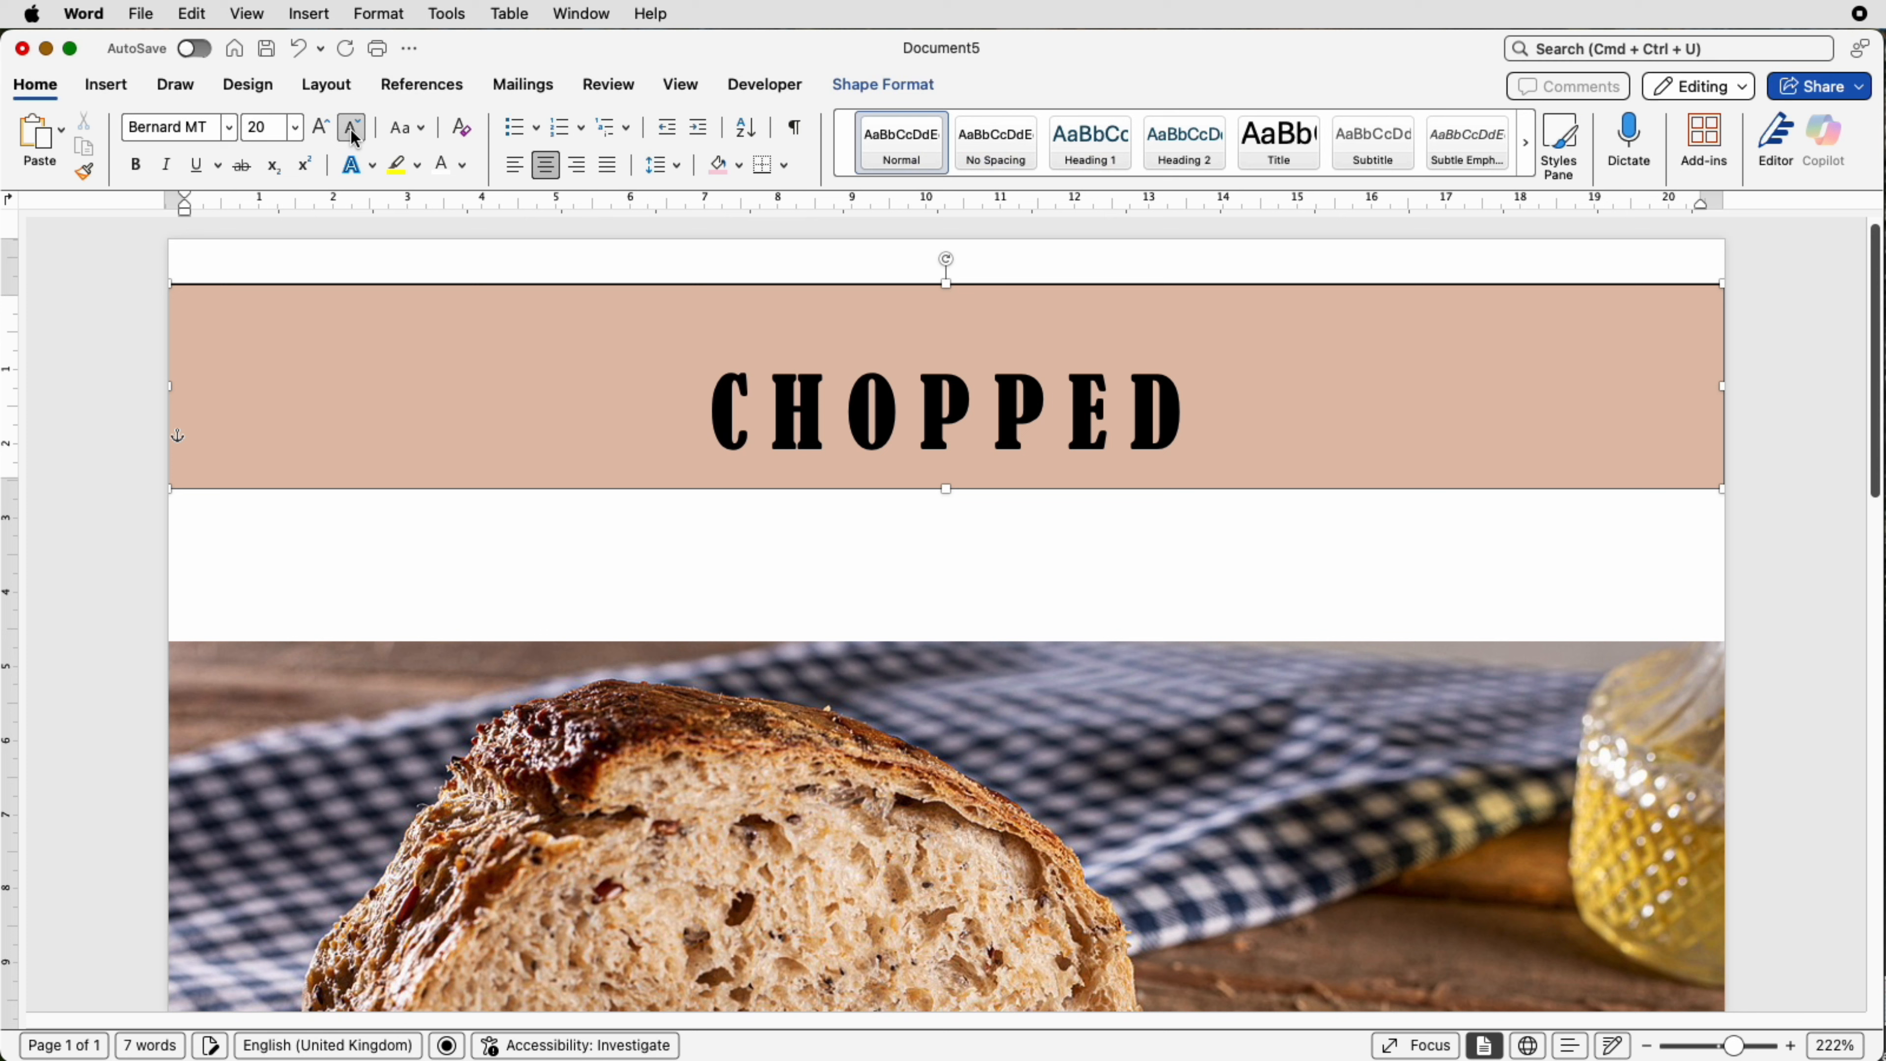
pyautogui.click(354, 137)
pyautogui.click(353, 136)
pyautogui.click(354, 137)
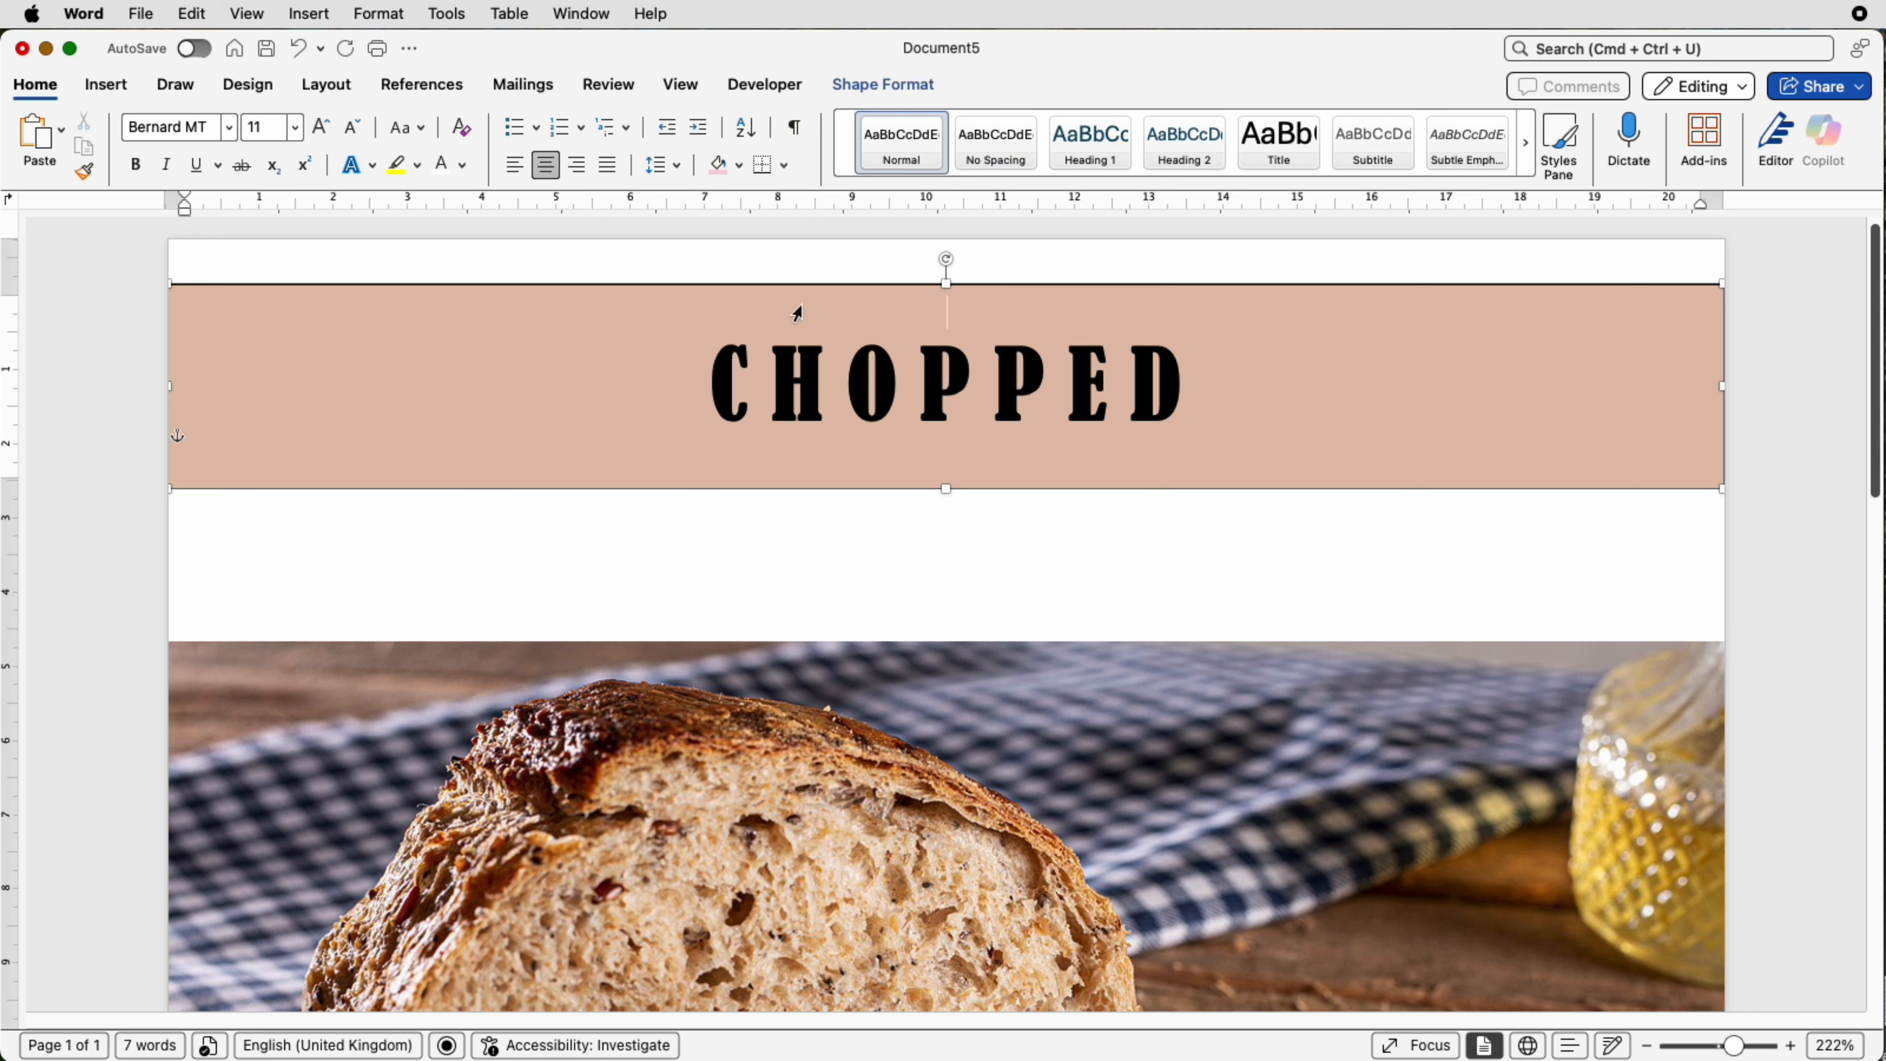
# Step: Move the banner text box up so it sits at the very top edge of the page
pyautogui.moveTo(829, 290); pyautogui.dragTo(831, 242)
pyautogui.click(757, 470)
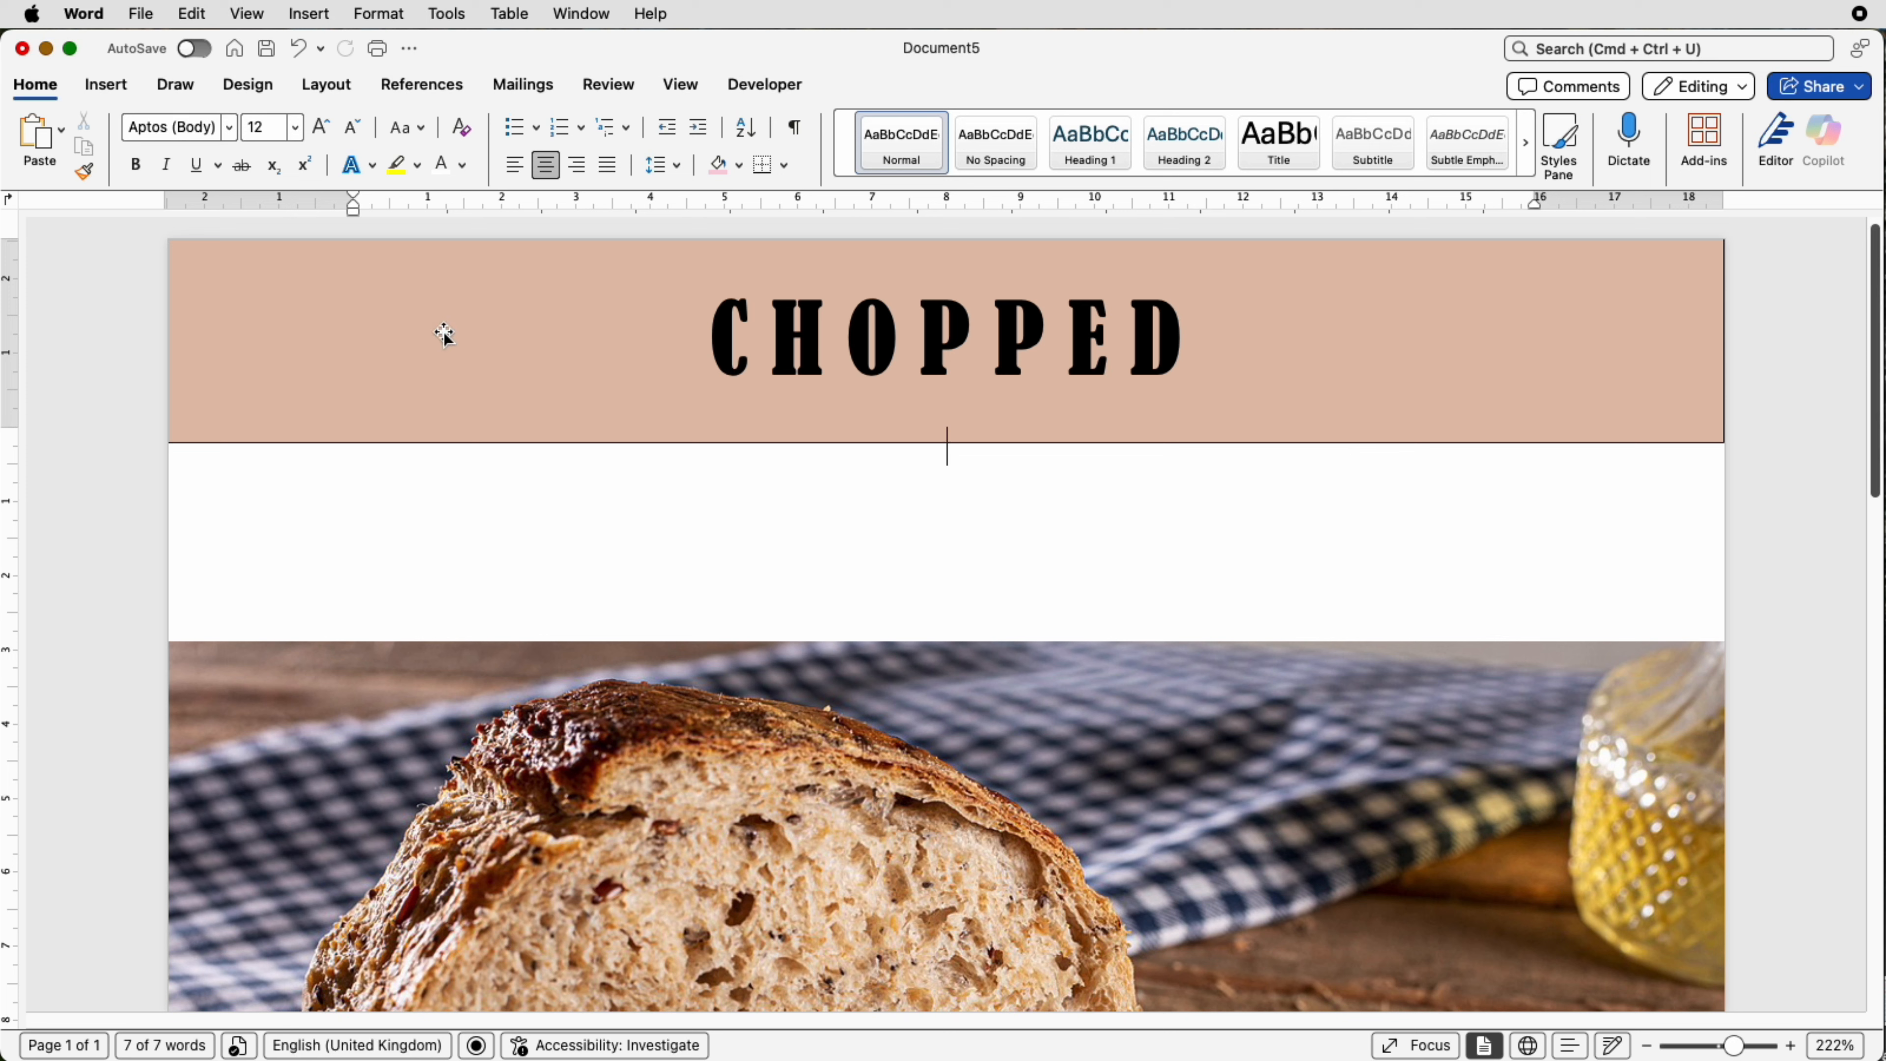
# Step: Select the banner text box and remove its outline with No Outline
pyautogui.click(528, 352)
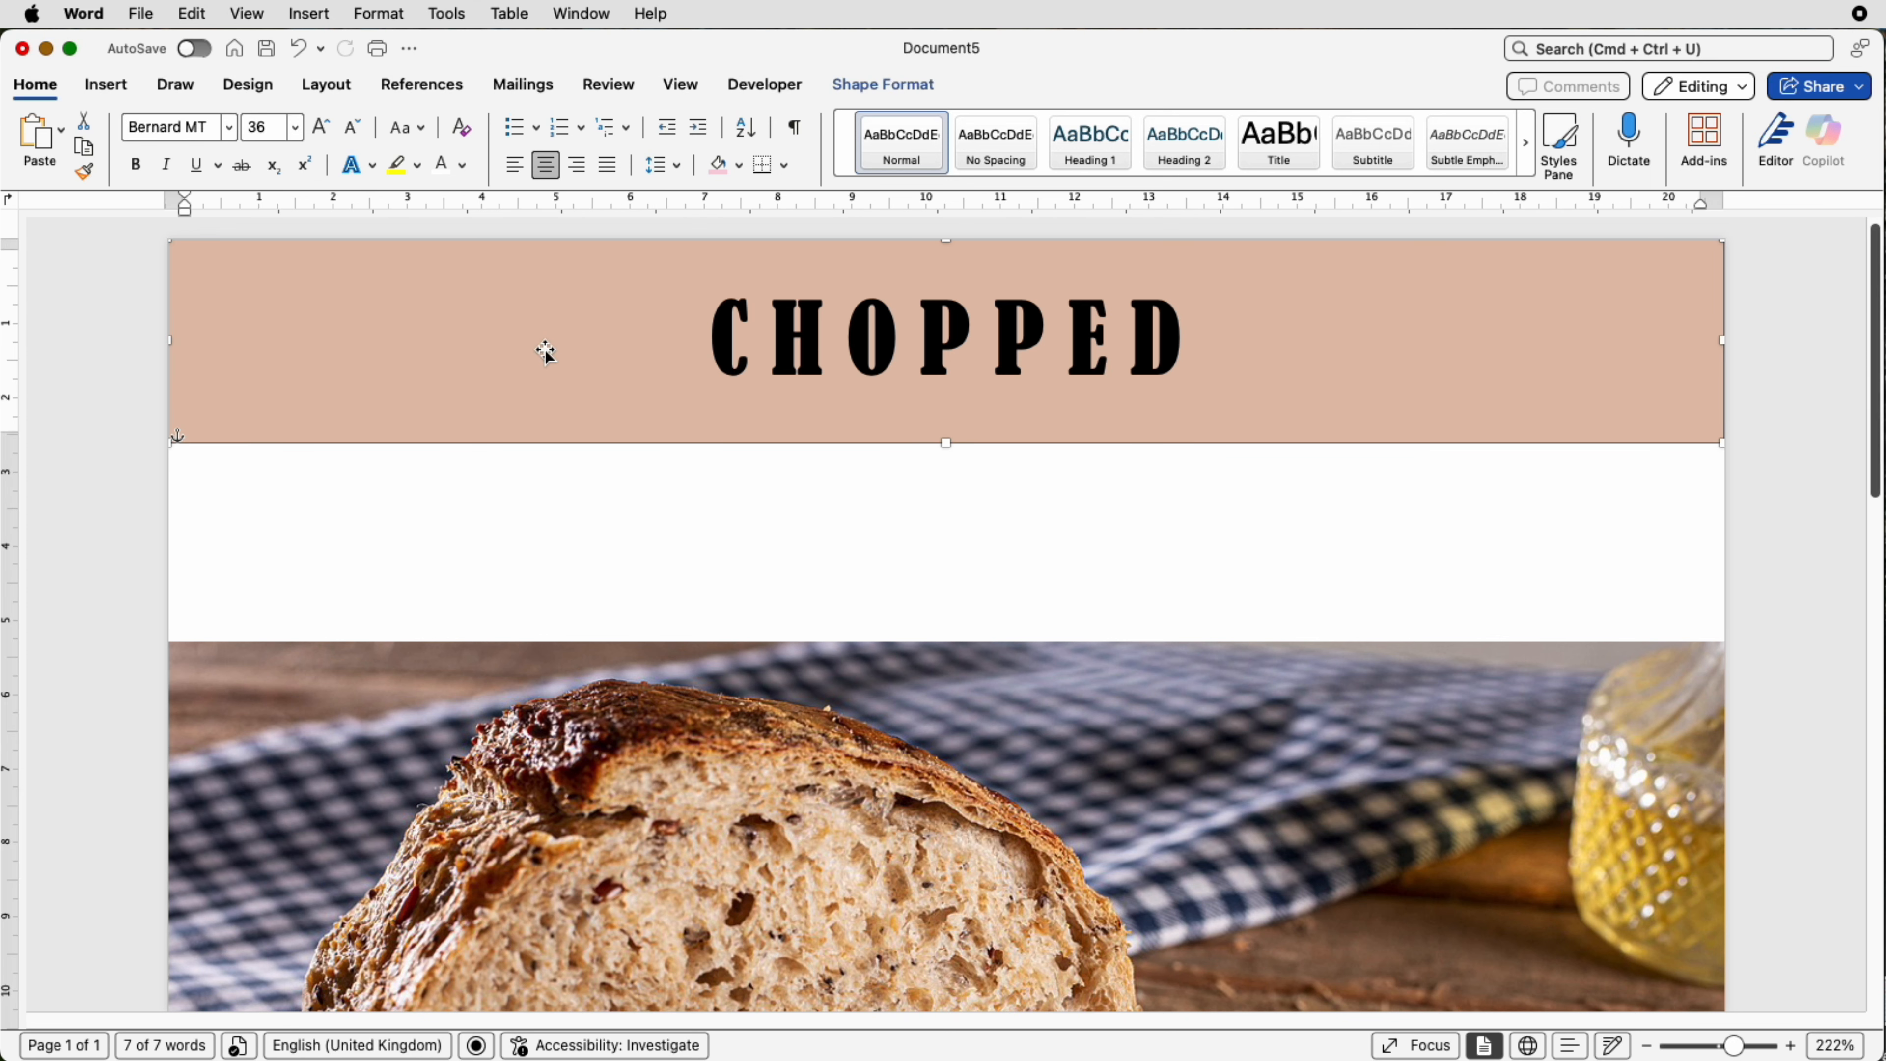
pyautogui.click(884, 89)
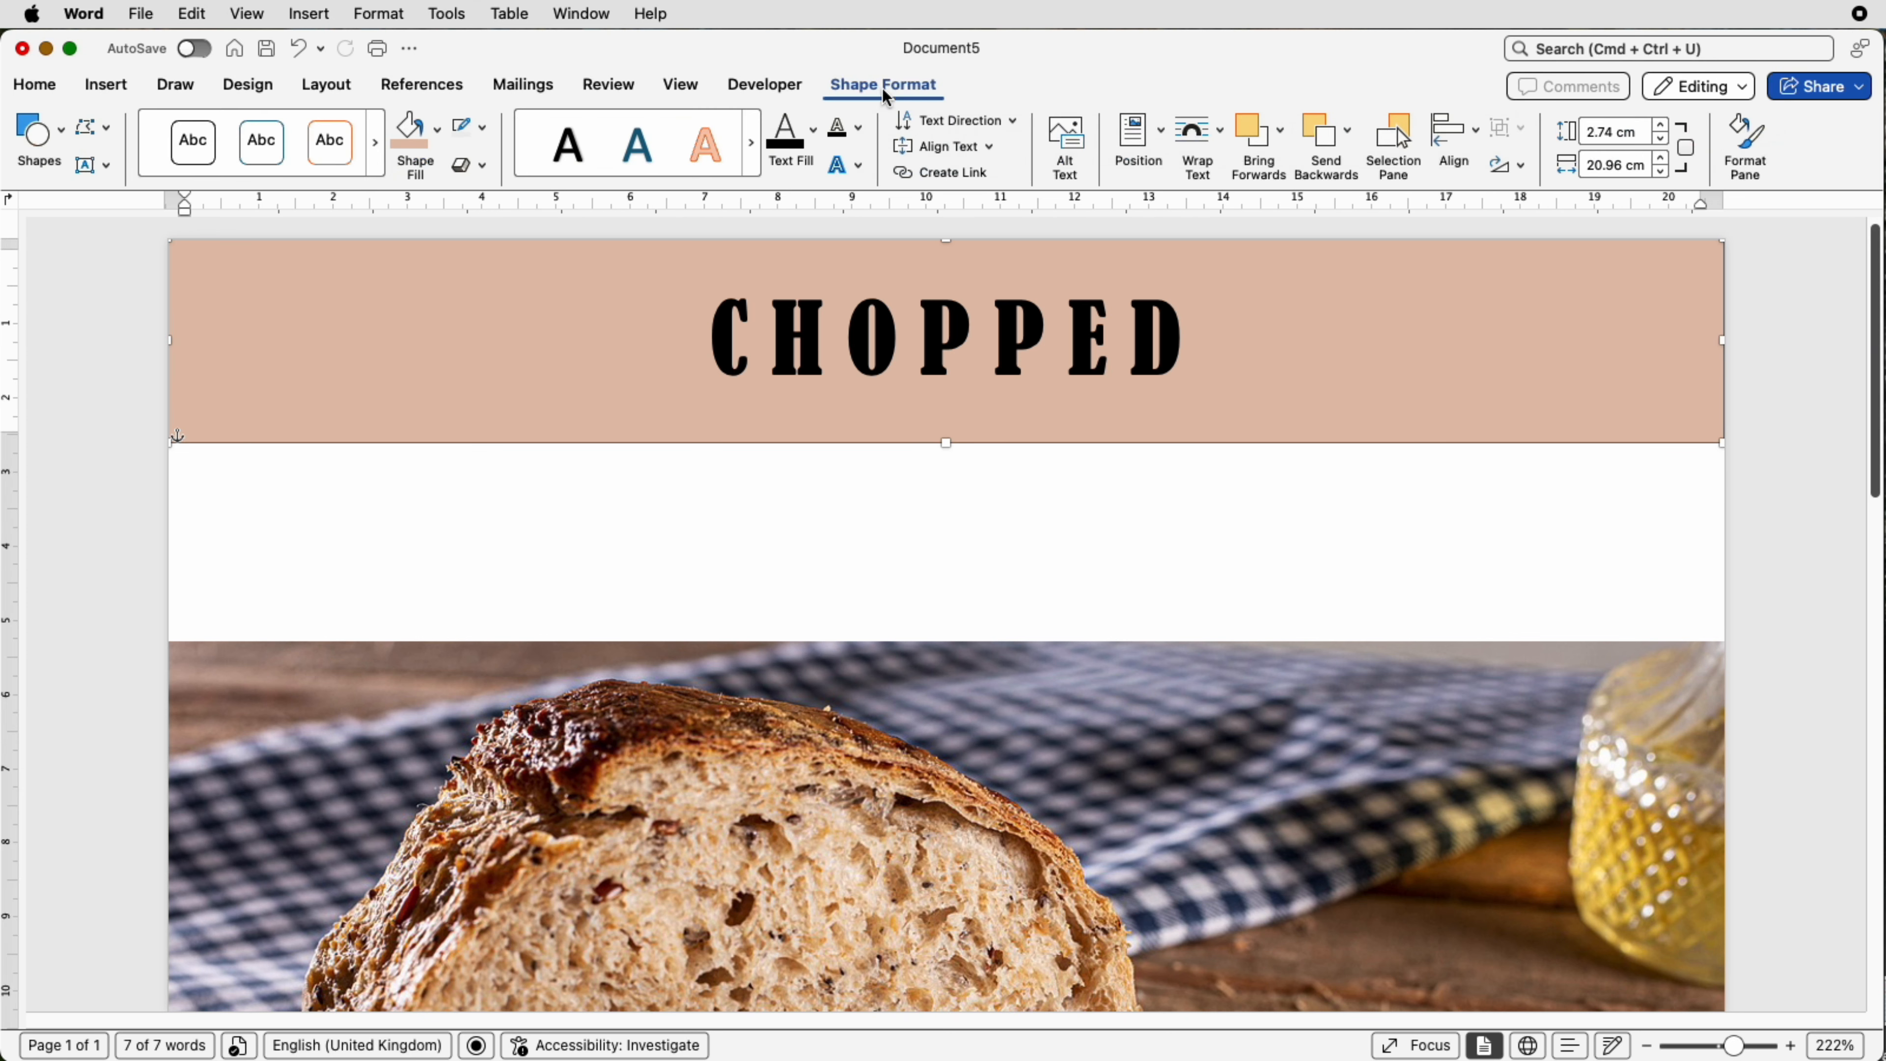
pyautogui.click(484, 137)
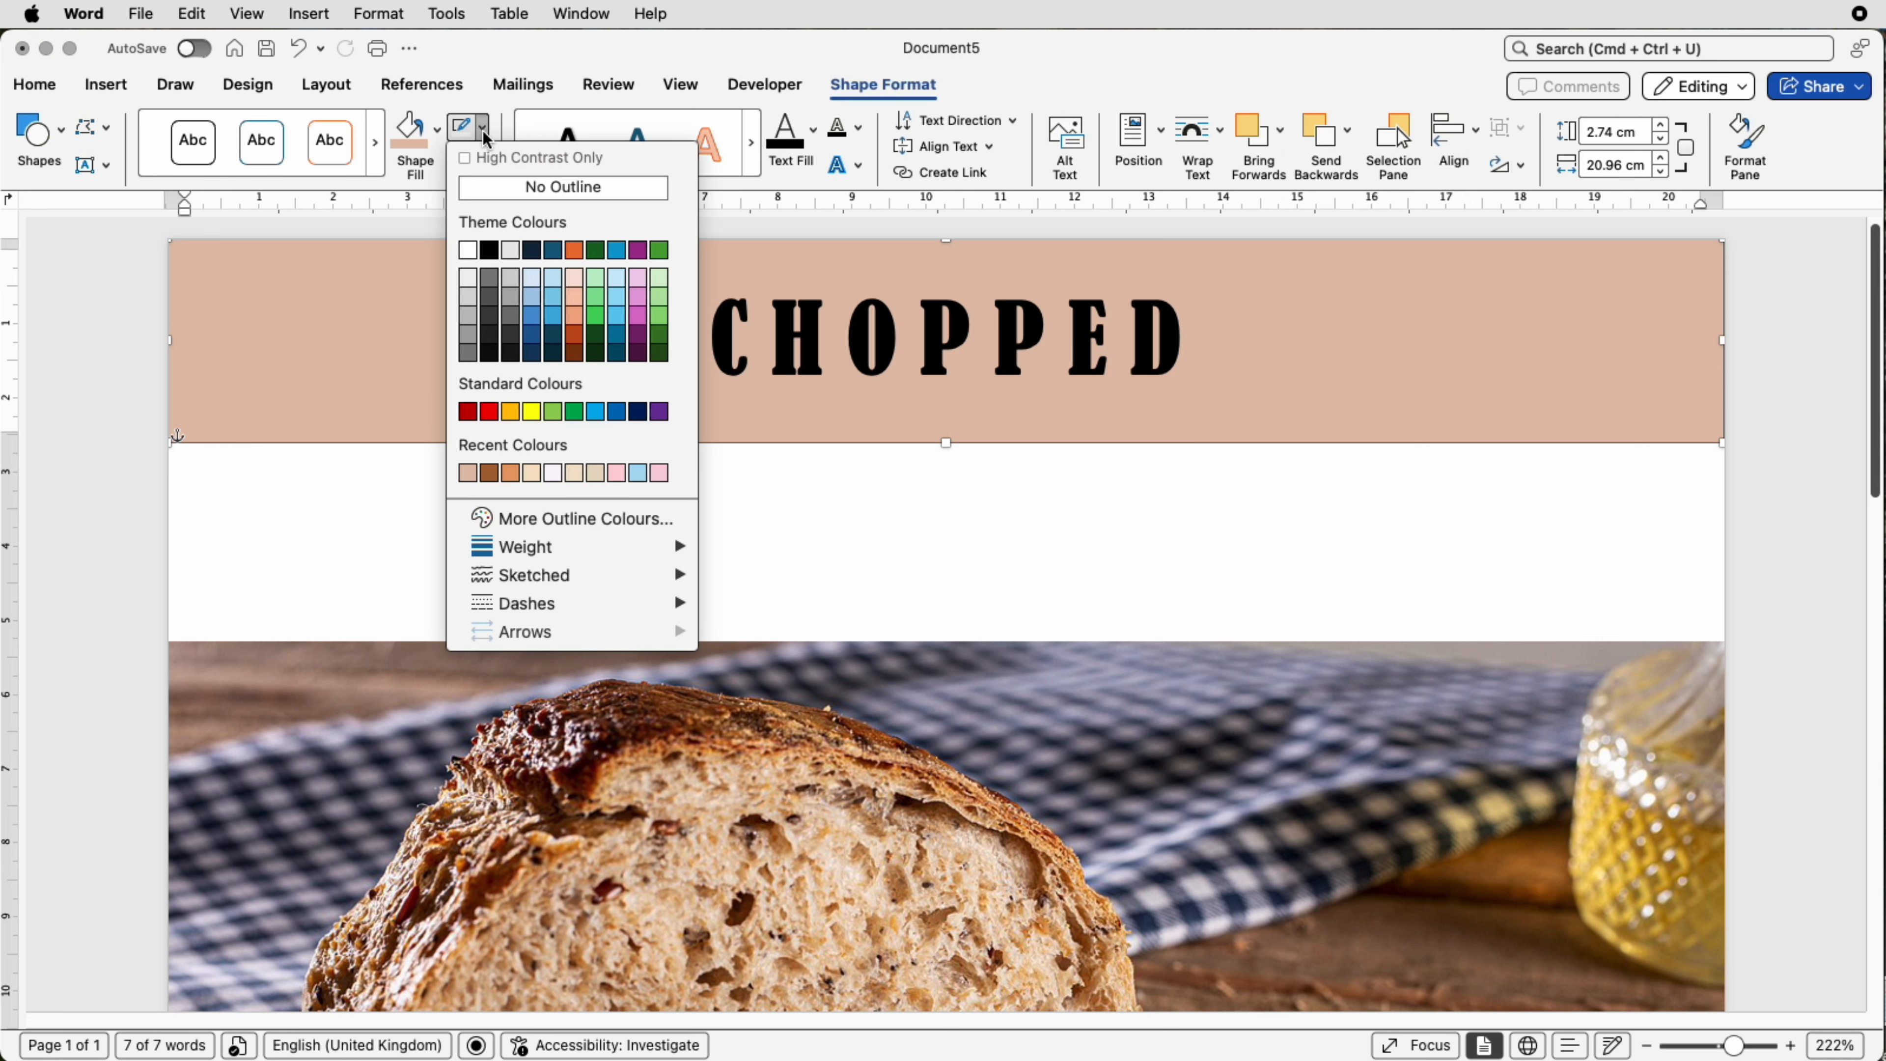
pyautogui.click(493, 190)
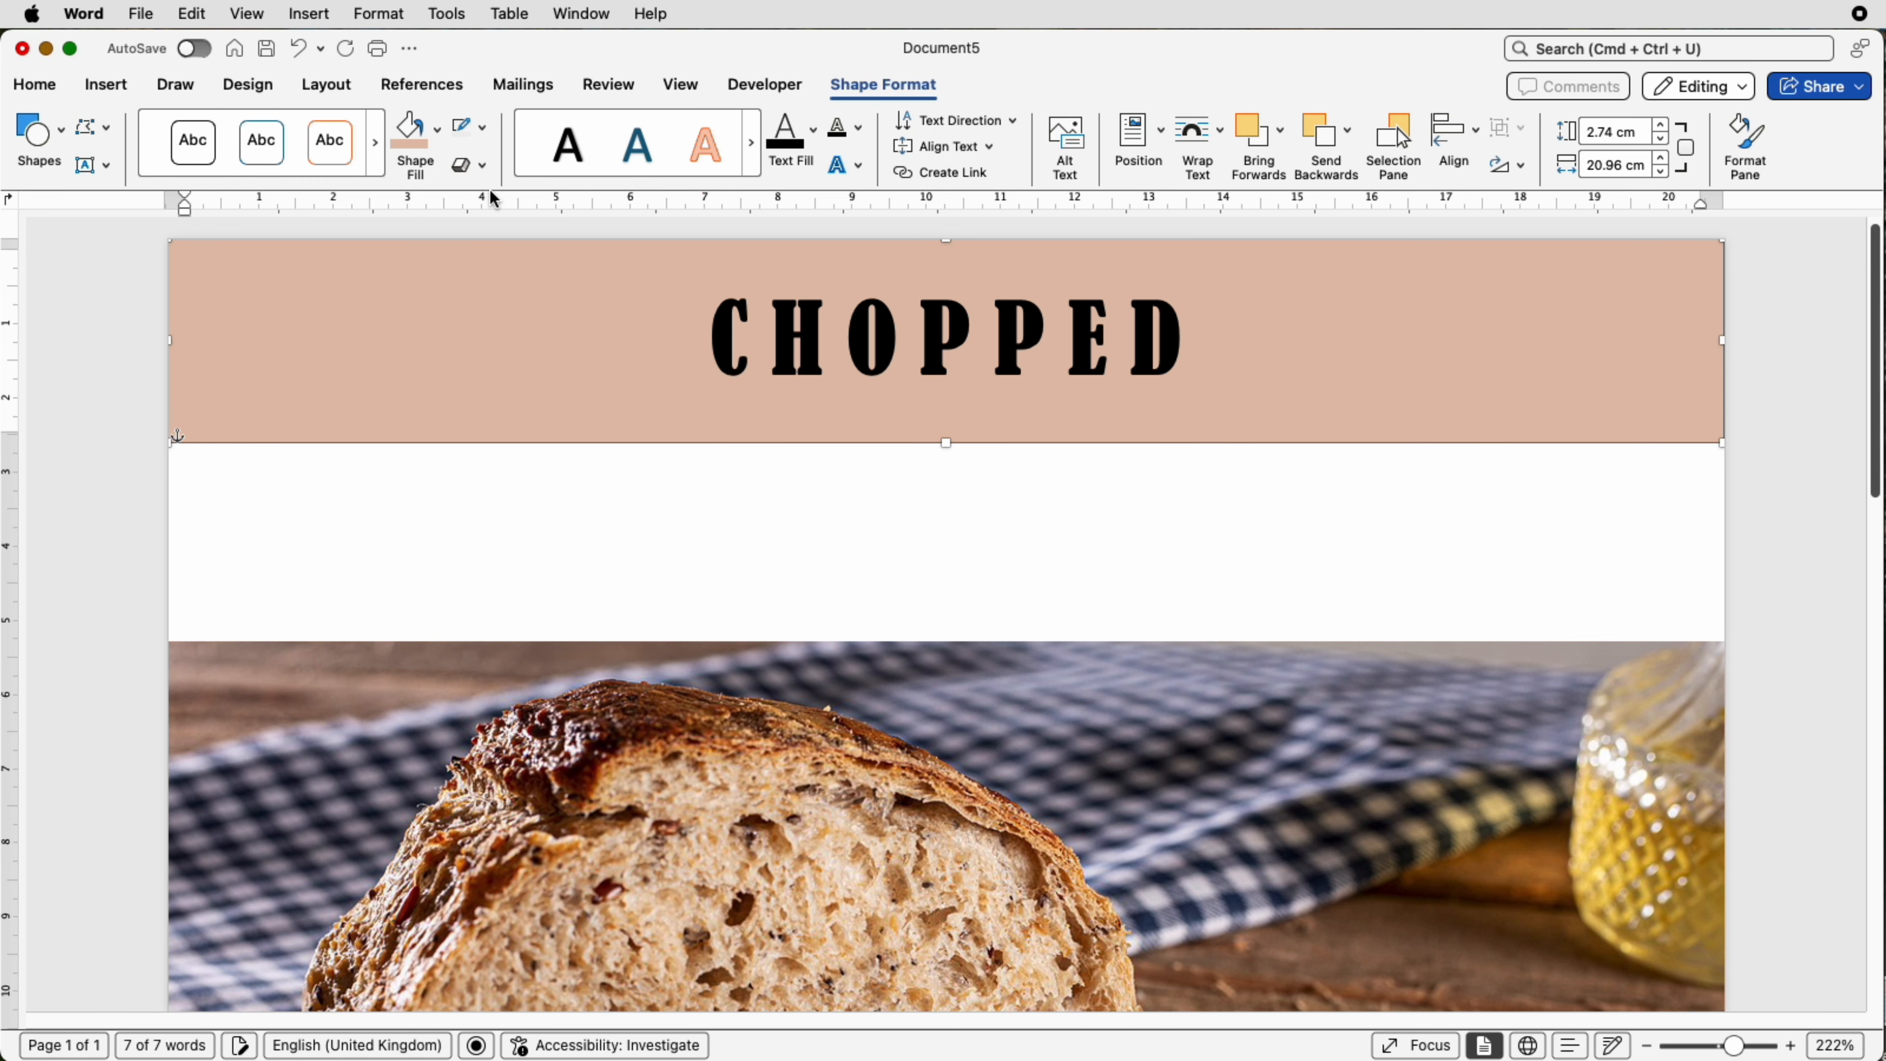
# Step: Add a second tan text box below the banner and paste in the text WELCOME TO OUR MONTHLY NEWLETTER
pyautogui.click(635, 509)
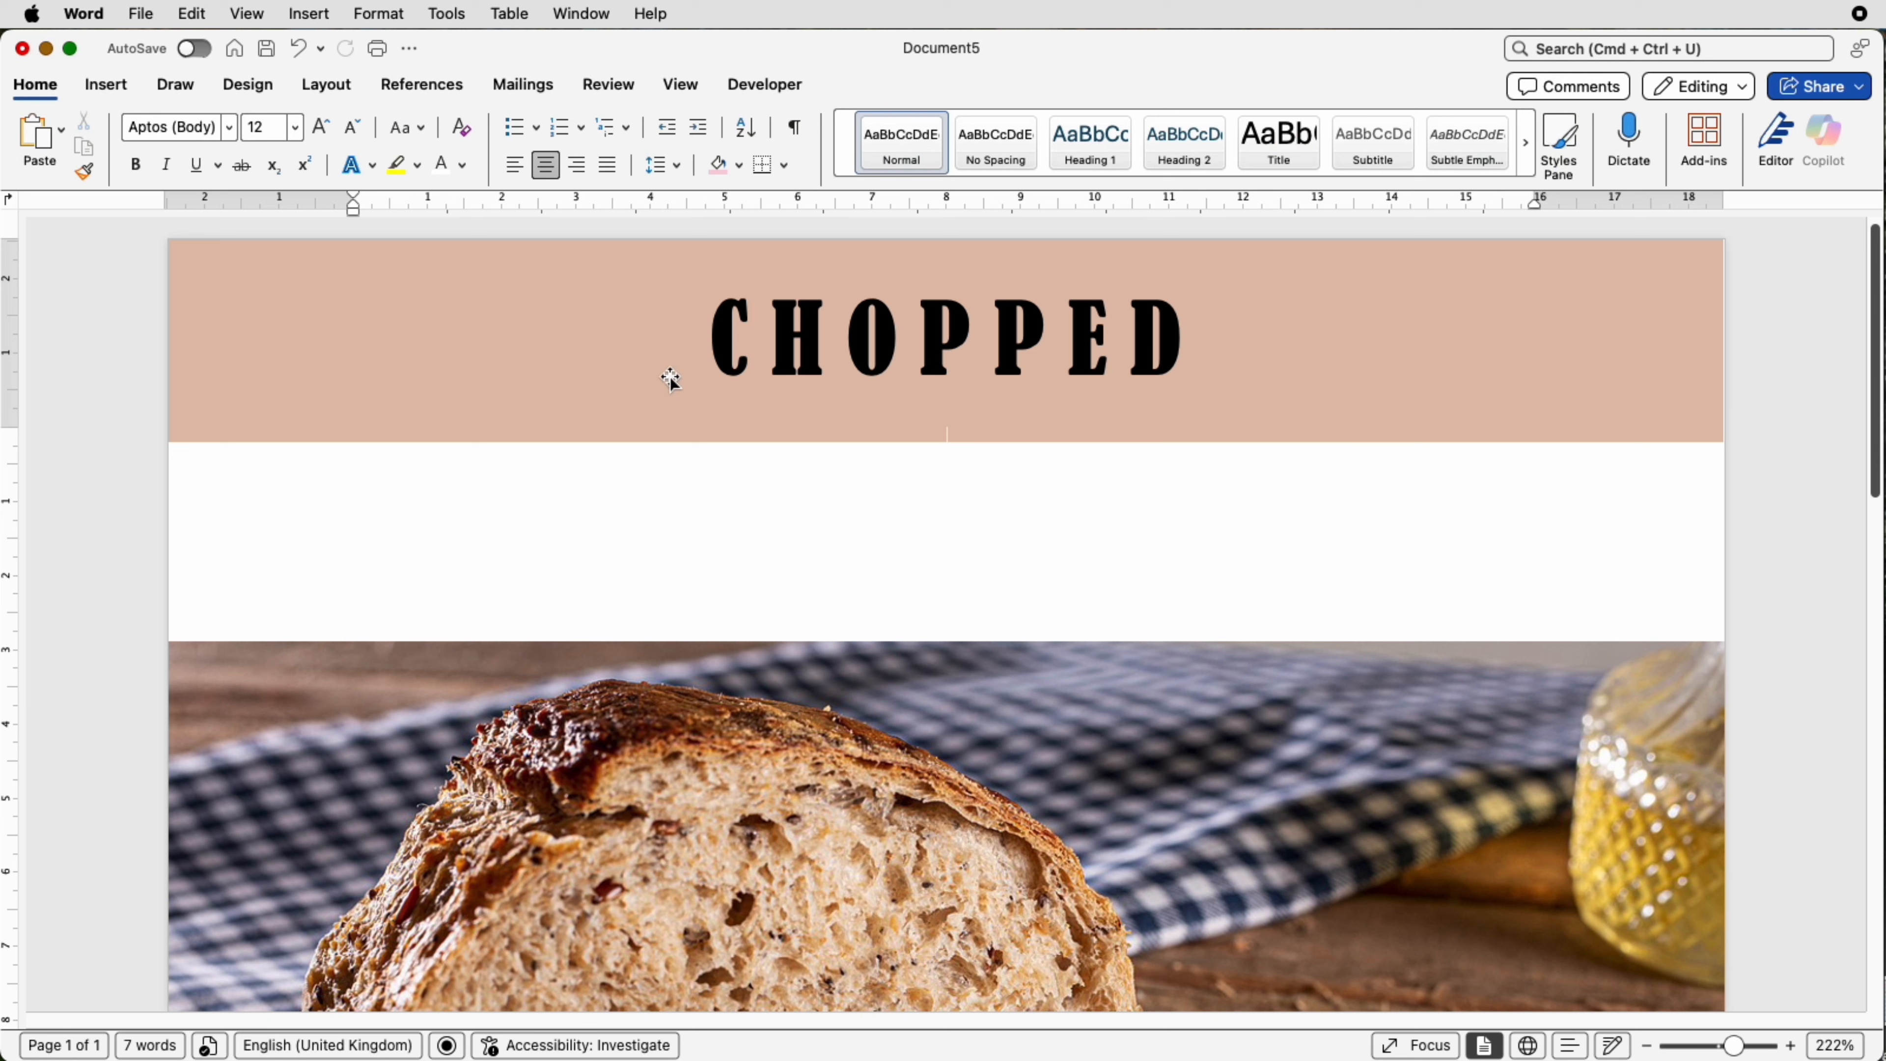
pyautogui.click(553, 356)
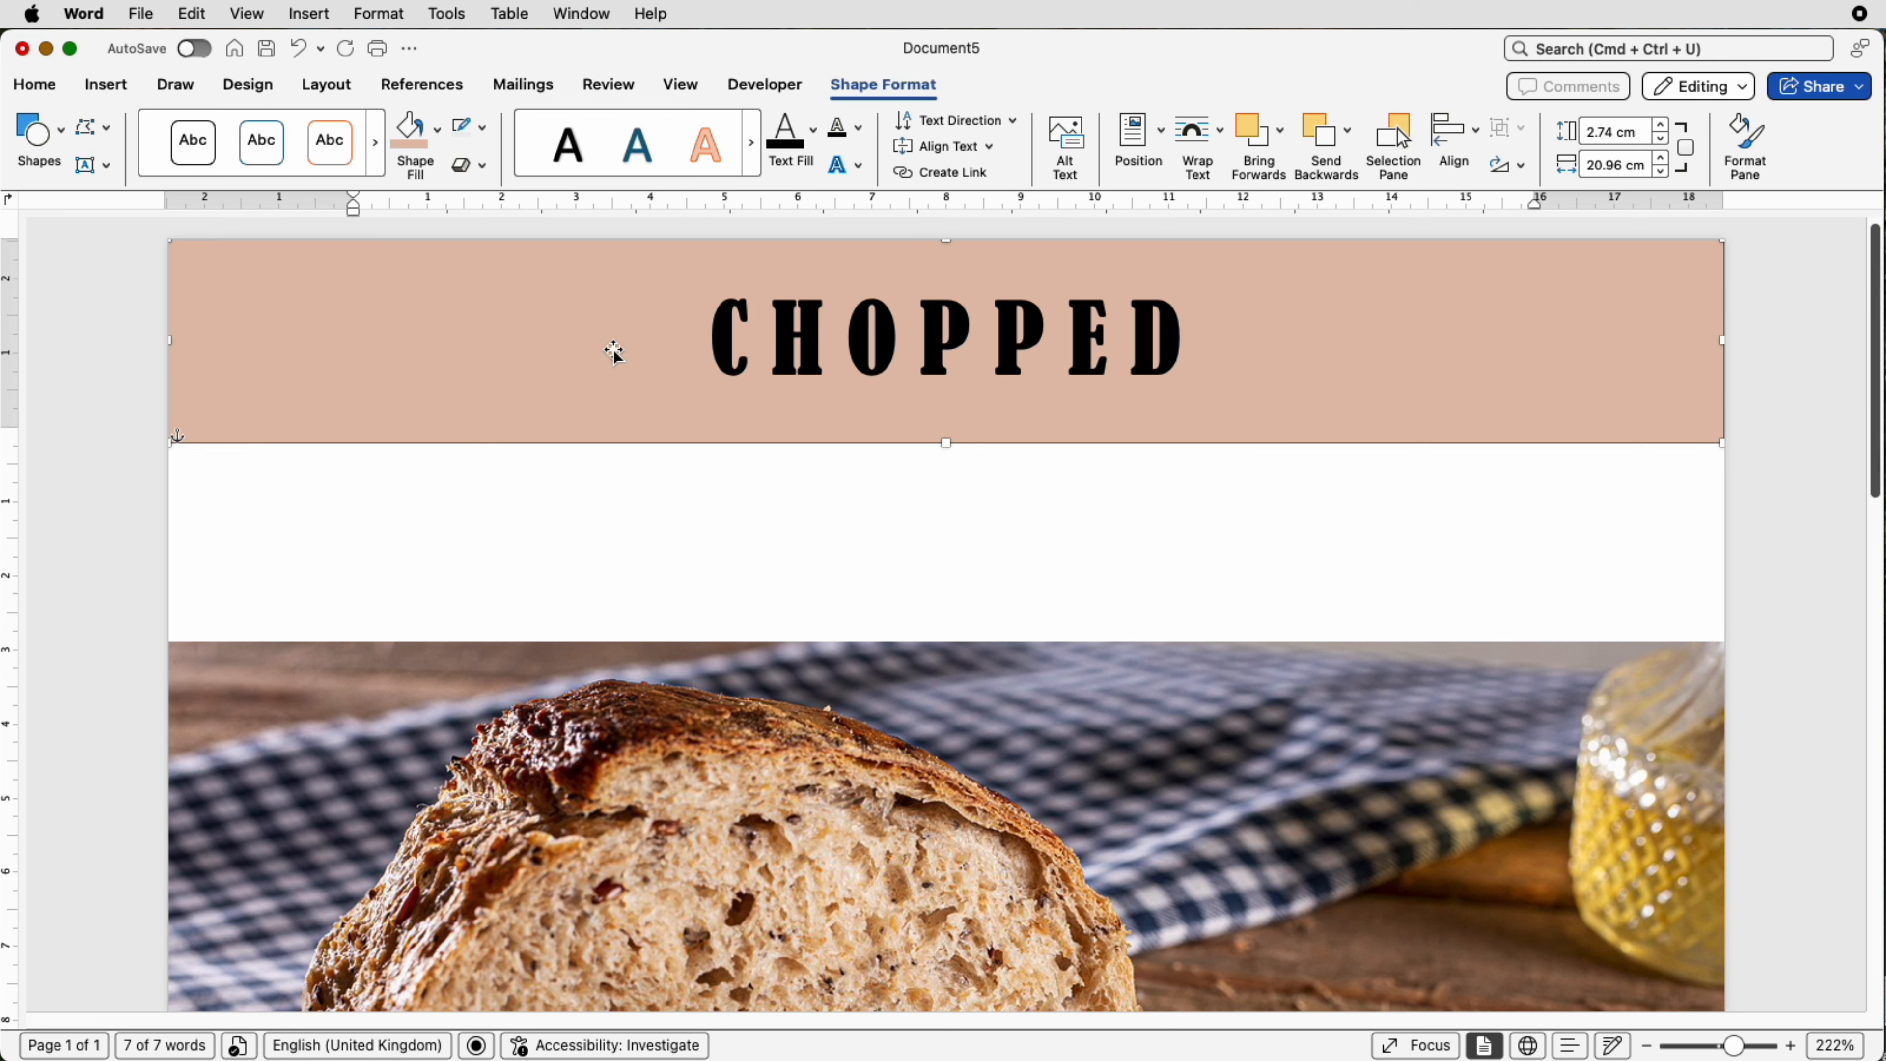
pyautogui.moveTo(618, 358); pyautogui.dragTo(606, 532)
pyautogui.moveTo(1272, 509); pyautogui.dragTo(886, 554)
pyautogui.click(1192, 534)
pyautogui.write('WELCOME TO OUR MONTHLY NEWLETTER')
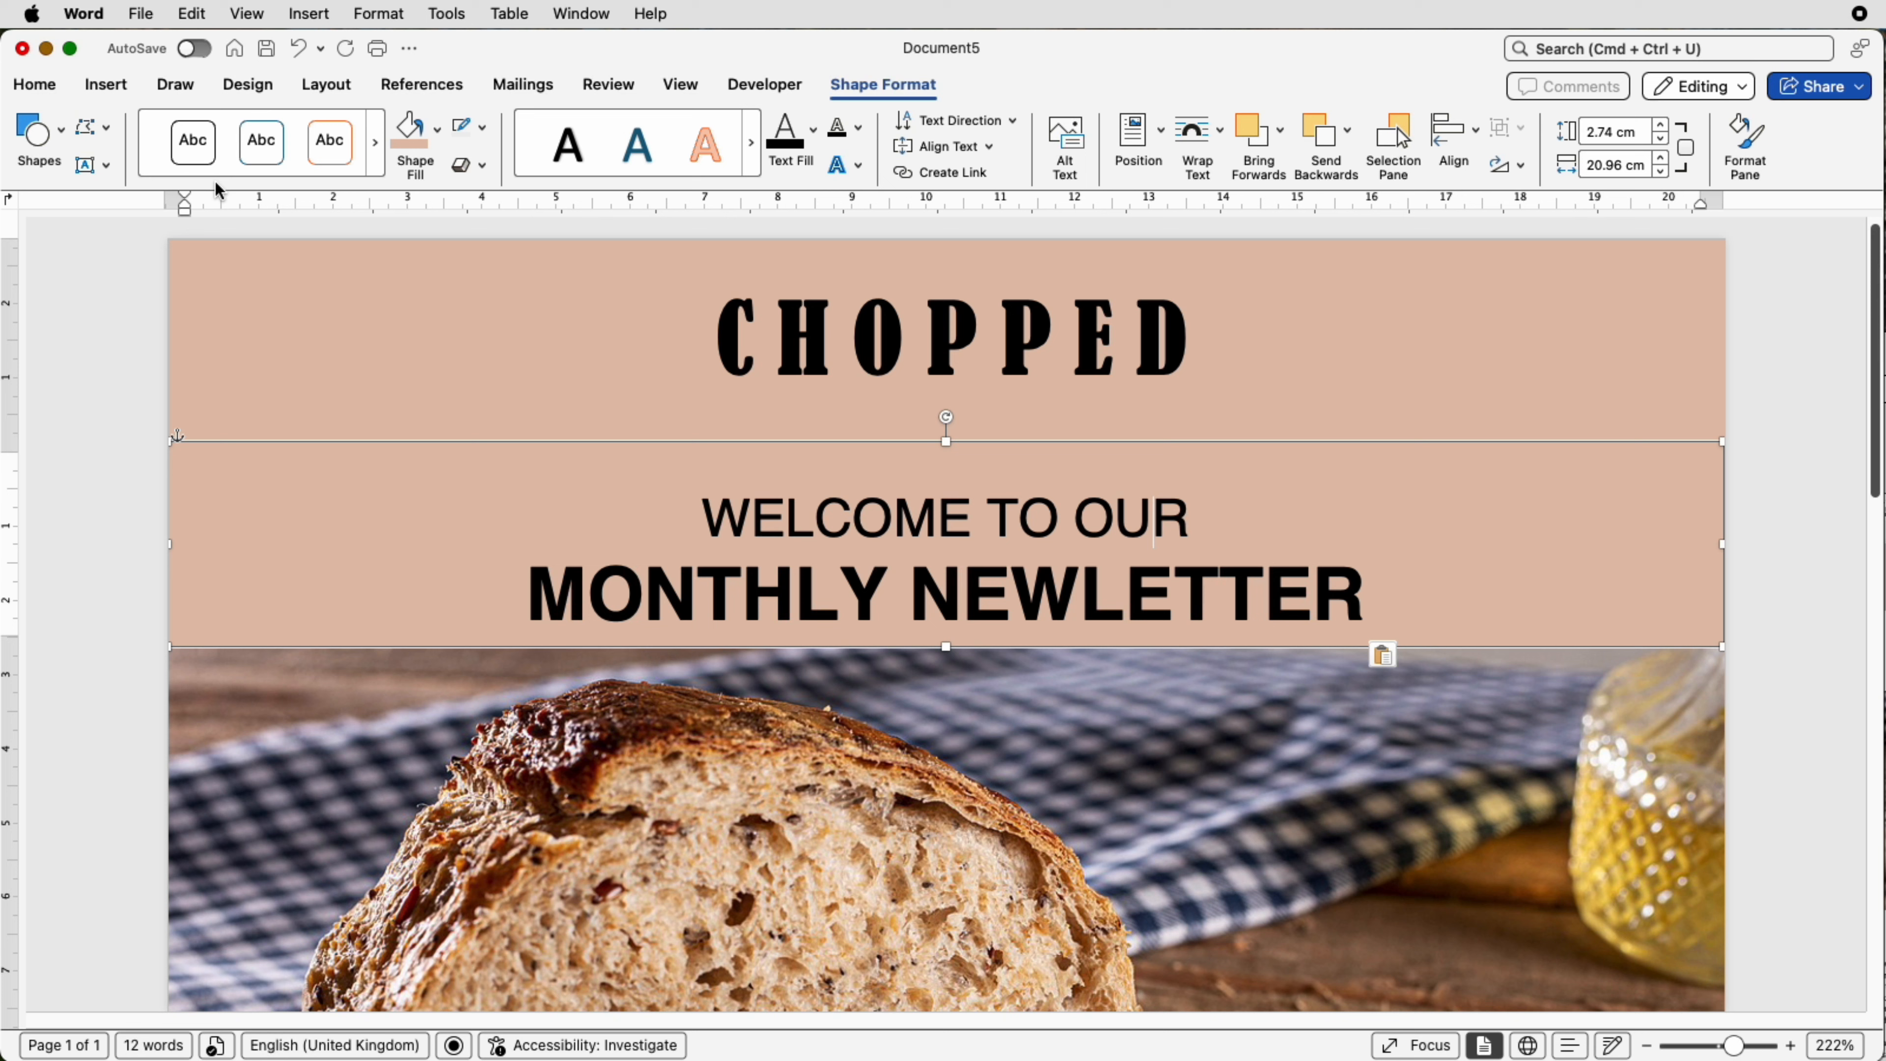
# Step: Place the cursor in the MONTHLY NEWLETTER line of the welcome box to format its text
pyautogui.click(51, 87)
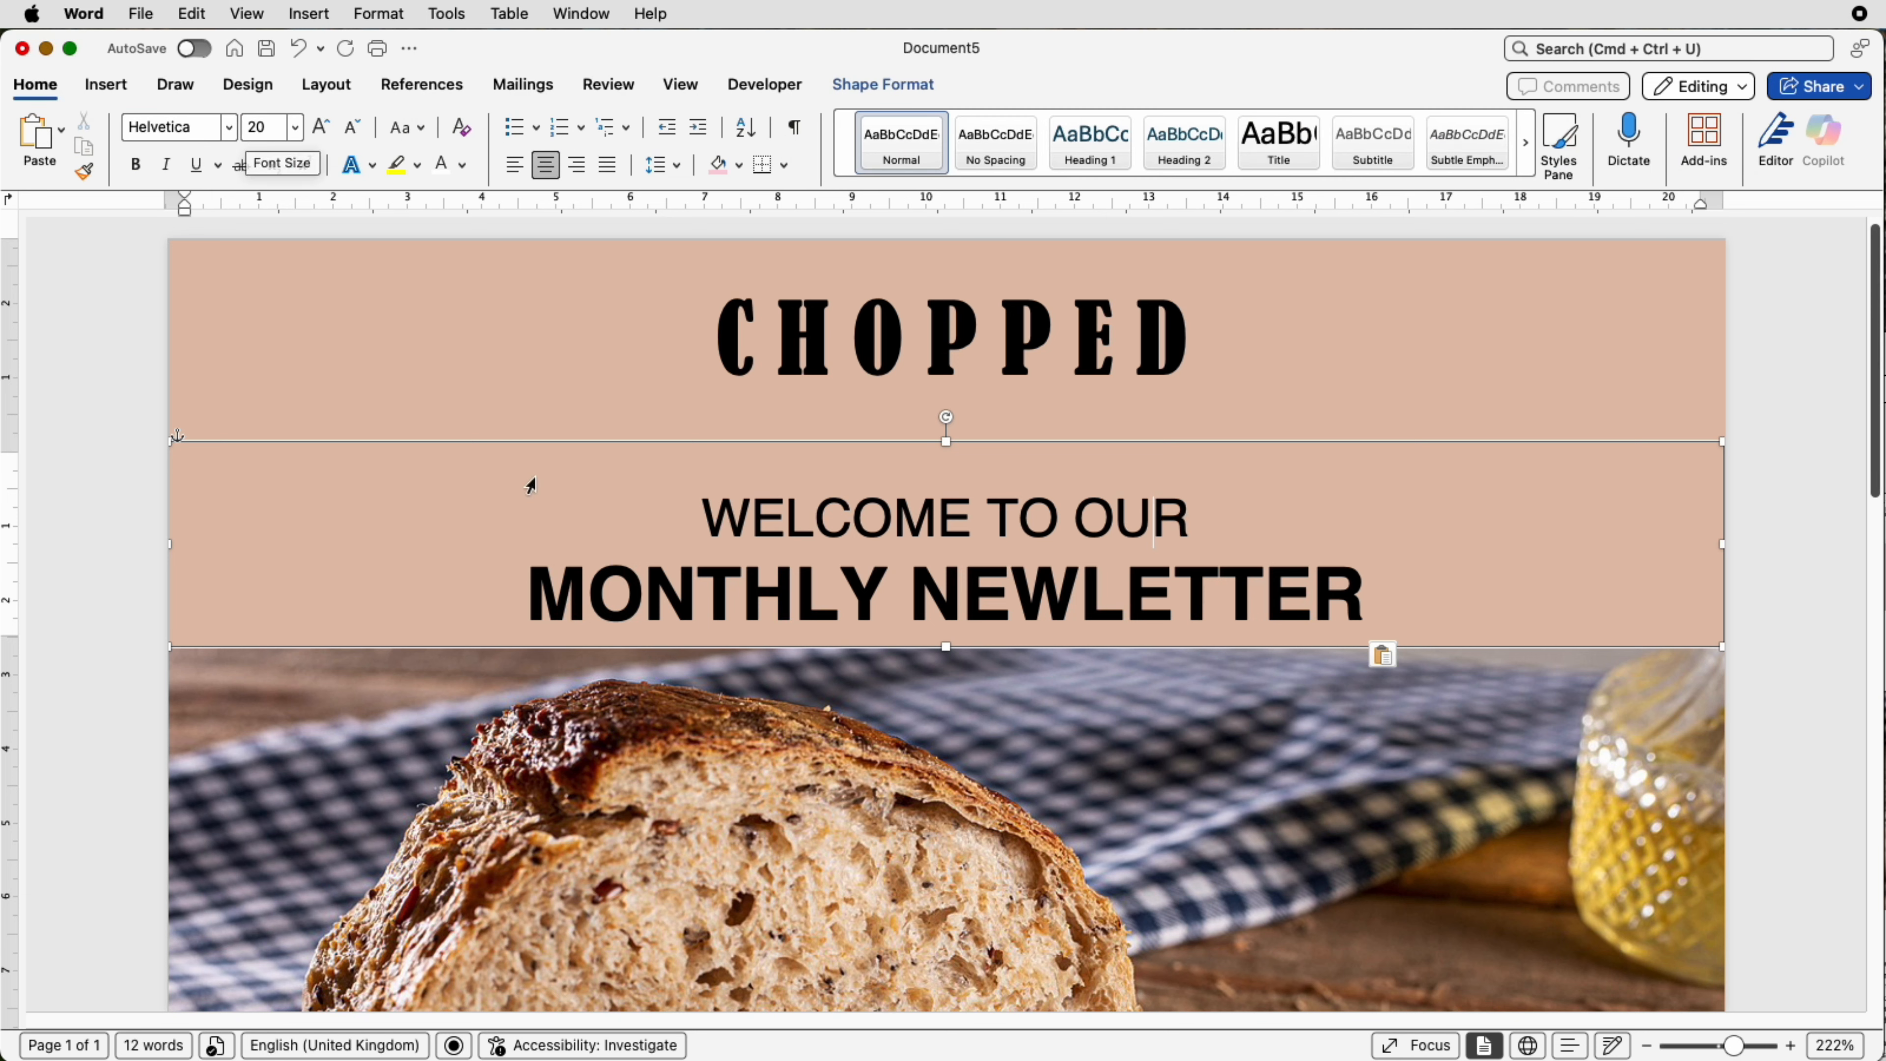
pyautogui.click(778, 583)
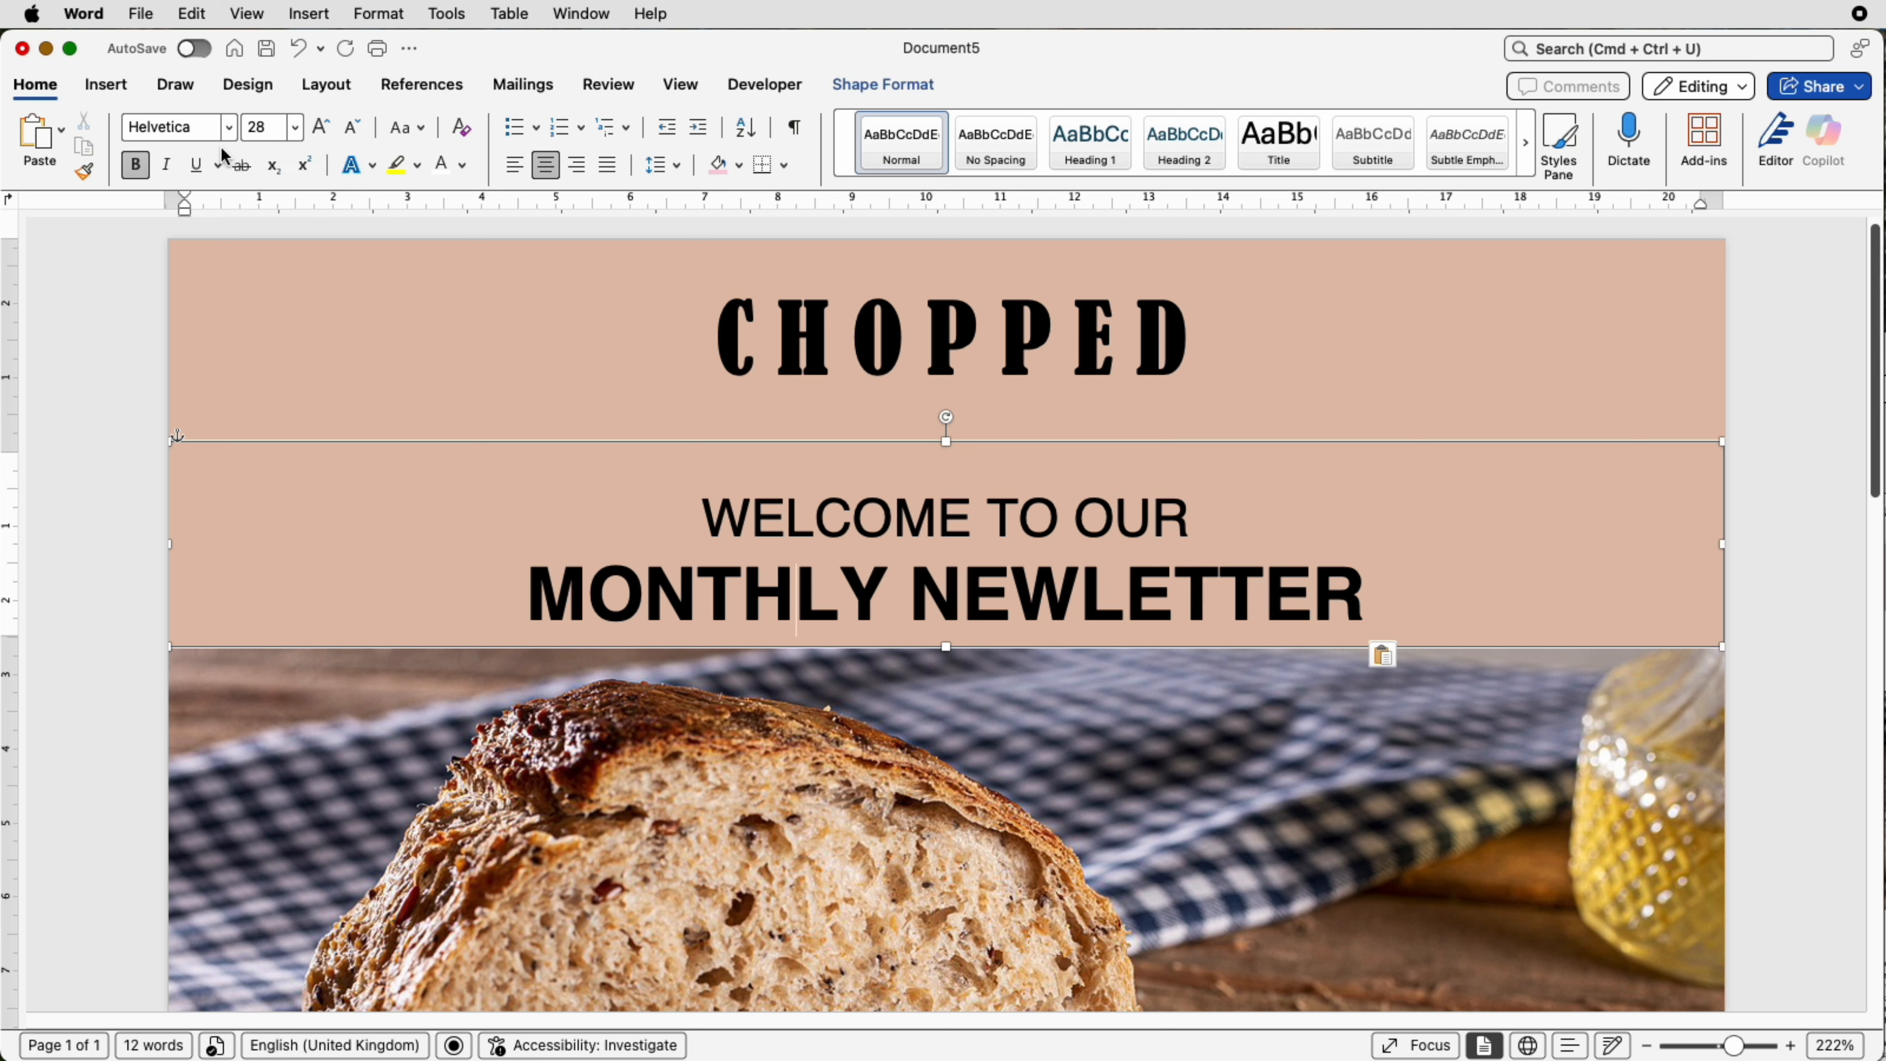
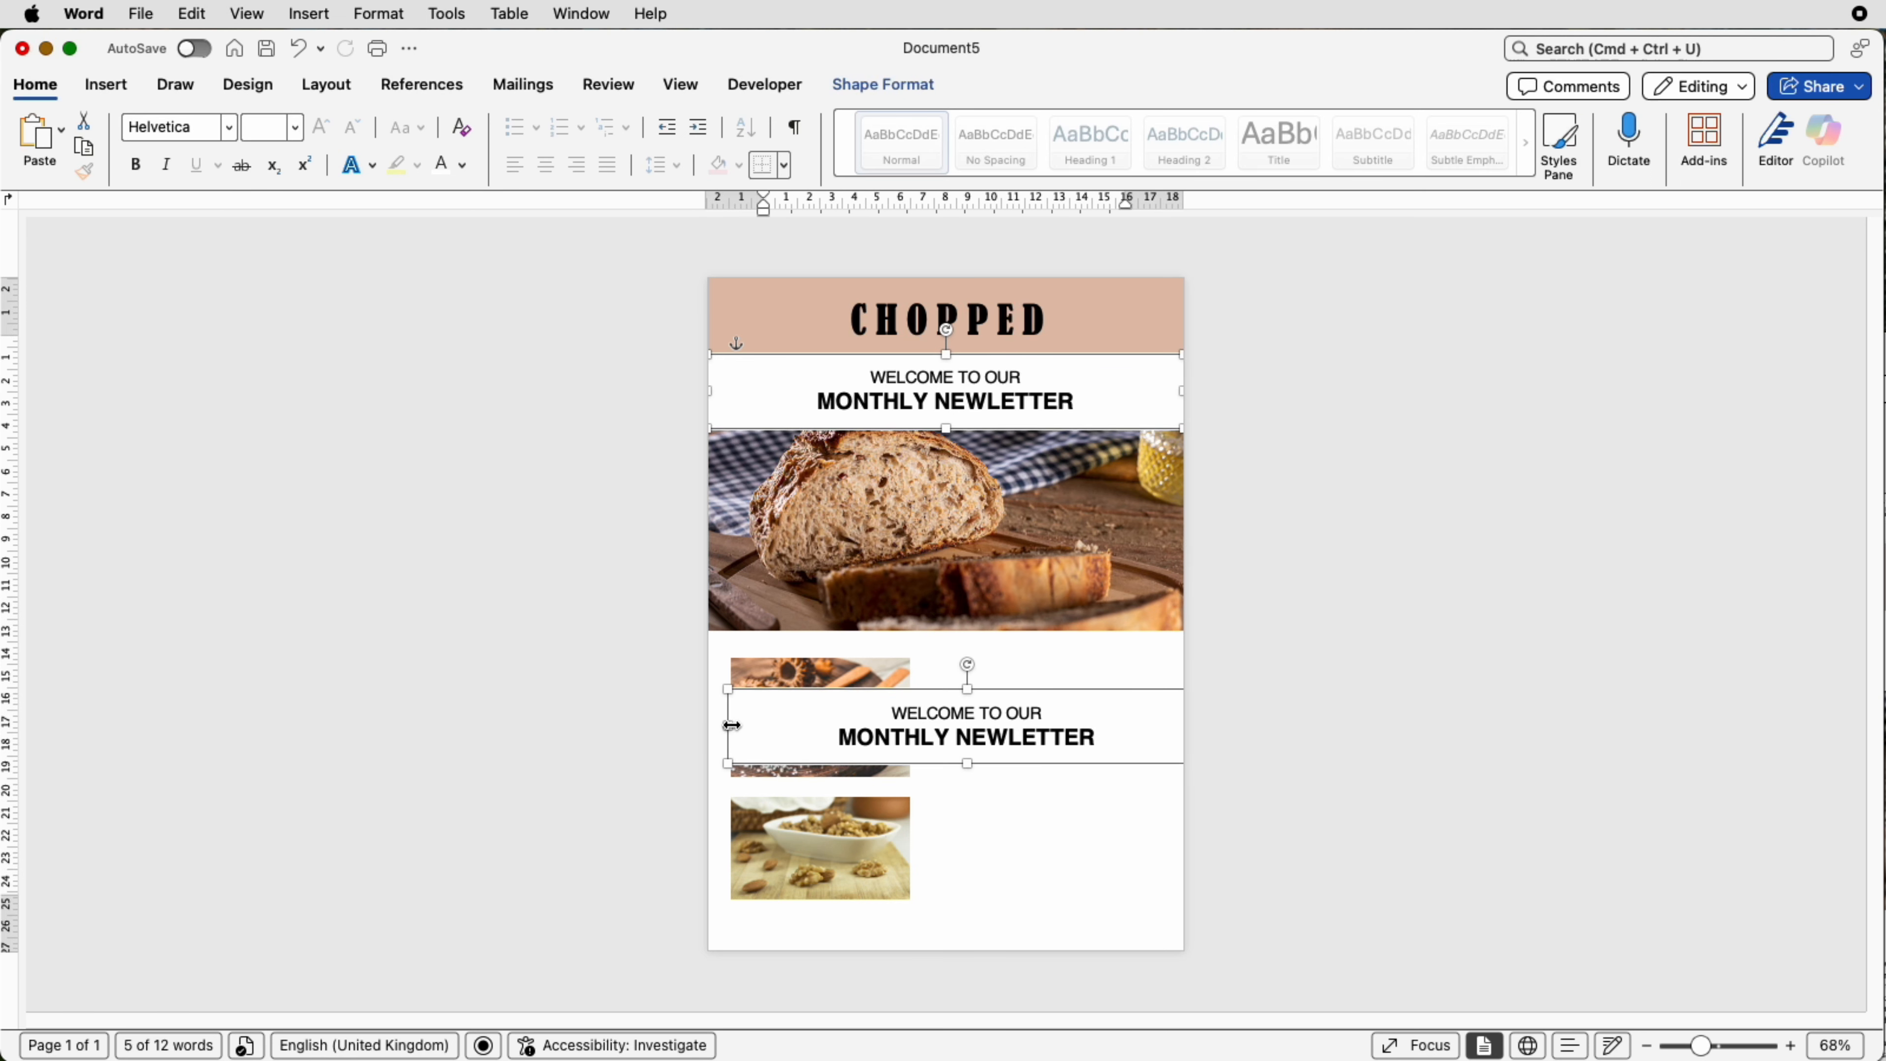
pyautogui.moveTo(732, 725); pyautogui.dragTo(918, 725)
pyautogui.moveTo(1131, 739); pyautogui.dragTo(993, 868)
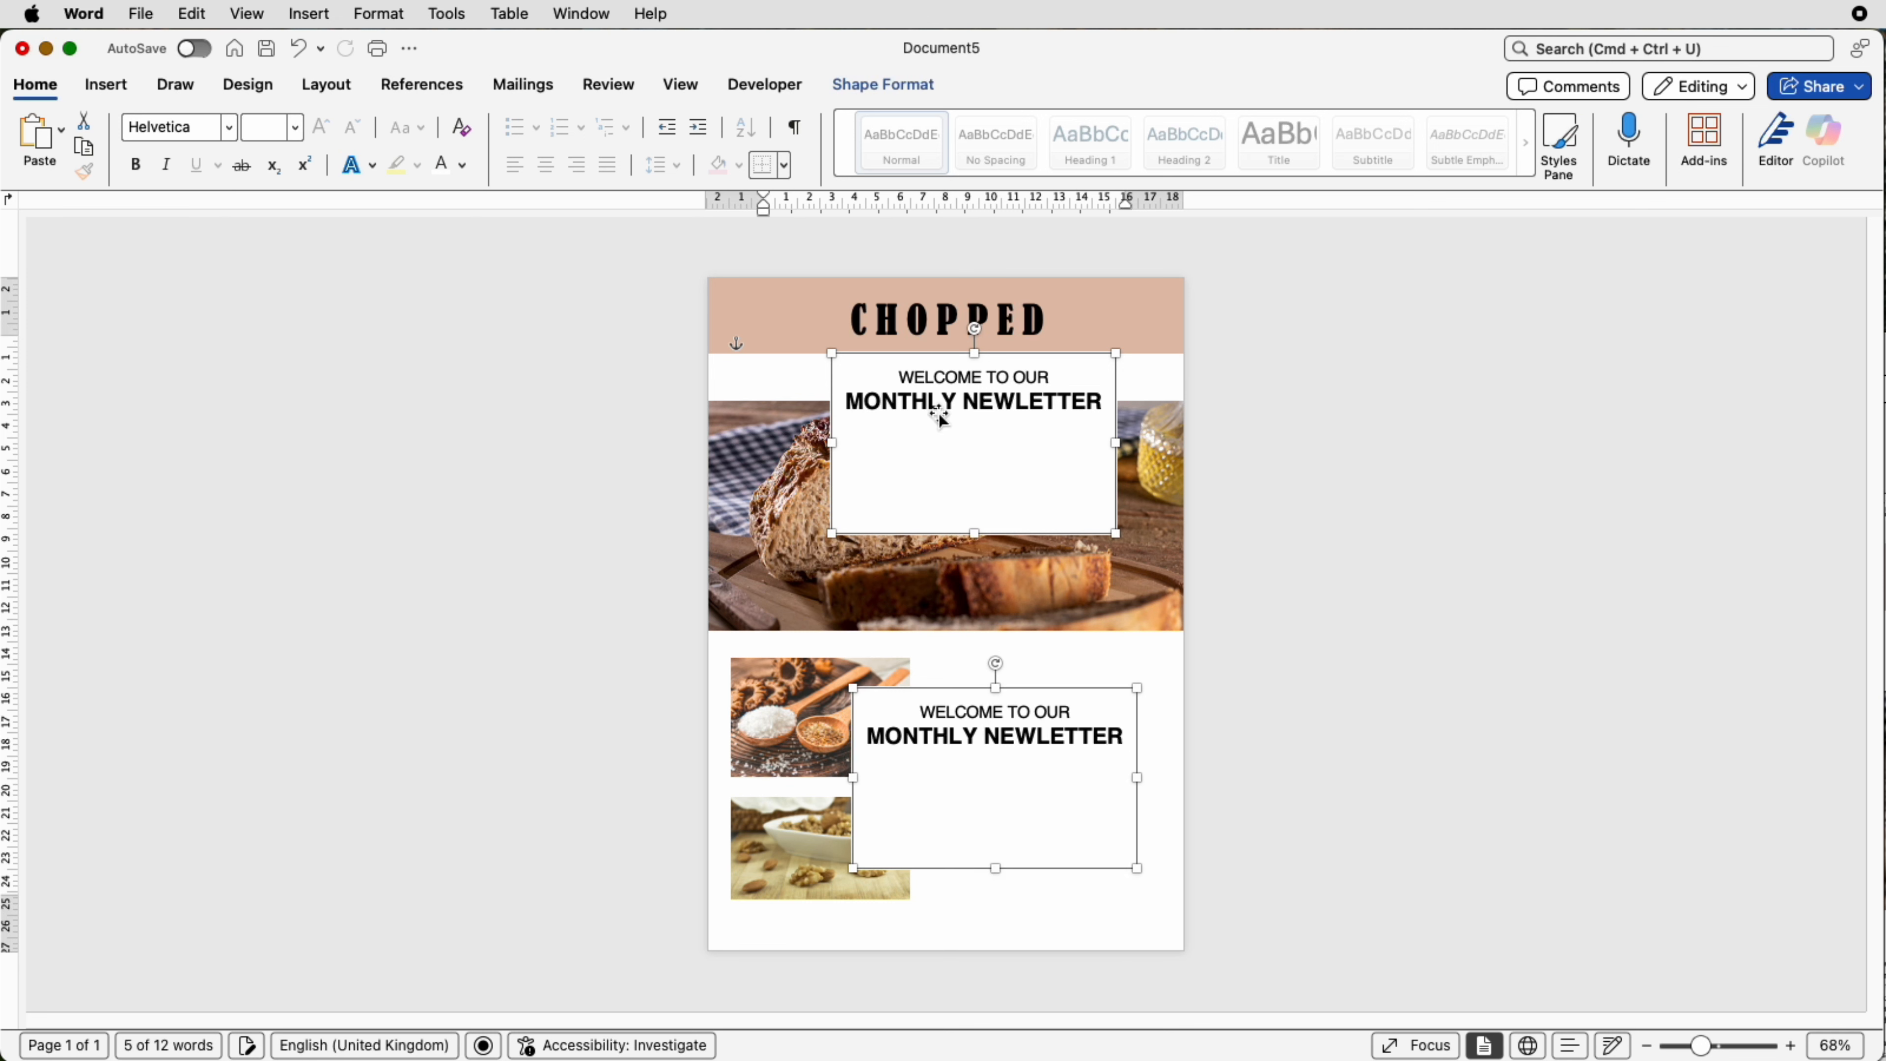
pyautogui.press('super+z')
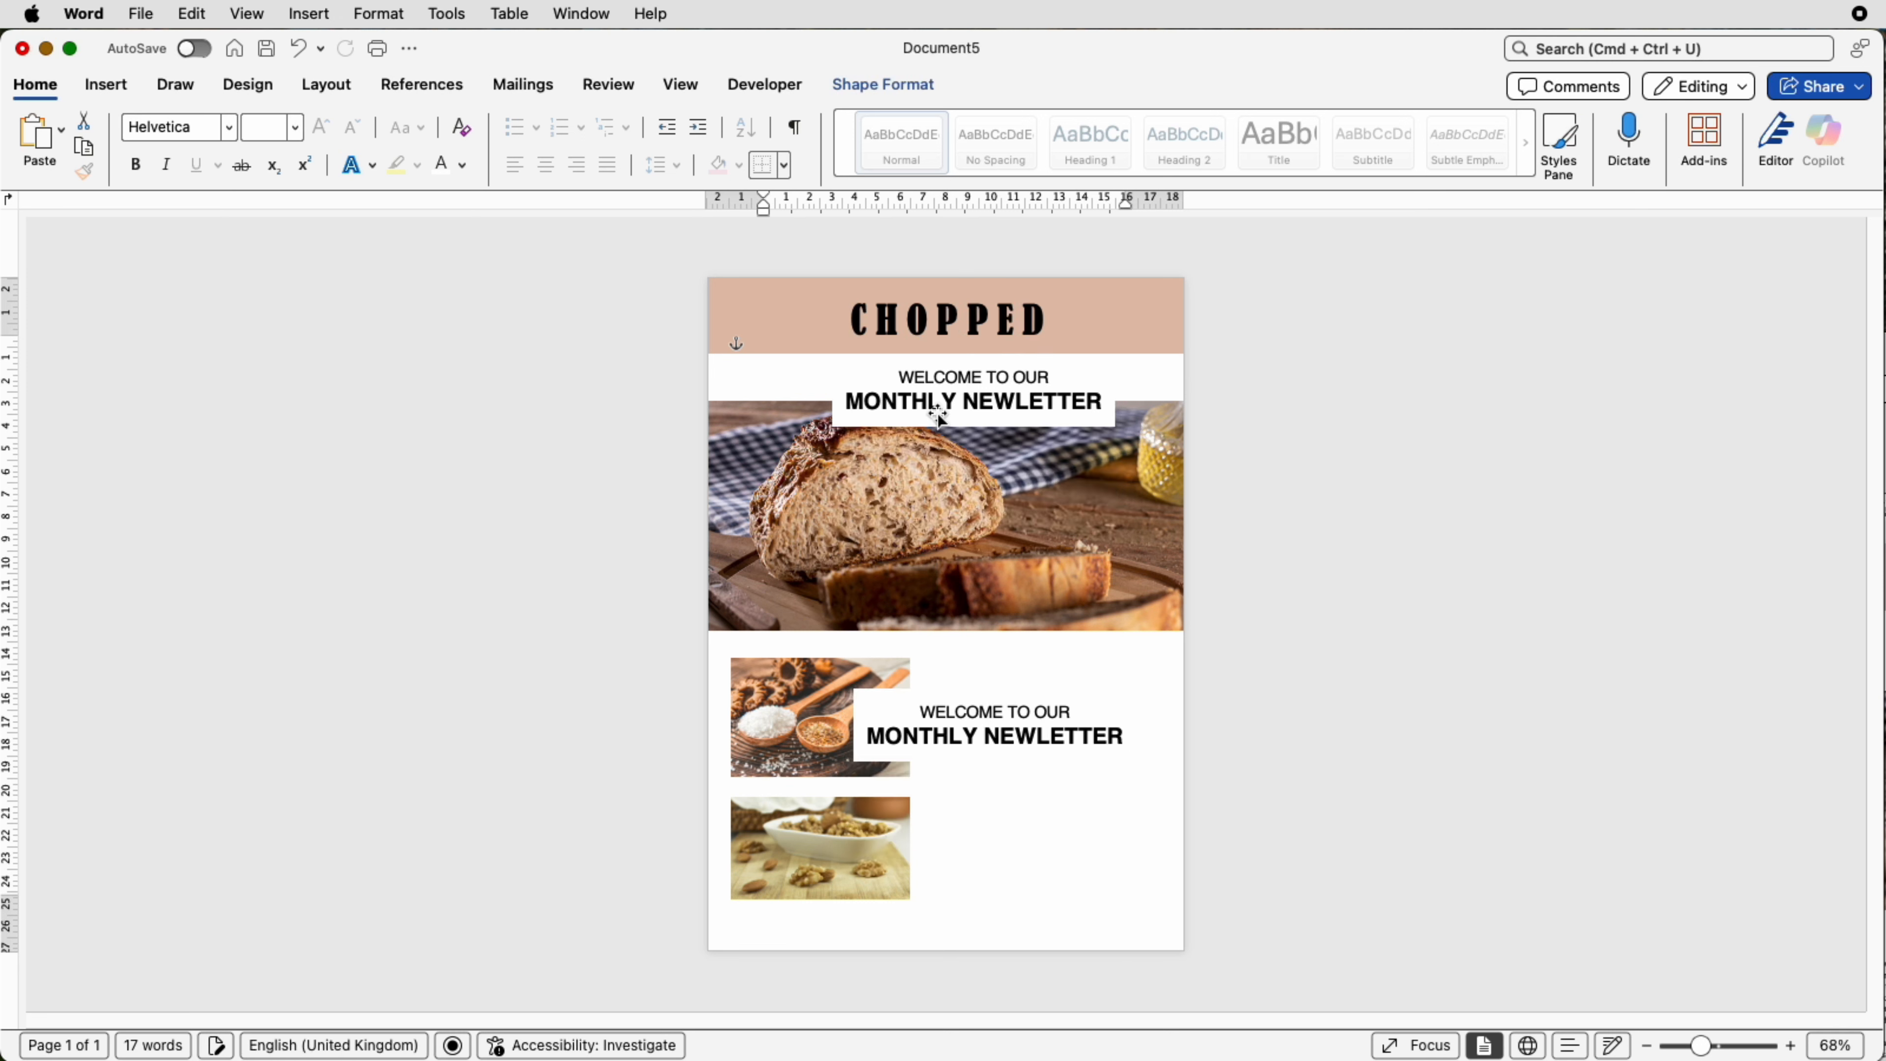
pyautogui.press('super+z')
pyautogui.press('super+z')
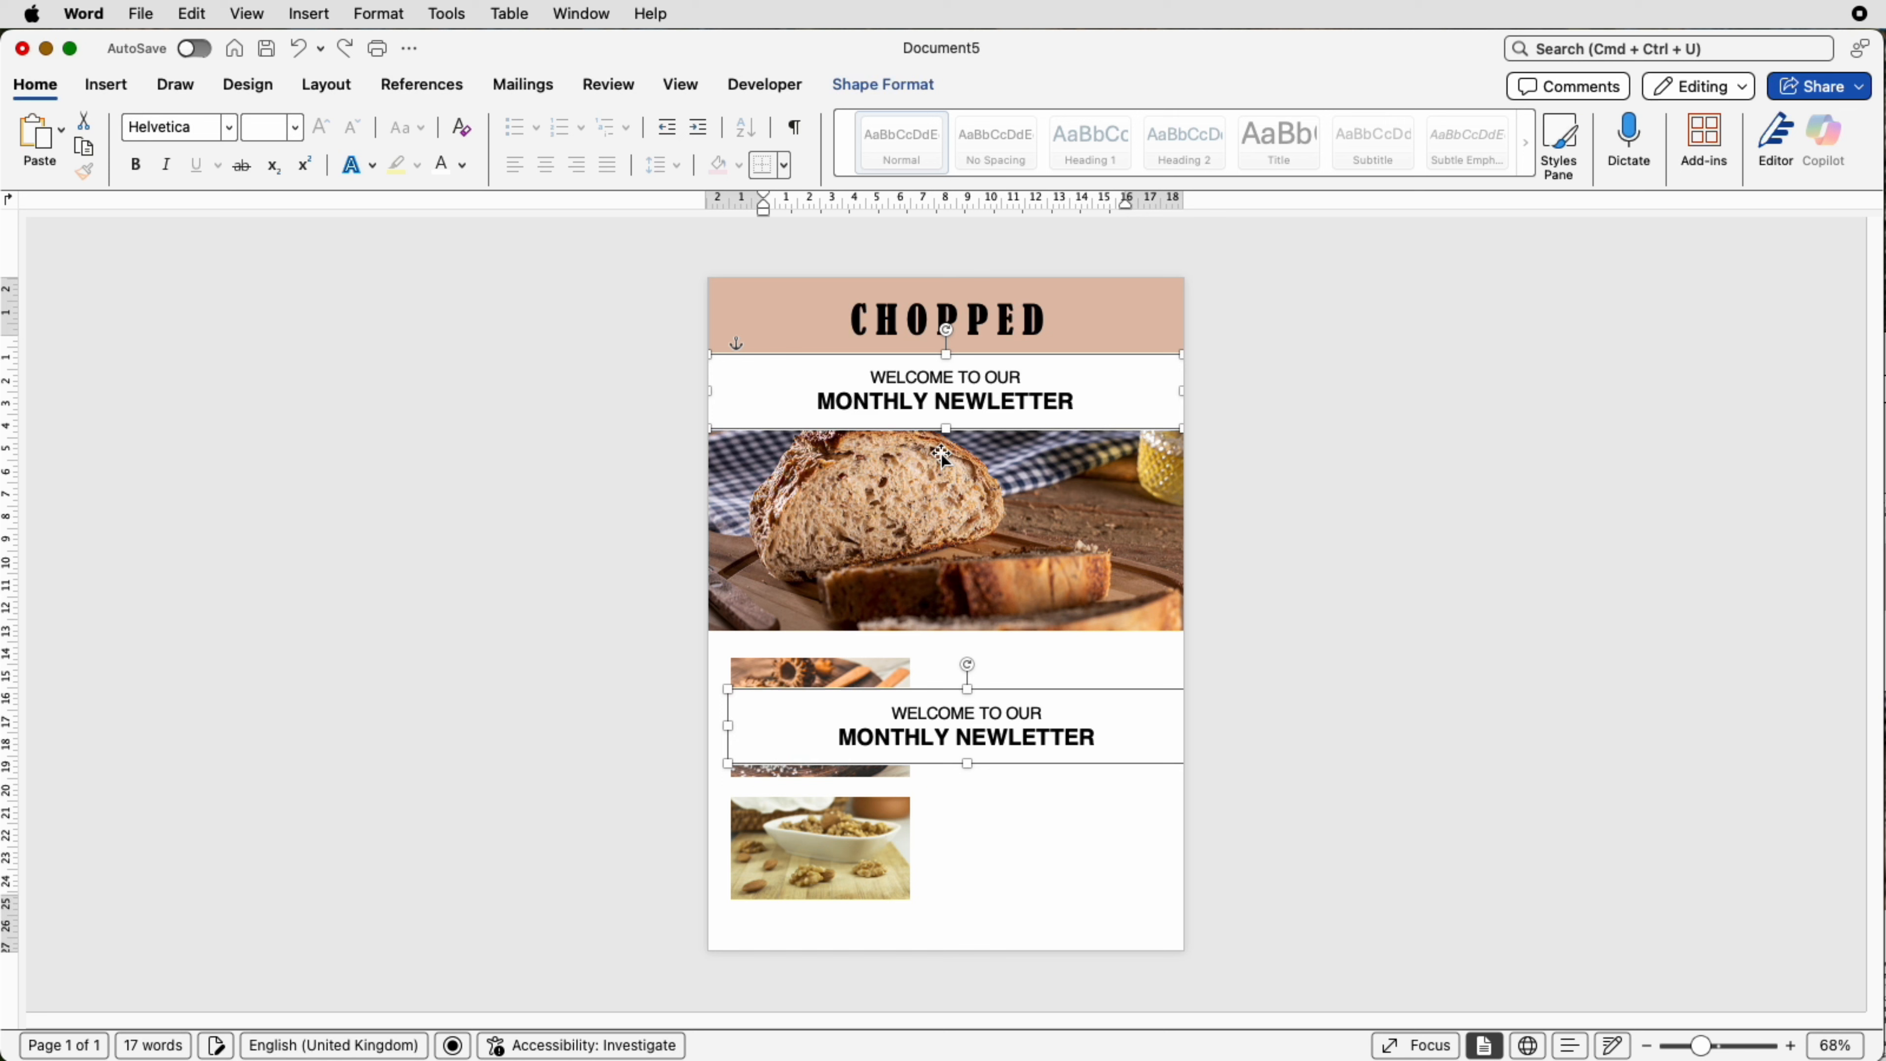
# Step: Move and resize the second welcome text box so it sits beside the two small food pictures
pyautogui.click(995, 807)
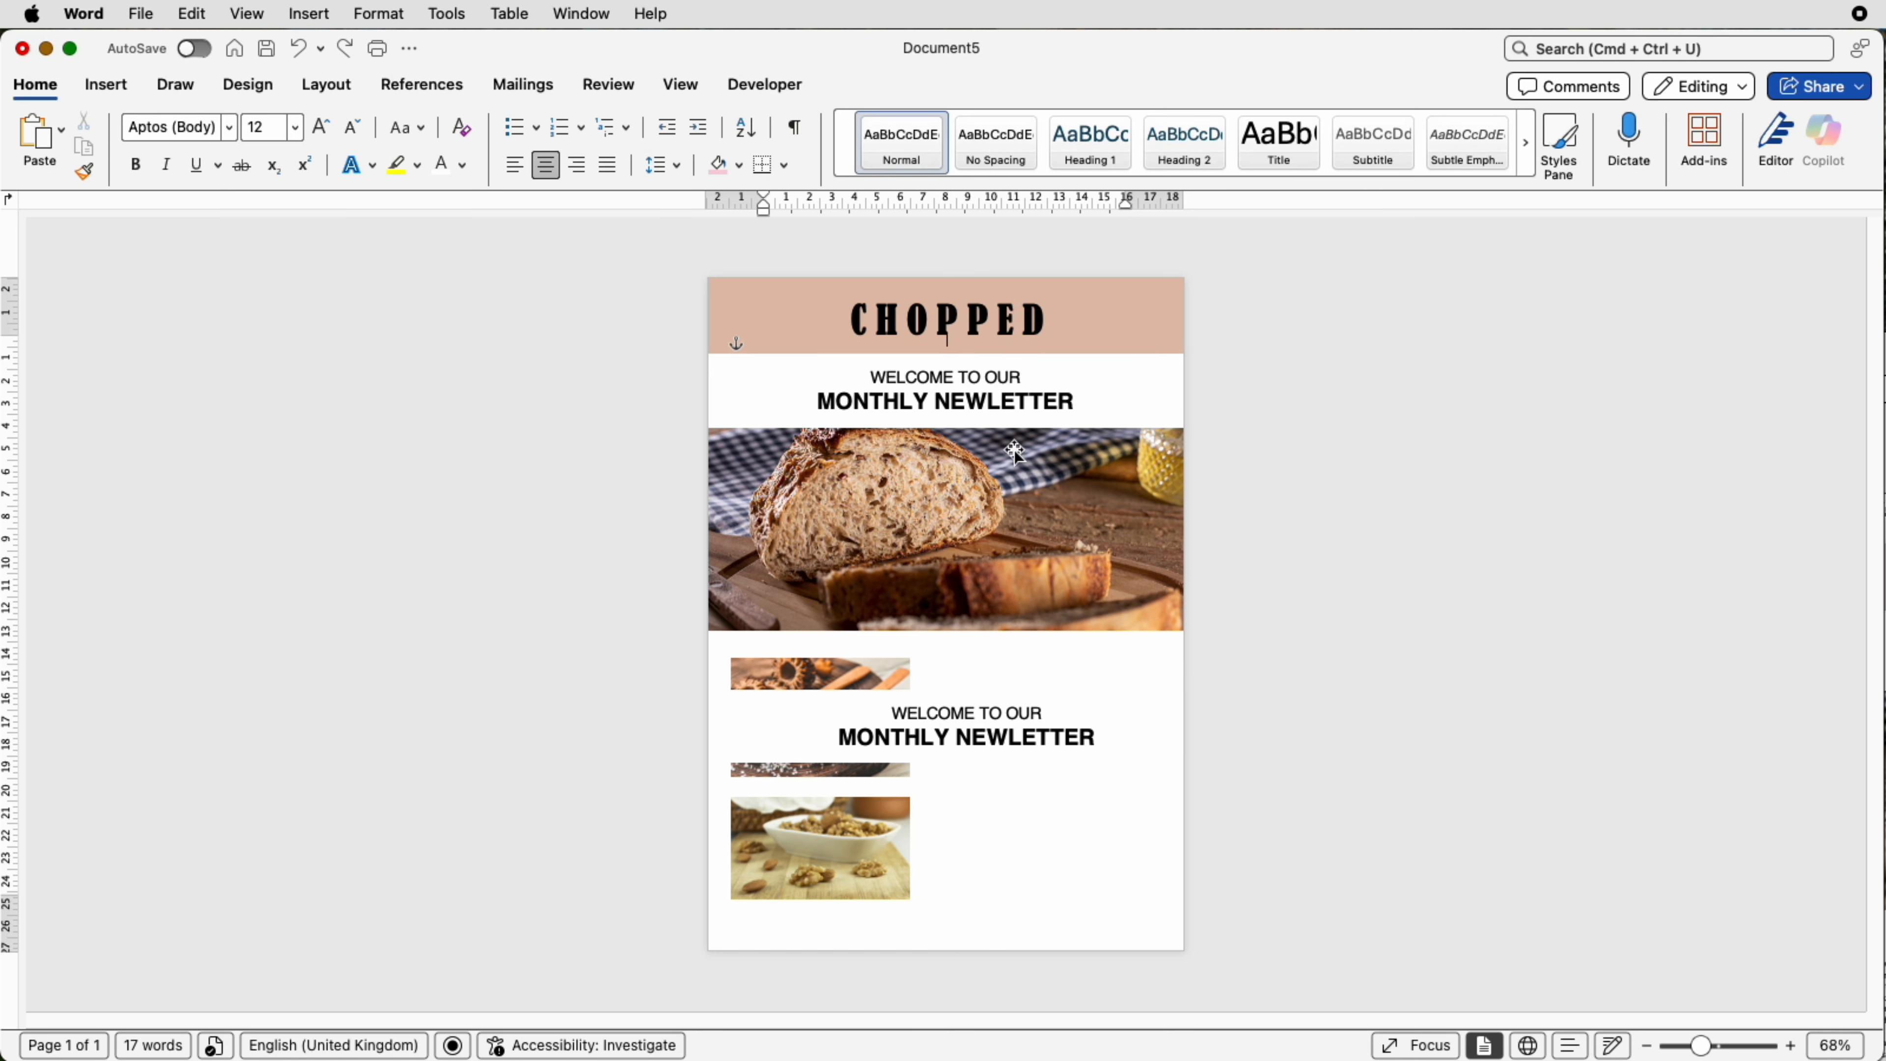
pyautogui.click(910, 758)
pyautogui.moveTo(724, 726); pyautogui.dragTo(958, 731)
pyautogui.moveTo(1120, 711); pyautogui.dragTo(1008, 889)
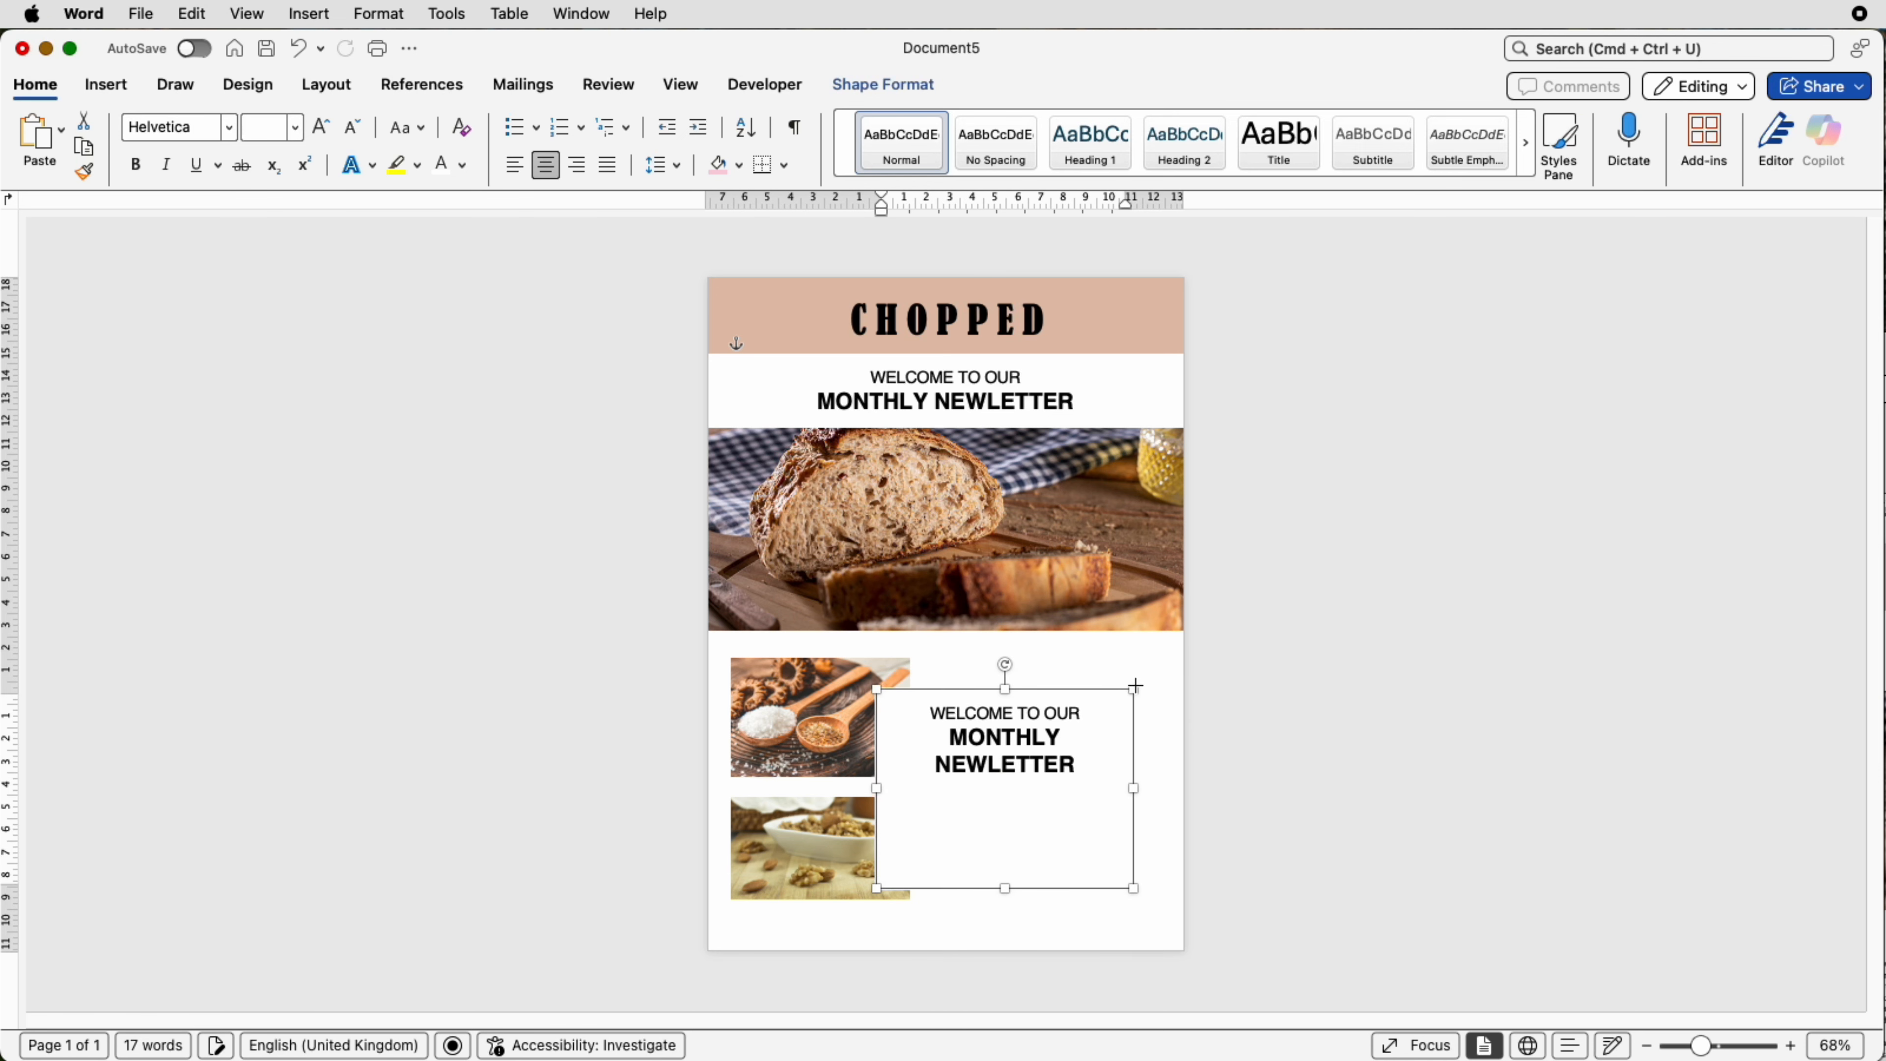
pyautogui.moveTo(1134, 685); pyautogui.dragTo(1152, 661)
pyautogui.moveTo(885, 663); pyautogui.dragTo(933, 663)
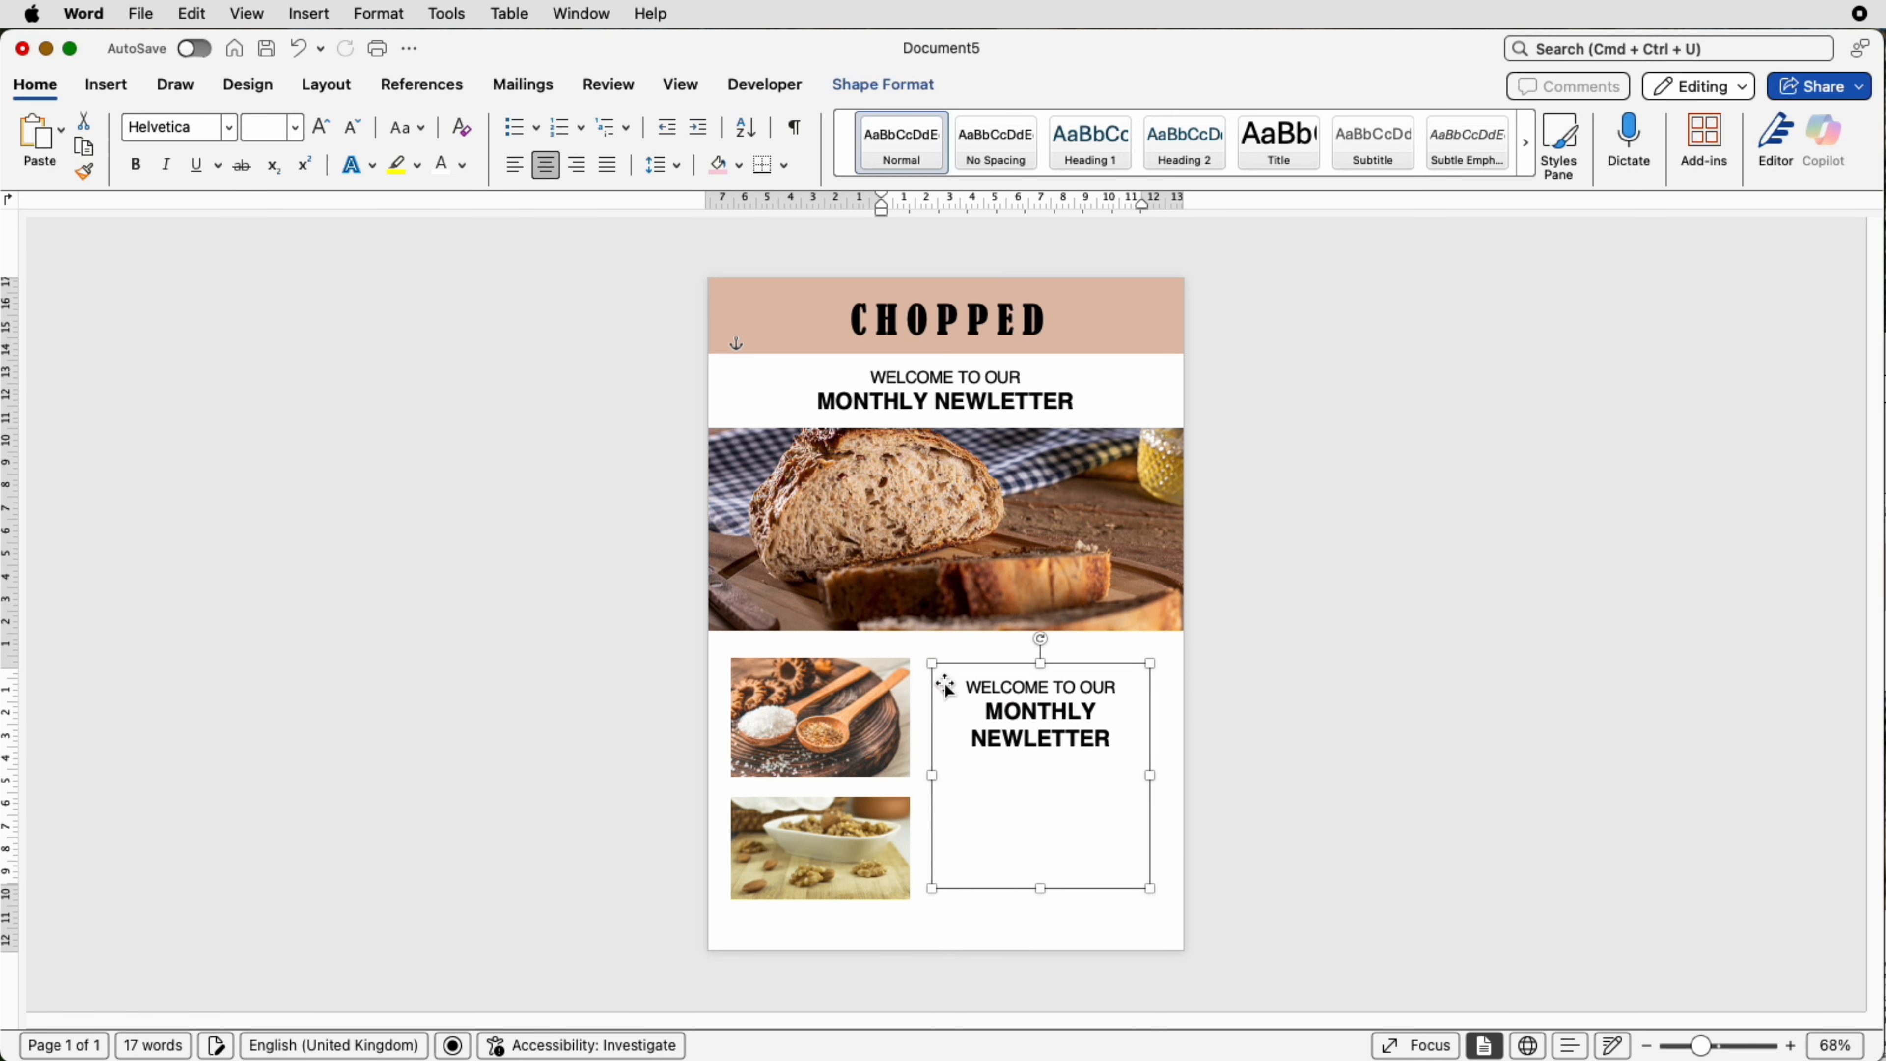
# Step: Replace that box's text with the pasted section article text and enlarge the box to about 9.54 × 11.2 cm
pyautogui.click(1053, 765)
pyautogui.press('super+a')
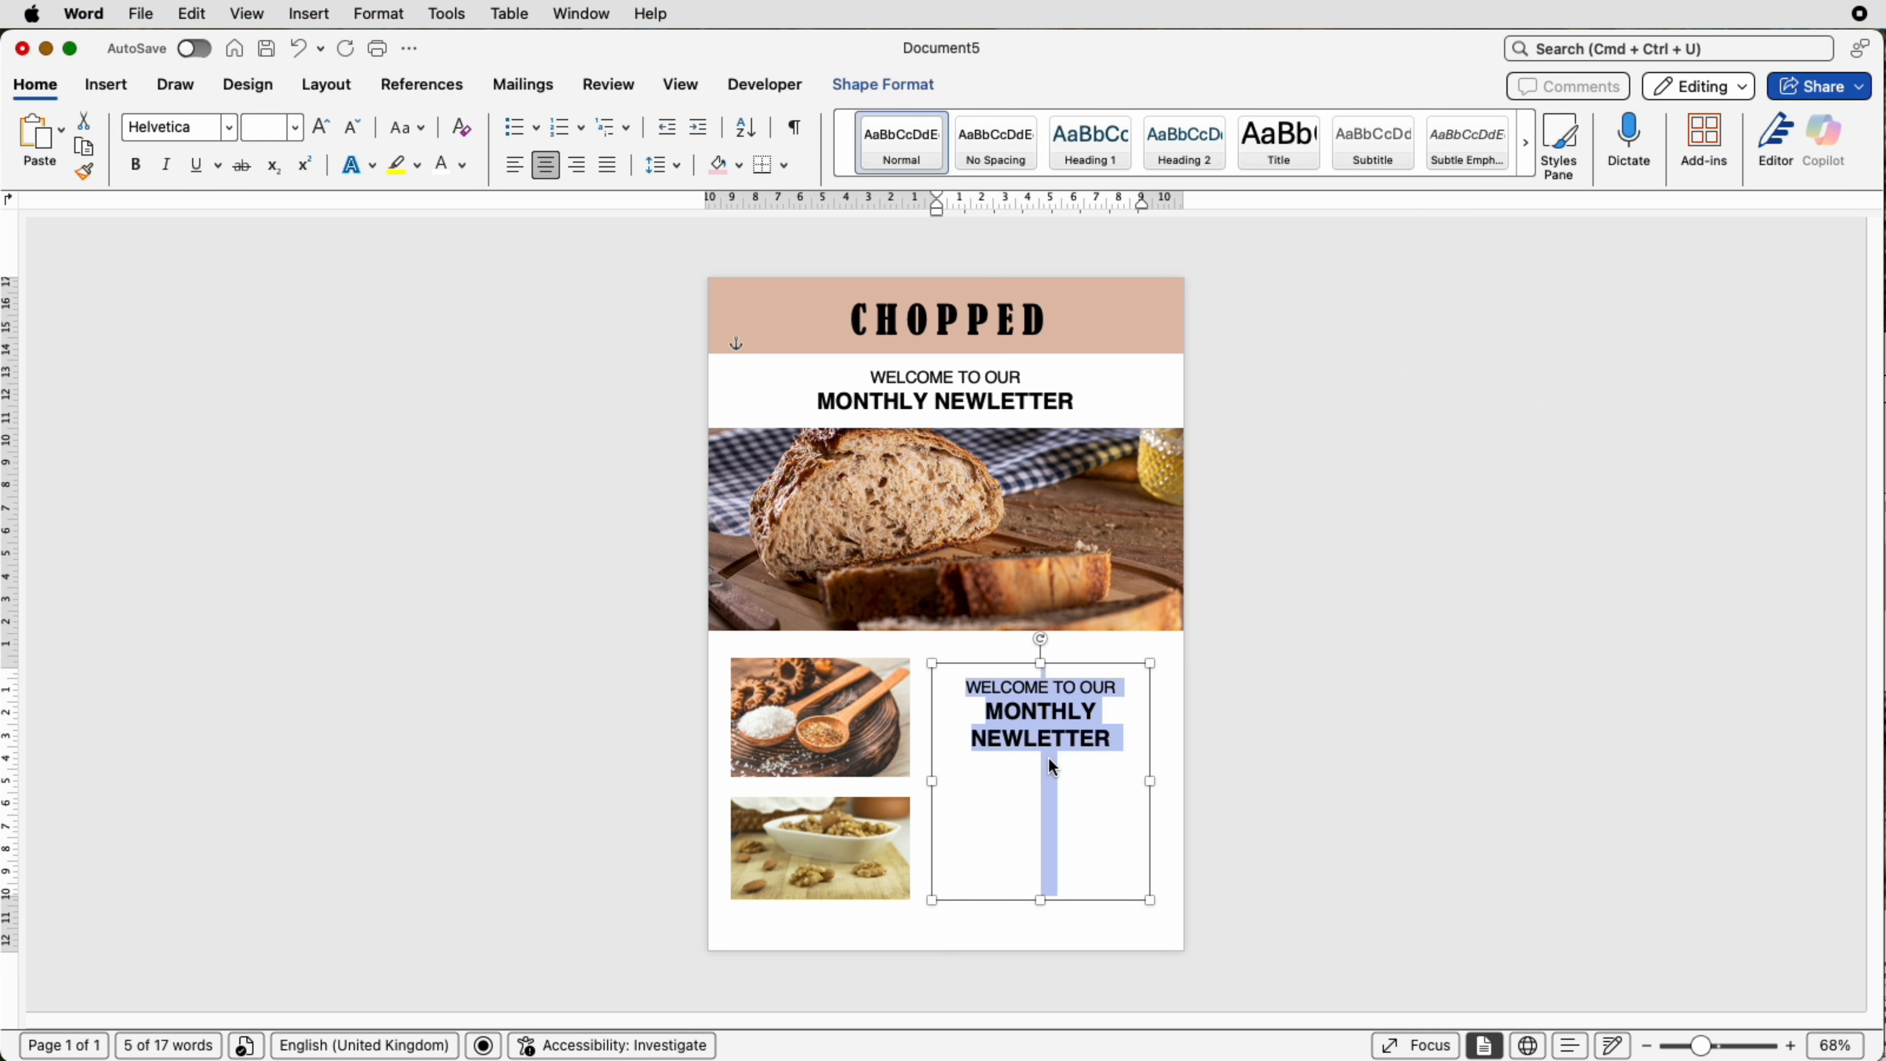
pyautogui.press('super+v')
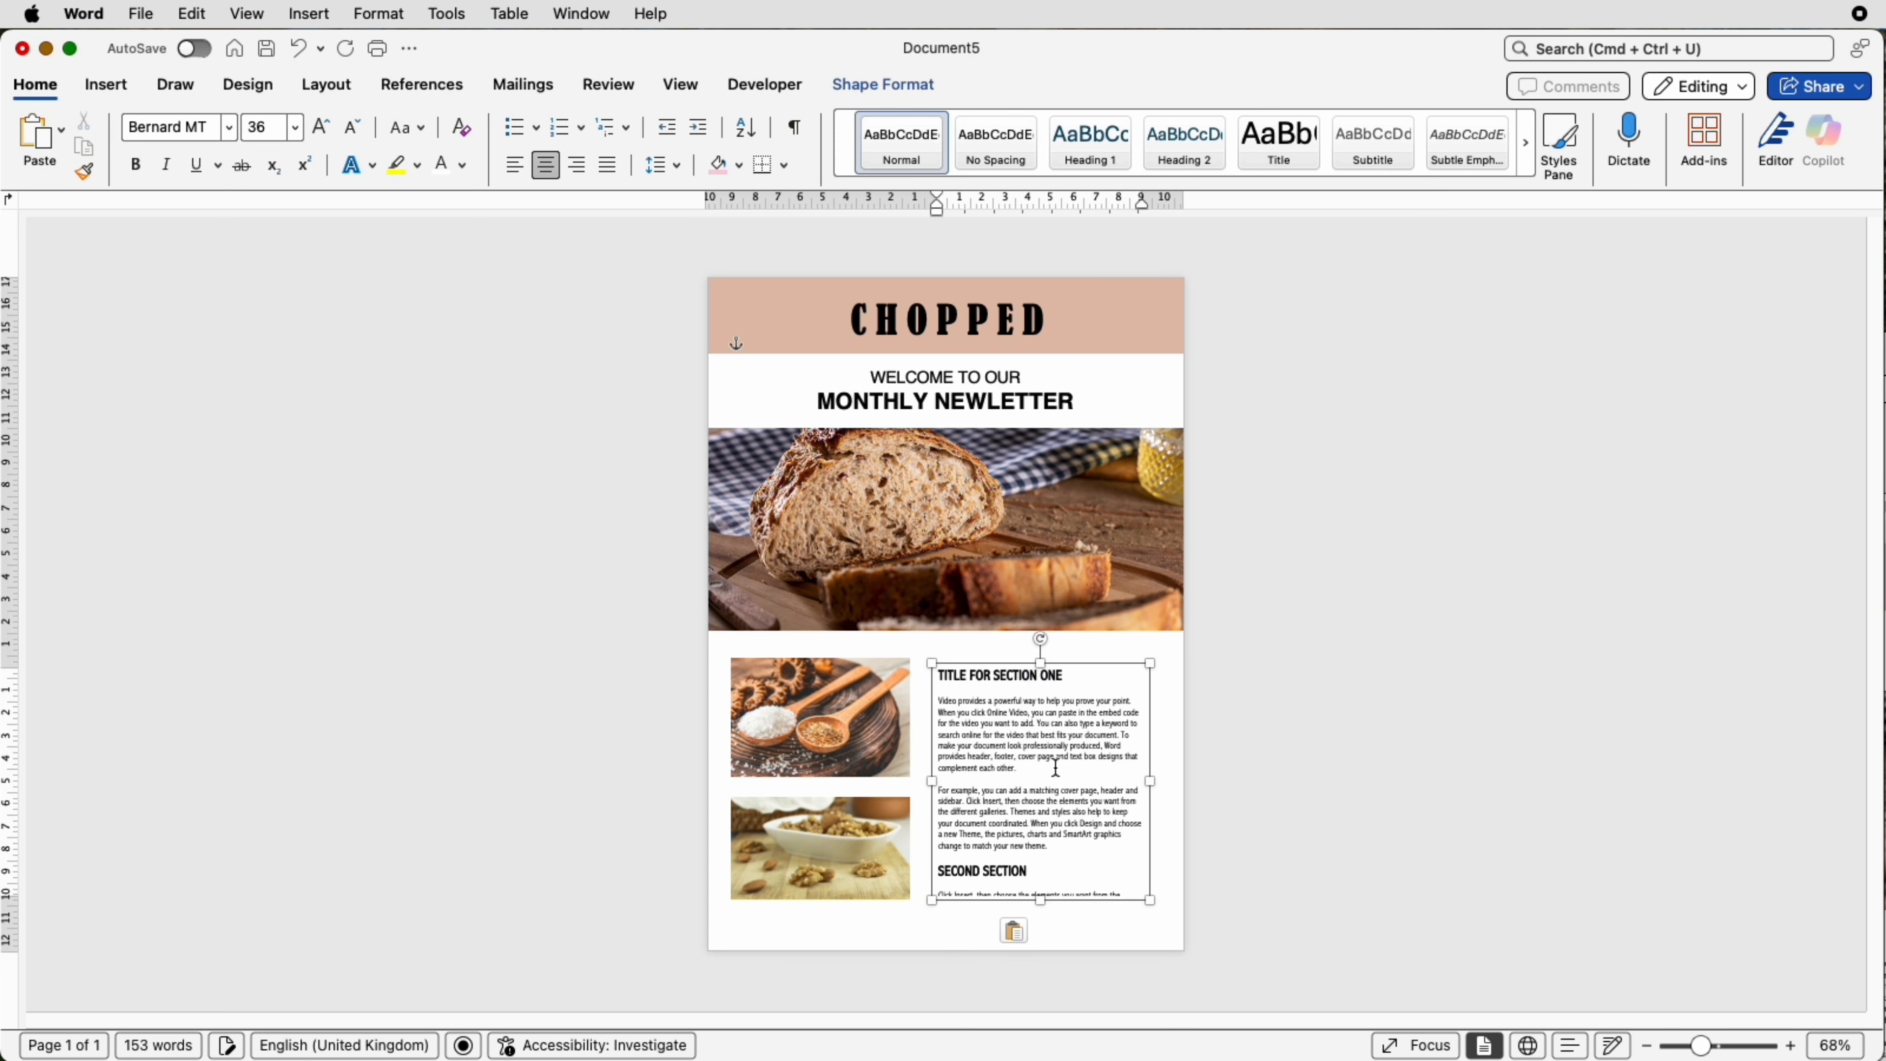
pyautogui.moveTo(1042, 903); pyautogui.dragTo(1040, 920)
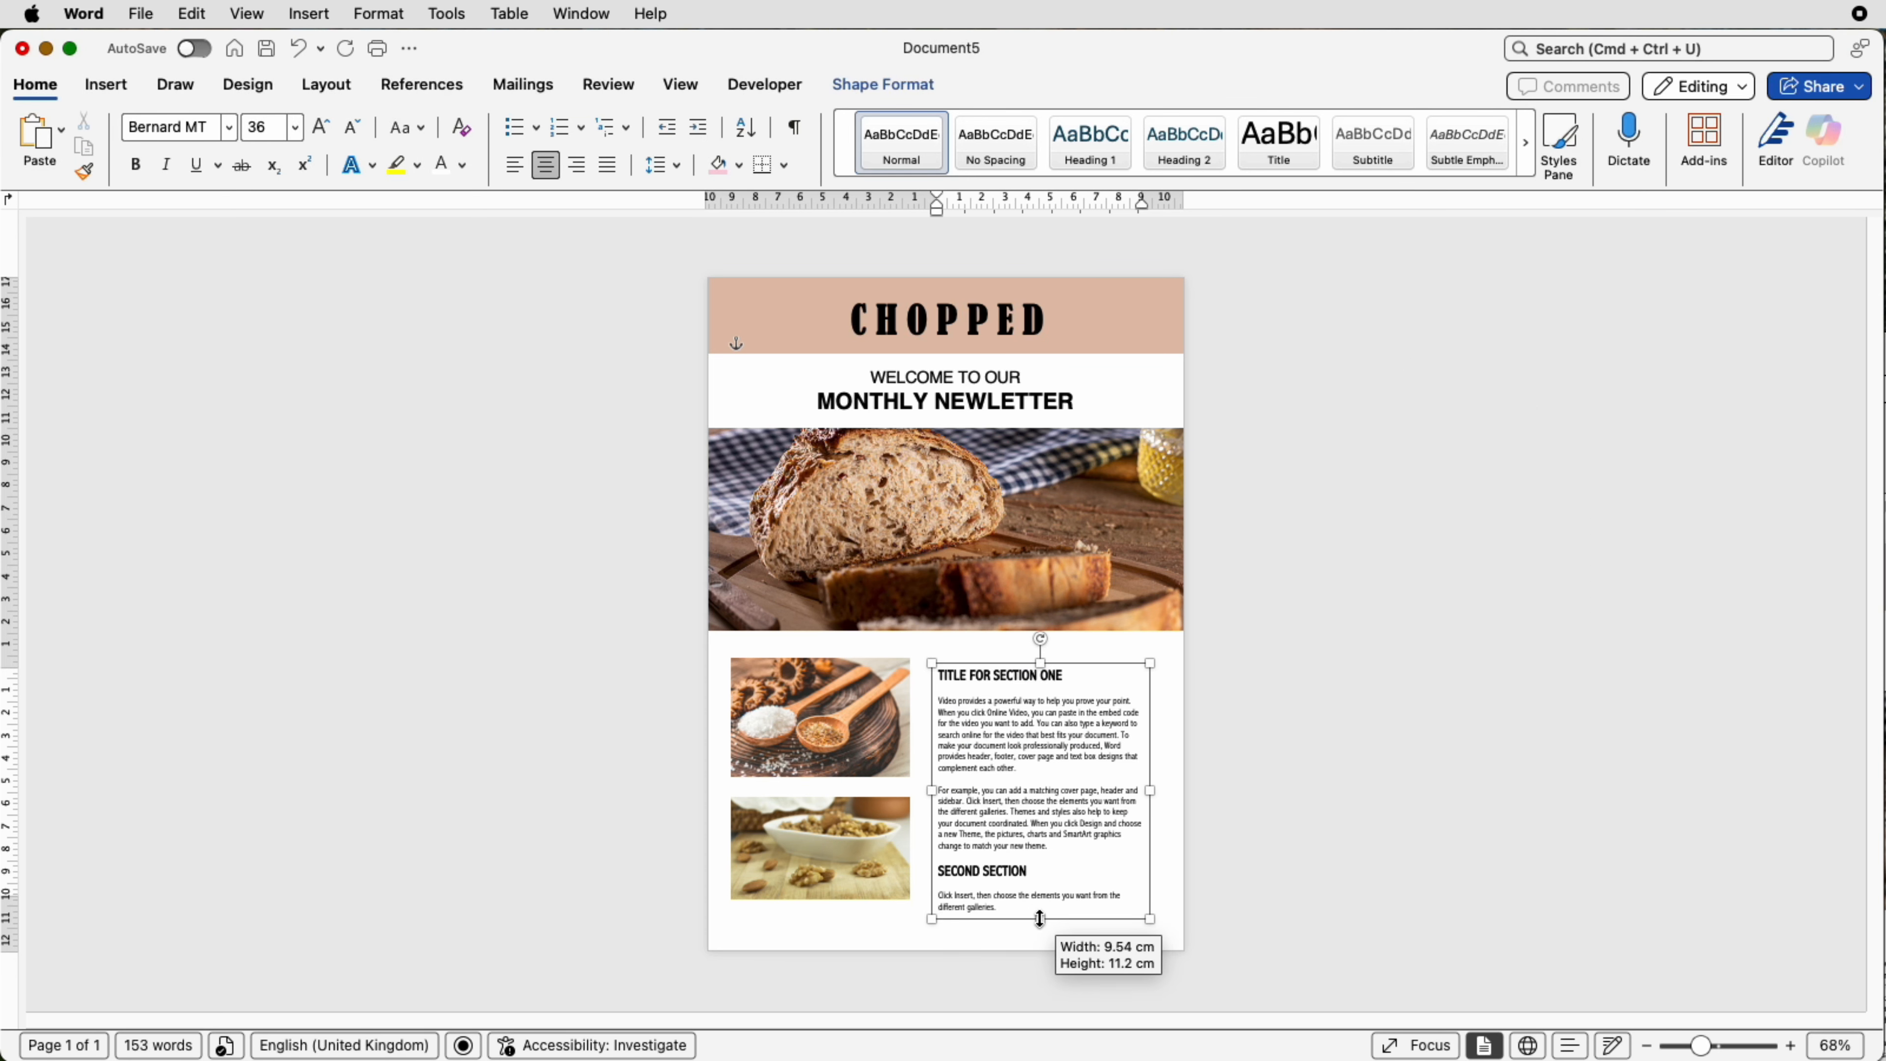
pyautogui.moveTo(1153, 792); pyautogui.dragTo(1162, 792)
pyautogui.moveTo(931, 790); pyautogui.dragTo(924, 791)
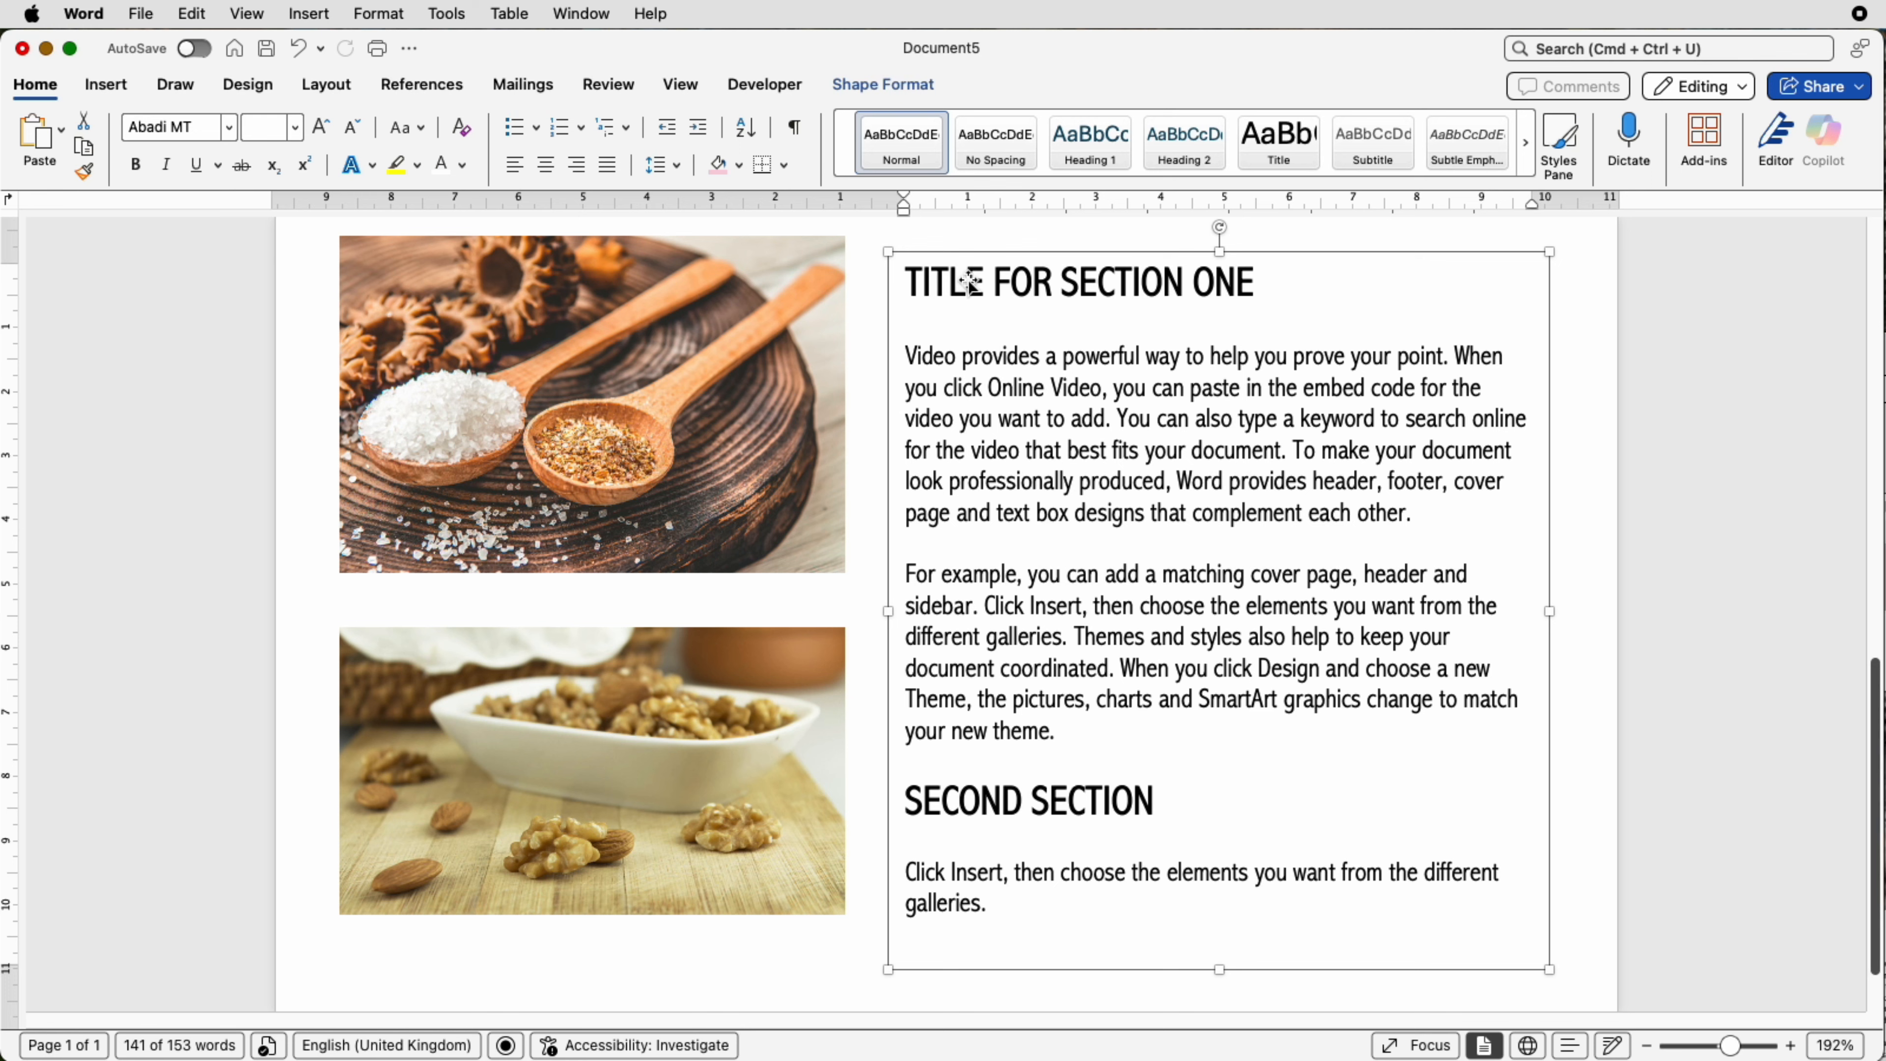
# Step: Nudge the article text box right alongside the pictures and slightly narrow it
pyautogui.moveTo(969, 281); pyautogui.dragTo(891, 250)
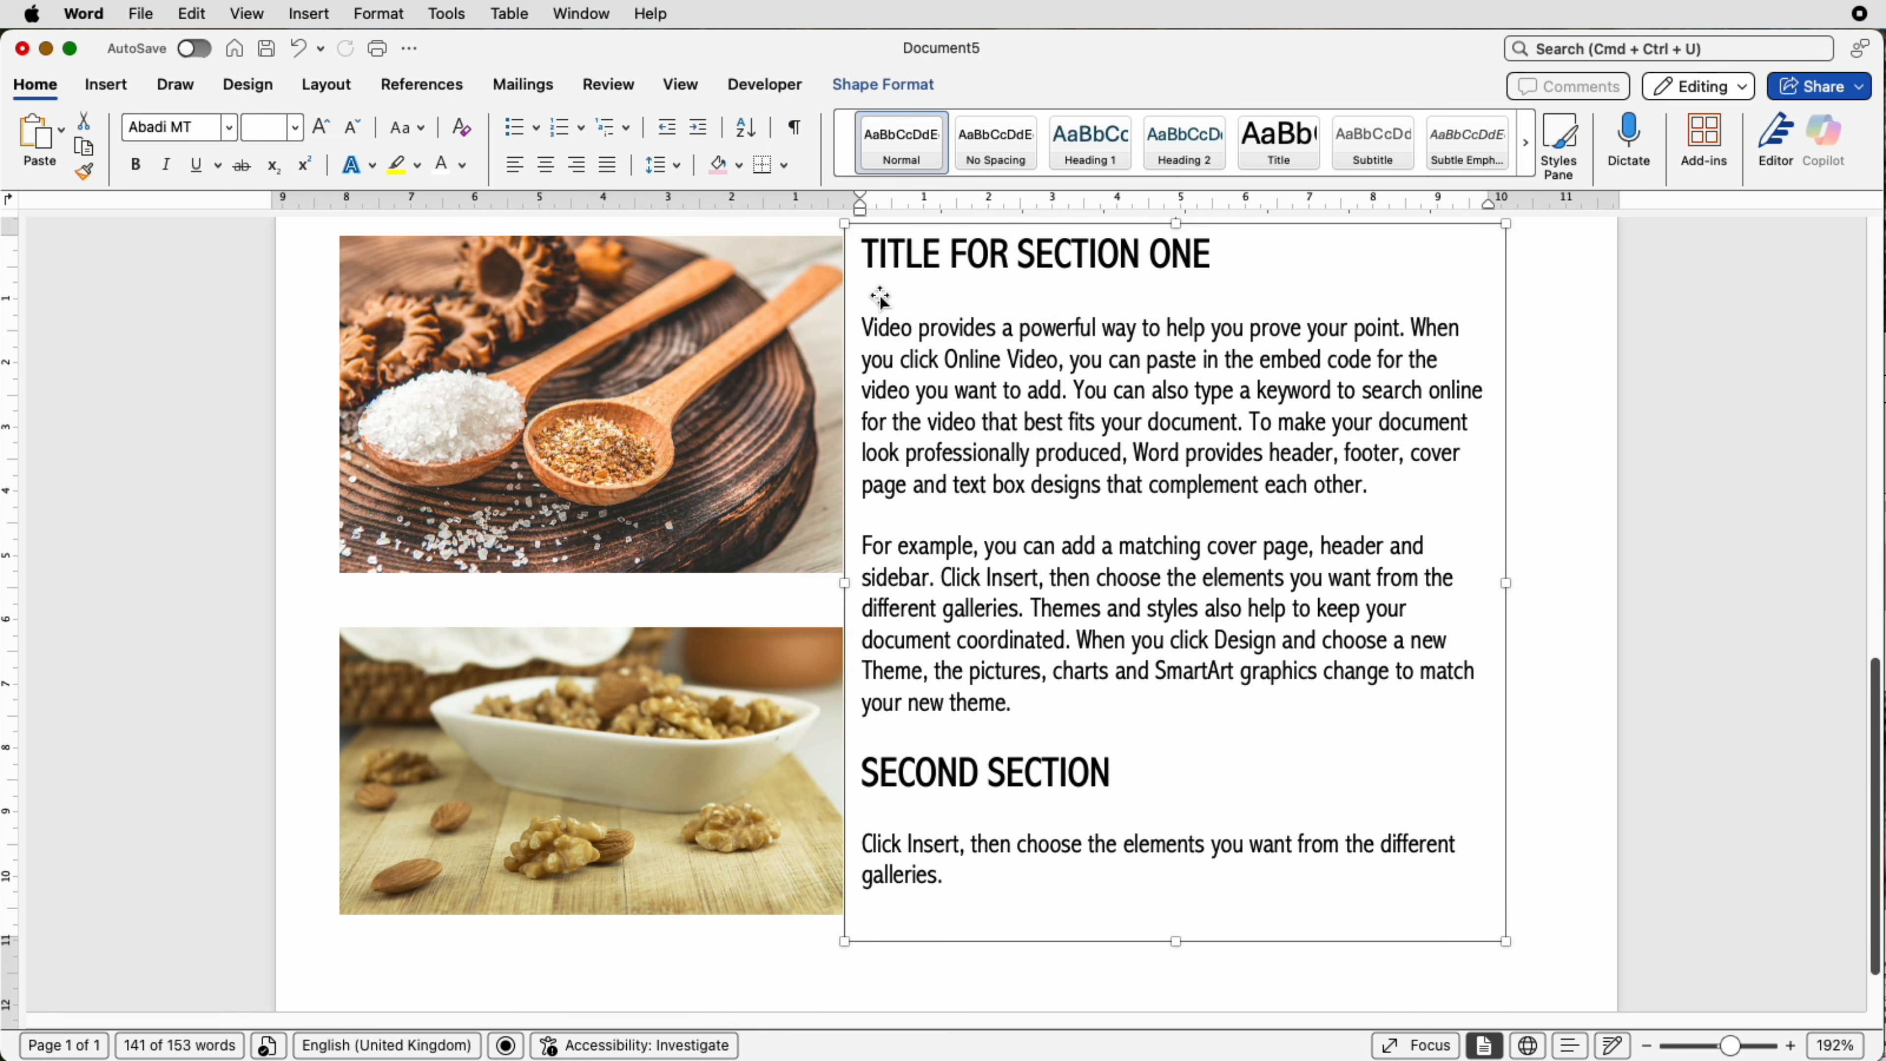
pyautogui.press('super+z')
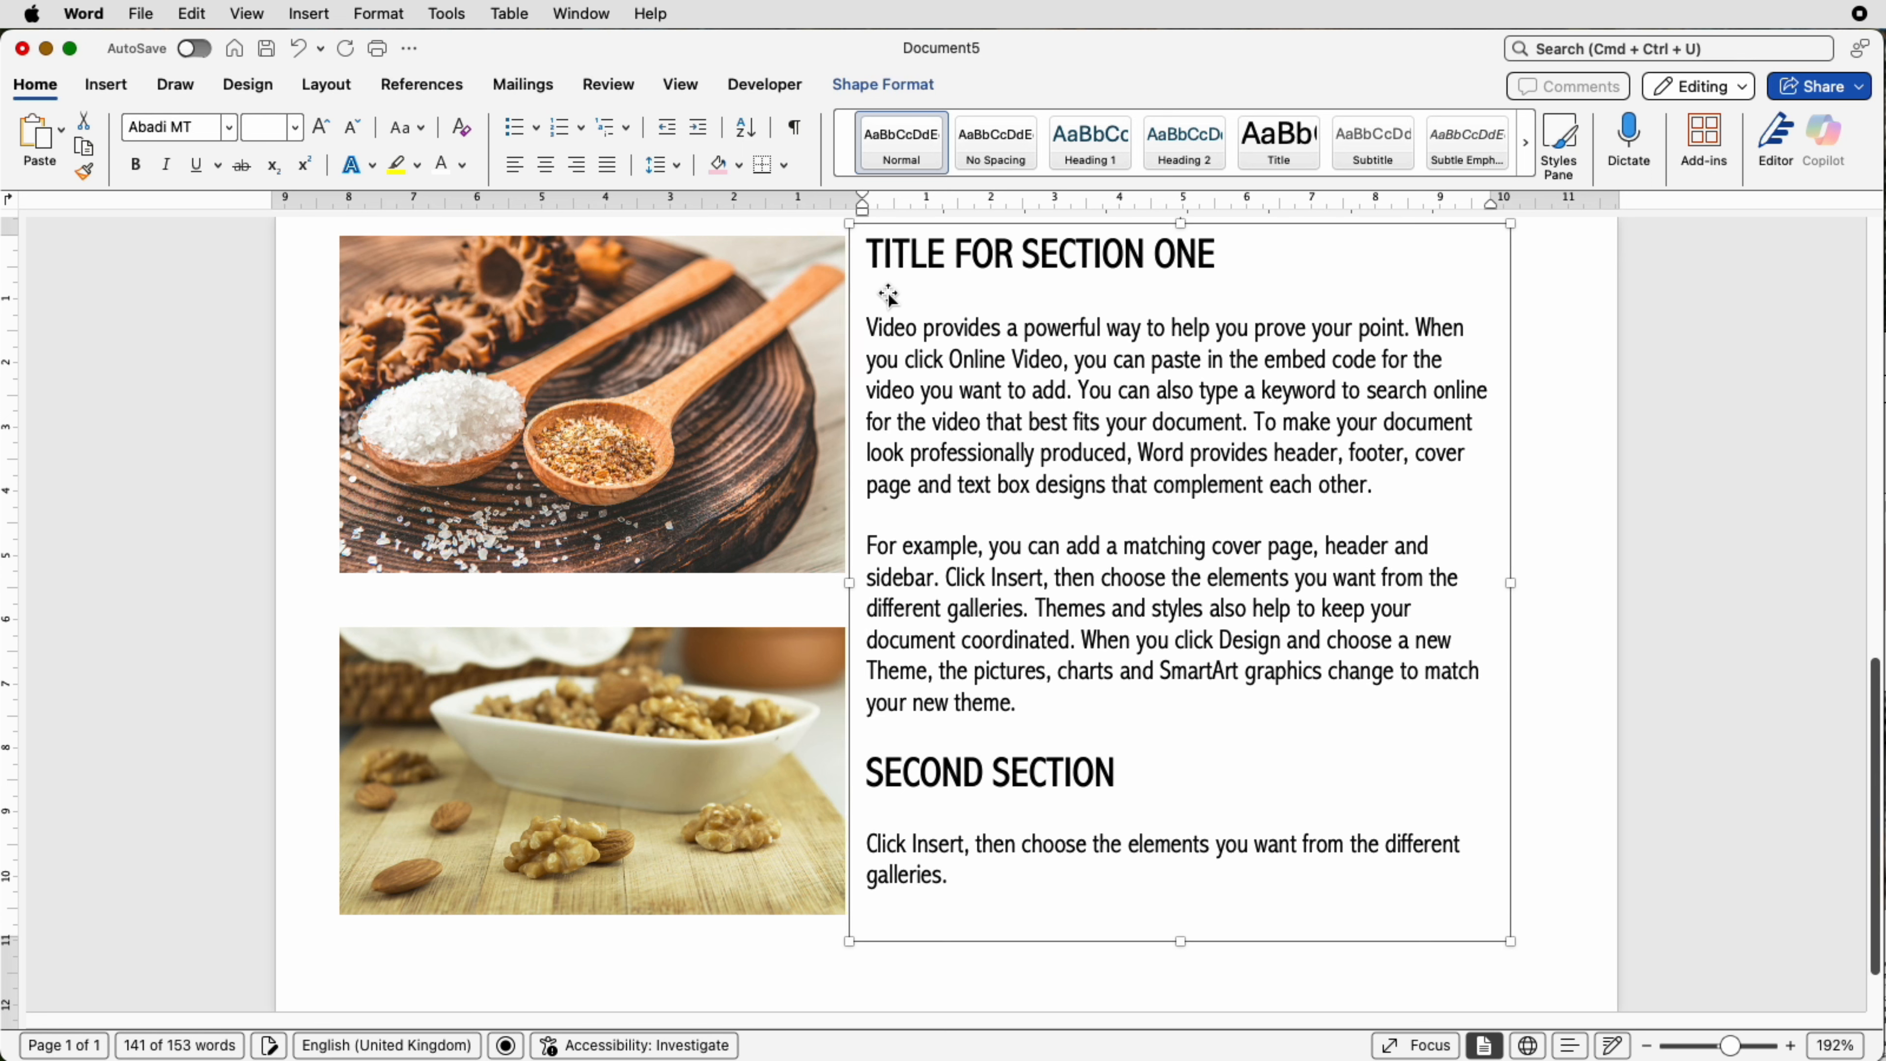
pyautogui.moveTo(889, 295); pyautogui.dragTo(934, 296)
pyautogui.moveTo(1562, 586); pyautogui.dragTo(1554, 586)
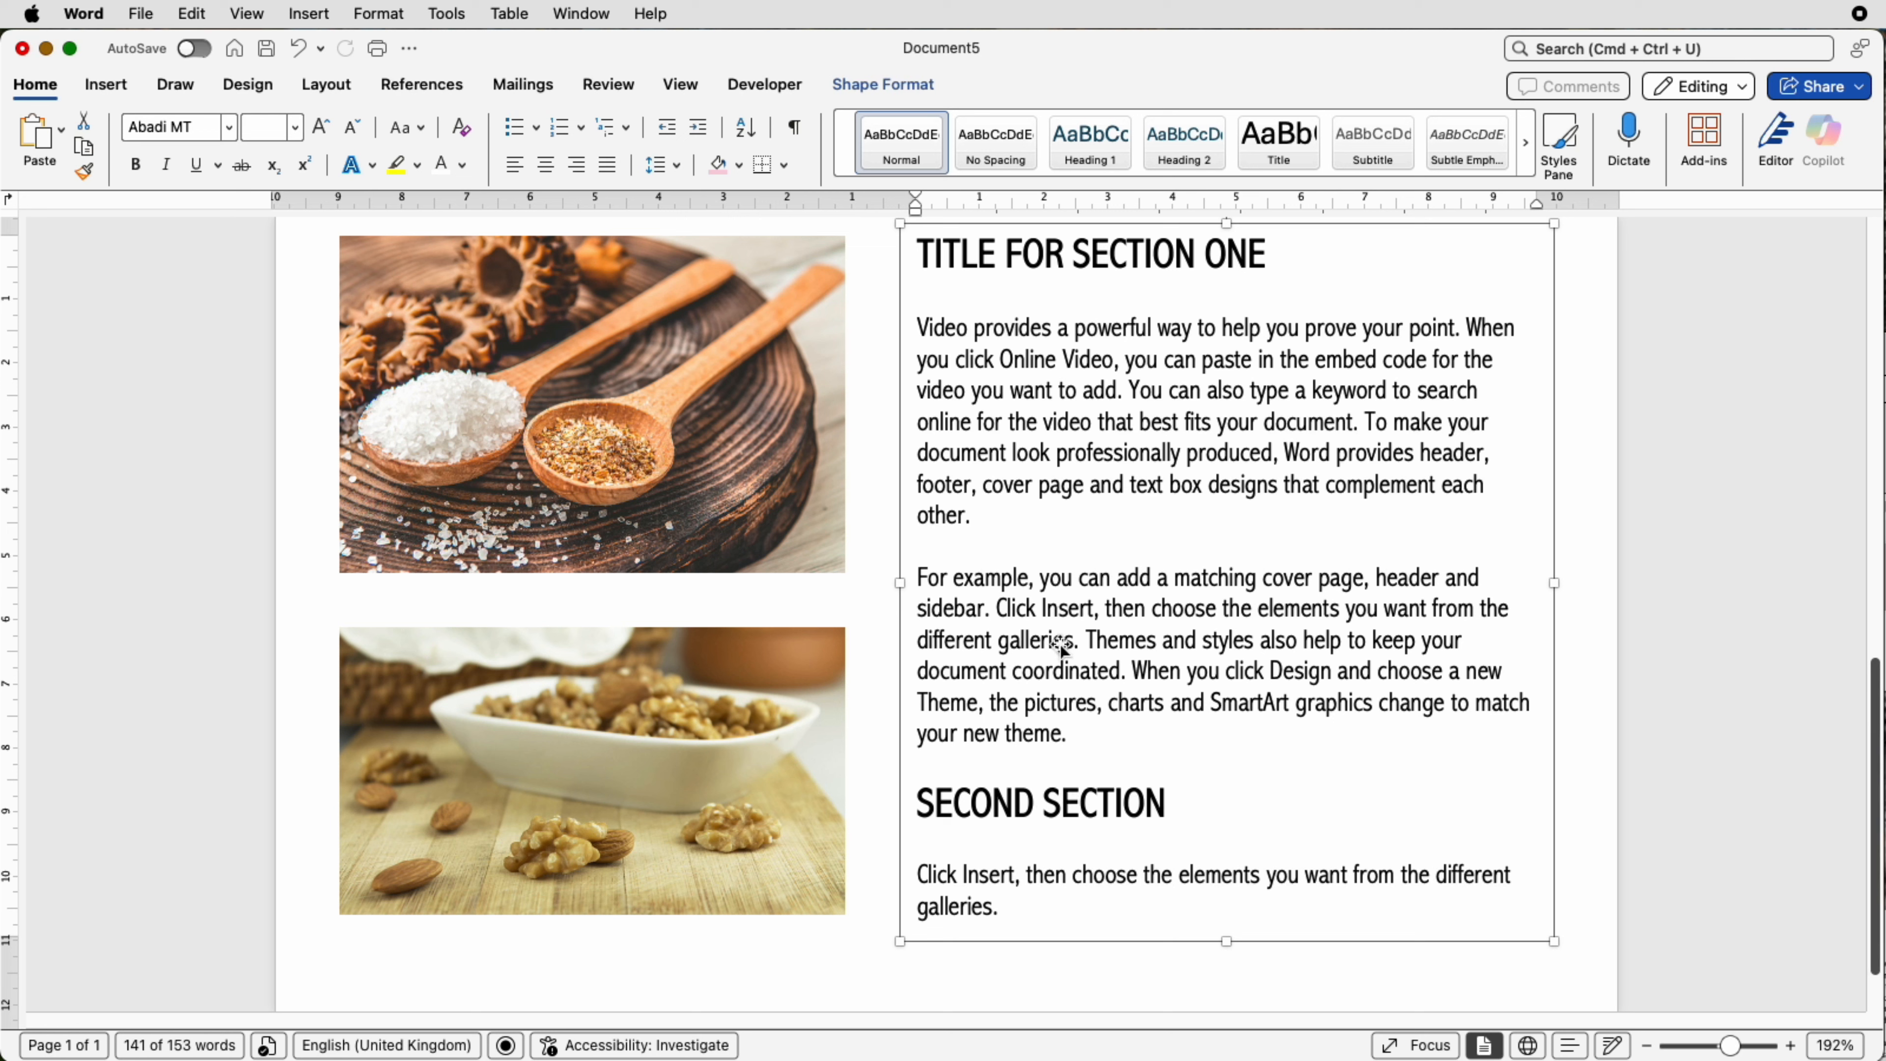
pyautogui.click(1015, 257)
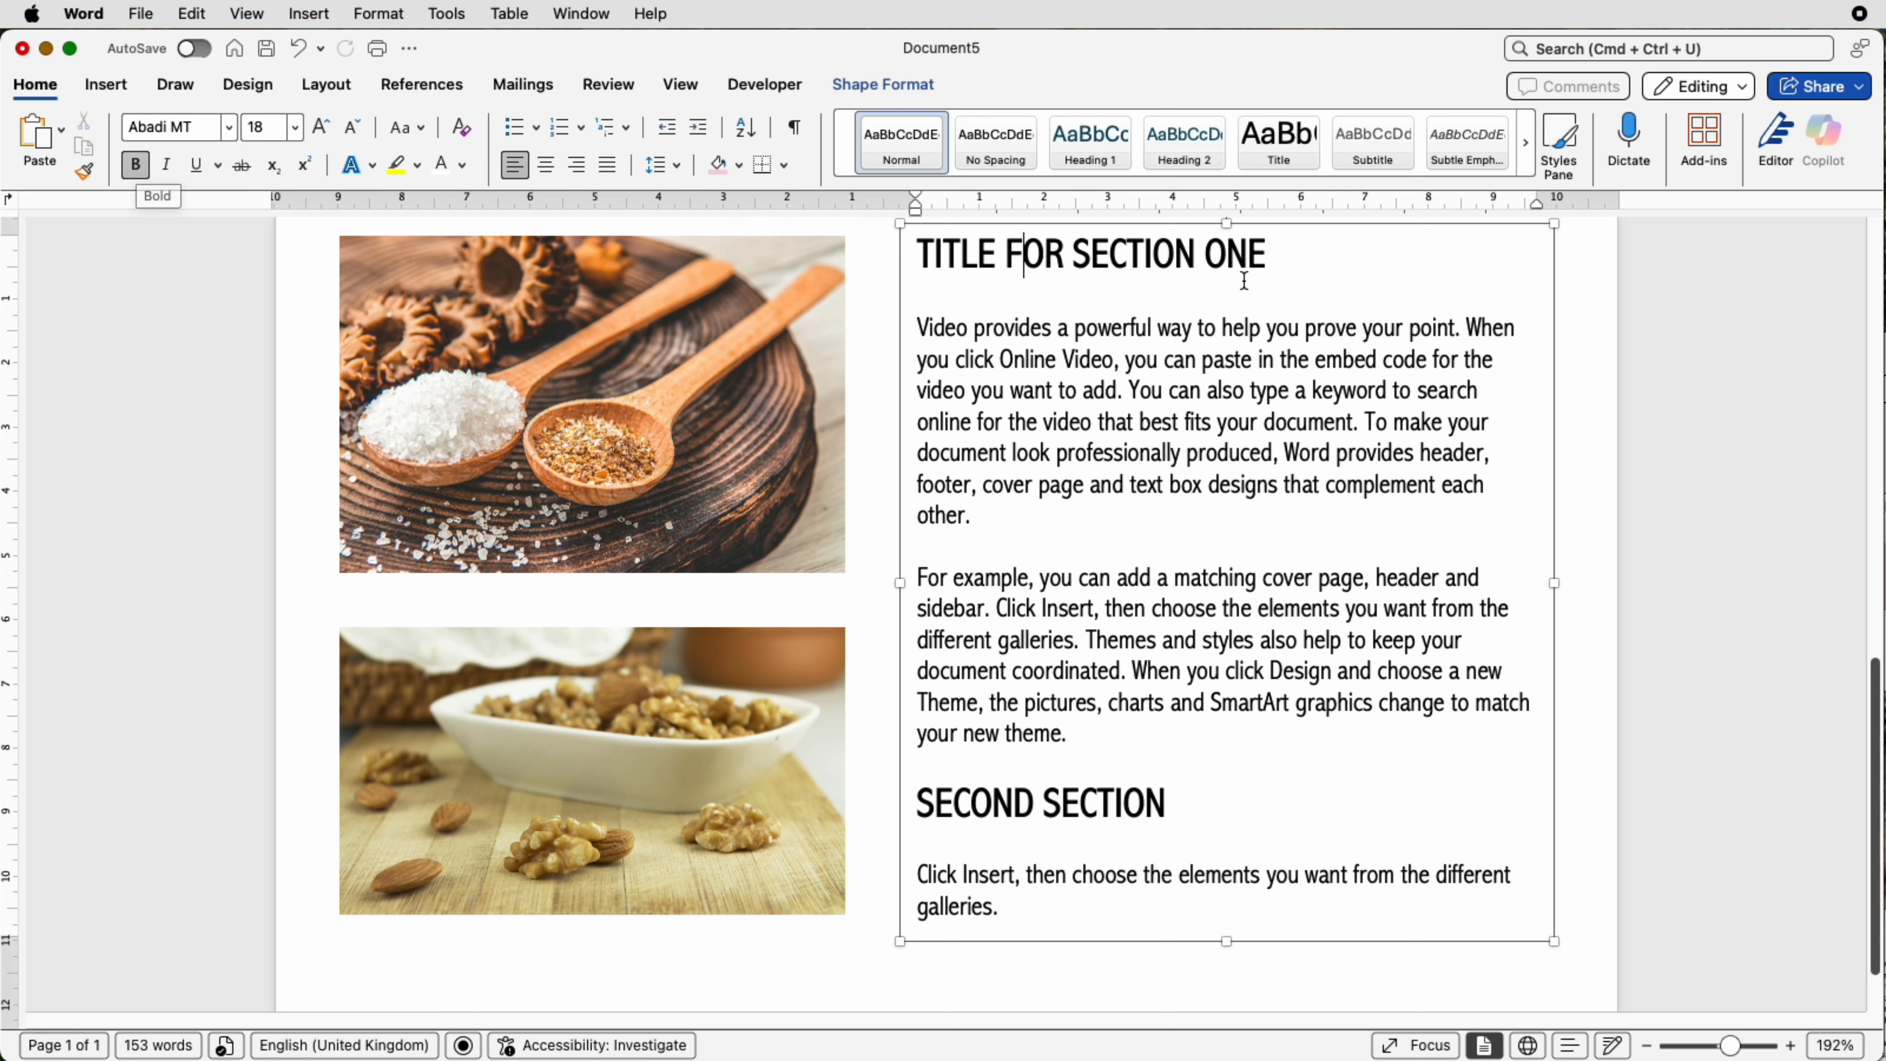
pyautogui.click(1162, 358)
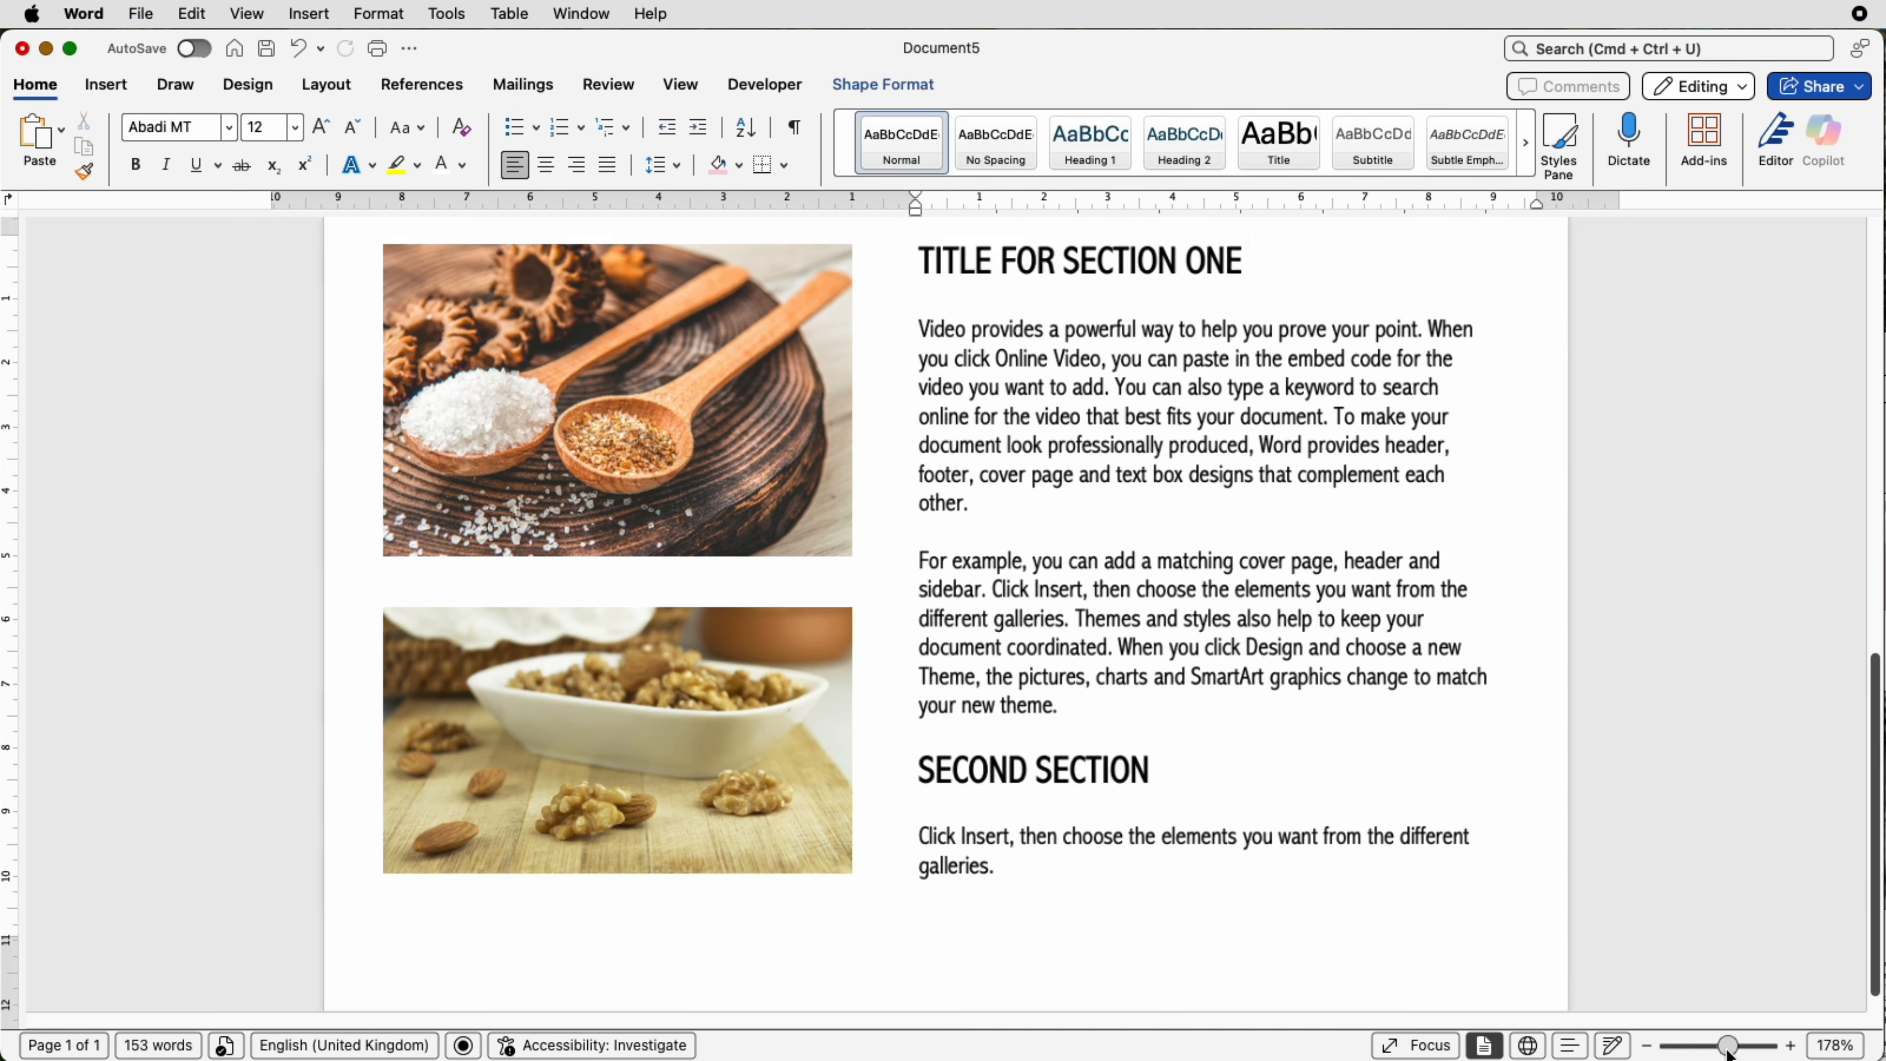
pyautogui.moveTo(1730, 1045); pyautogui.dragTo(1700, 1051)
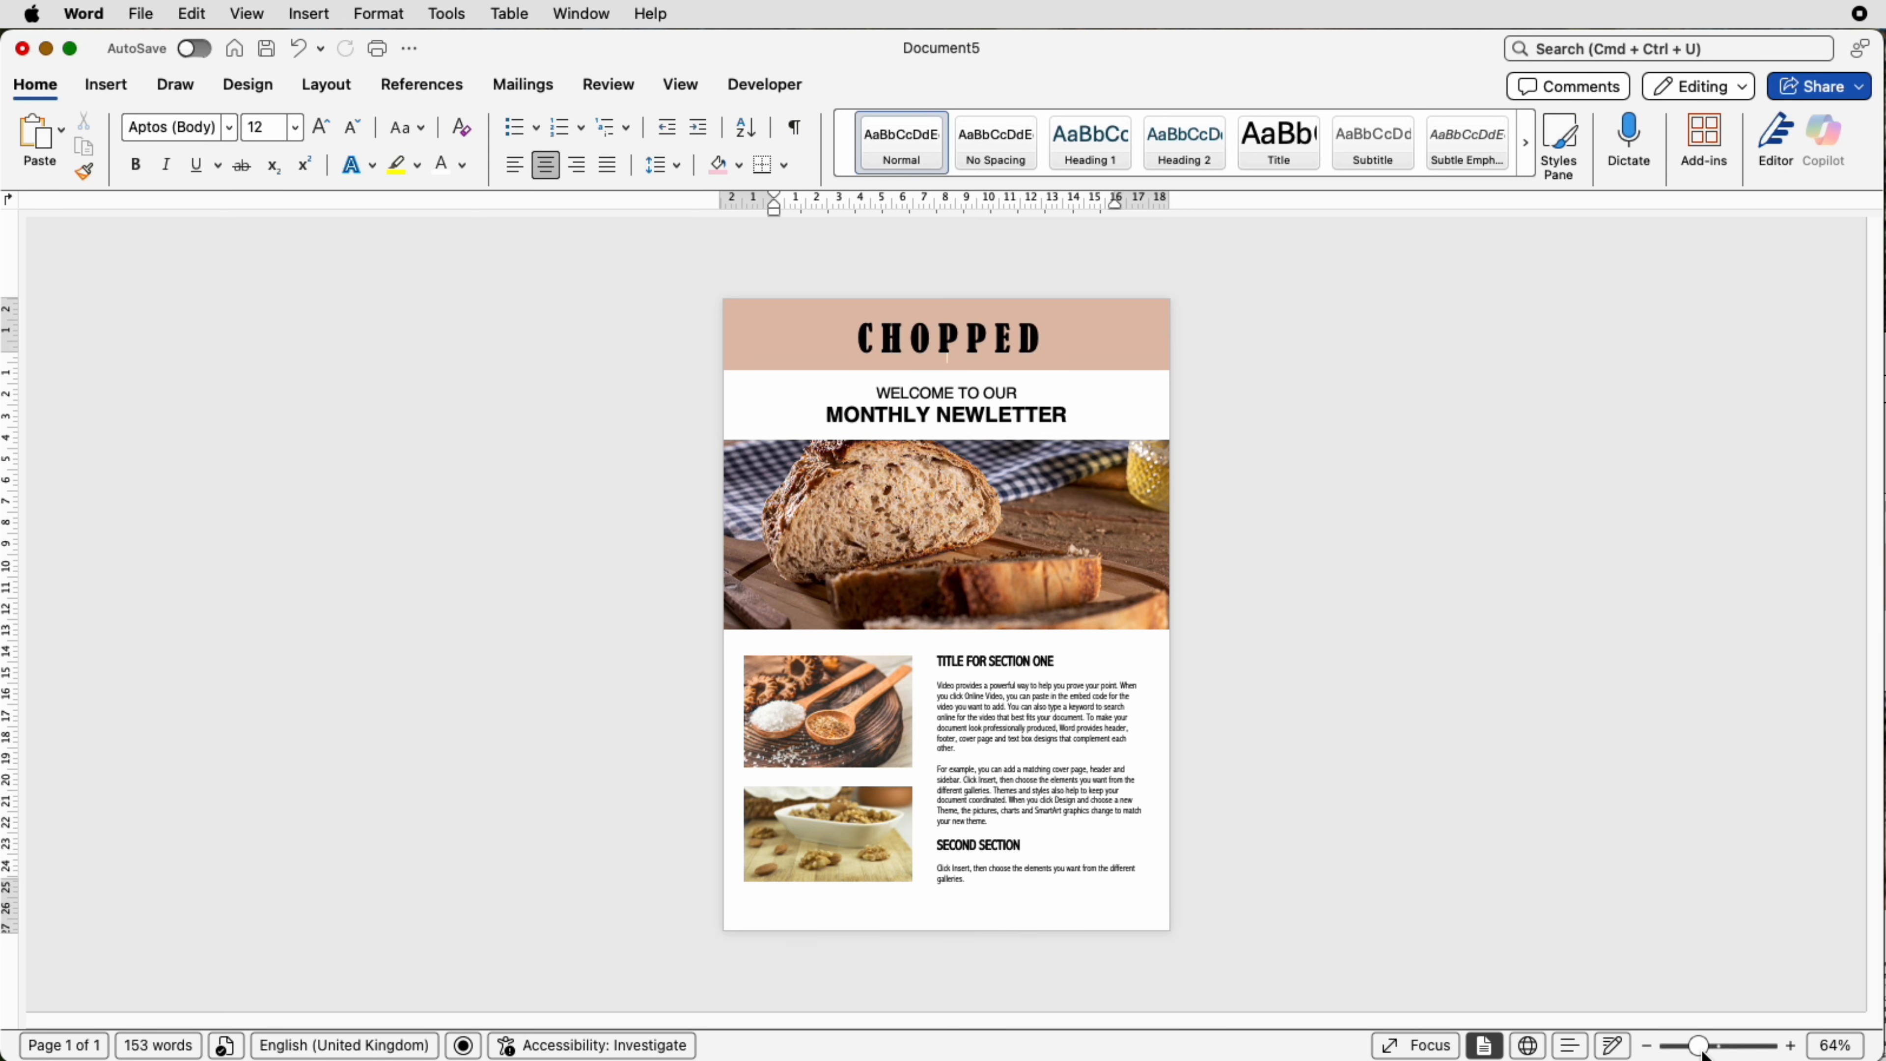
pyautogui.moveTo(1705, 1047); pyautogui.dragTo(1710, 1048)
pyautogui.click(1031, 777)
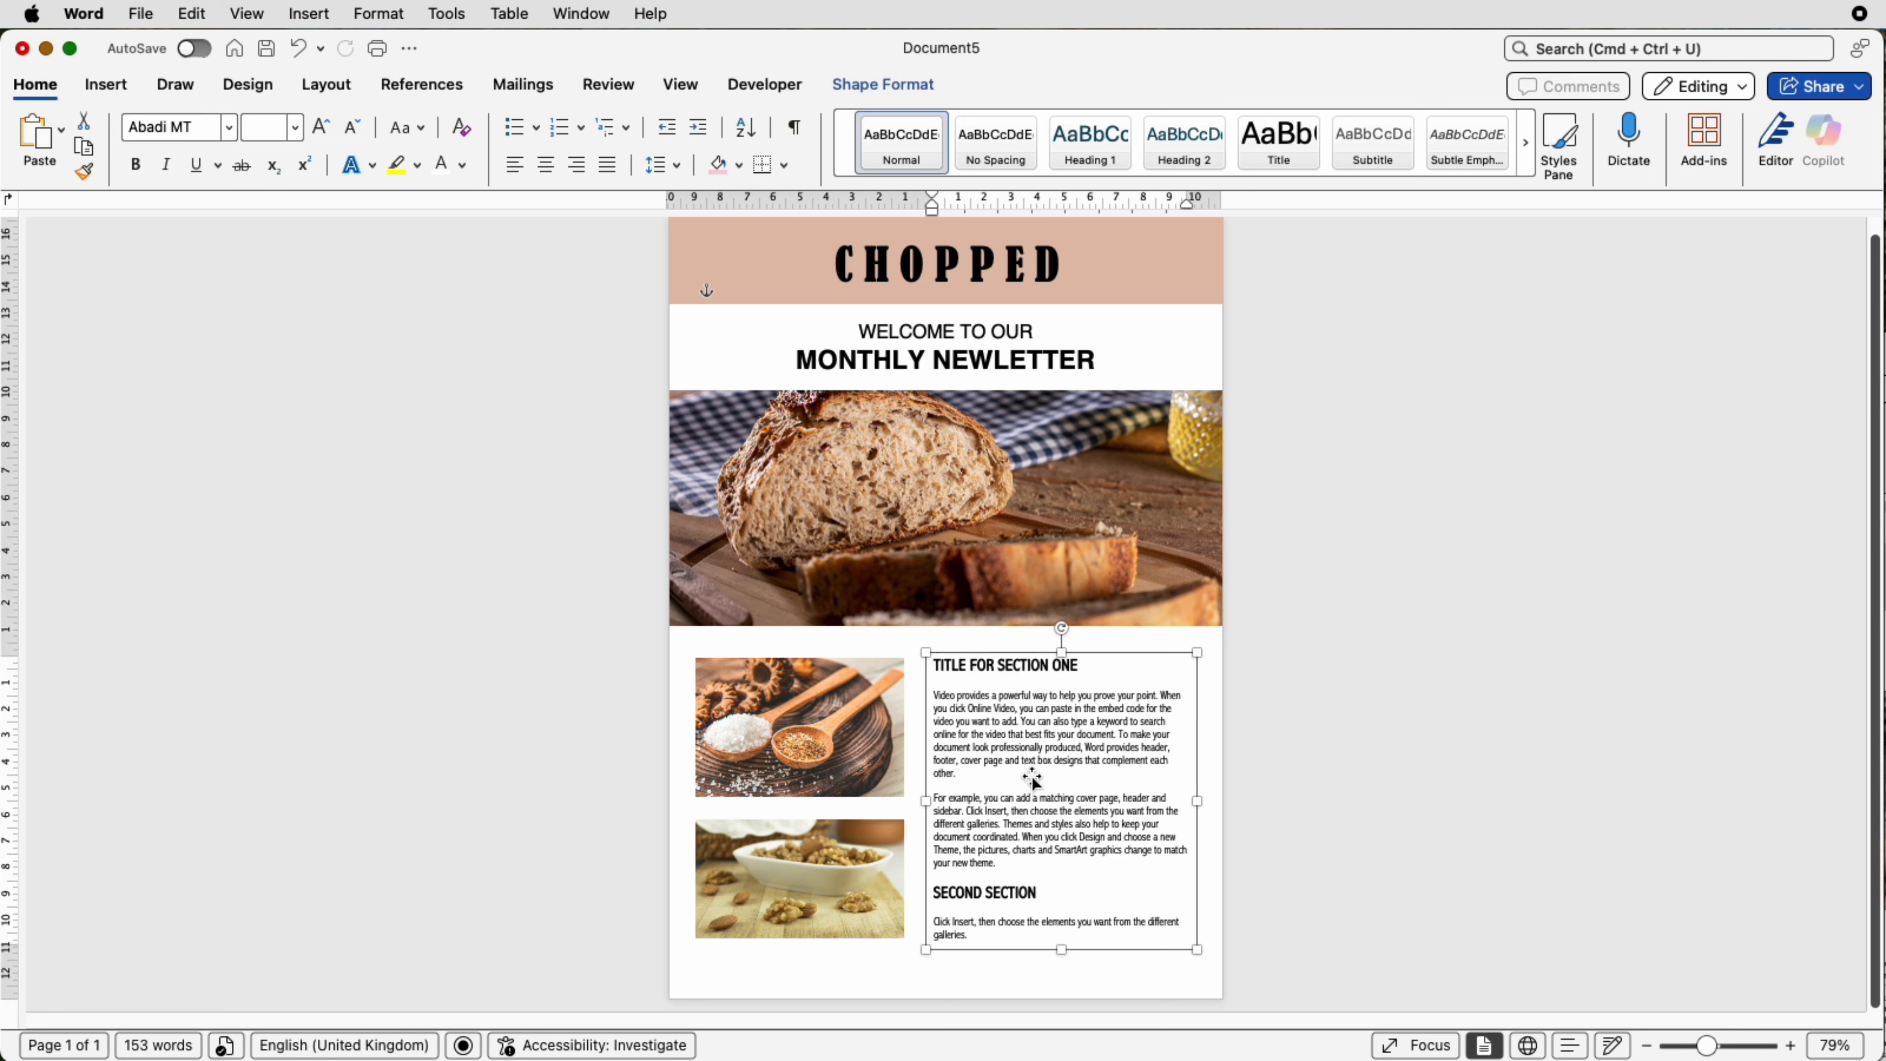
pyautogui.moveTo(1029, 775); pyautogui.dragTo(854, 771)
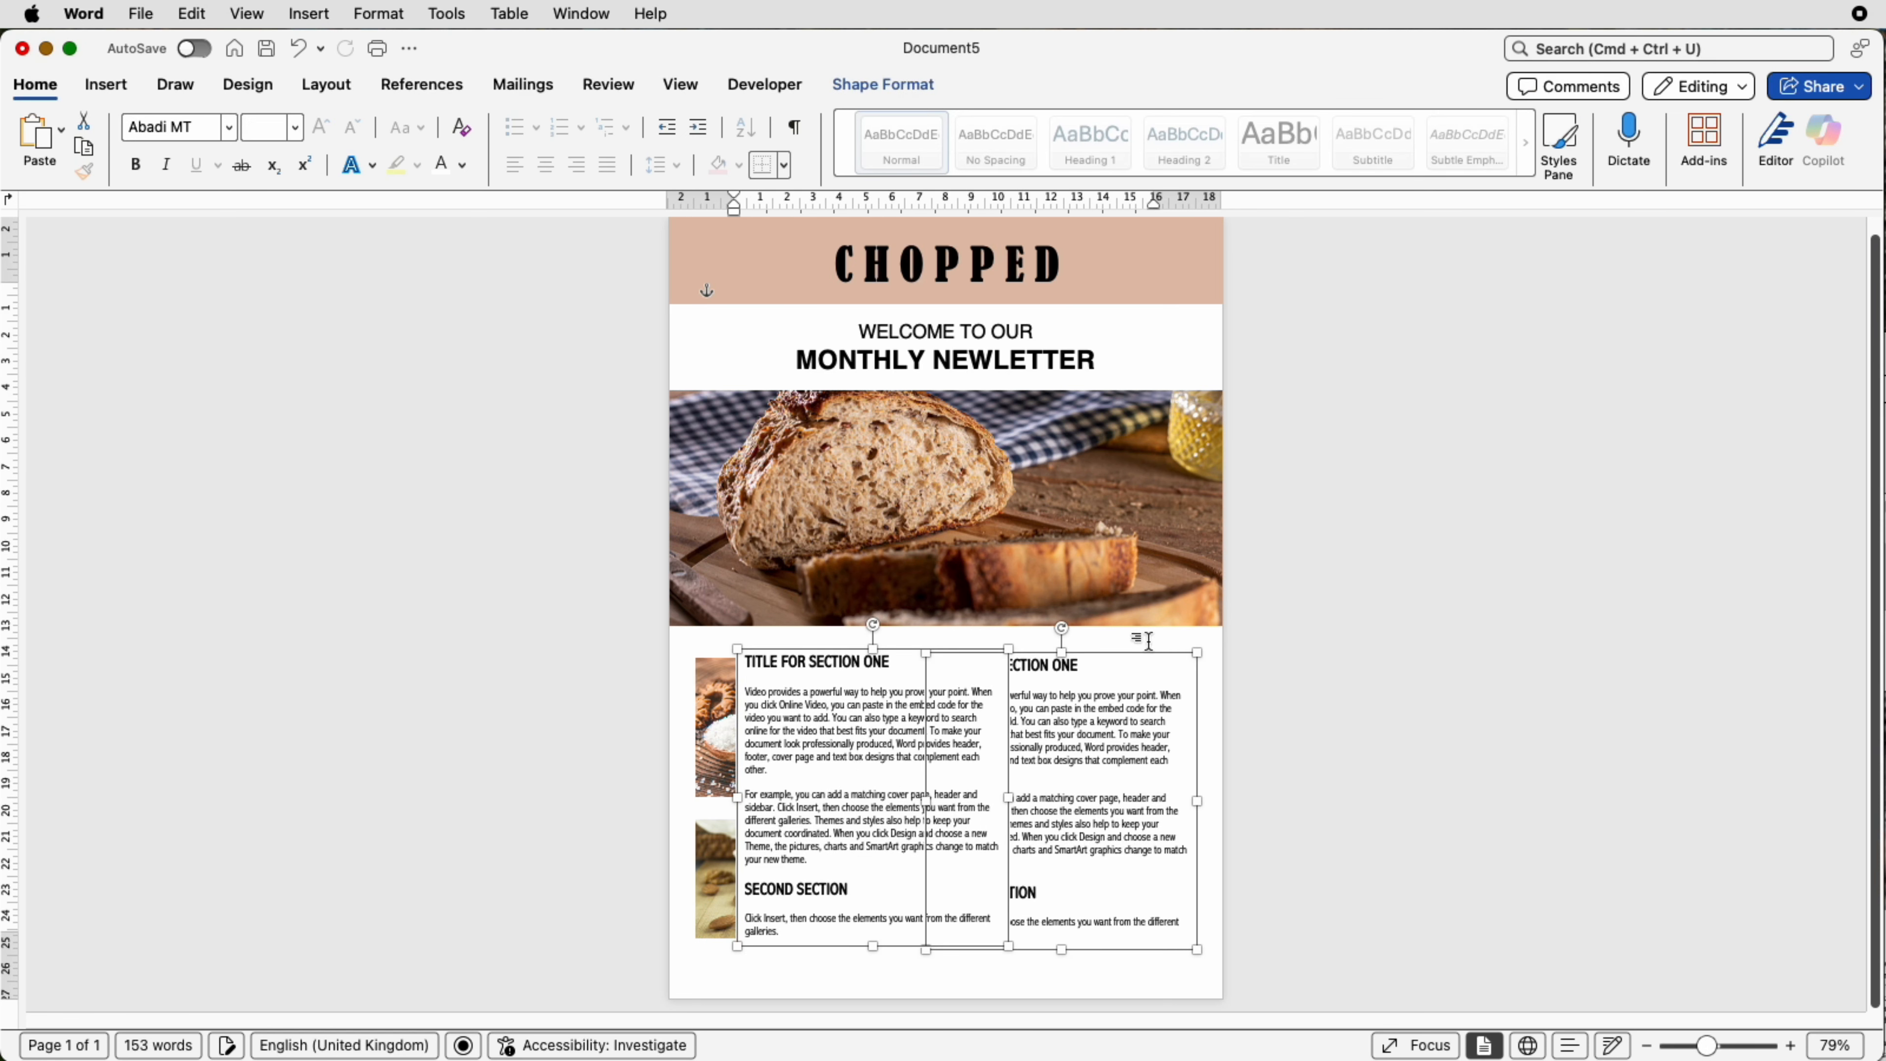
pyautogui.click(1142, 641)
pyautogui.click(907, 754)
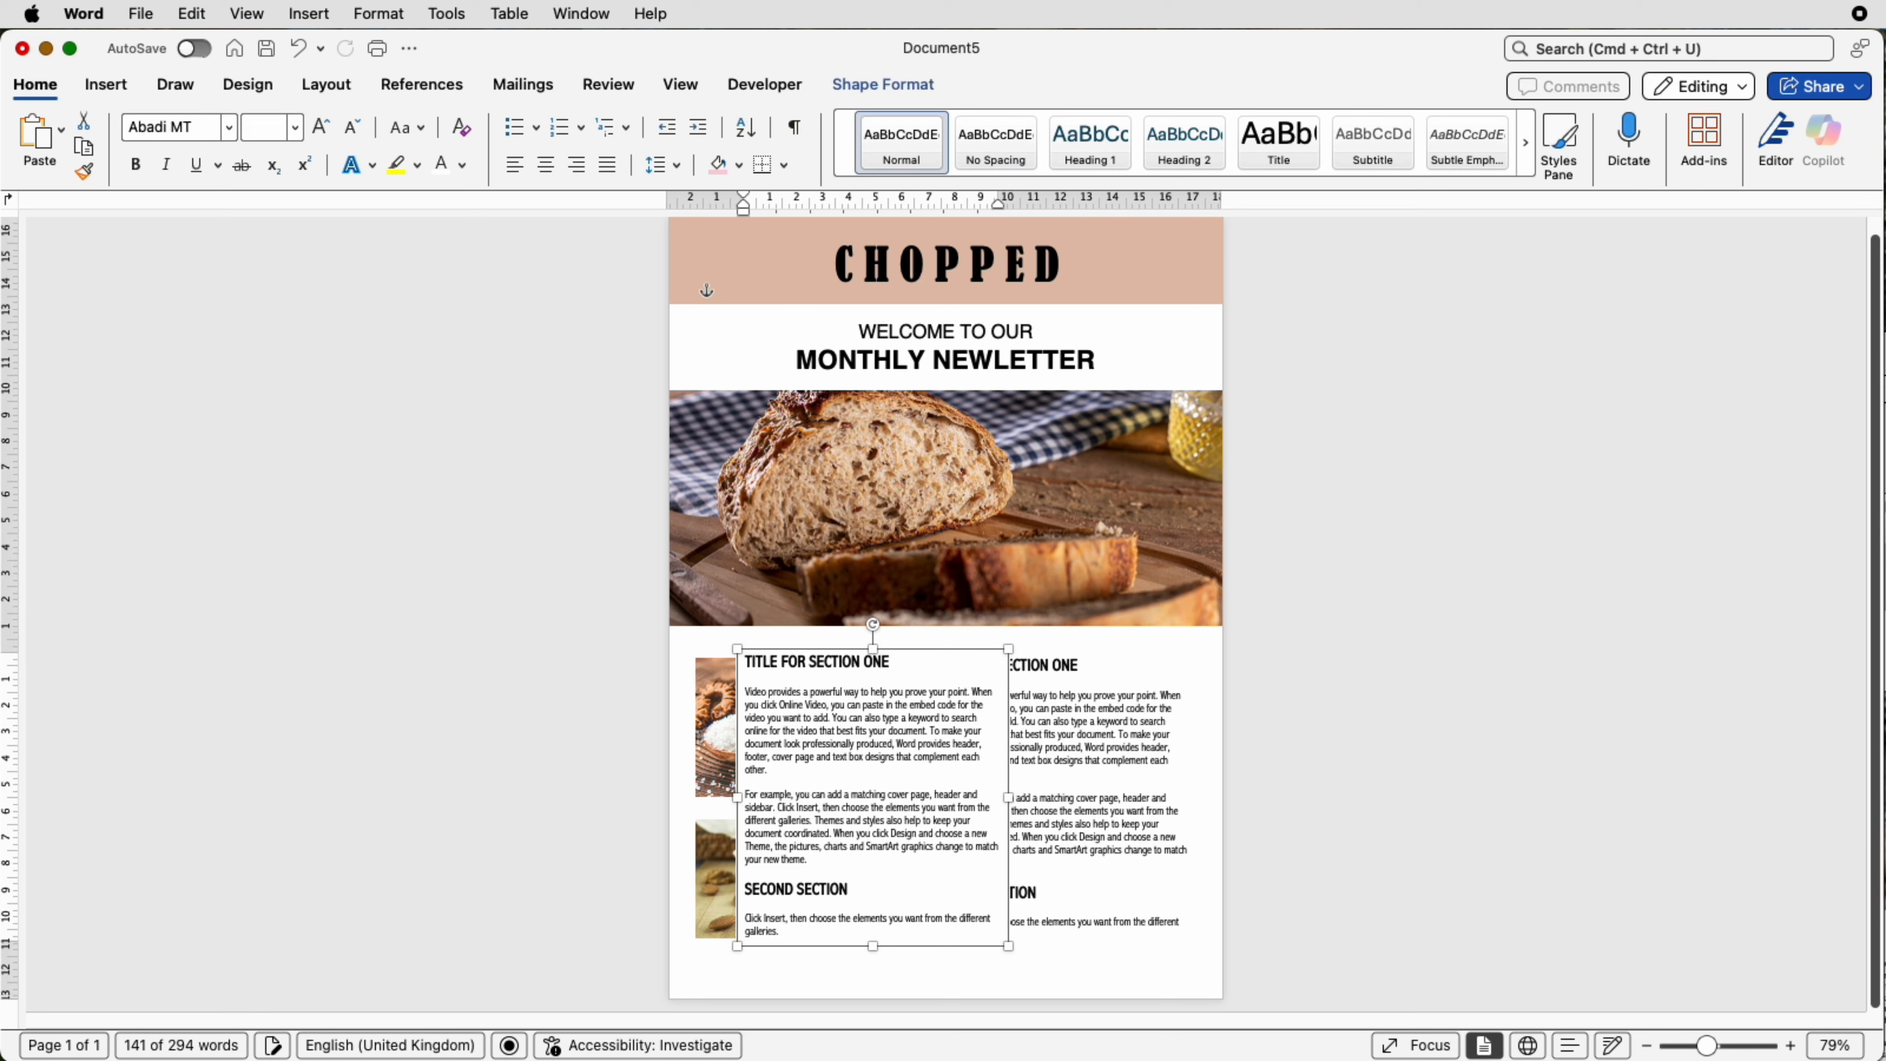
pyautogui.moveTo(797, 932); pyautogui.dragTo(761, 661)
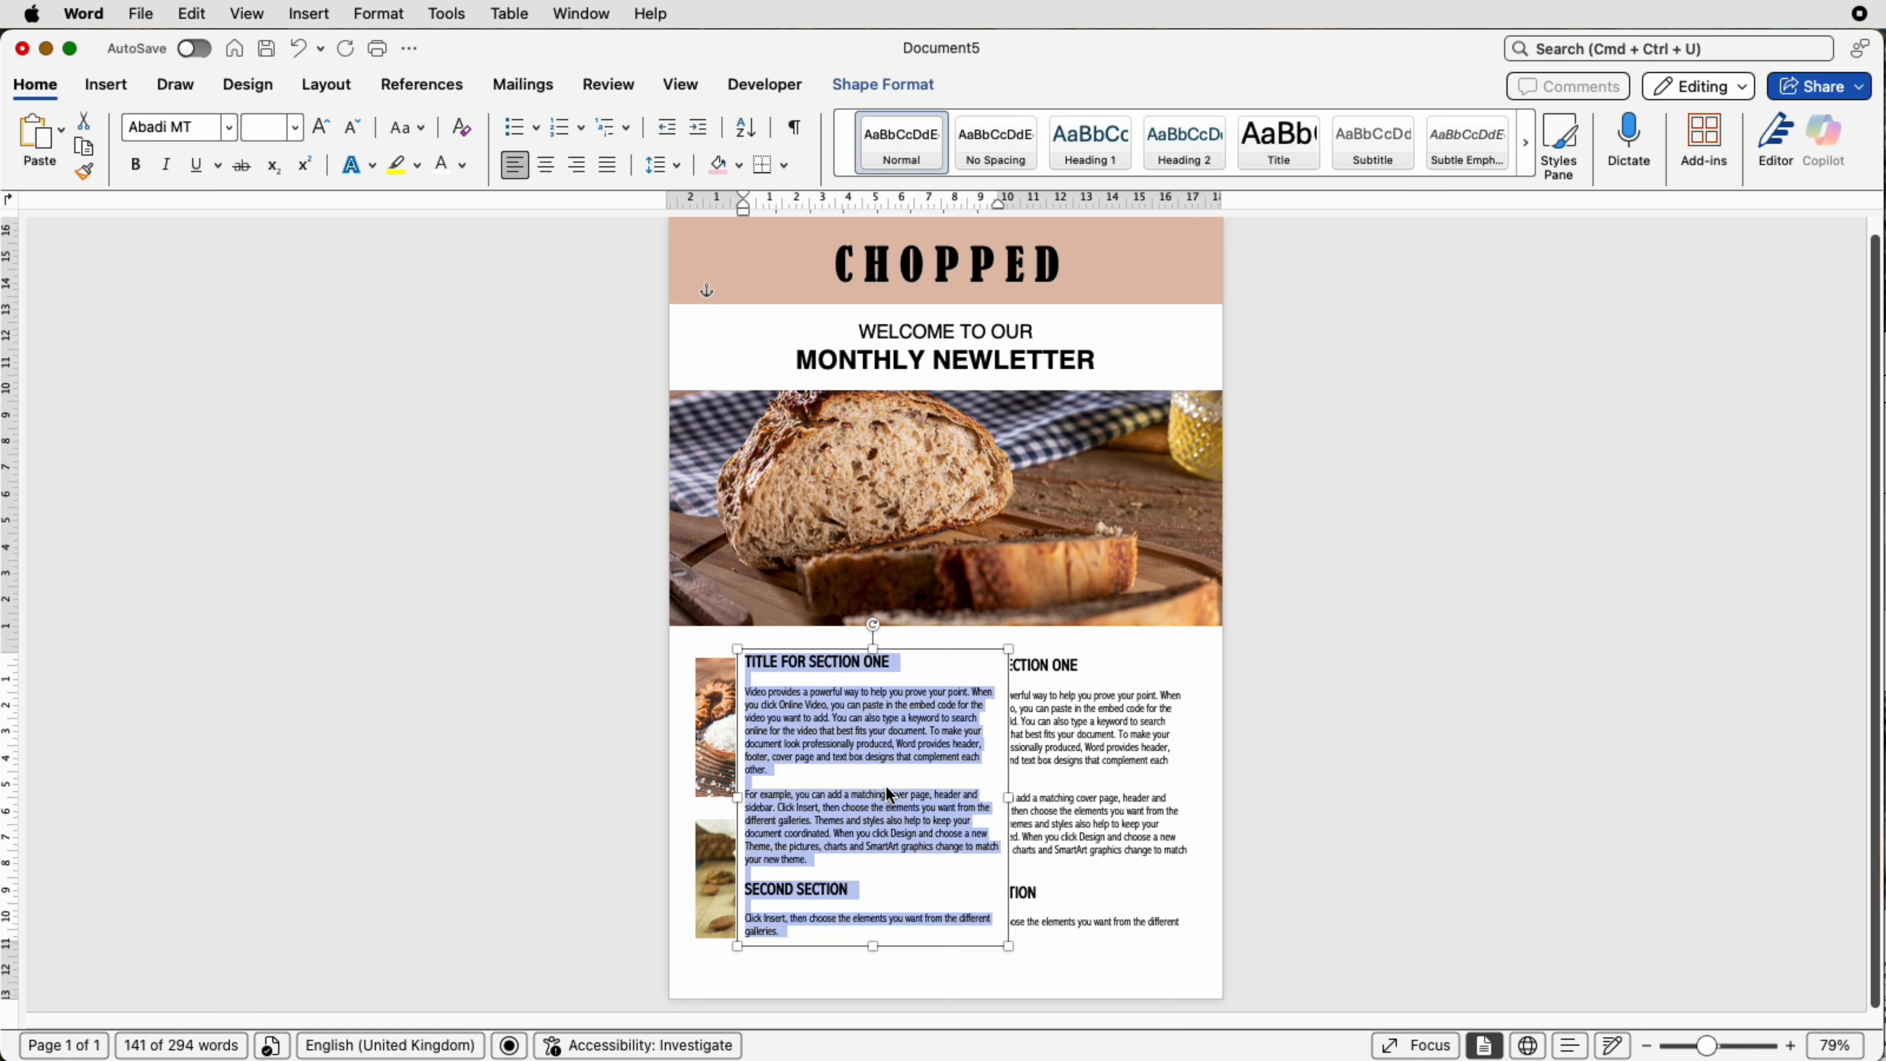
pyautogui.write('www.chopped.com')
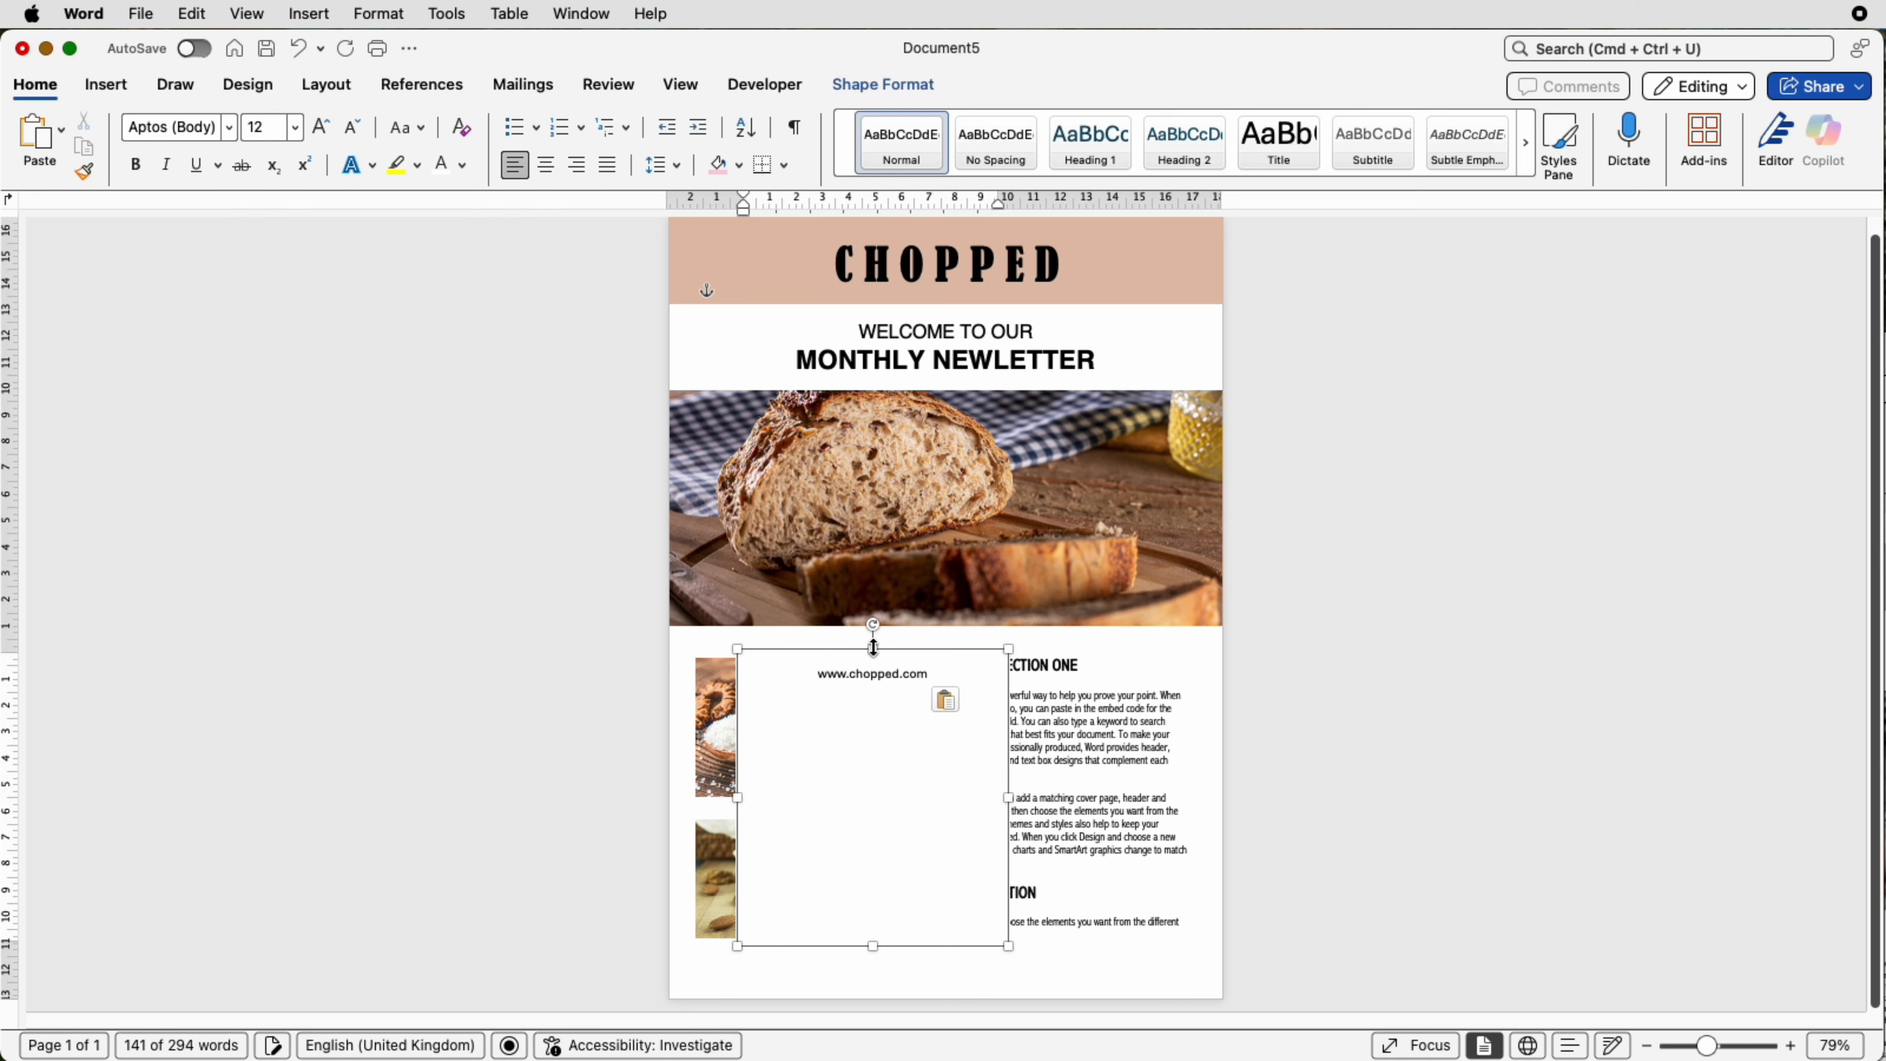
# Step: Move the website text box down to the bottom of the page below the pictures
pyautogui.moveTo(873, 647); pyautogui.dragTo(904, 942)
pyautogui.scroll(10, 903, 942)
pyautogui.scroll(-1, 903, 943)
pyautogui.click(842, 825)
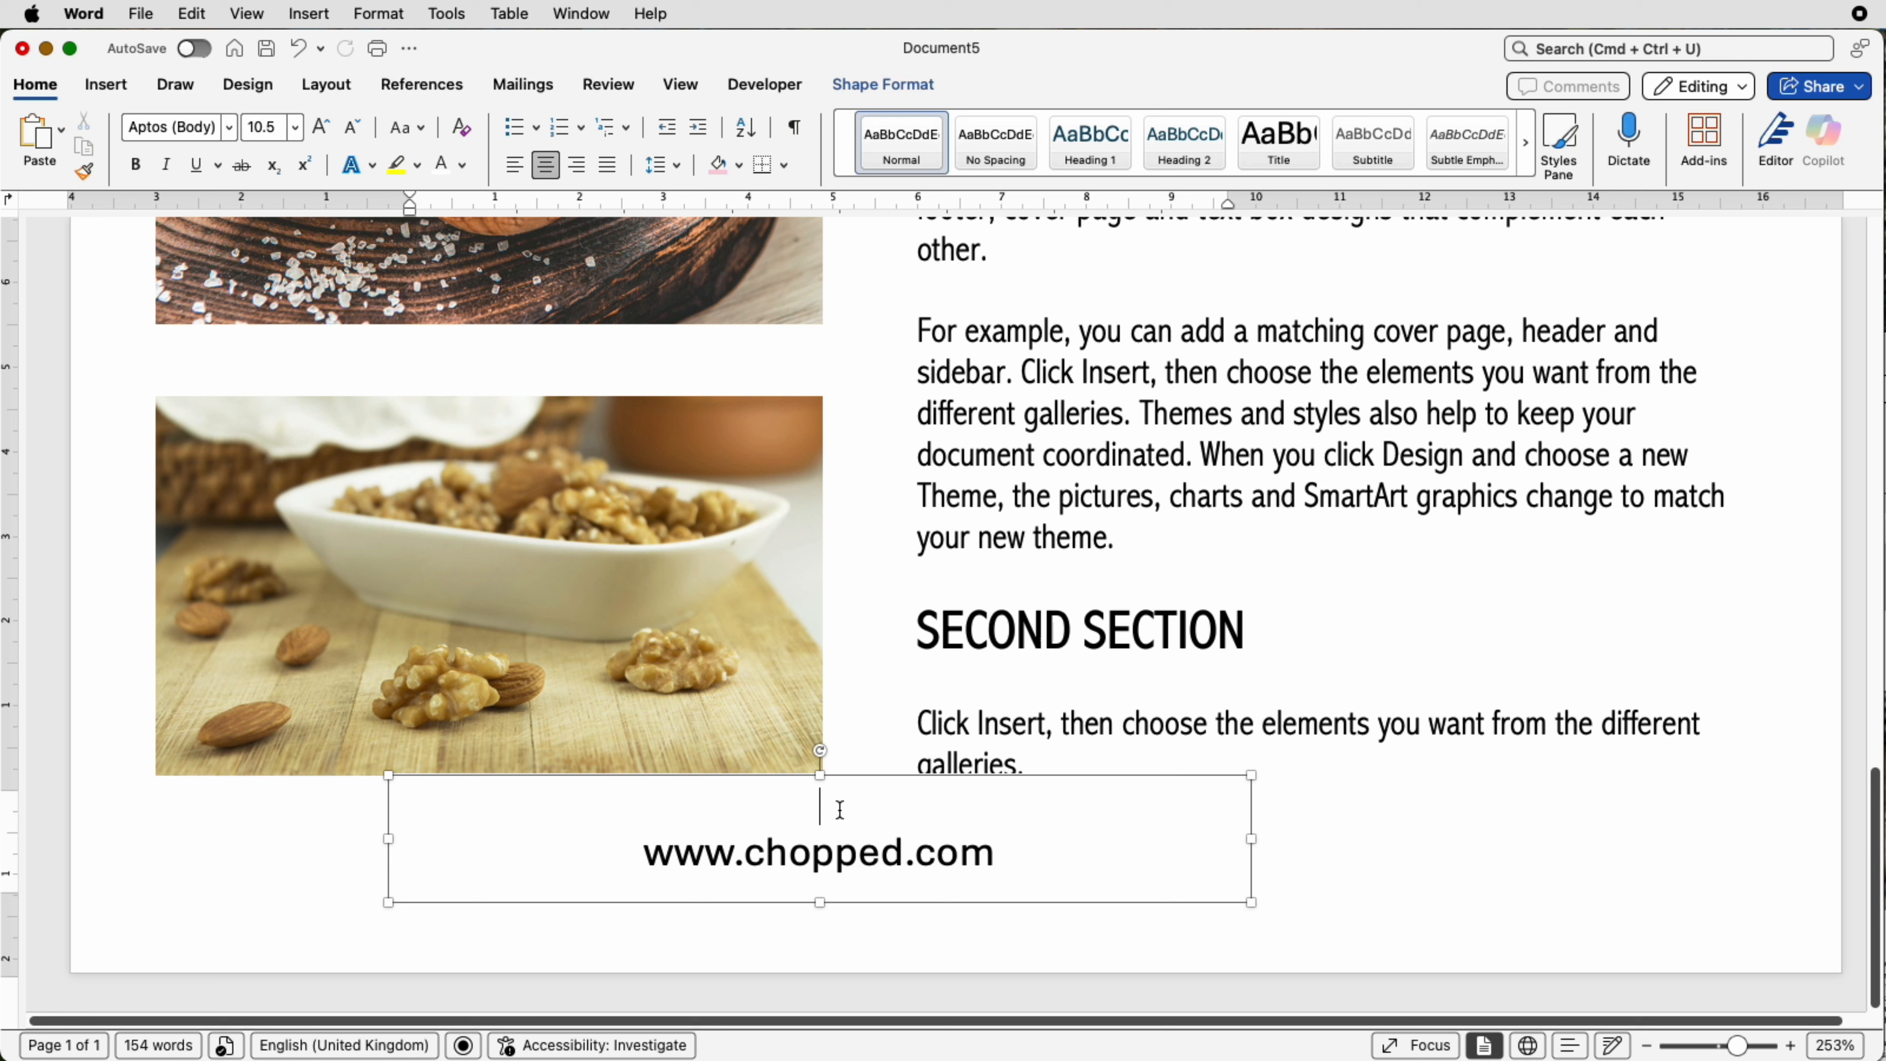
pyautogui.press('super+j')
pyautogui.click(646, 854)
pyautogui.press('super+j')
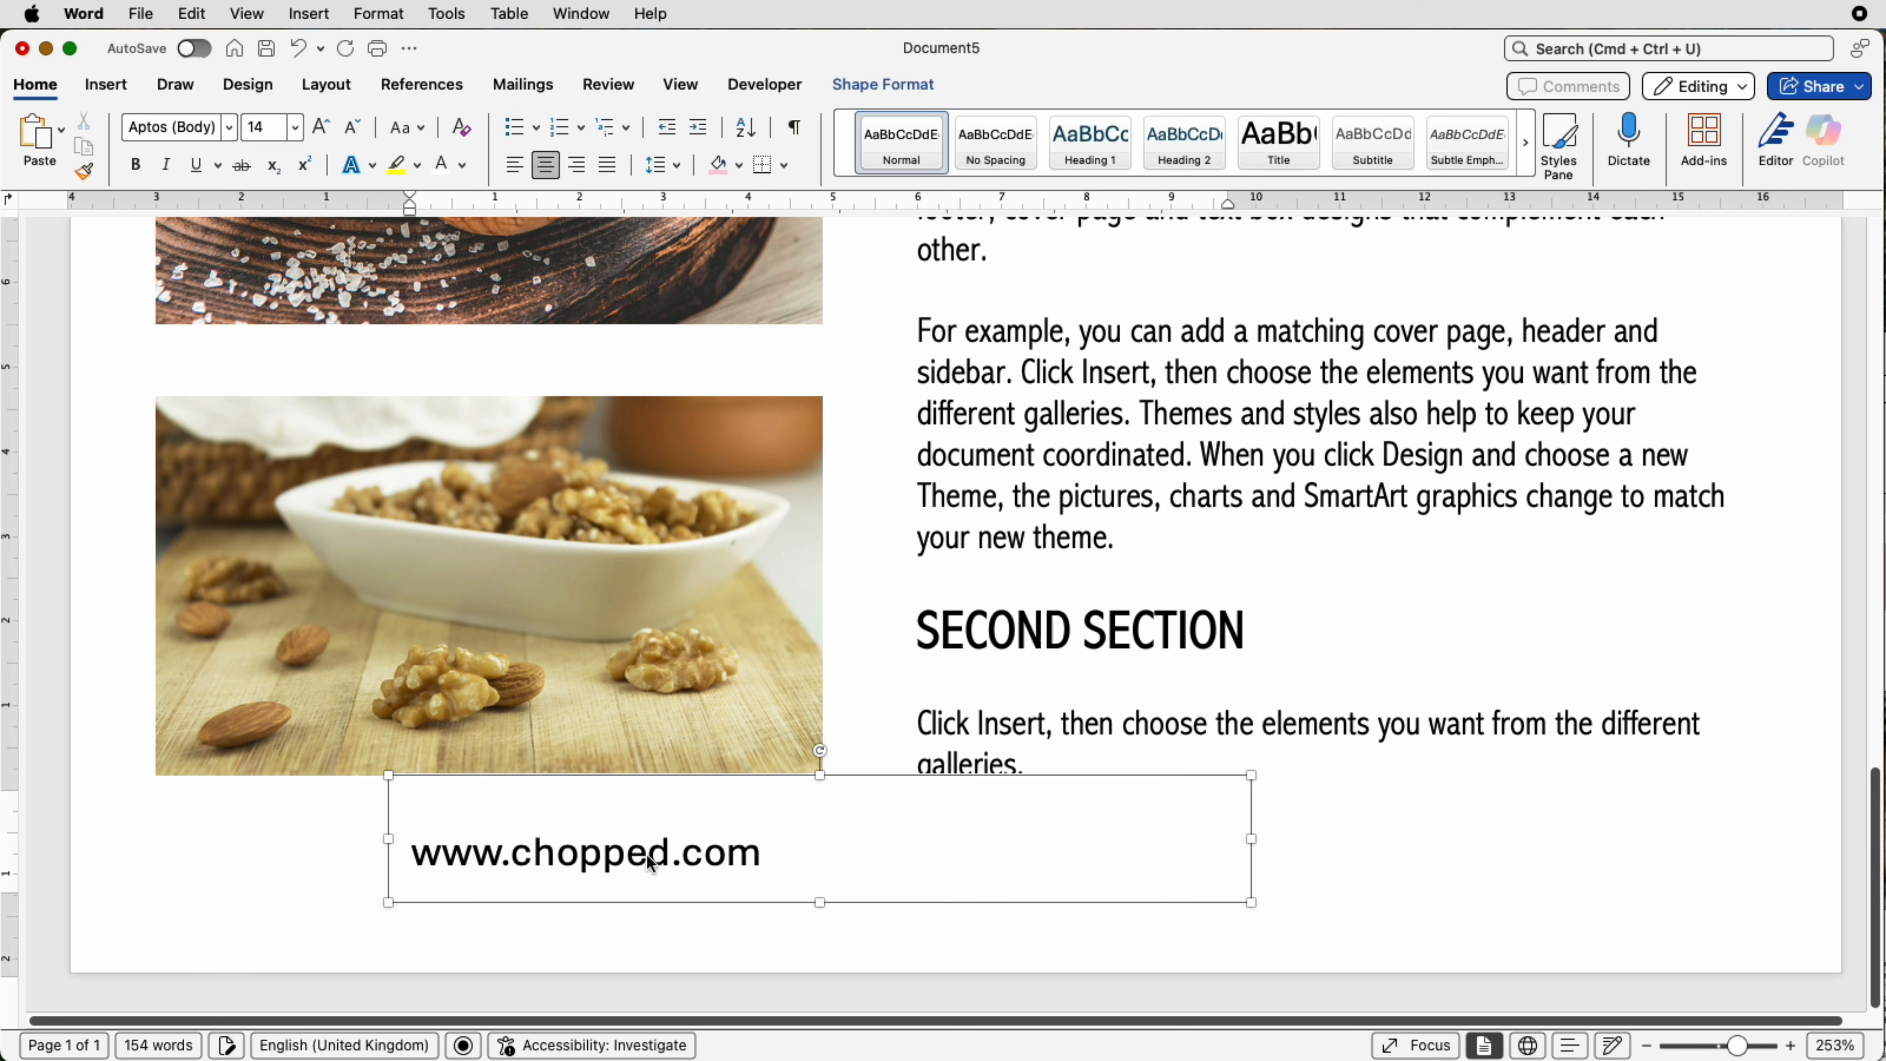
pyautogui.press('BackSpace')
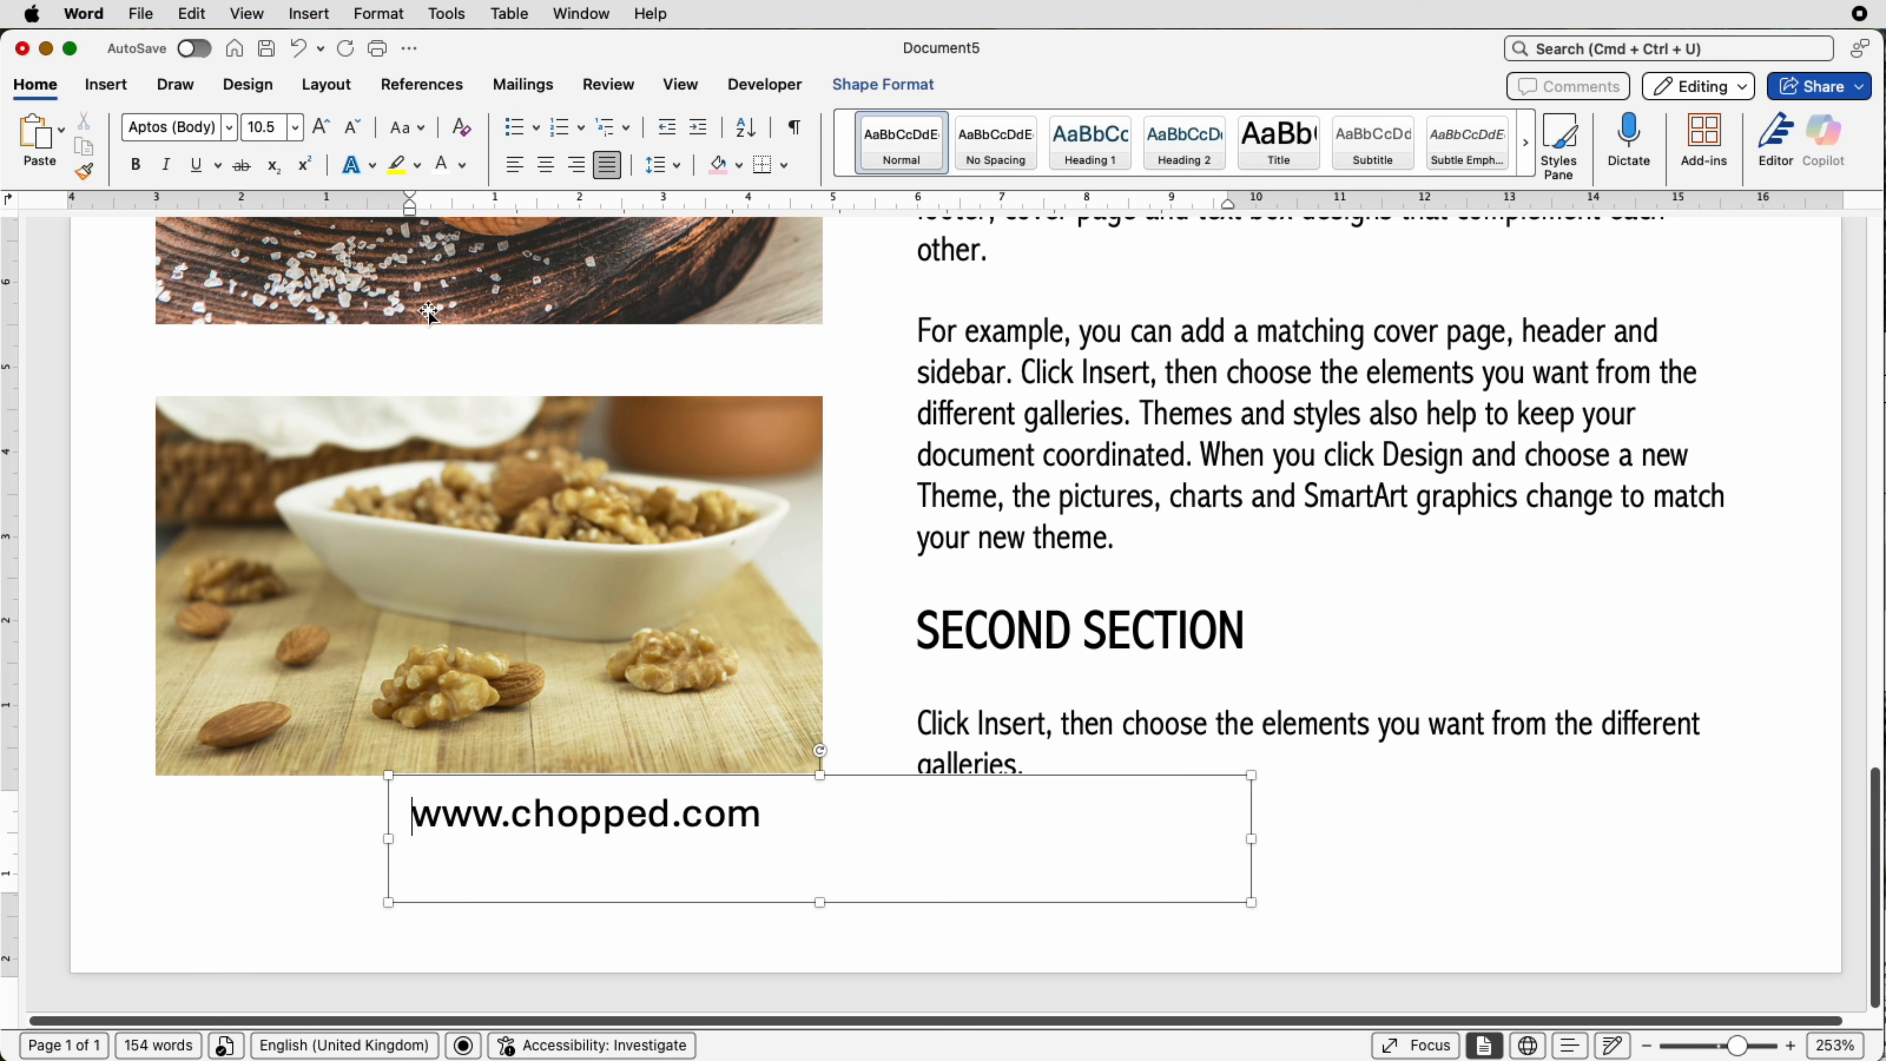
pyautogui.click(546, 165)
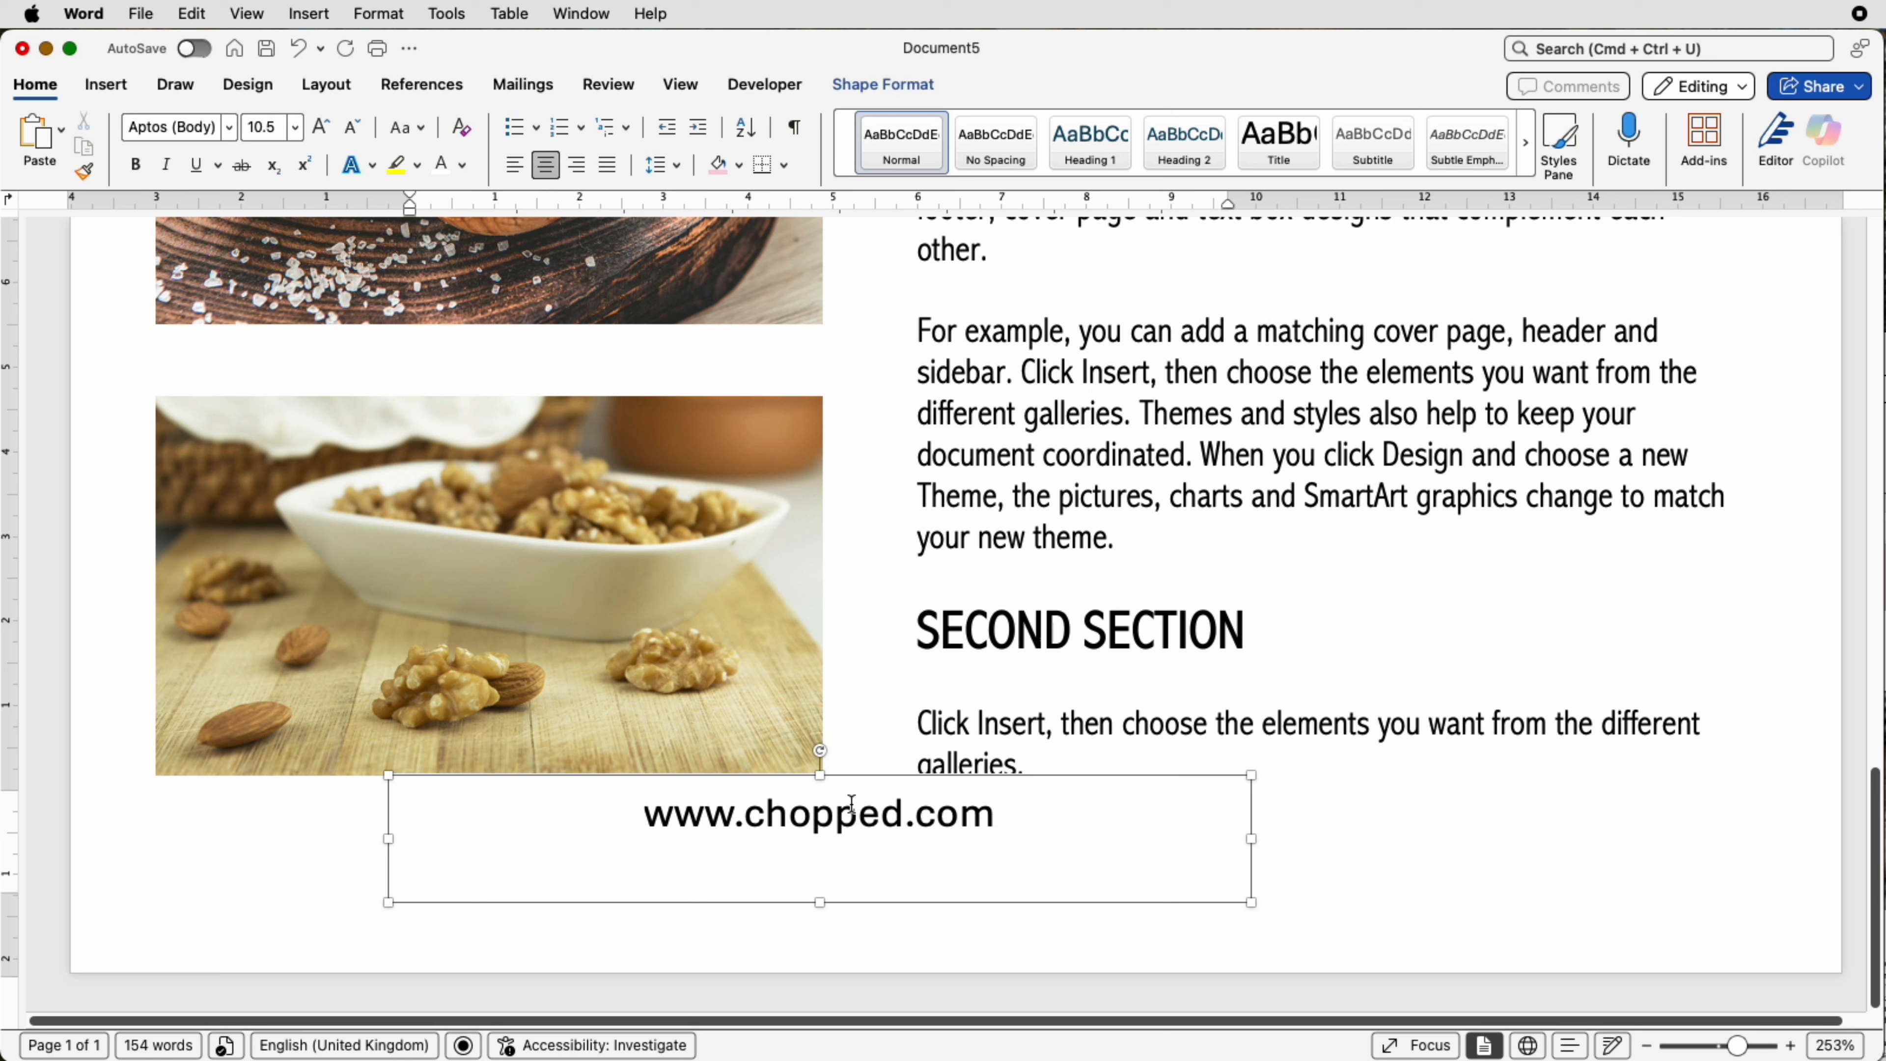
pyautogui.moveTo(819, 776); pyautogui.dragTo(963, 866)
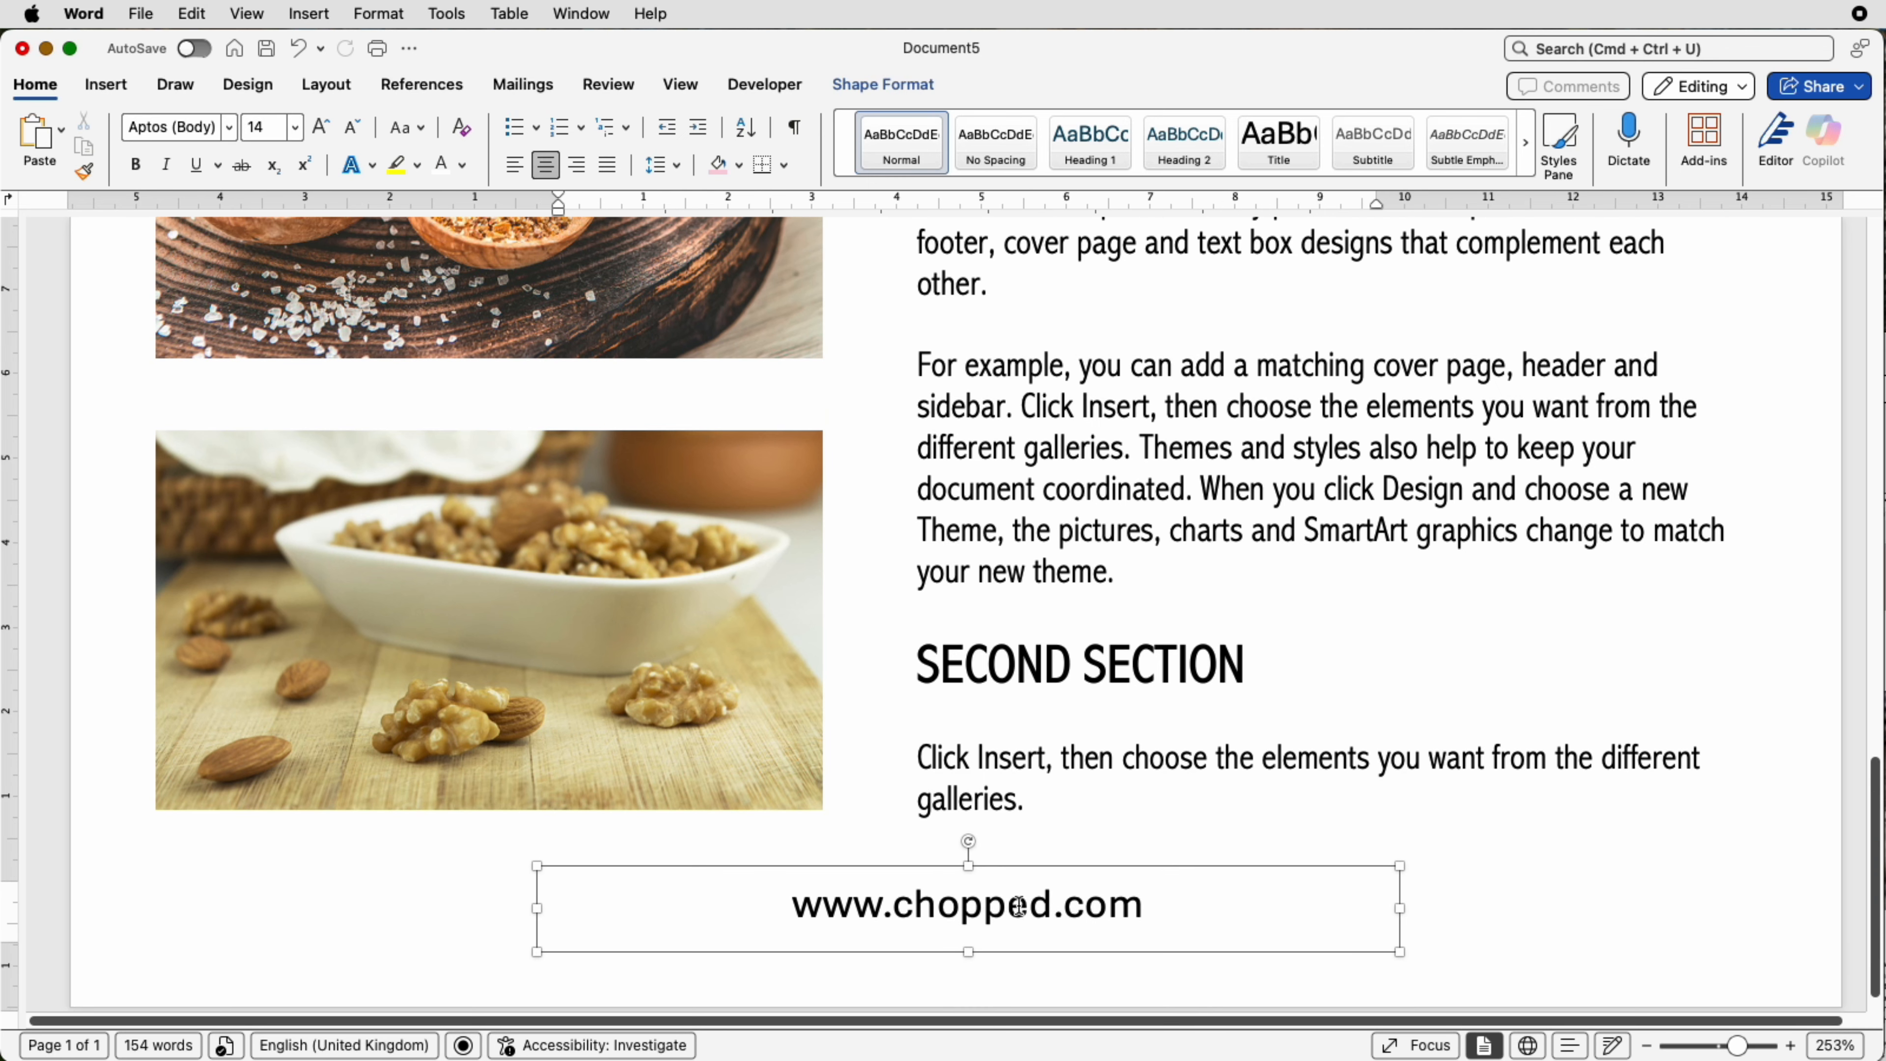
pyautogui.click(123, 91)
pyautogui.click(316, 144)
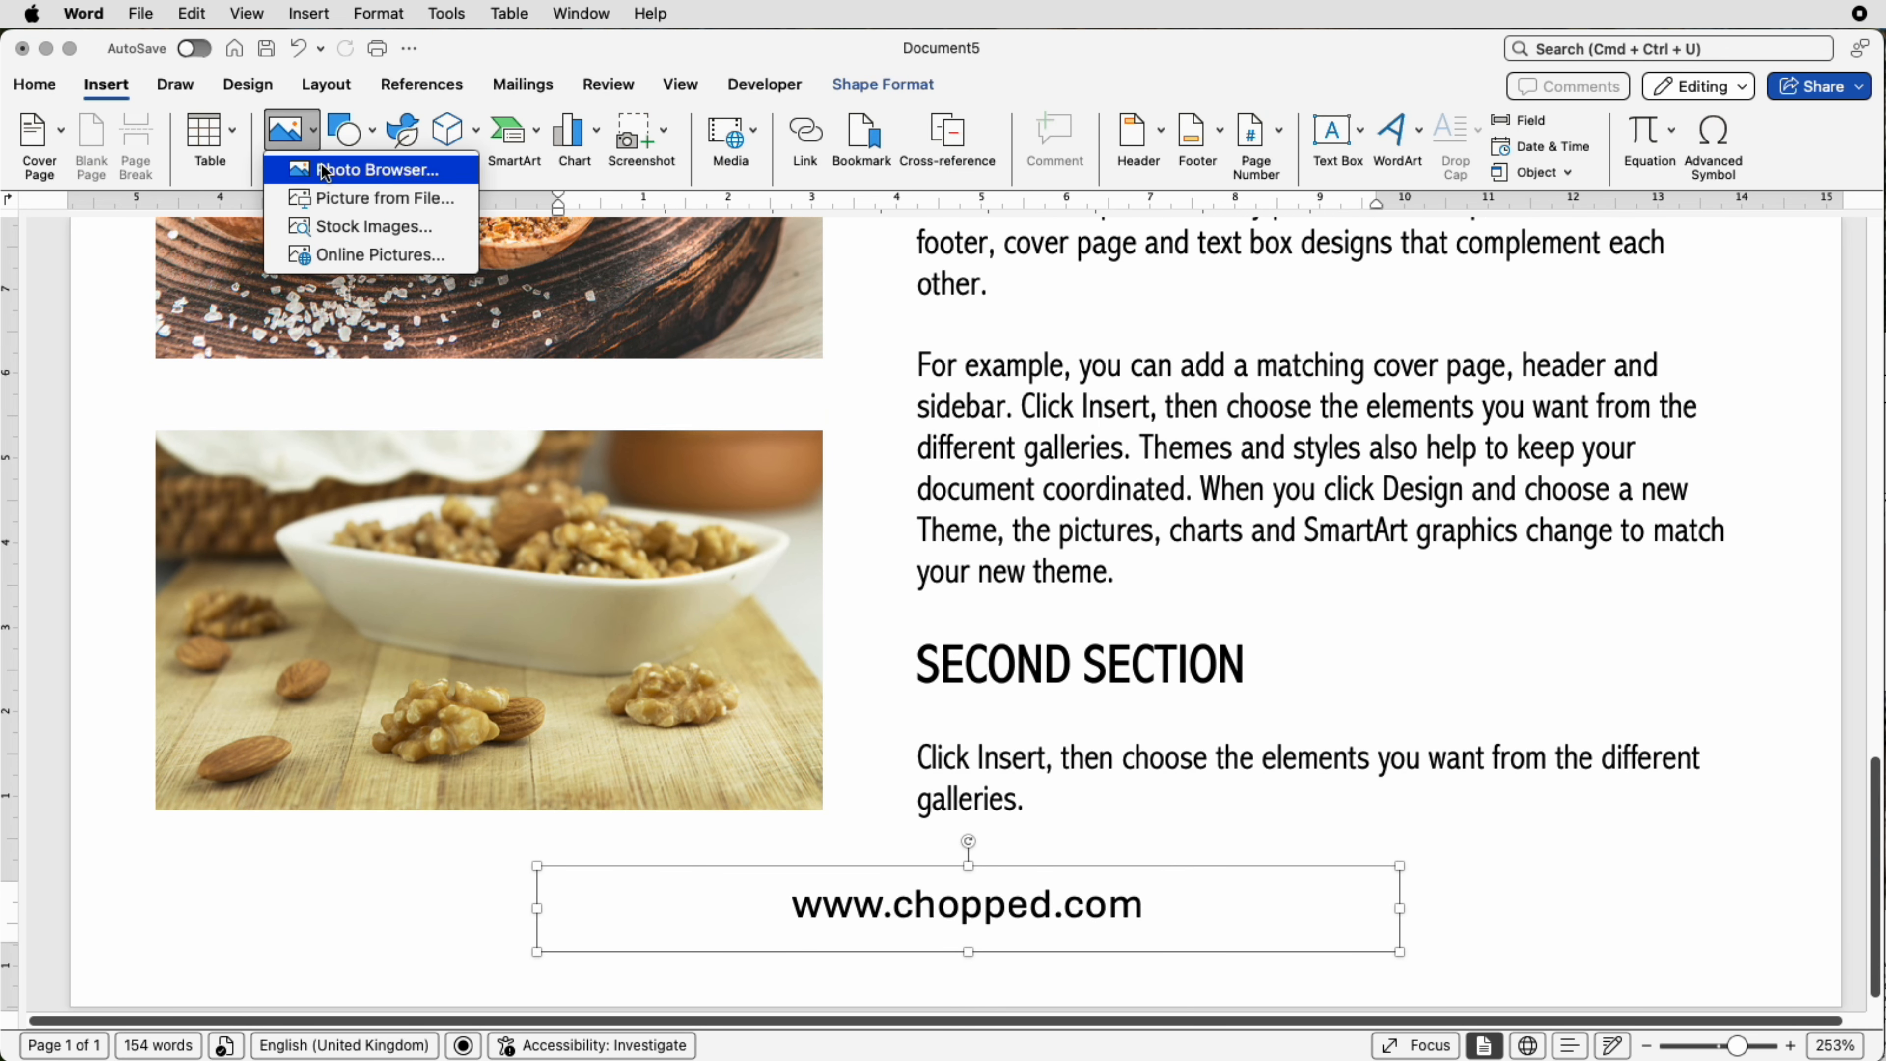
pyautogui.click(333, 199)
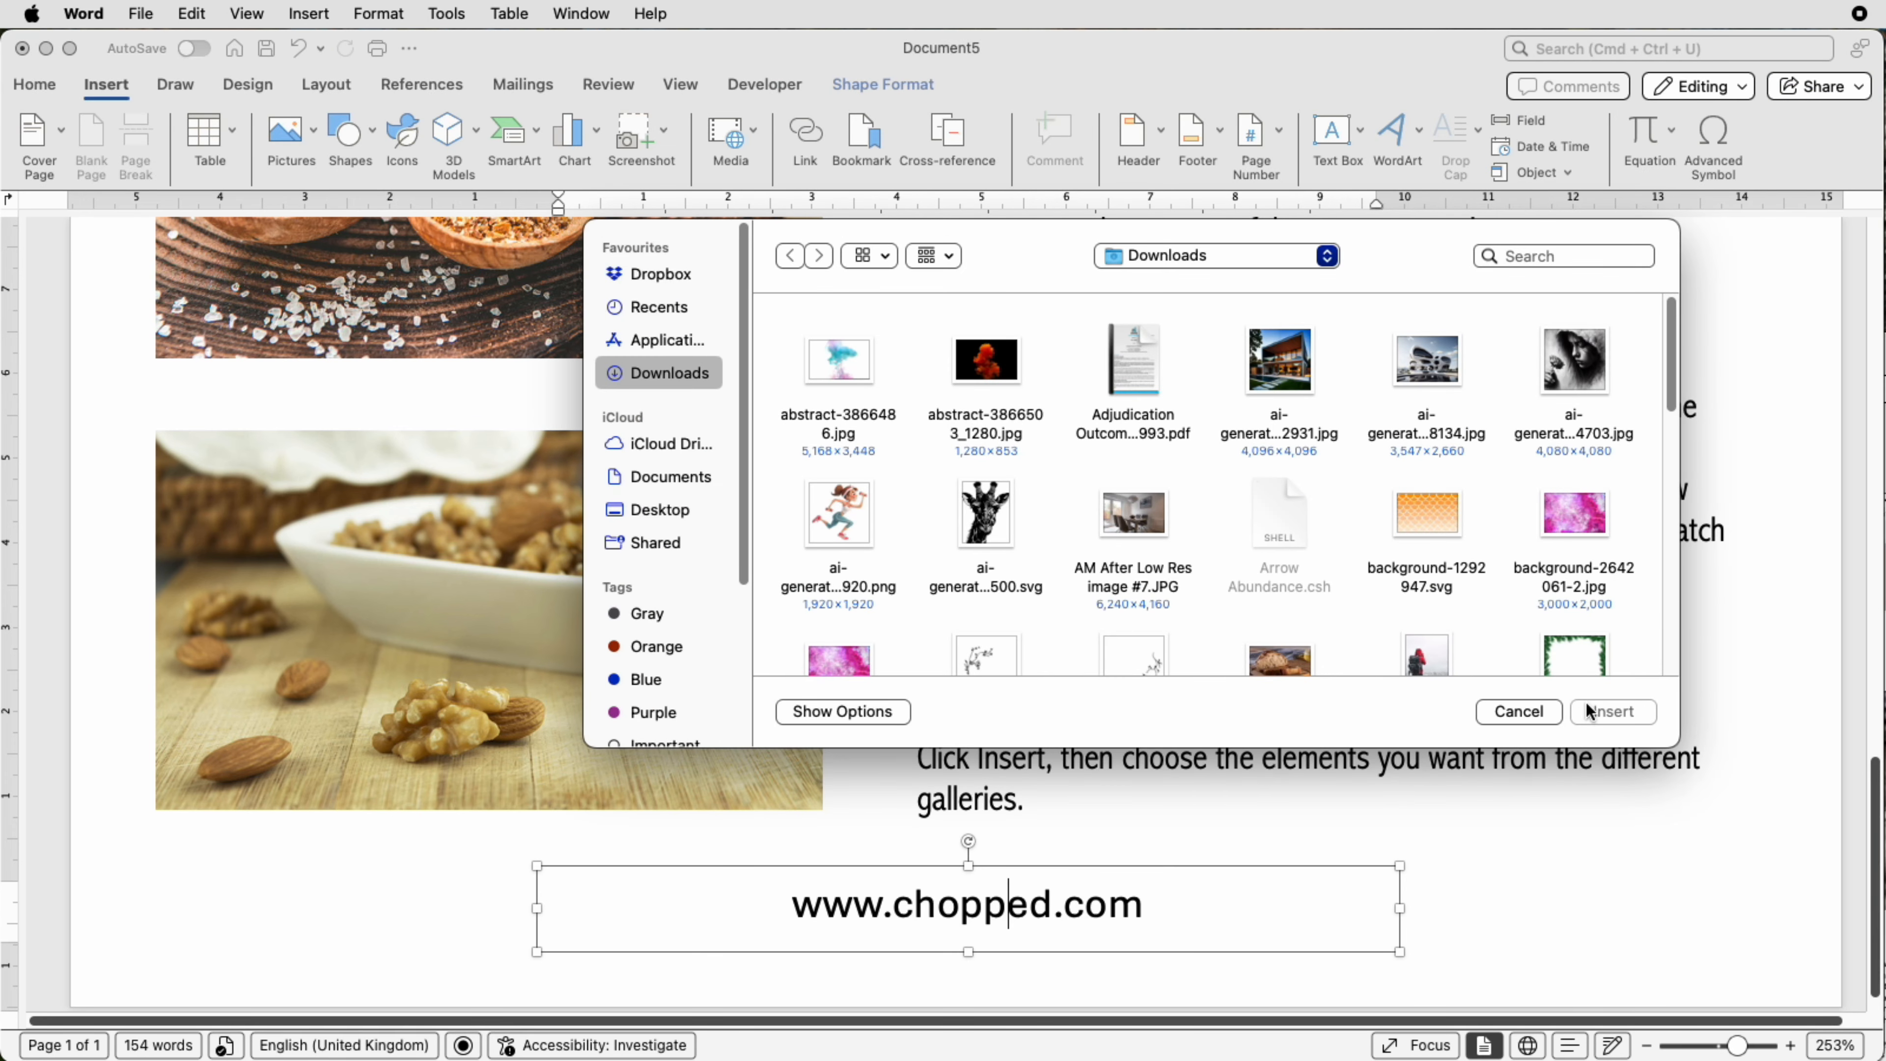
pyautogui.click(1544, 710)
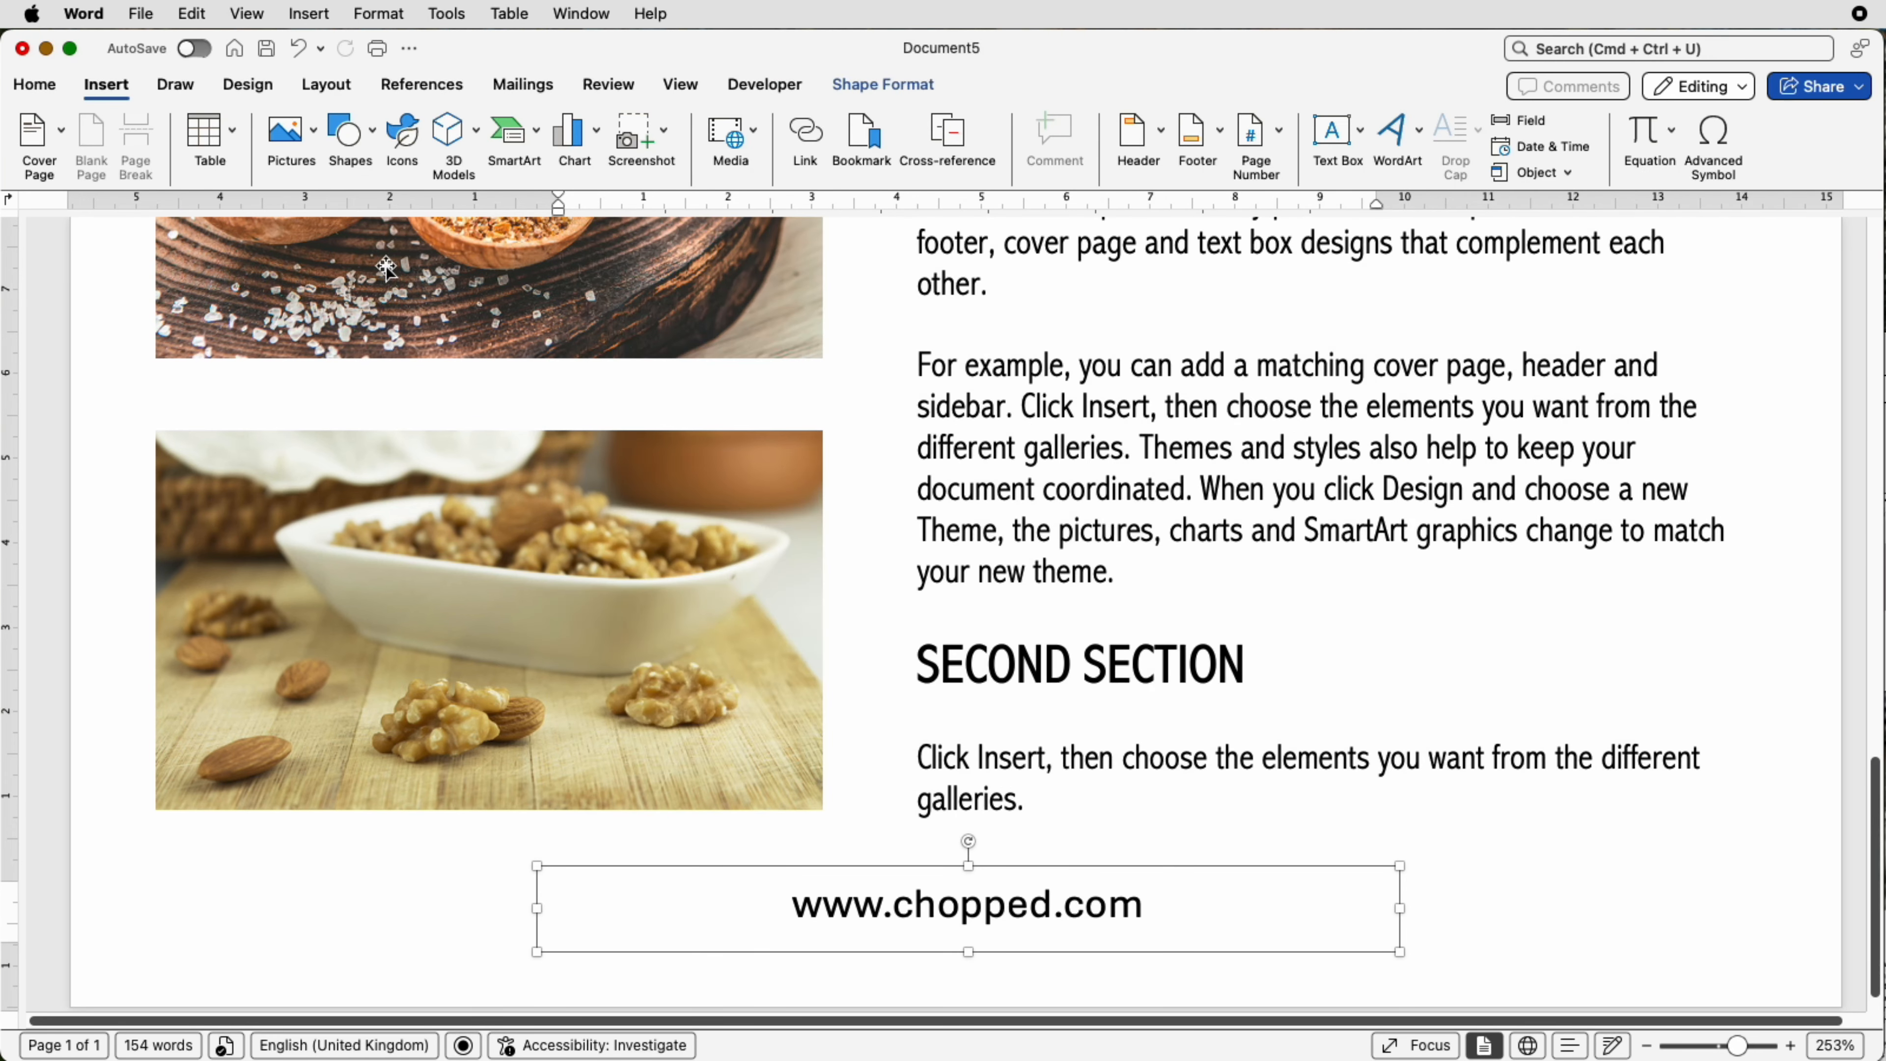
# Step: Search the stock icons for food and insert the crossed fork and knife icon
pyautogui.click(405, 145)
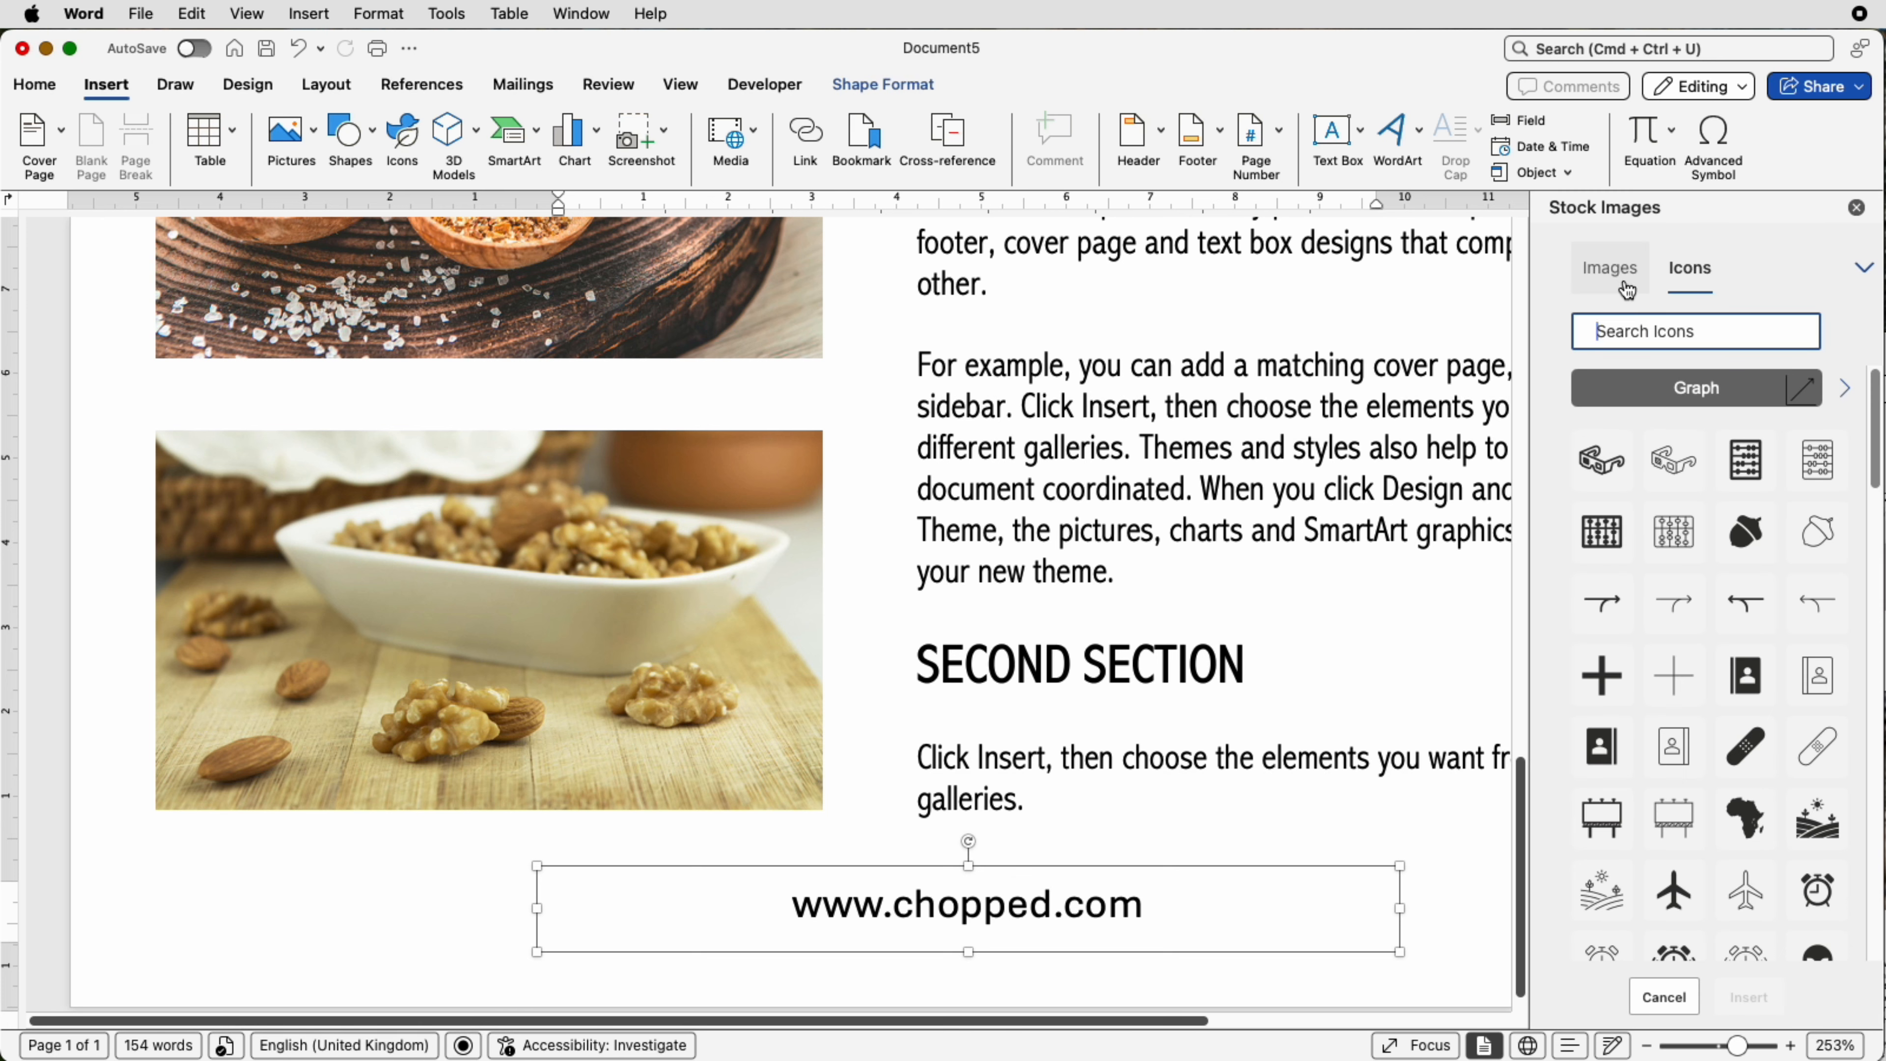
pyautogui.write('food')
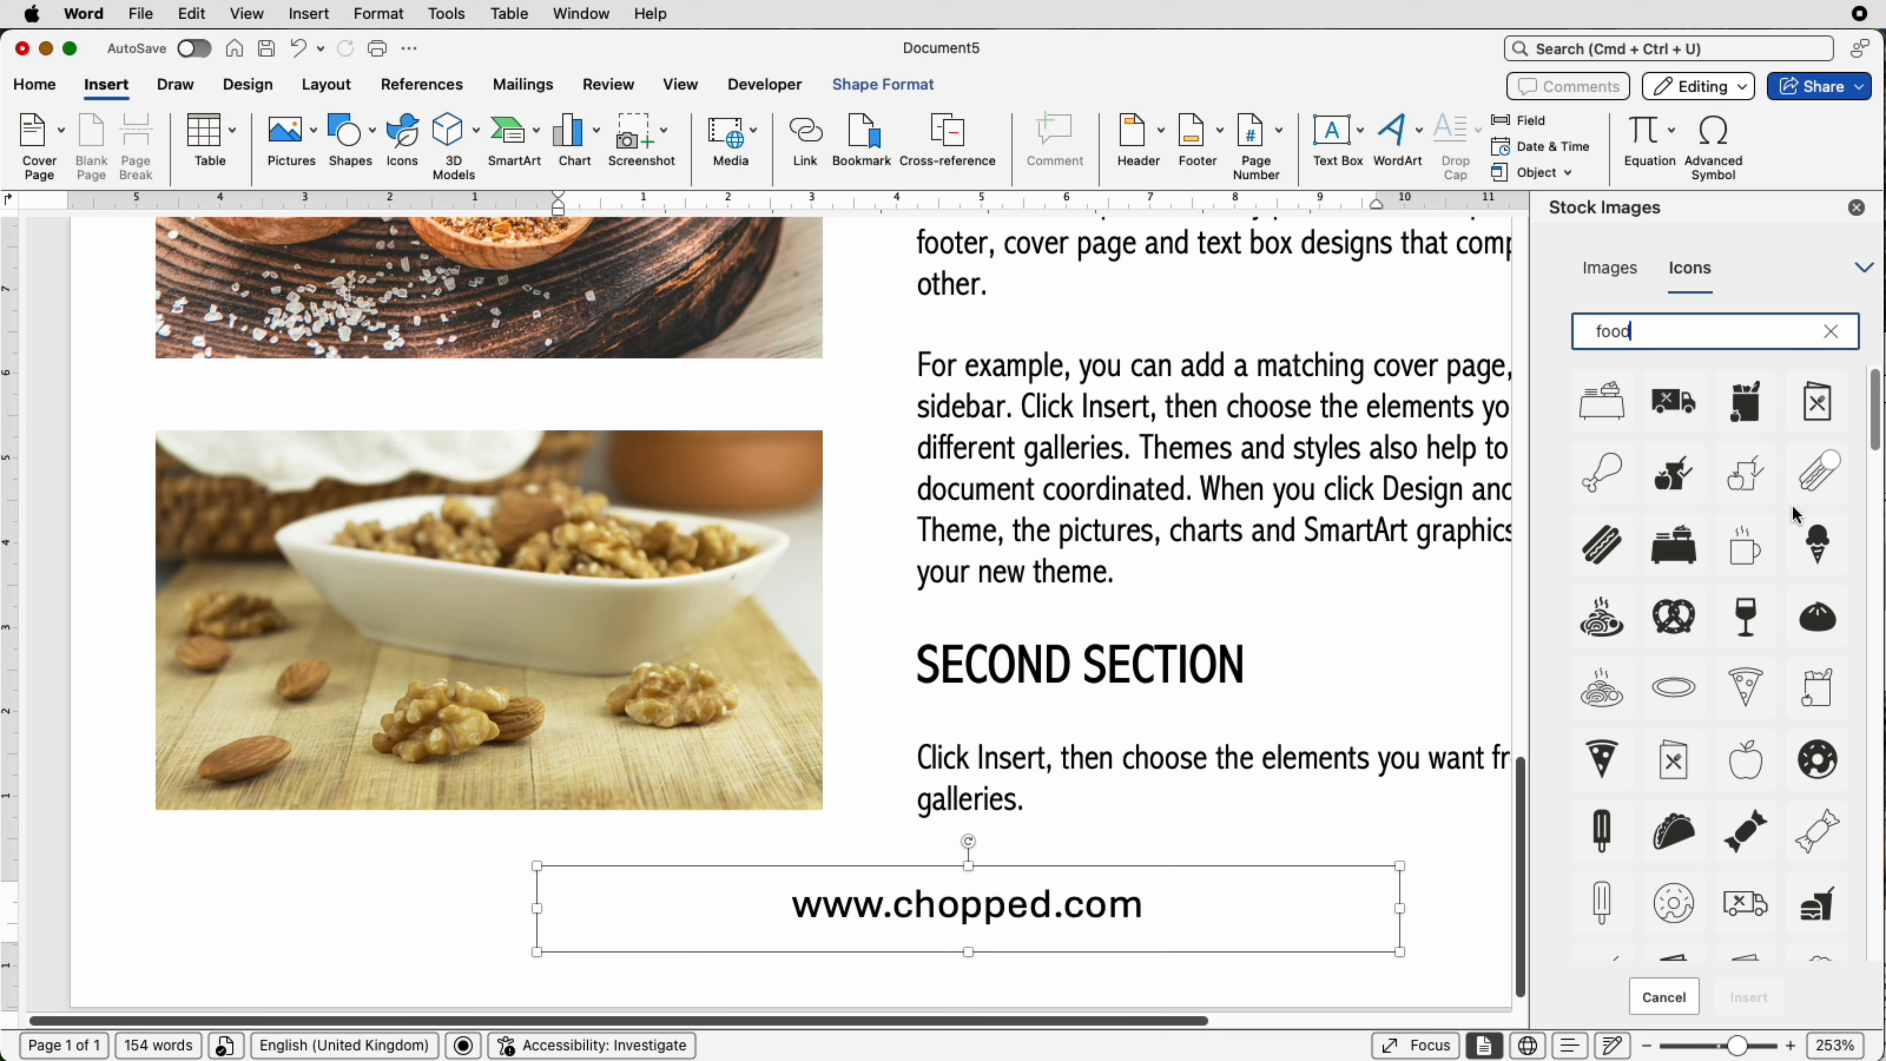
pyautogui.scroll(-5, 1772, 526)
pyautogui.scroll(-10, 1771, 526)
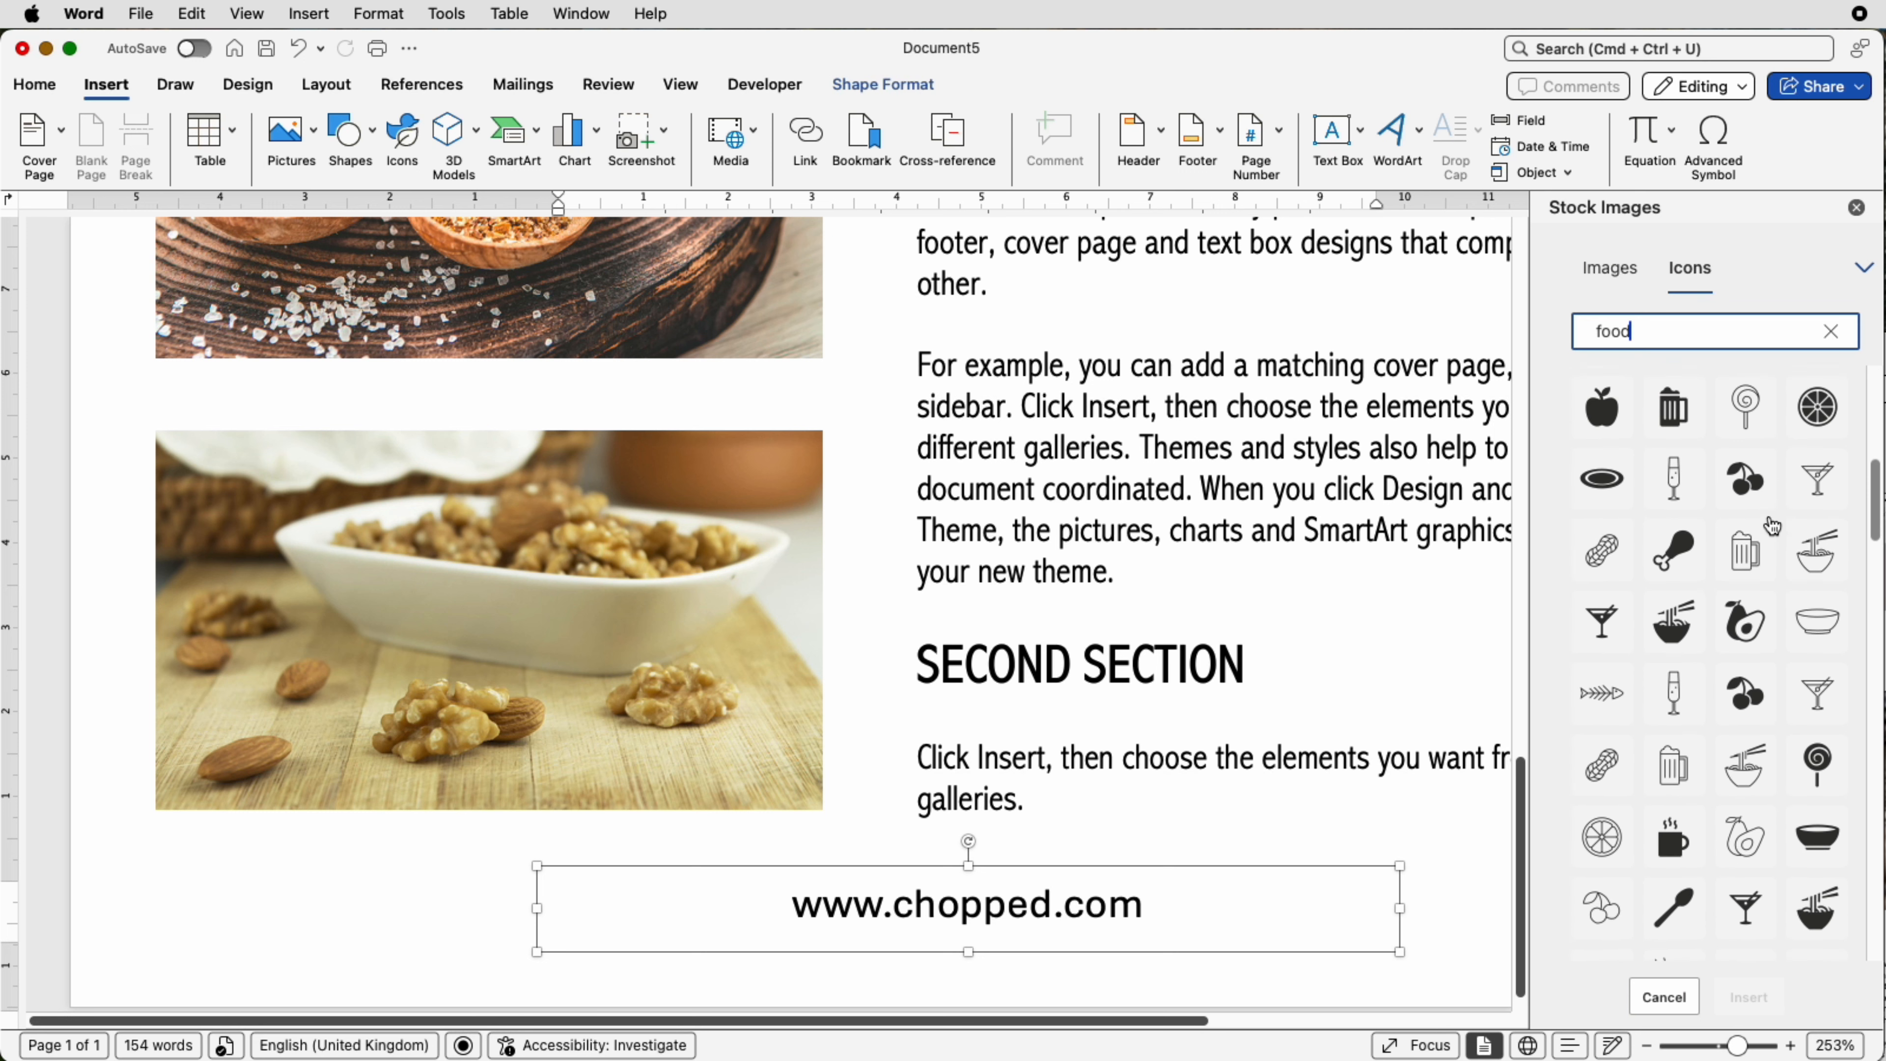
pyautogui.scroll(-1, 1772, 526)
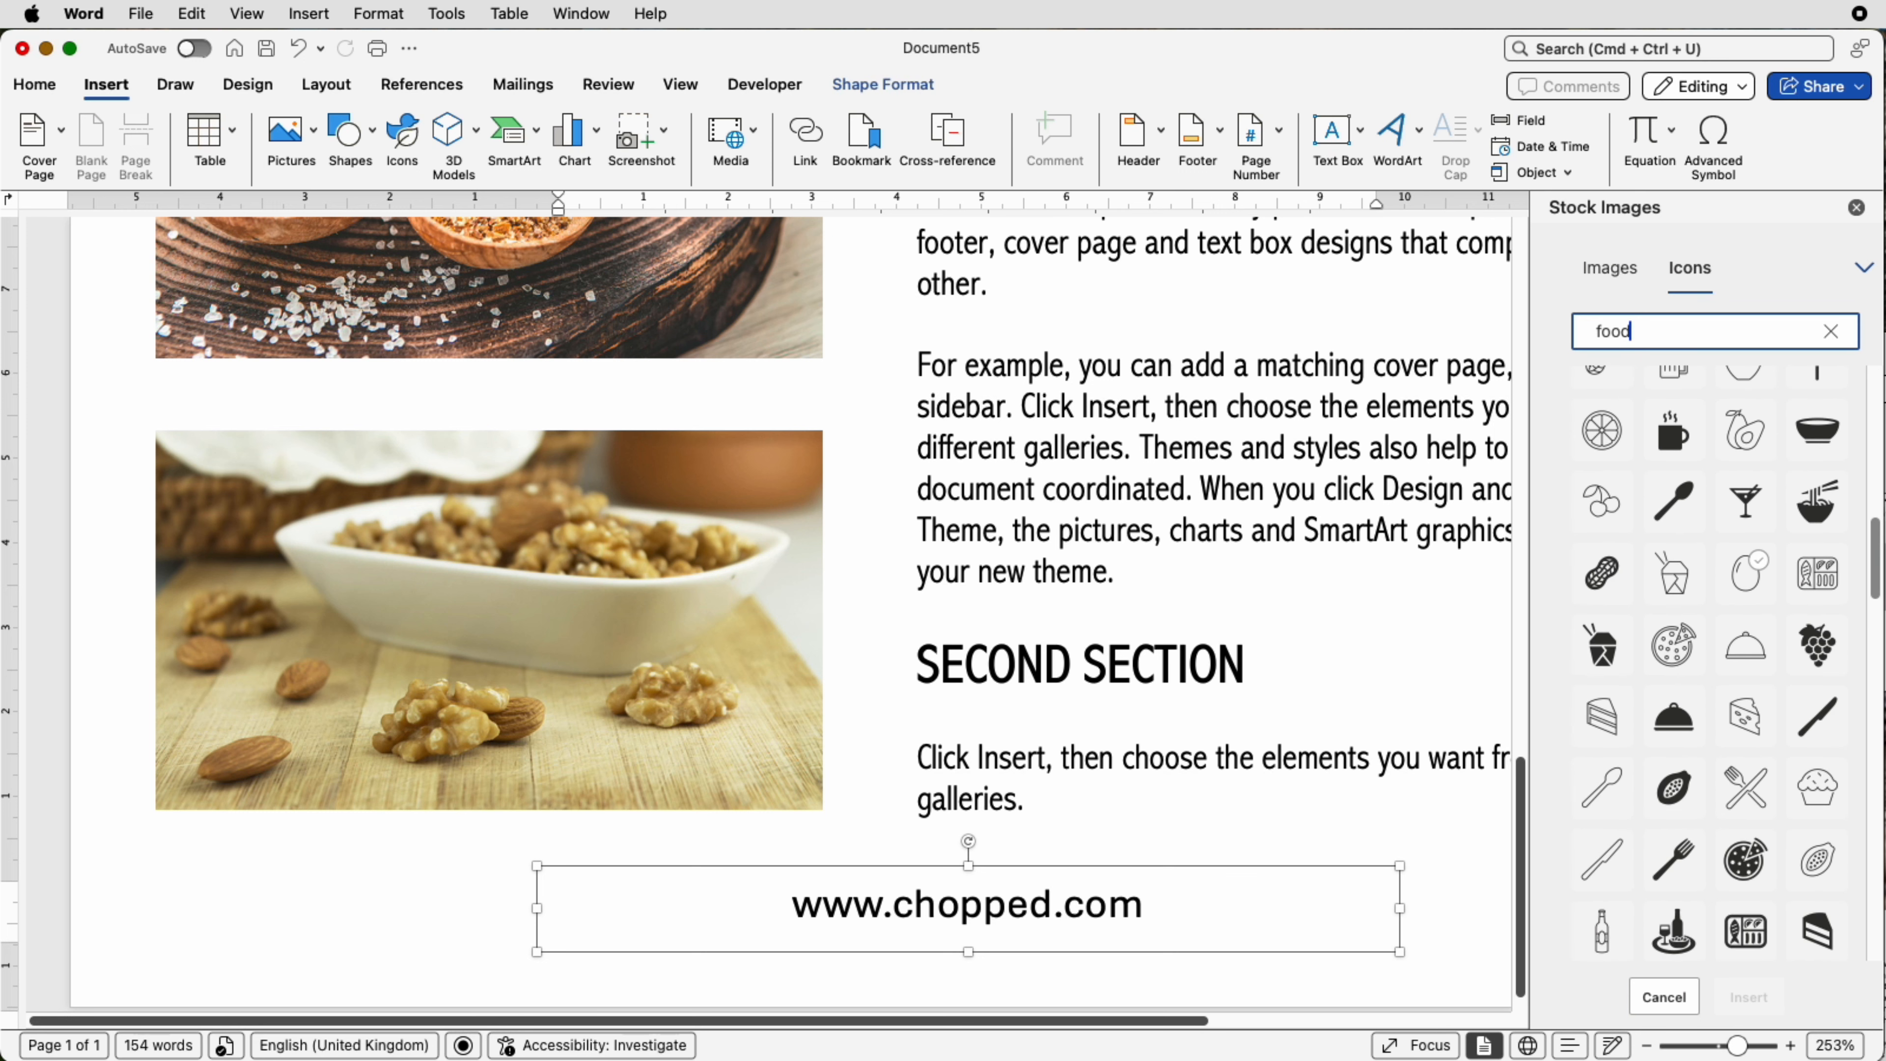
pyautogui.click(1747, 782)
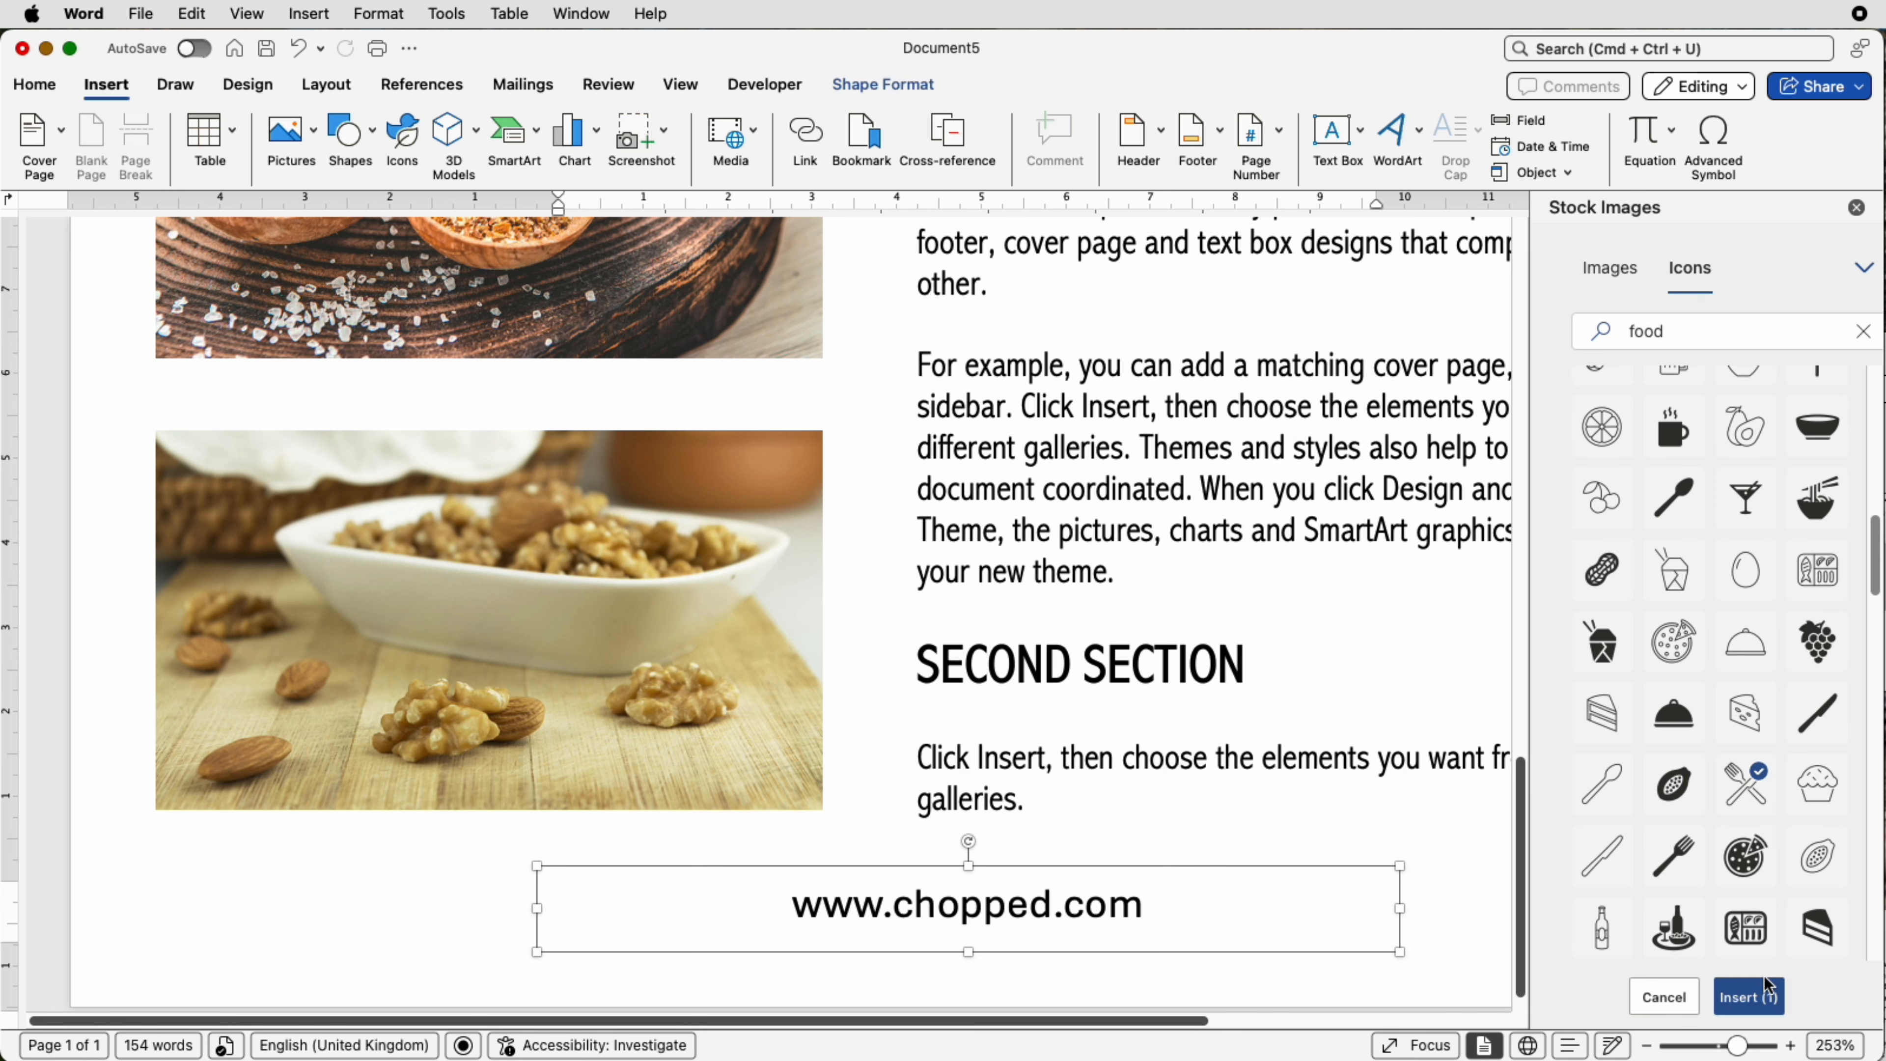
pyautogui.click(1746, 996)
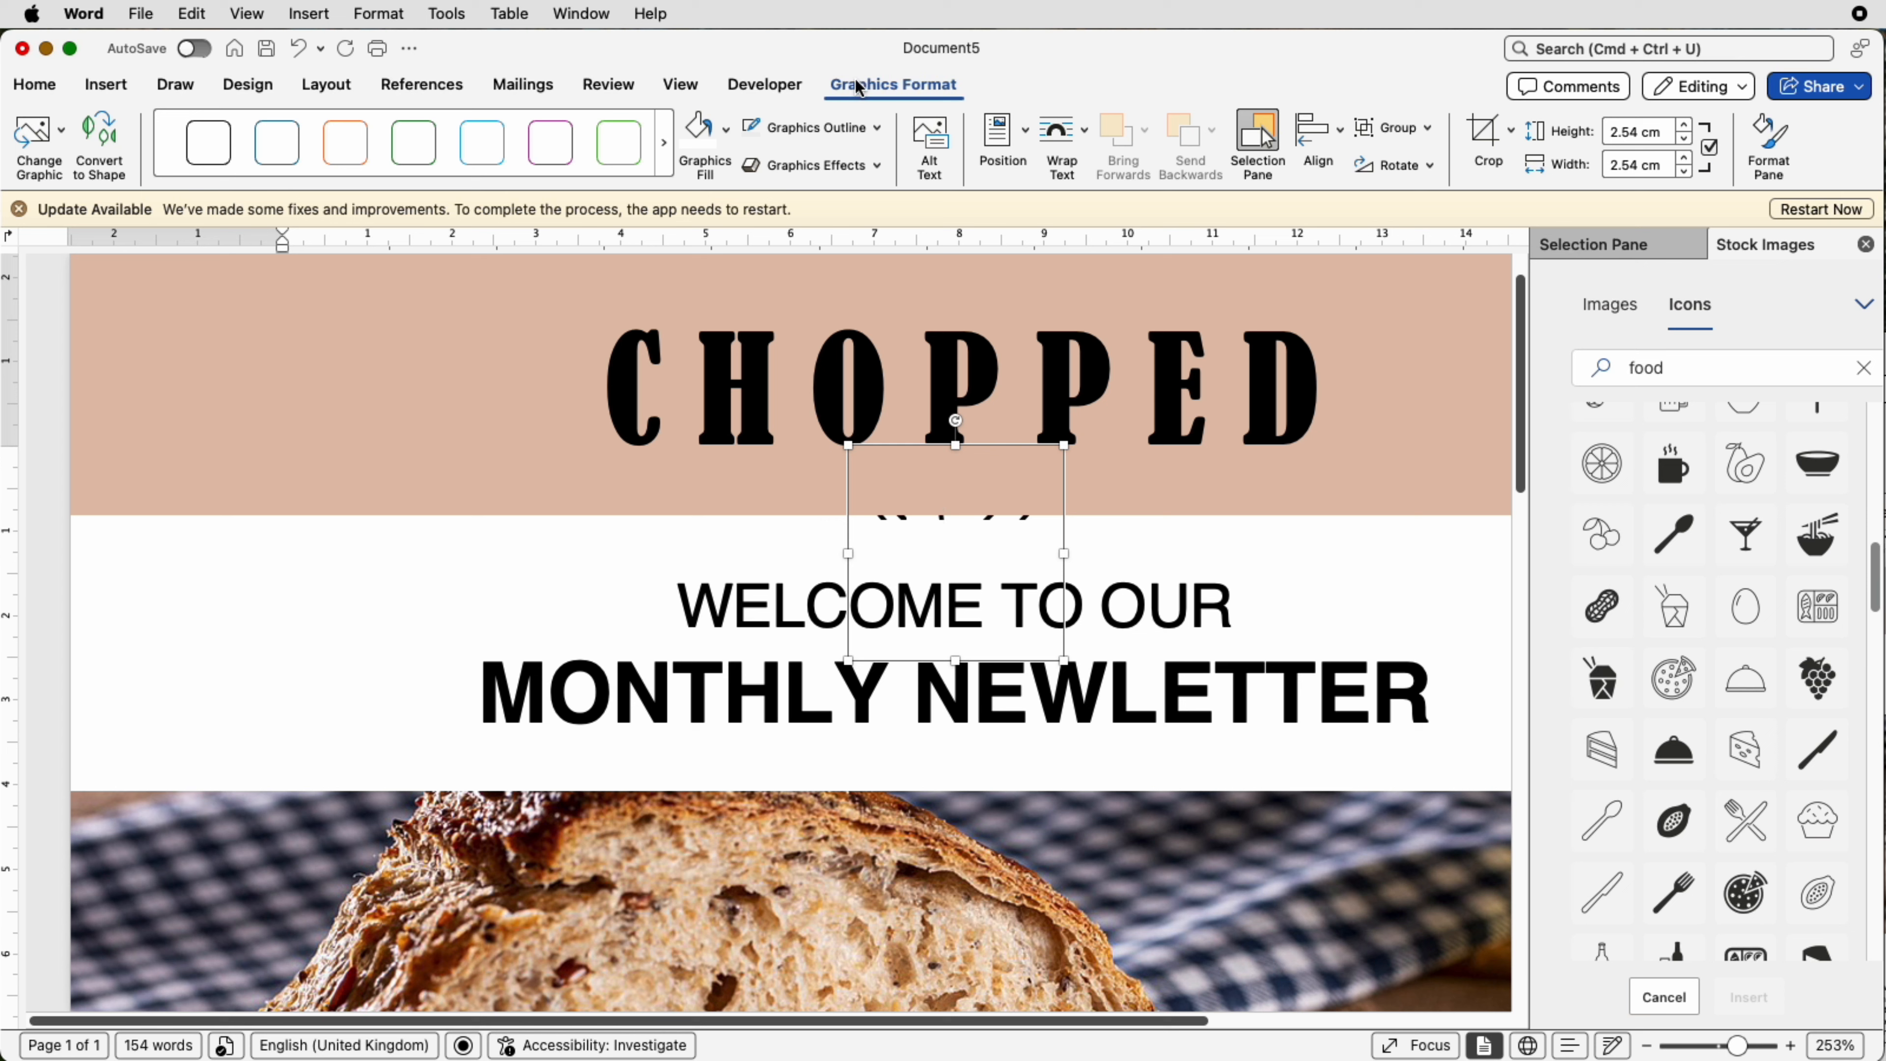
# Step: Set the fork and knife icon's text wrapping to In Front of Text
pyautogui.click(1084, 136)
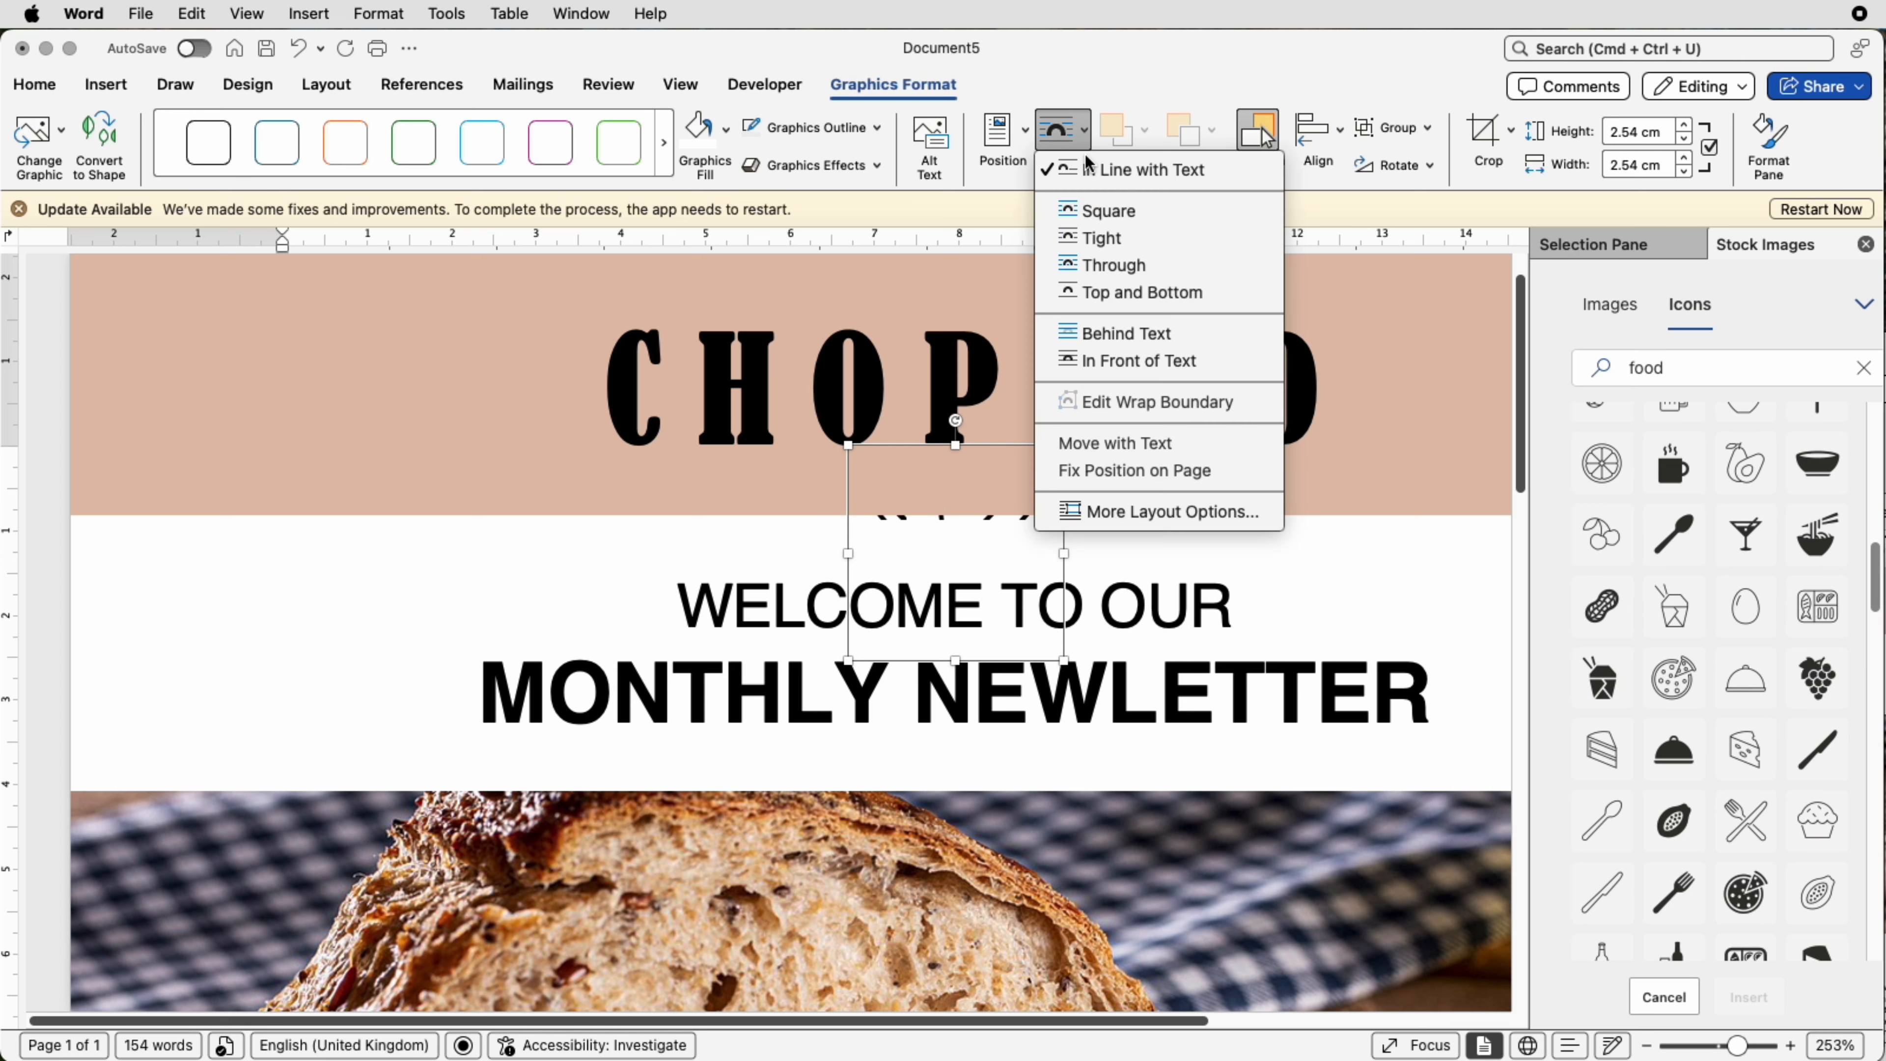
pyautogui.click(1085, 359)
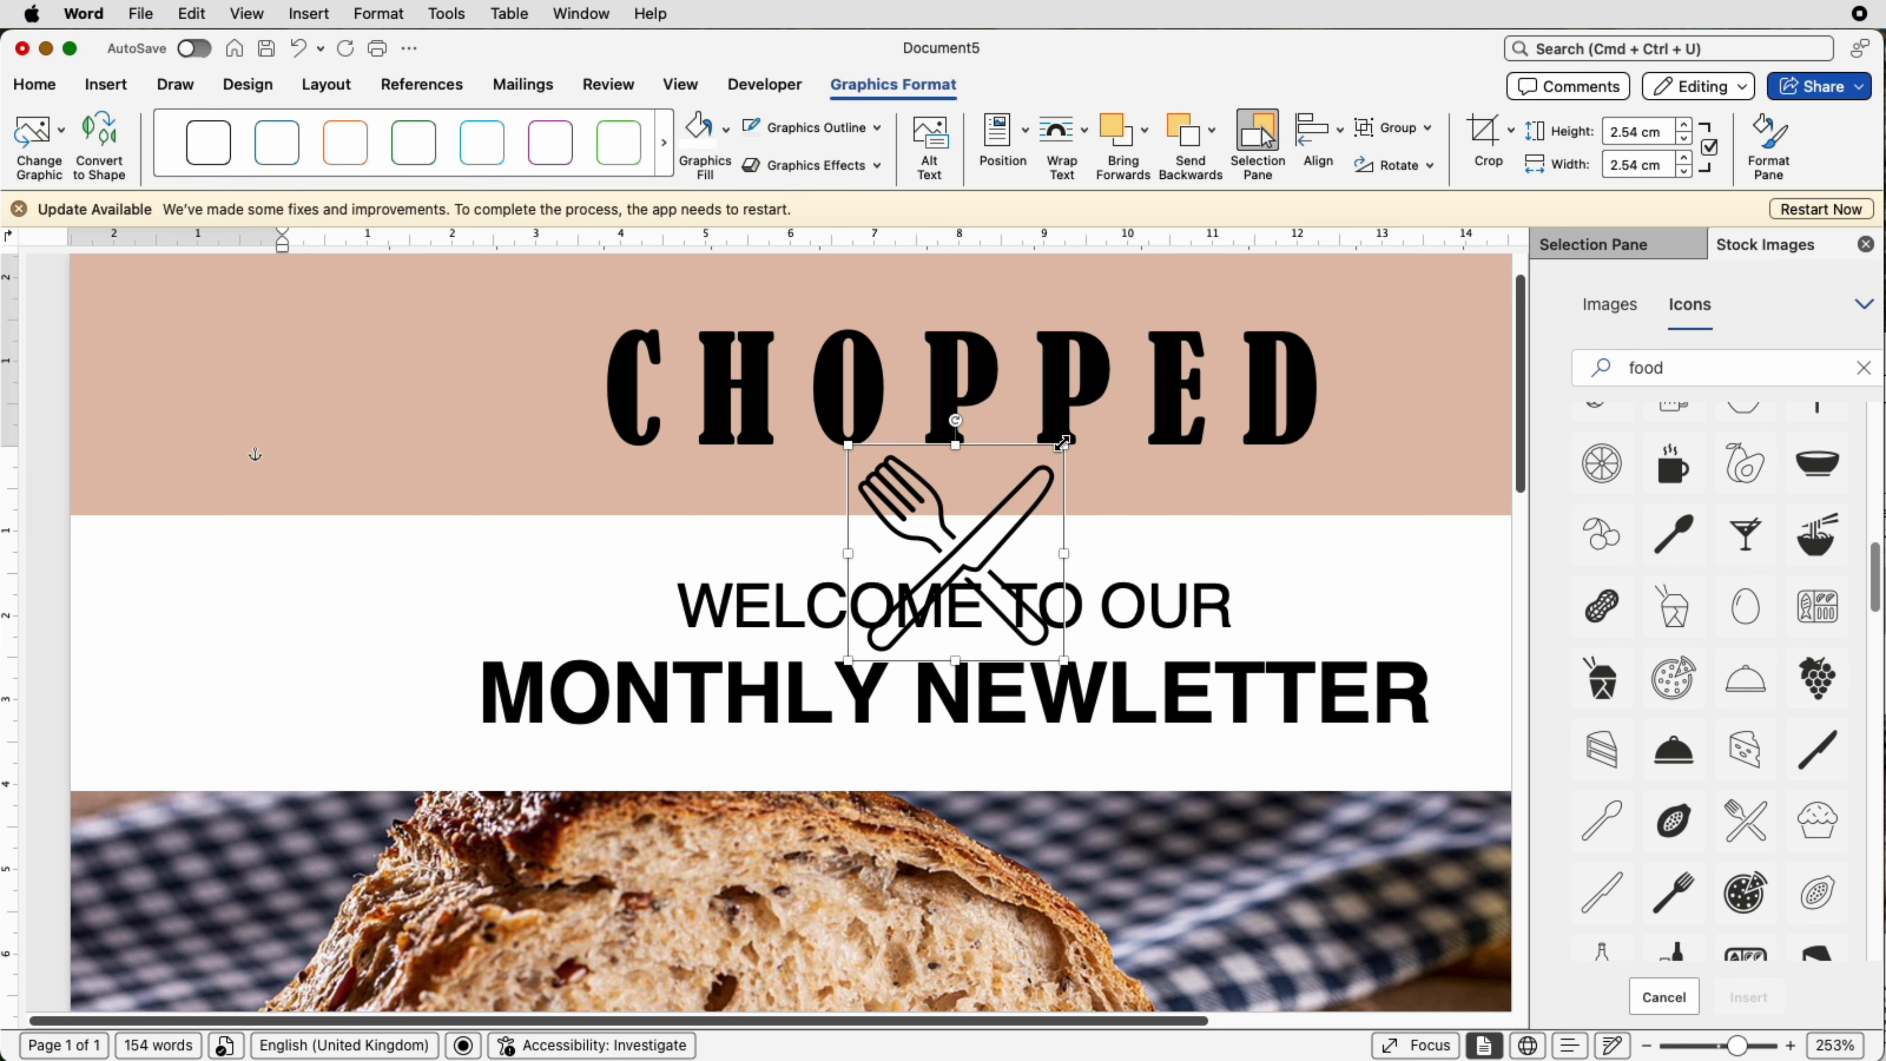
pyautogui.moveTo(1062, 443); pyautogui.dragTo(1013, 495)
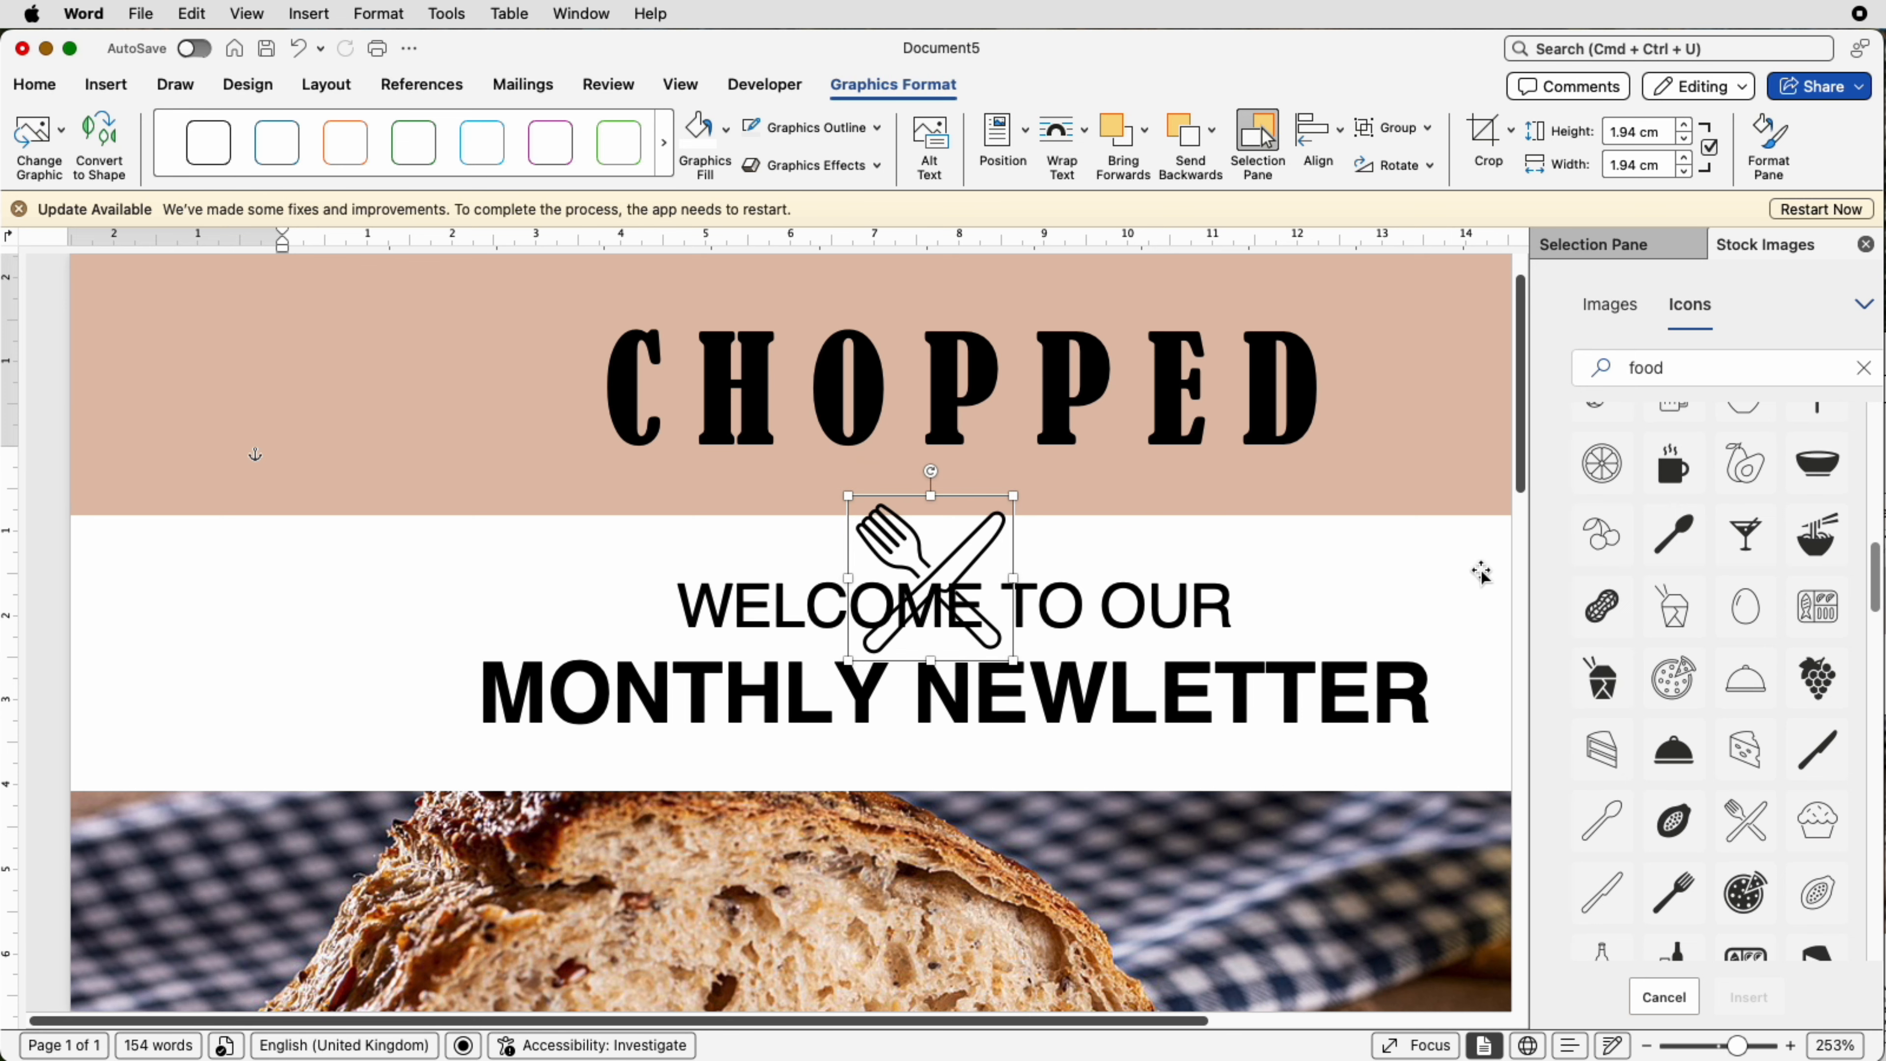
pyautogui.scroll(-5, 1262, 520)
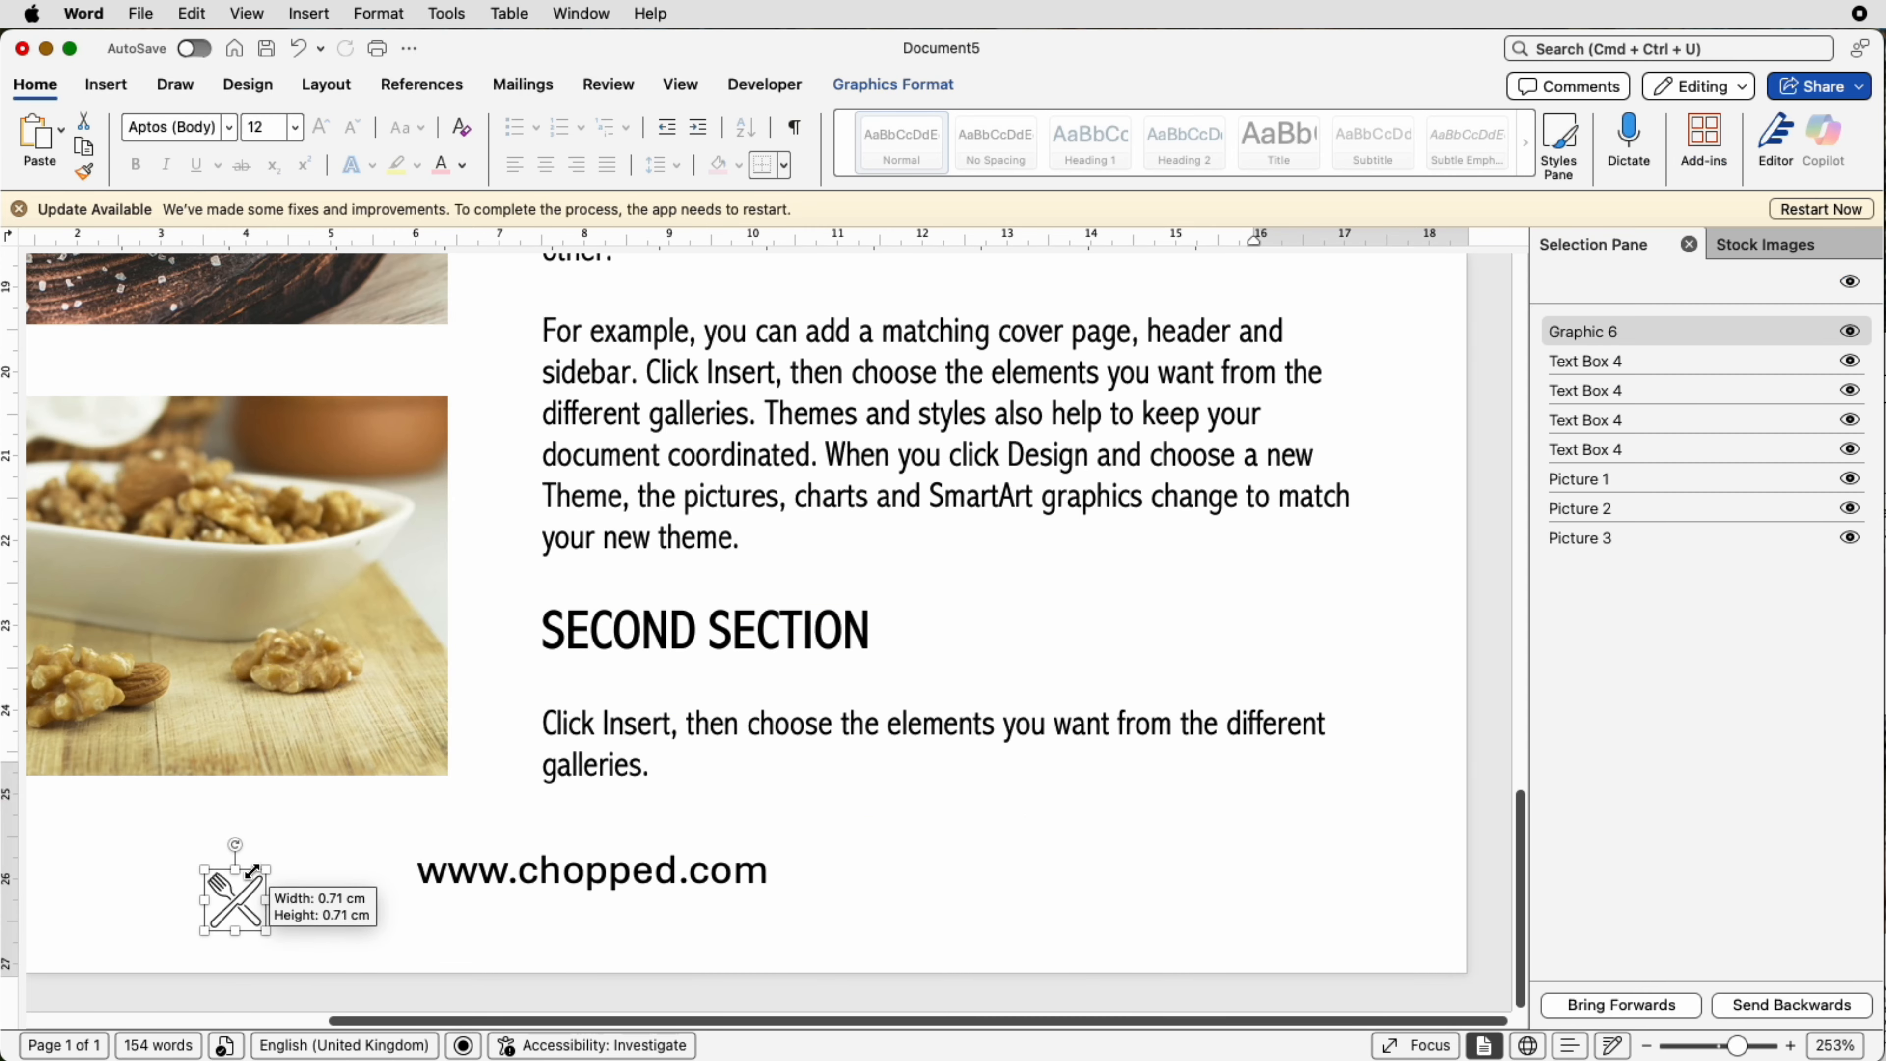
pyautogui.moveTo(256, 877); pyautogui.dragTo(382, 872)
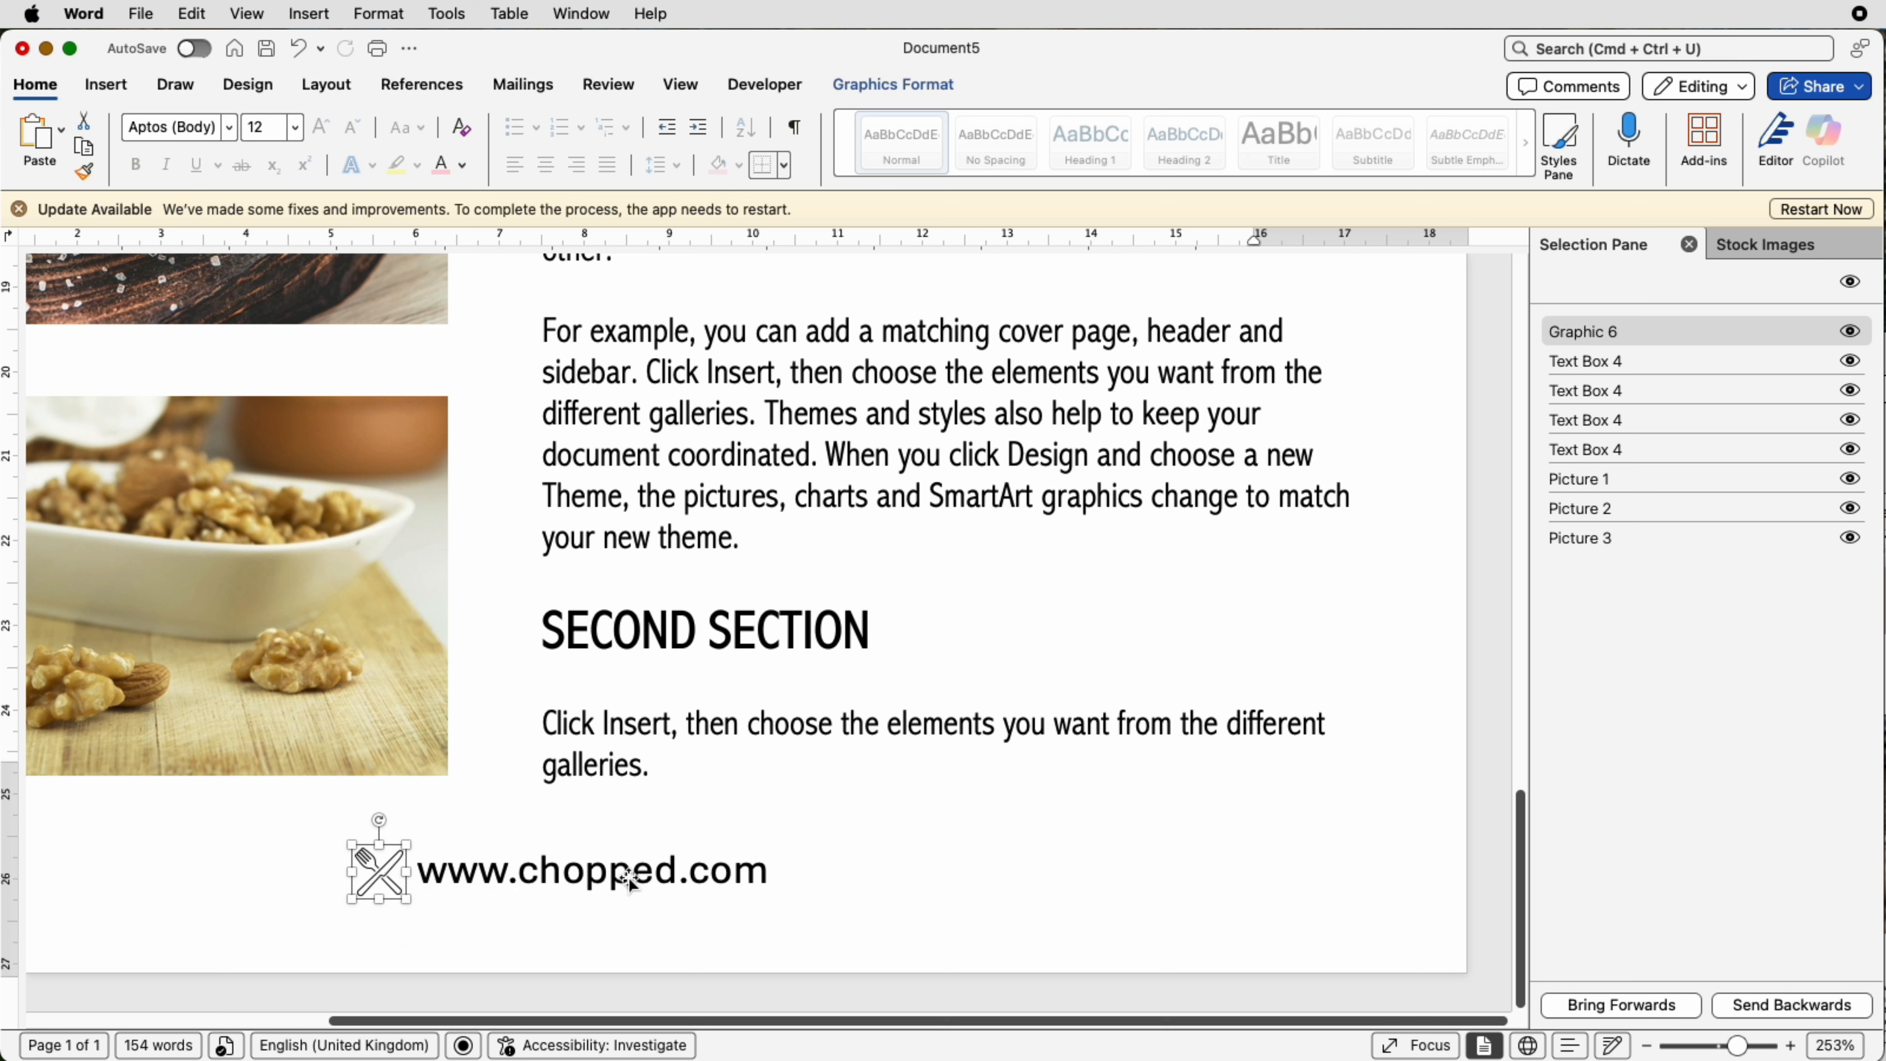
# Step: Select the icon together with the website text box and group them
pyautogui.click(817, 897)
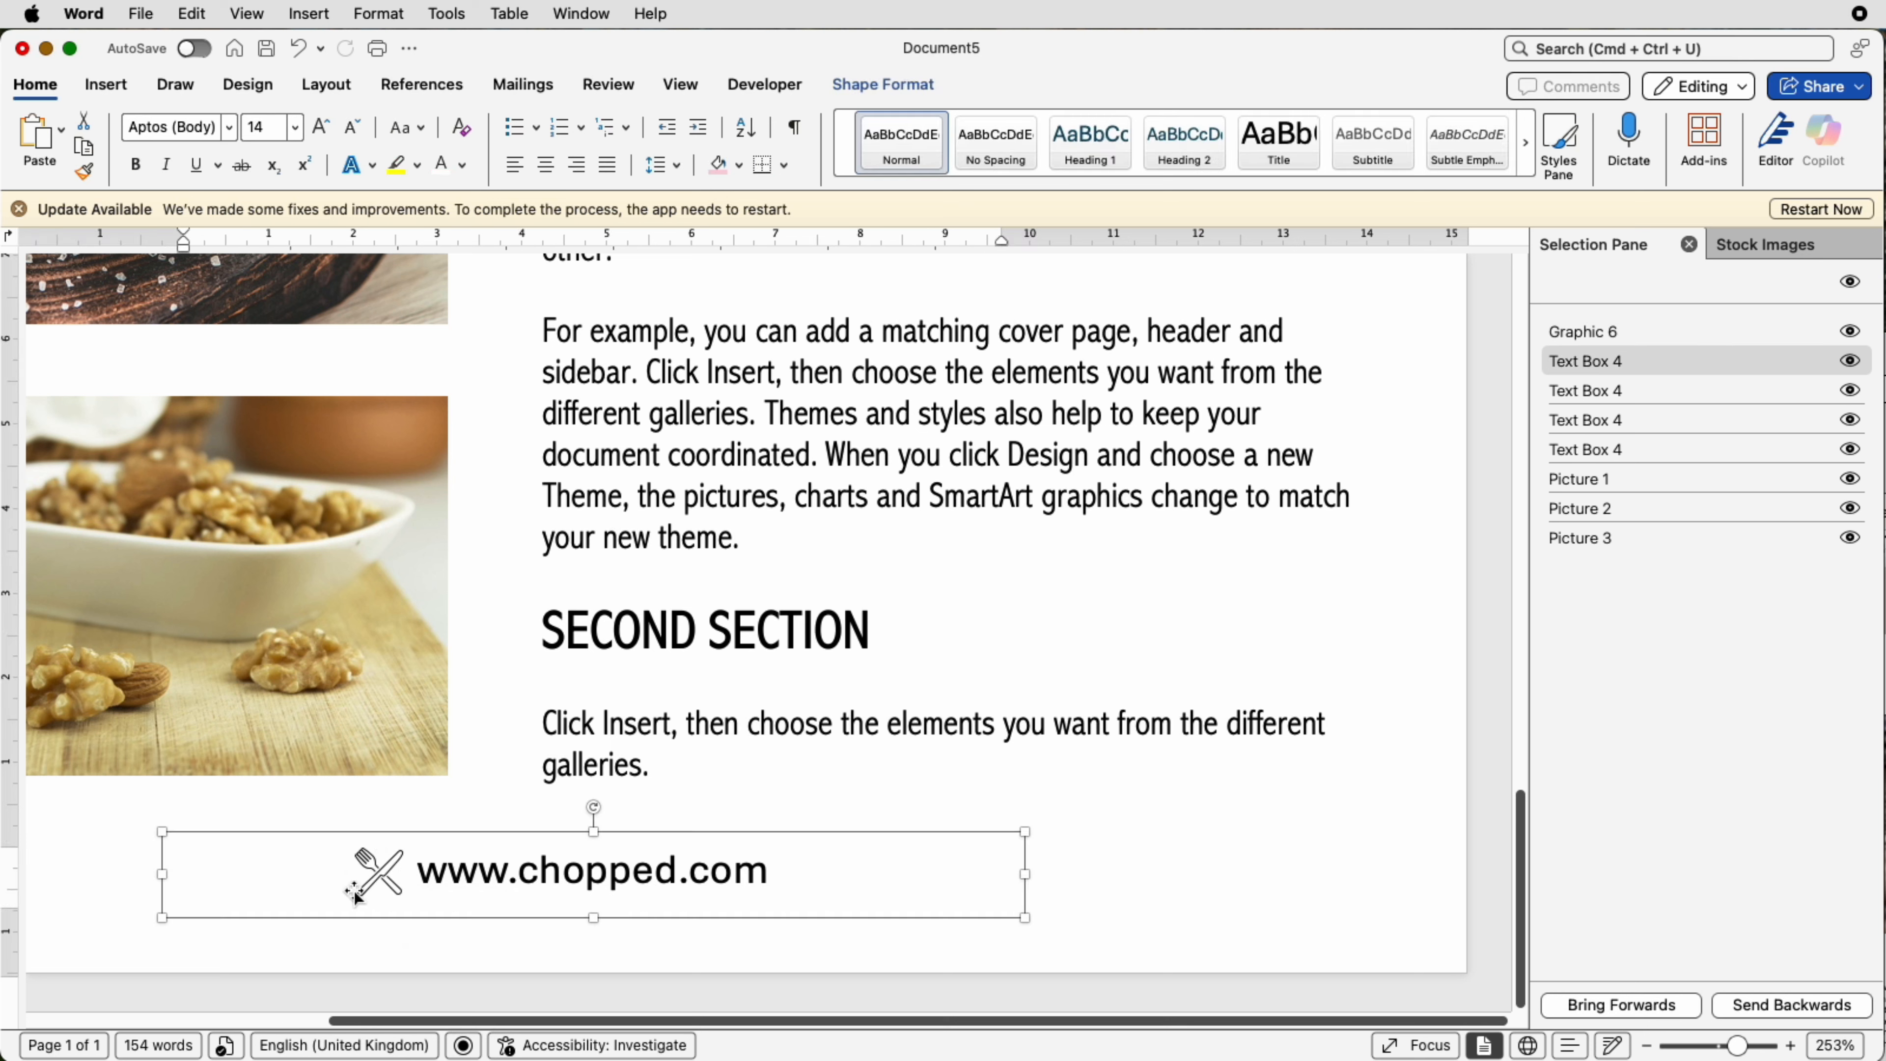
pyautogui.press('super+a')
pyautogui.click(379, 881)
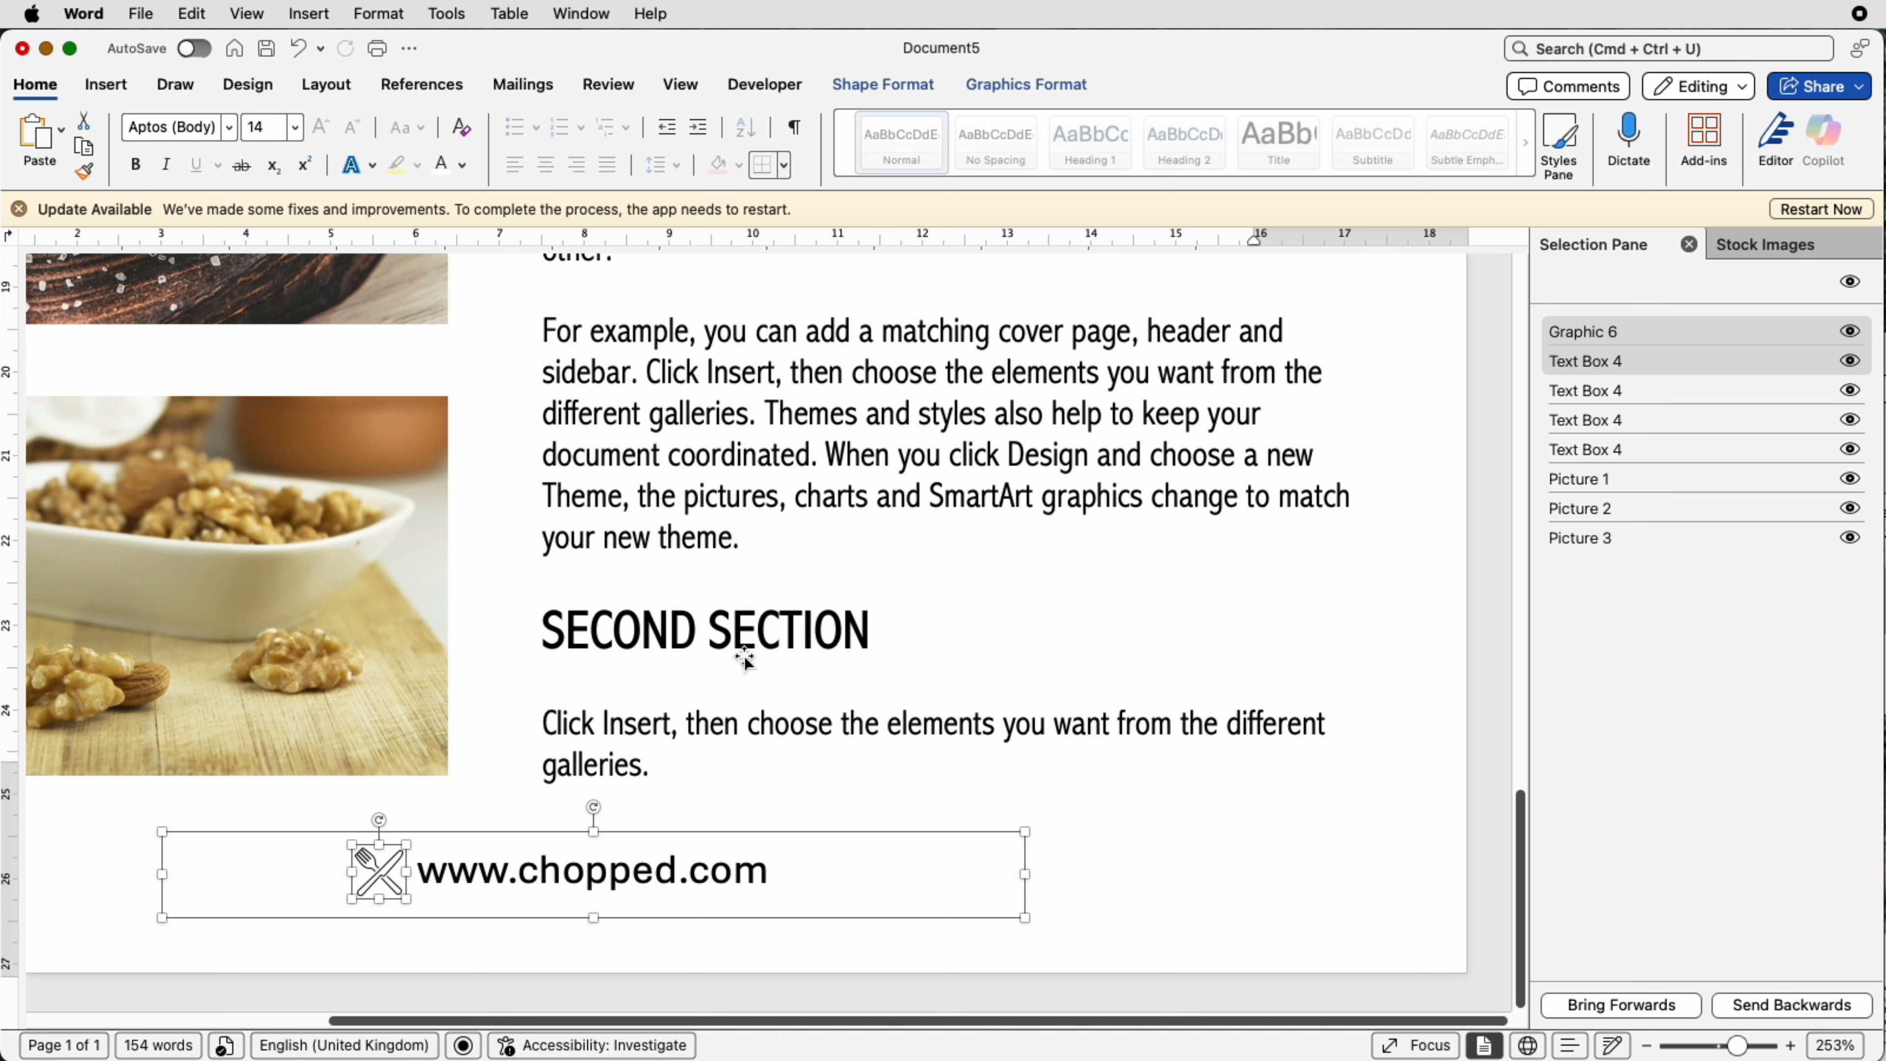
pyautogui.click(997, 88)
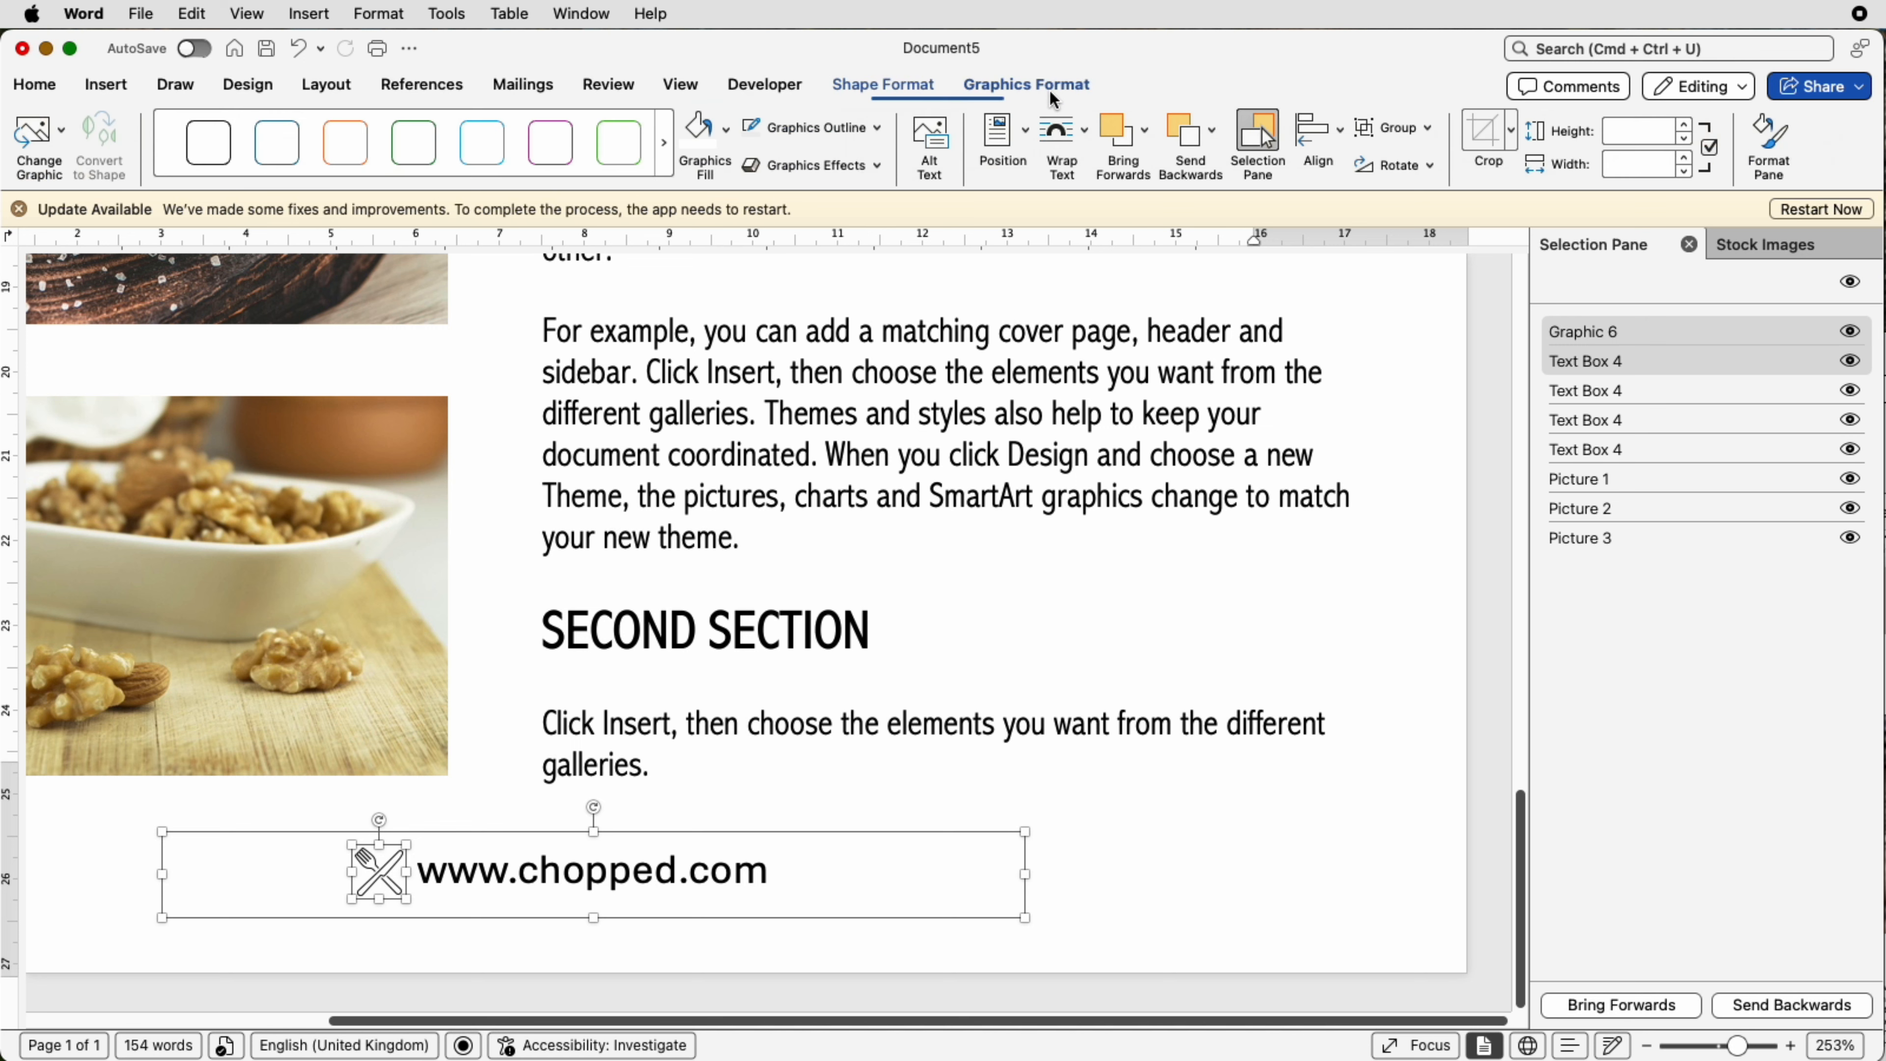
pyautogui.click(1417, 129)
pyautogui.click(1418, 161)
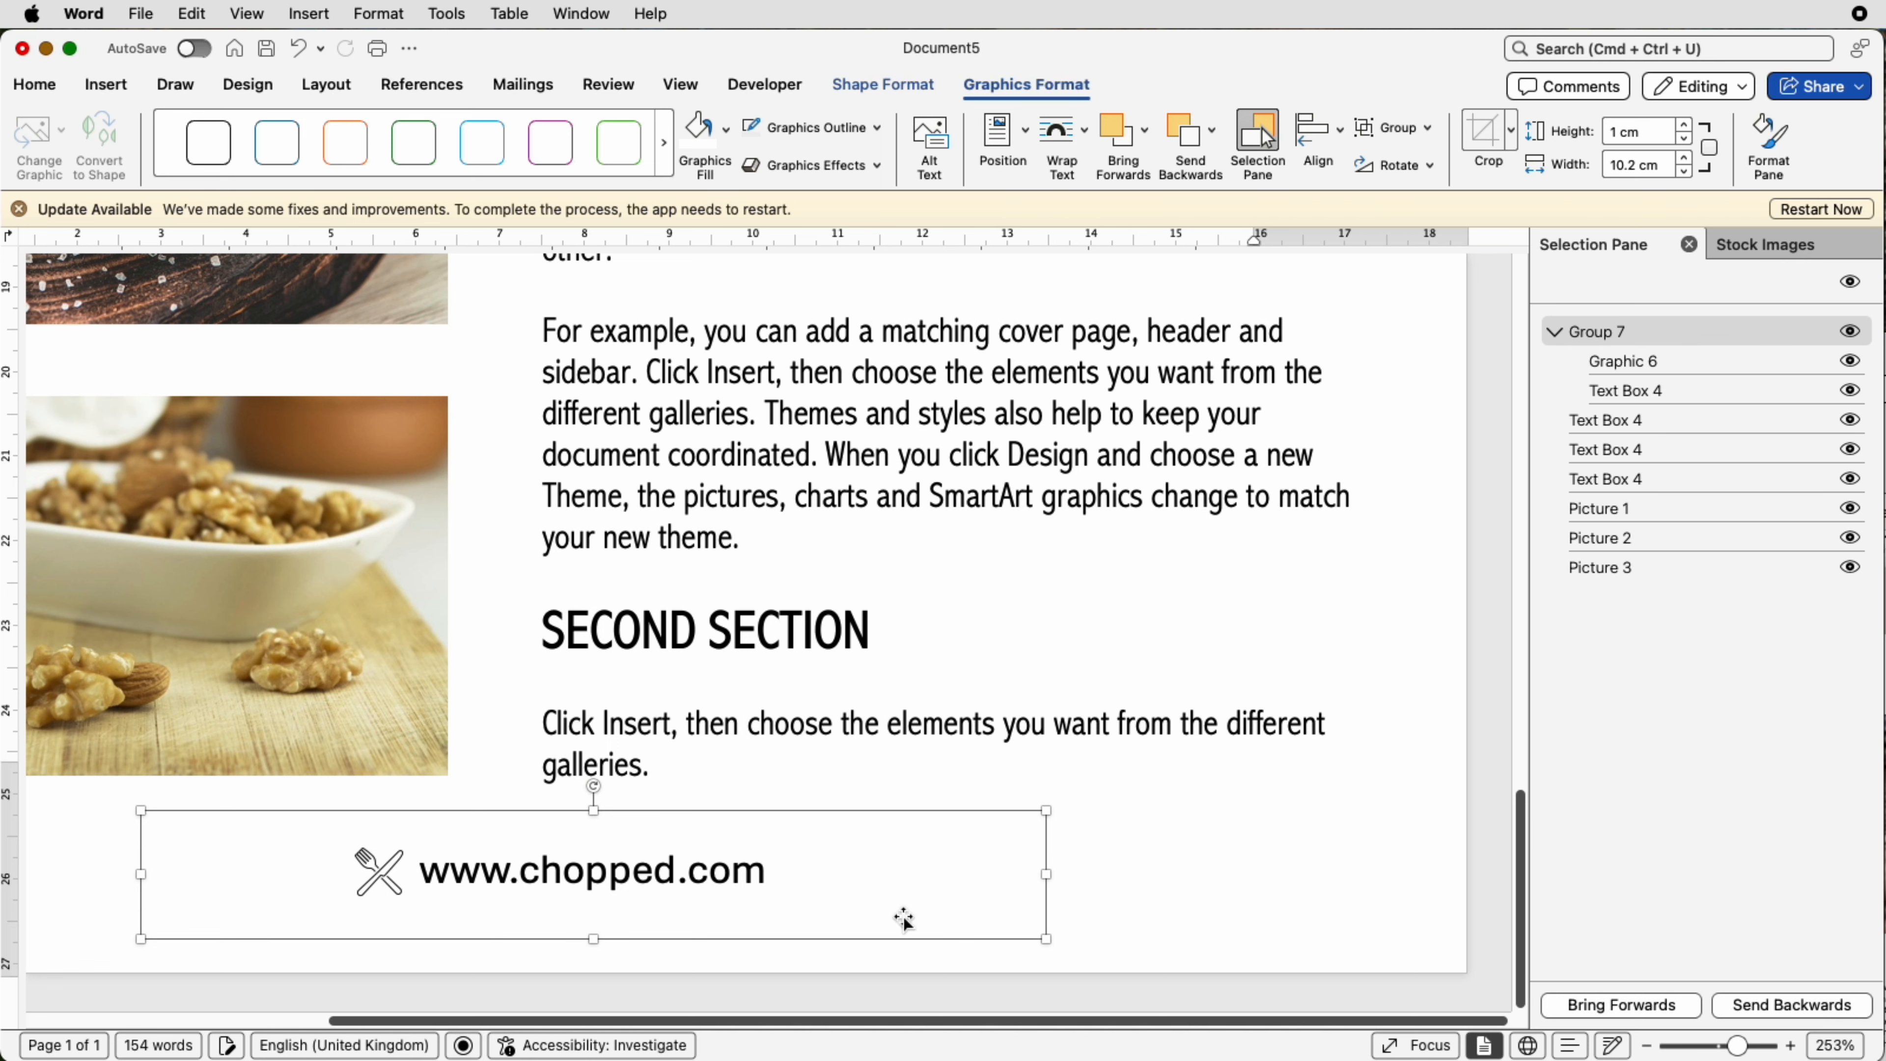
# Step: Align the grouped icon and website footer to the centre
pyautogui.moveTo(1736, 1046); pyautogui.dragTo(1700, 1046)
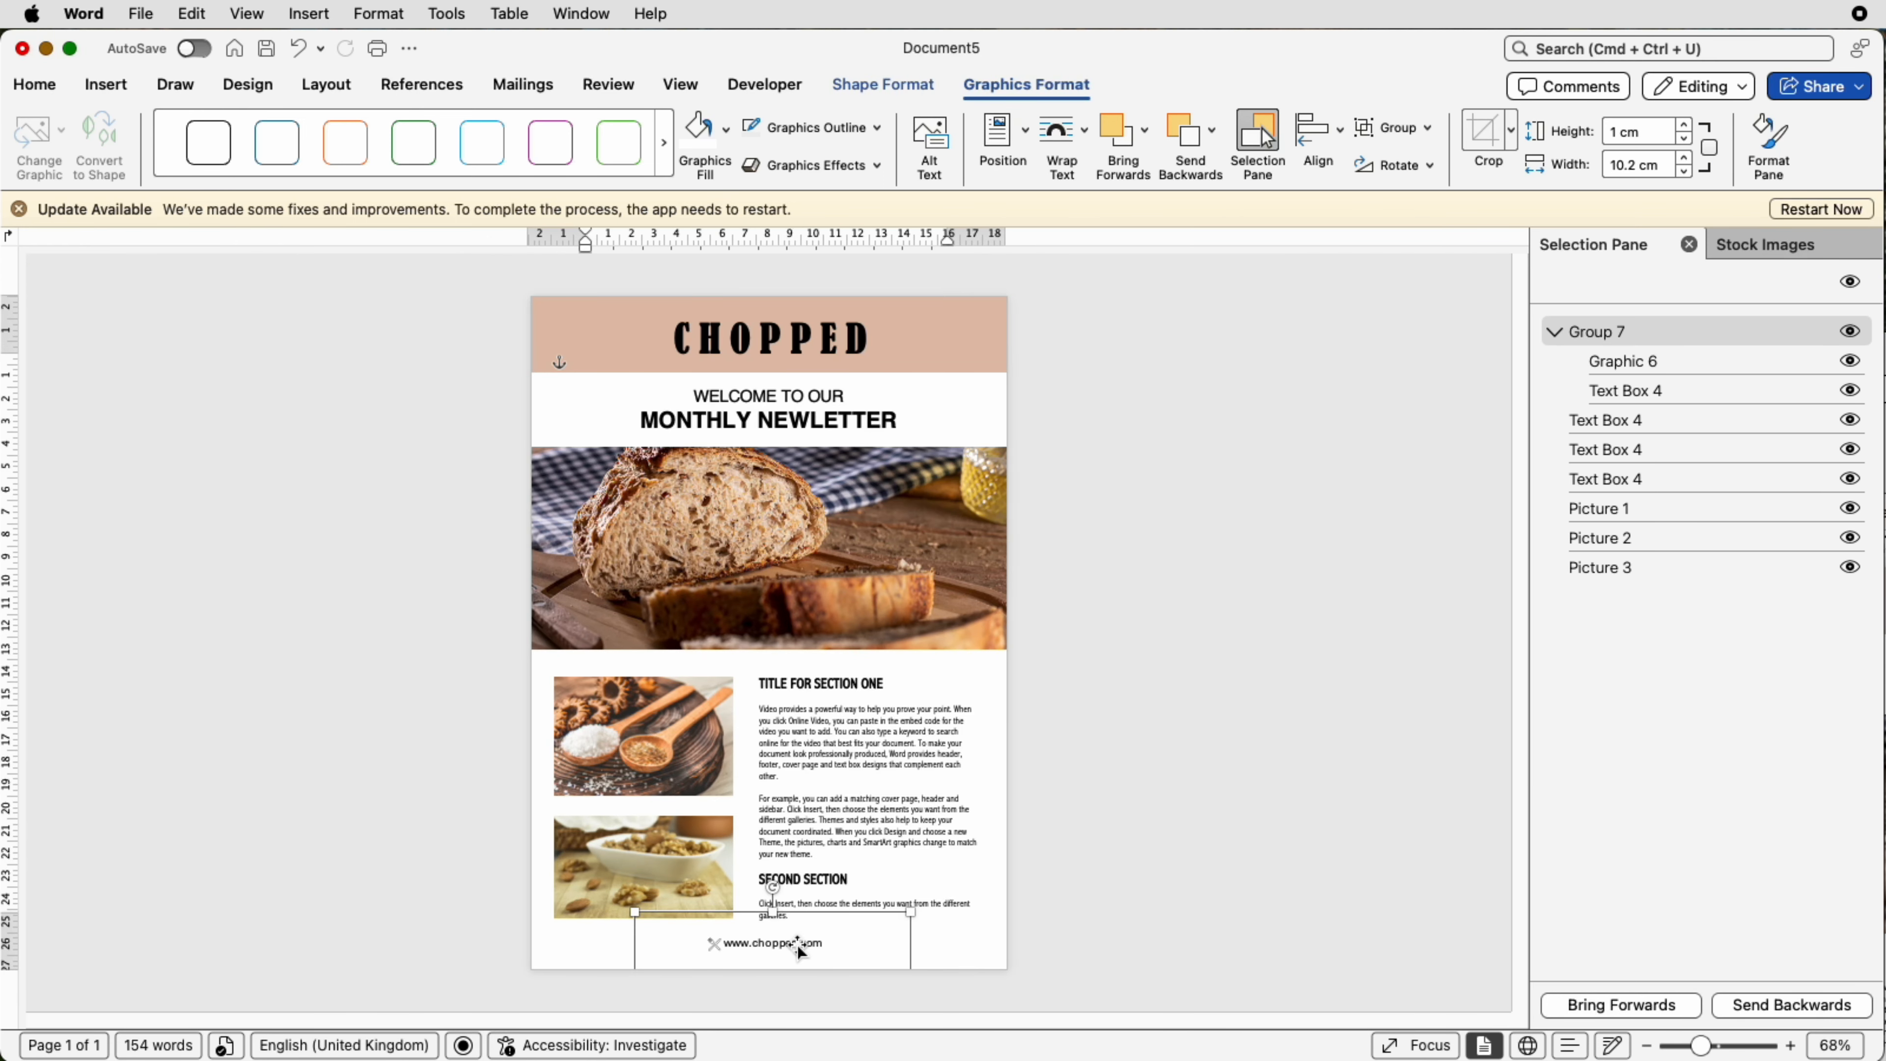
pyautogui.click(1340, 145)
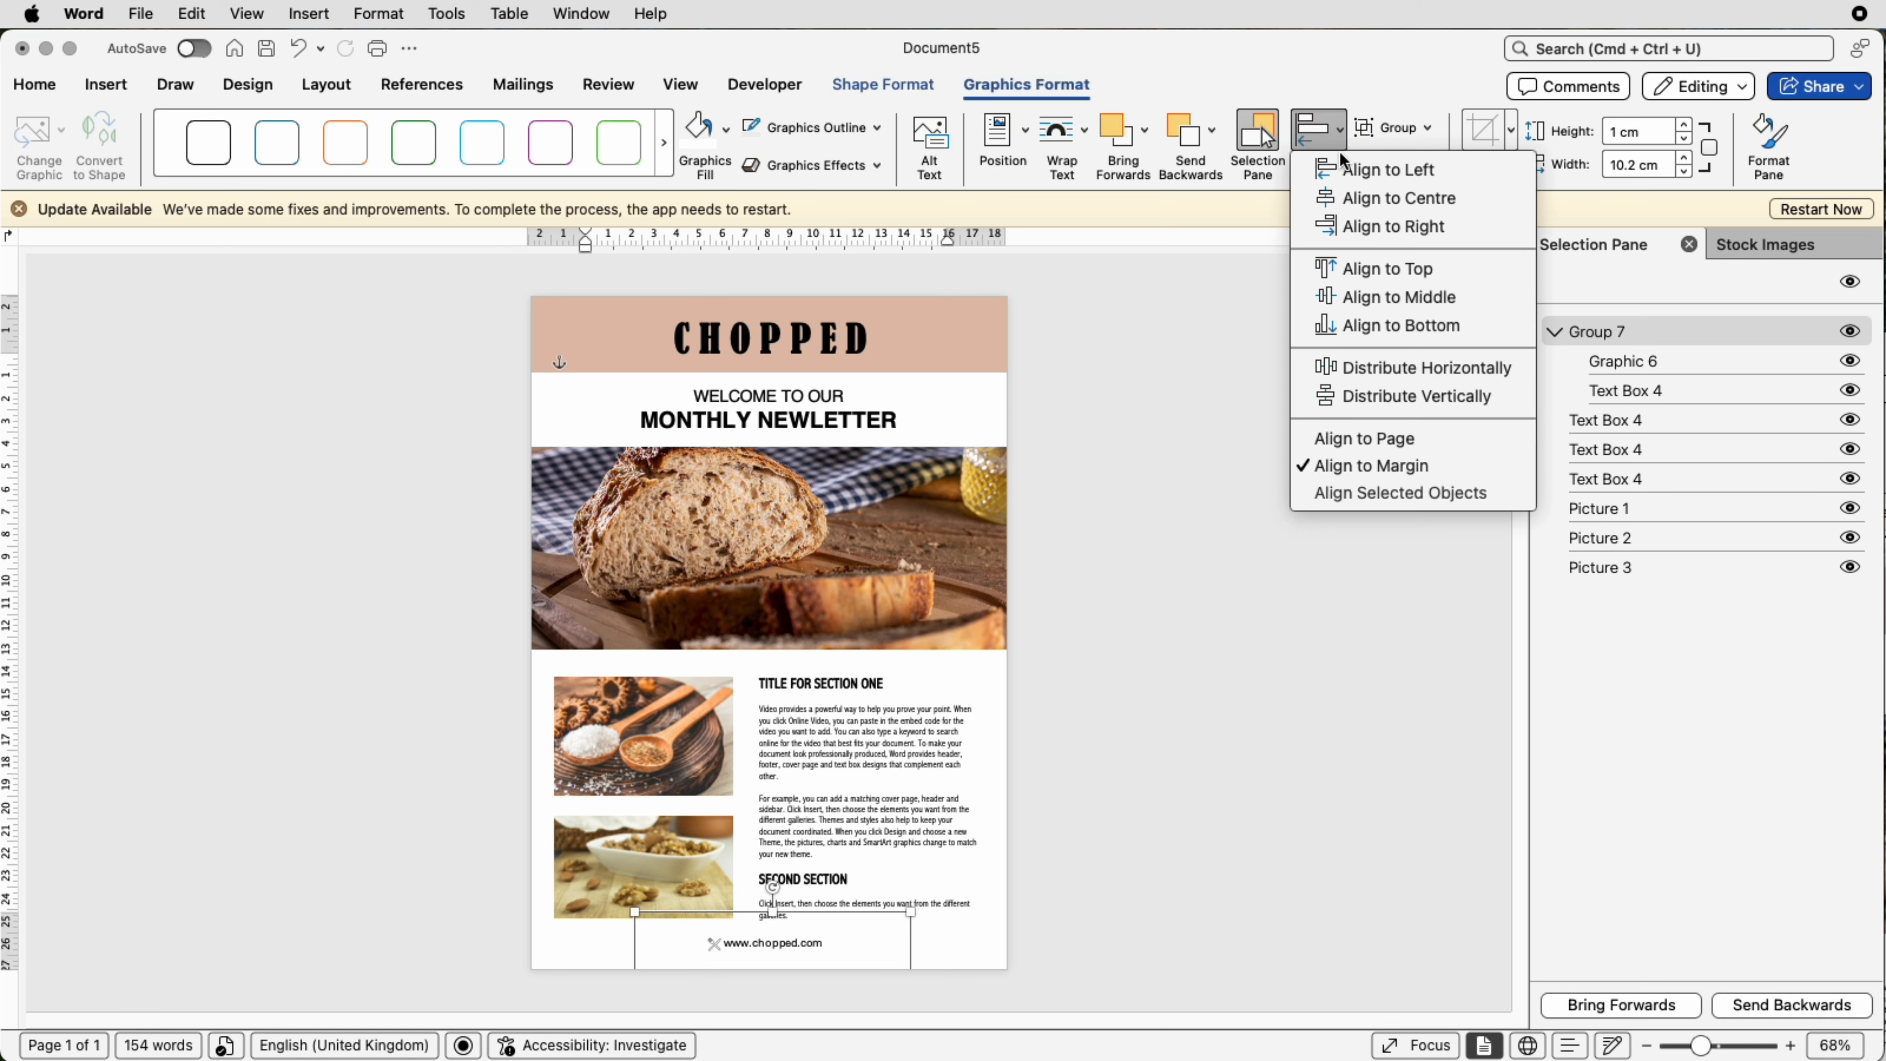
pyautogui.click(1342, 199)
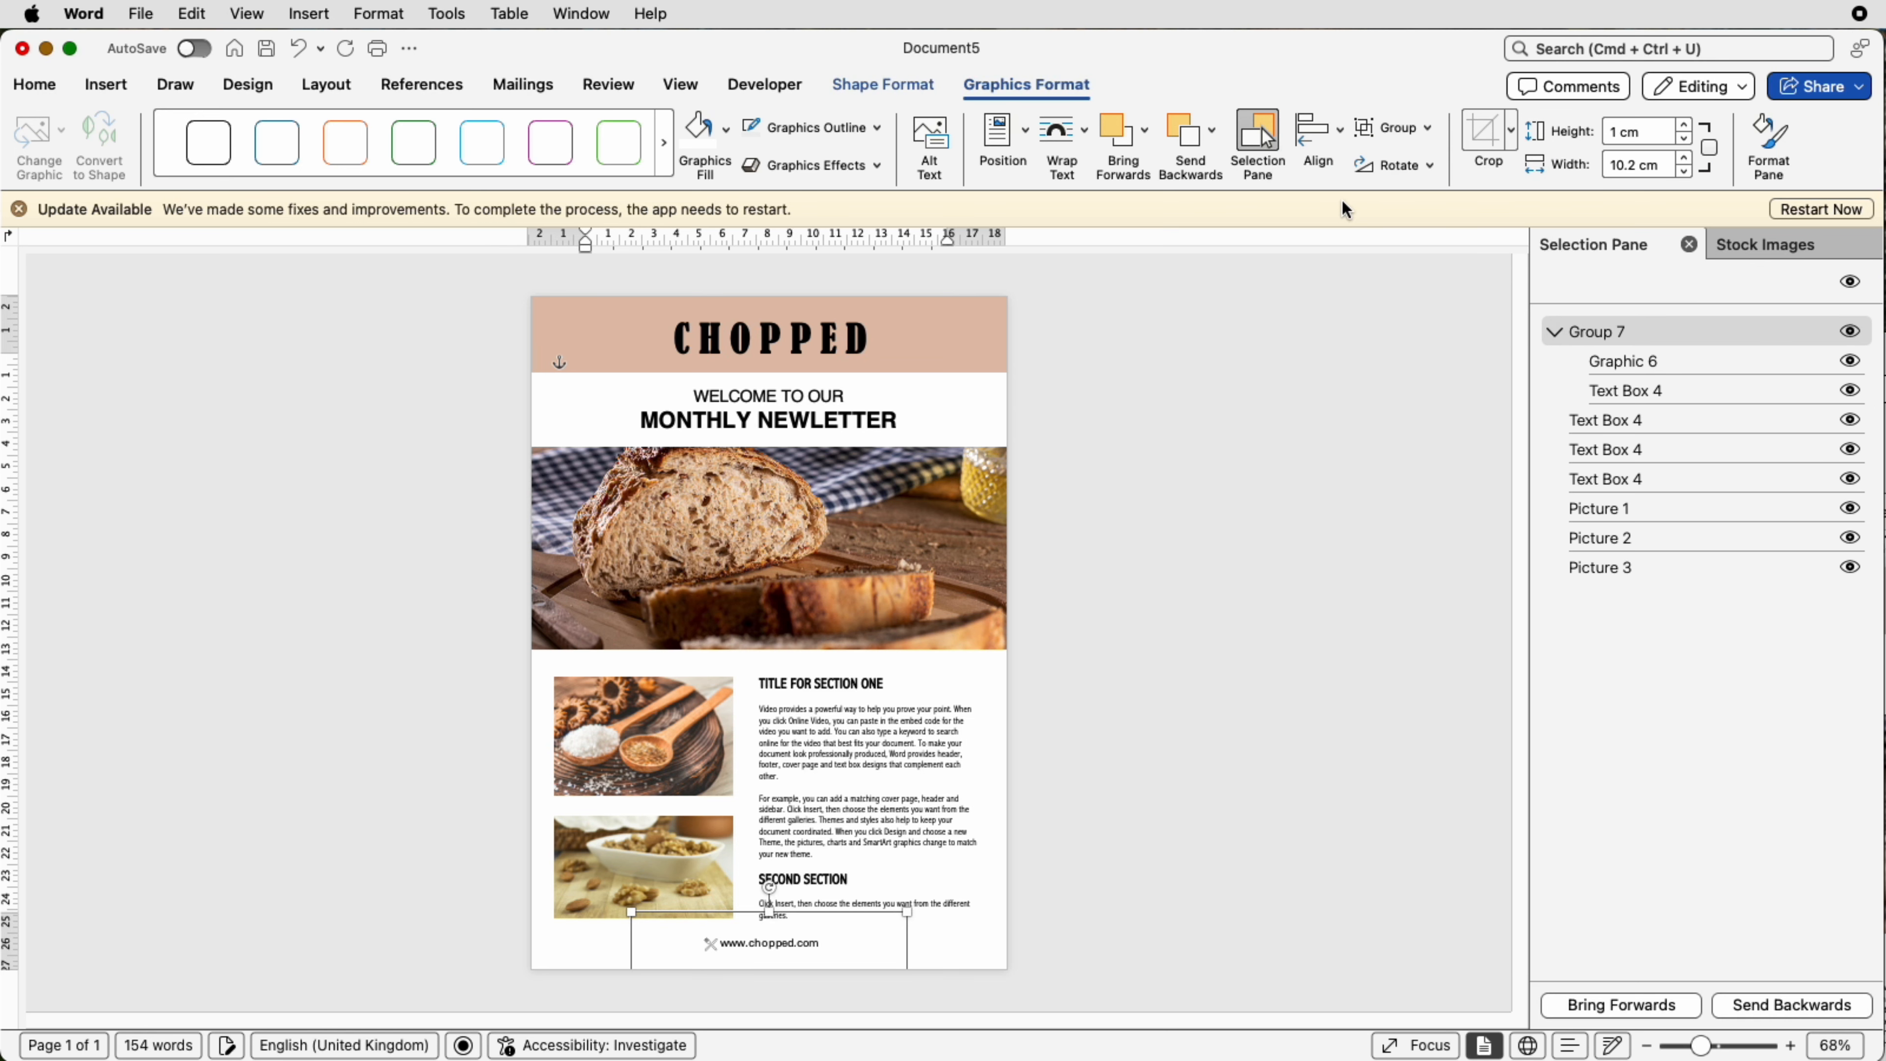
# Step: Select the two small food pictures and the article text box and group them
pyautogui.click(1191, 772)
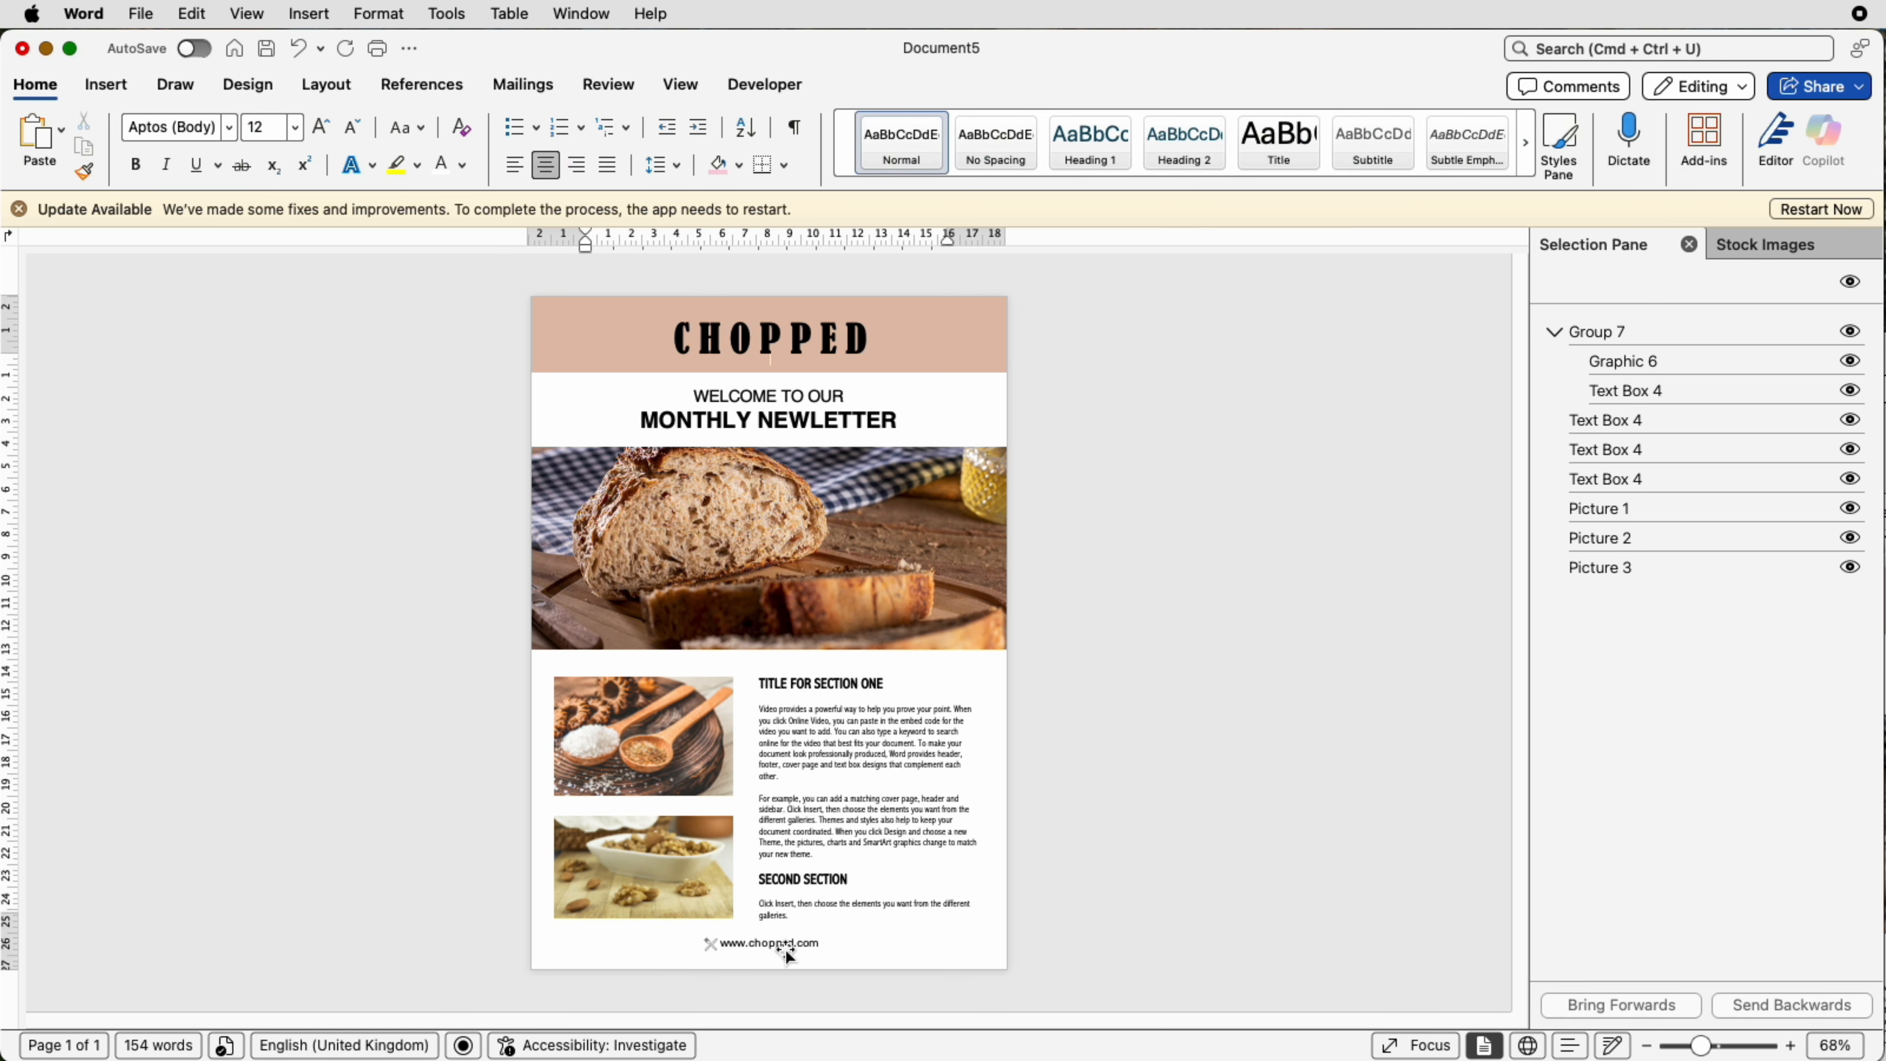
pyautogui.click(802, 875)
pyautogui.keyDown('shift'); pyautogui.click(687, 865); pyautogui.keyUp('shift')
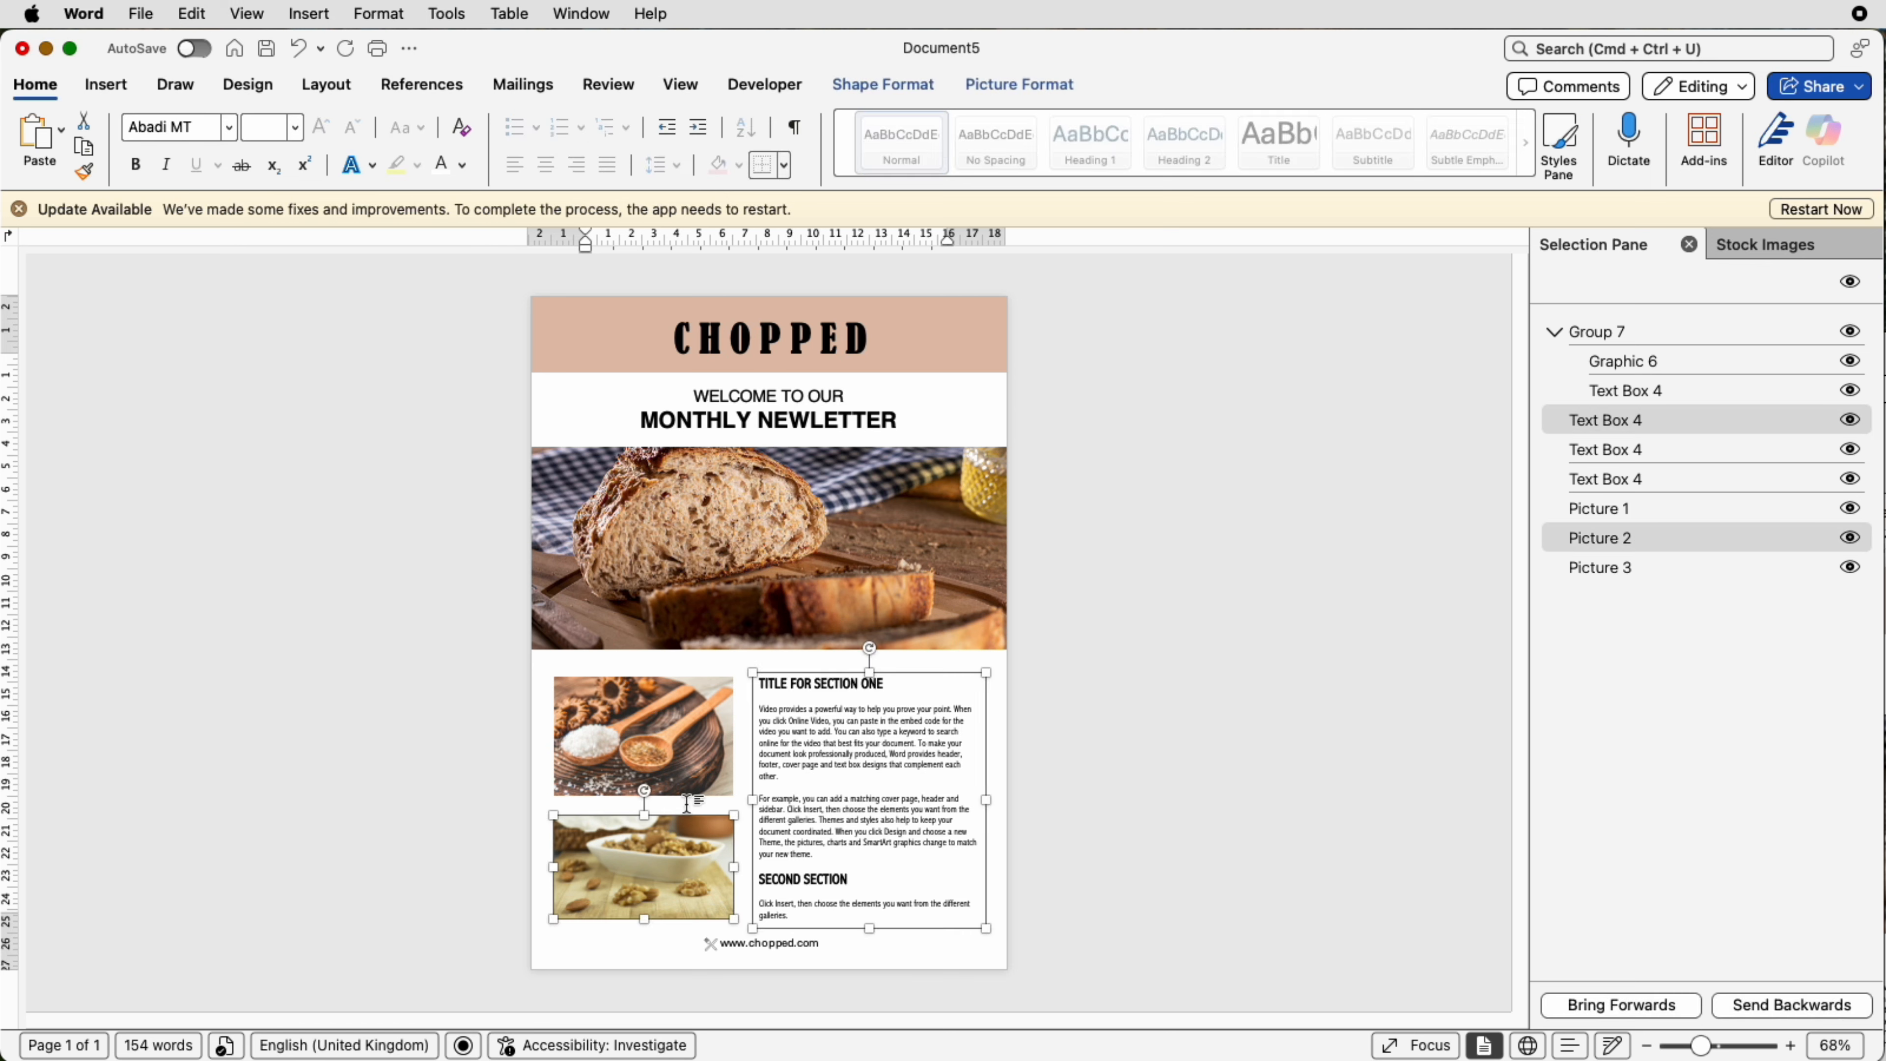
pyautogui.keyDown('shift'); pyautogui.click(691, 775); pyautogui.keyUp('shift')
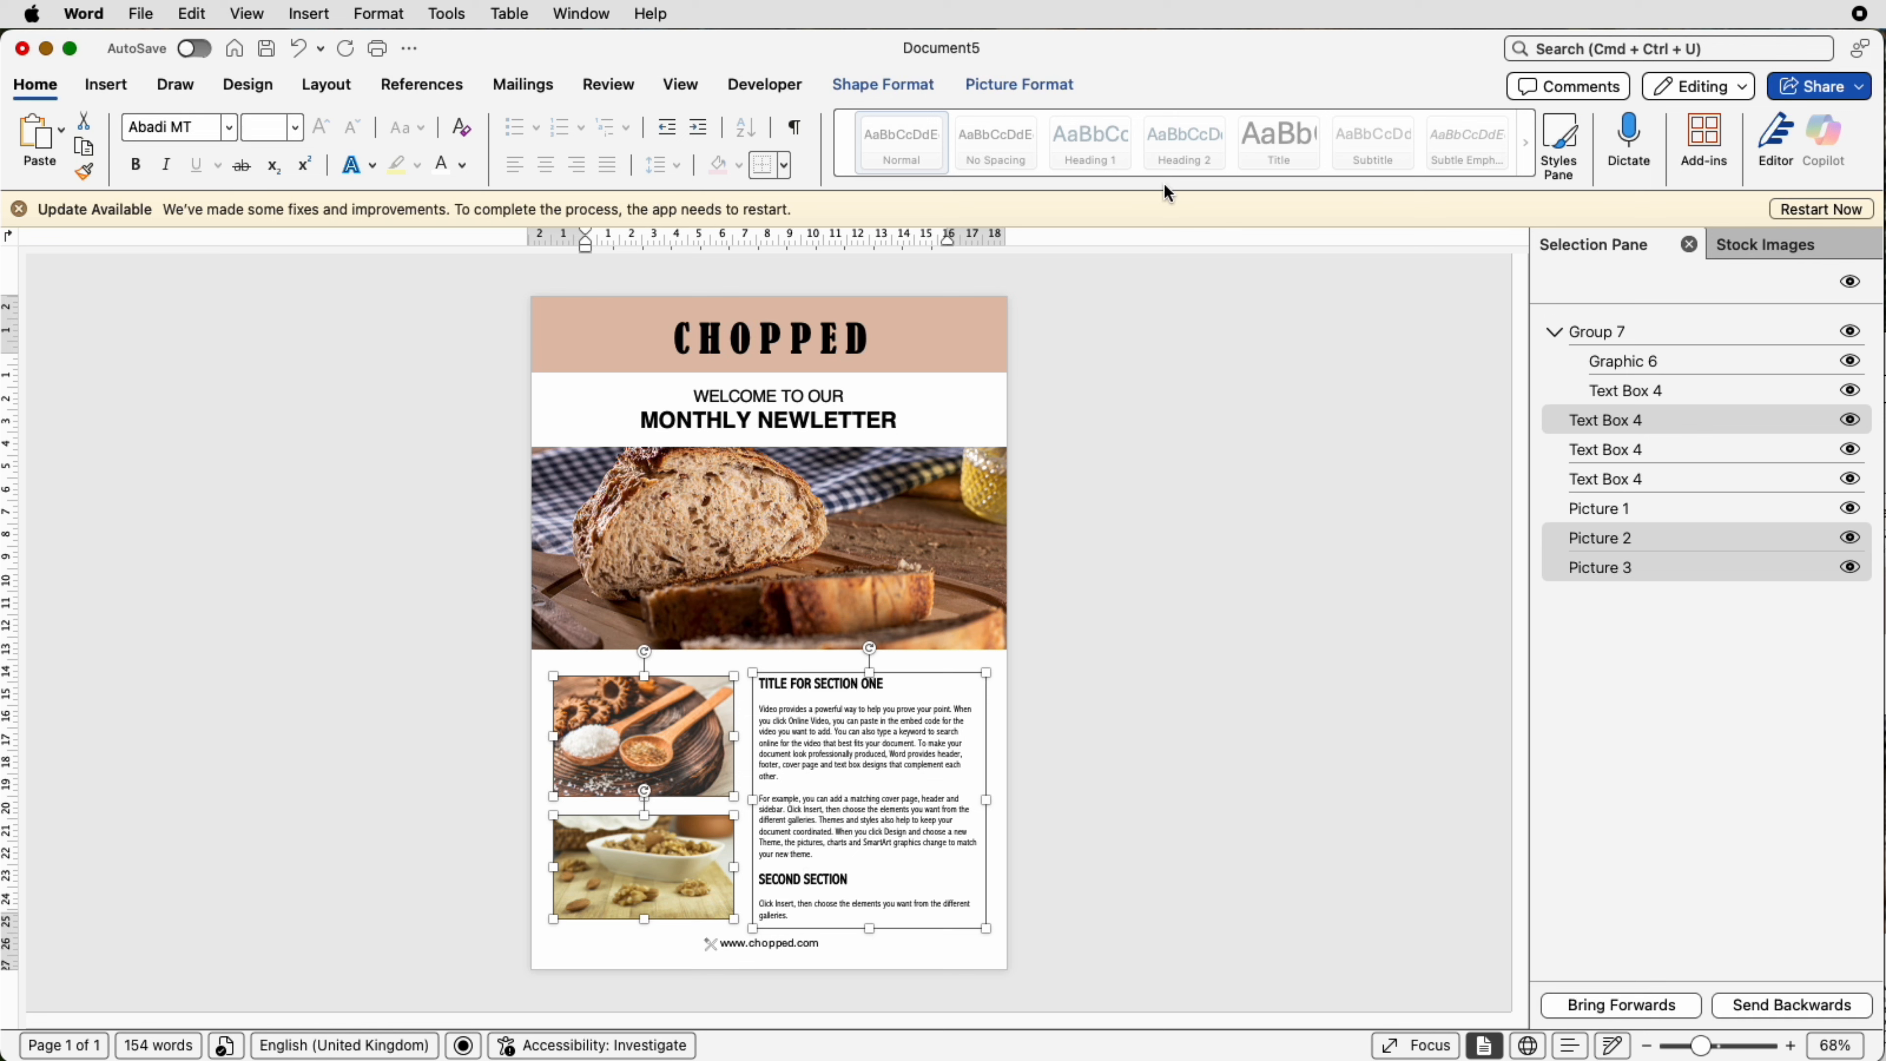
pyautogui.click(904, 84)
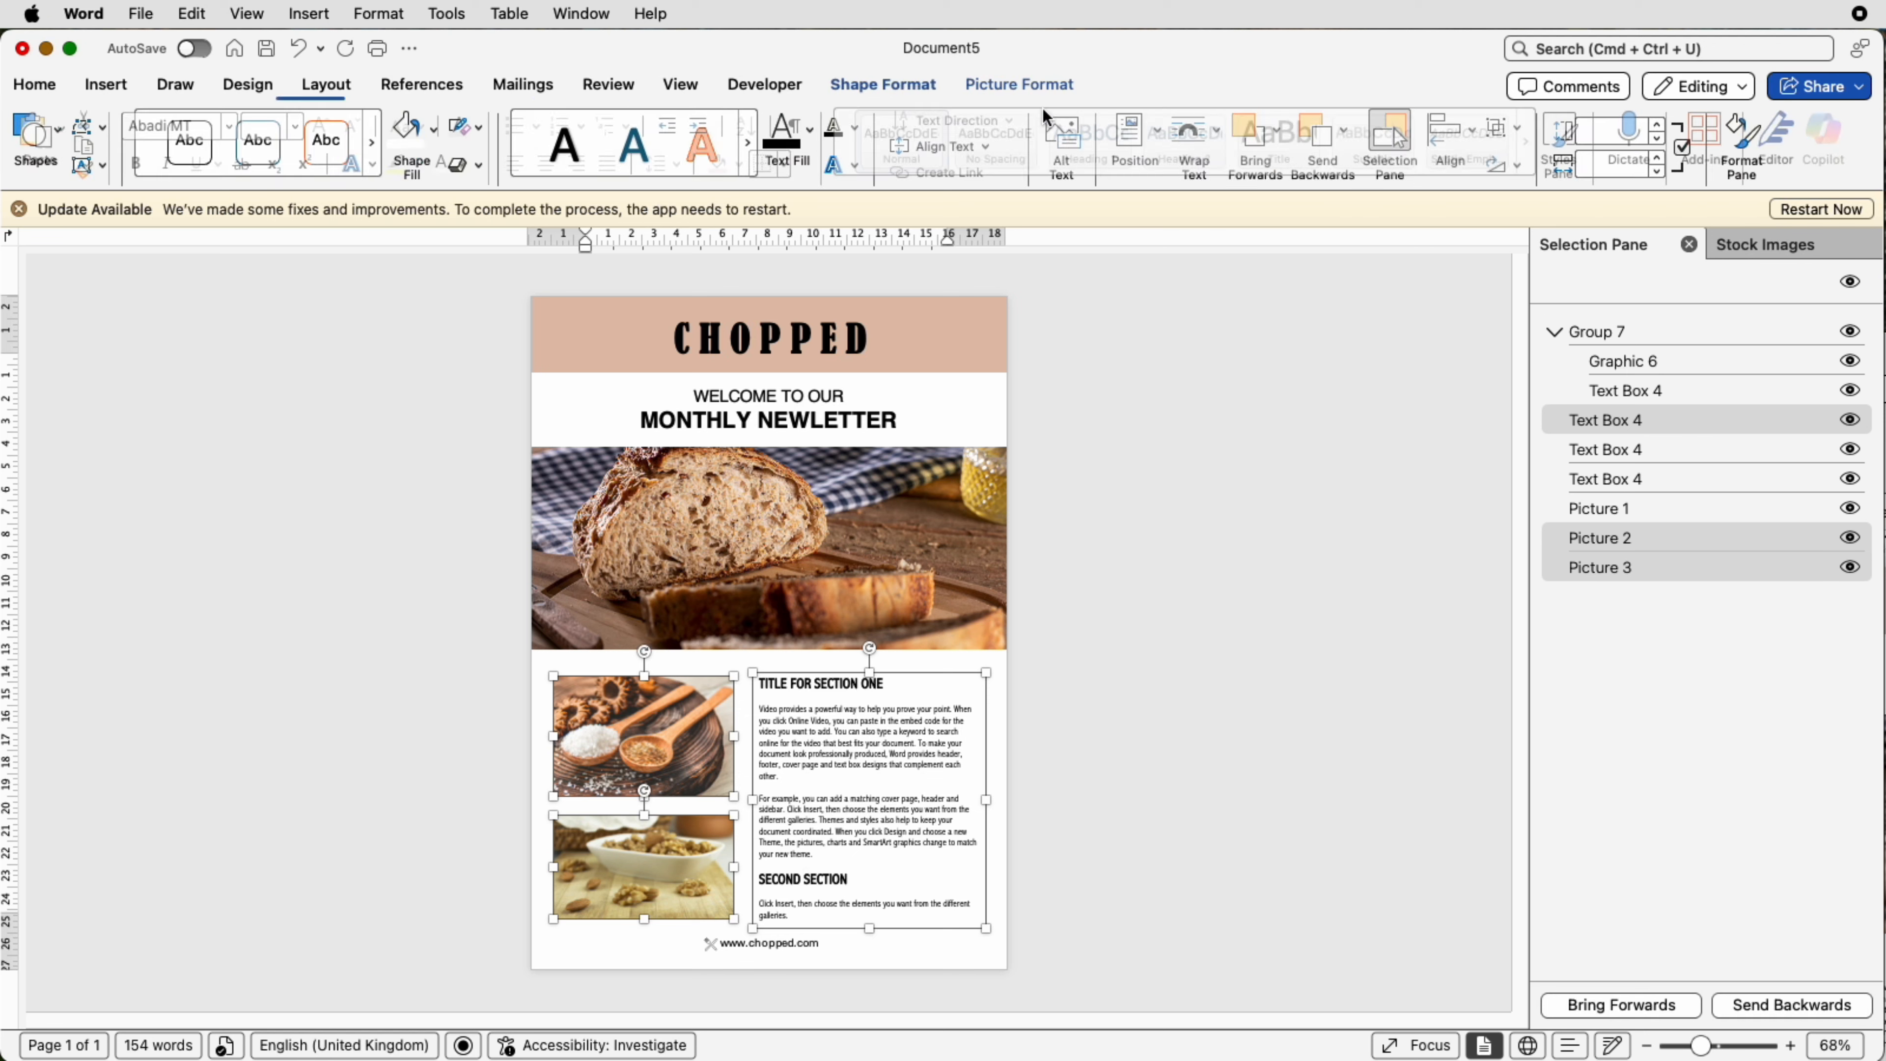
pyautogui.click(1502, 132)
pyautogui.click(1496, 171)
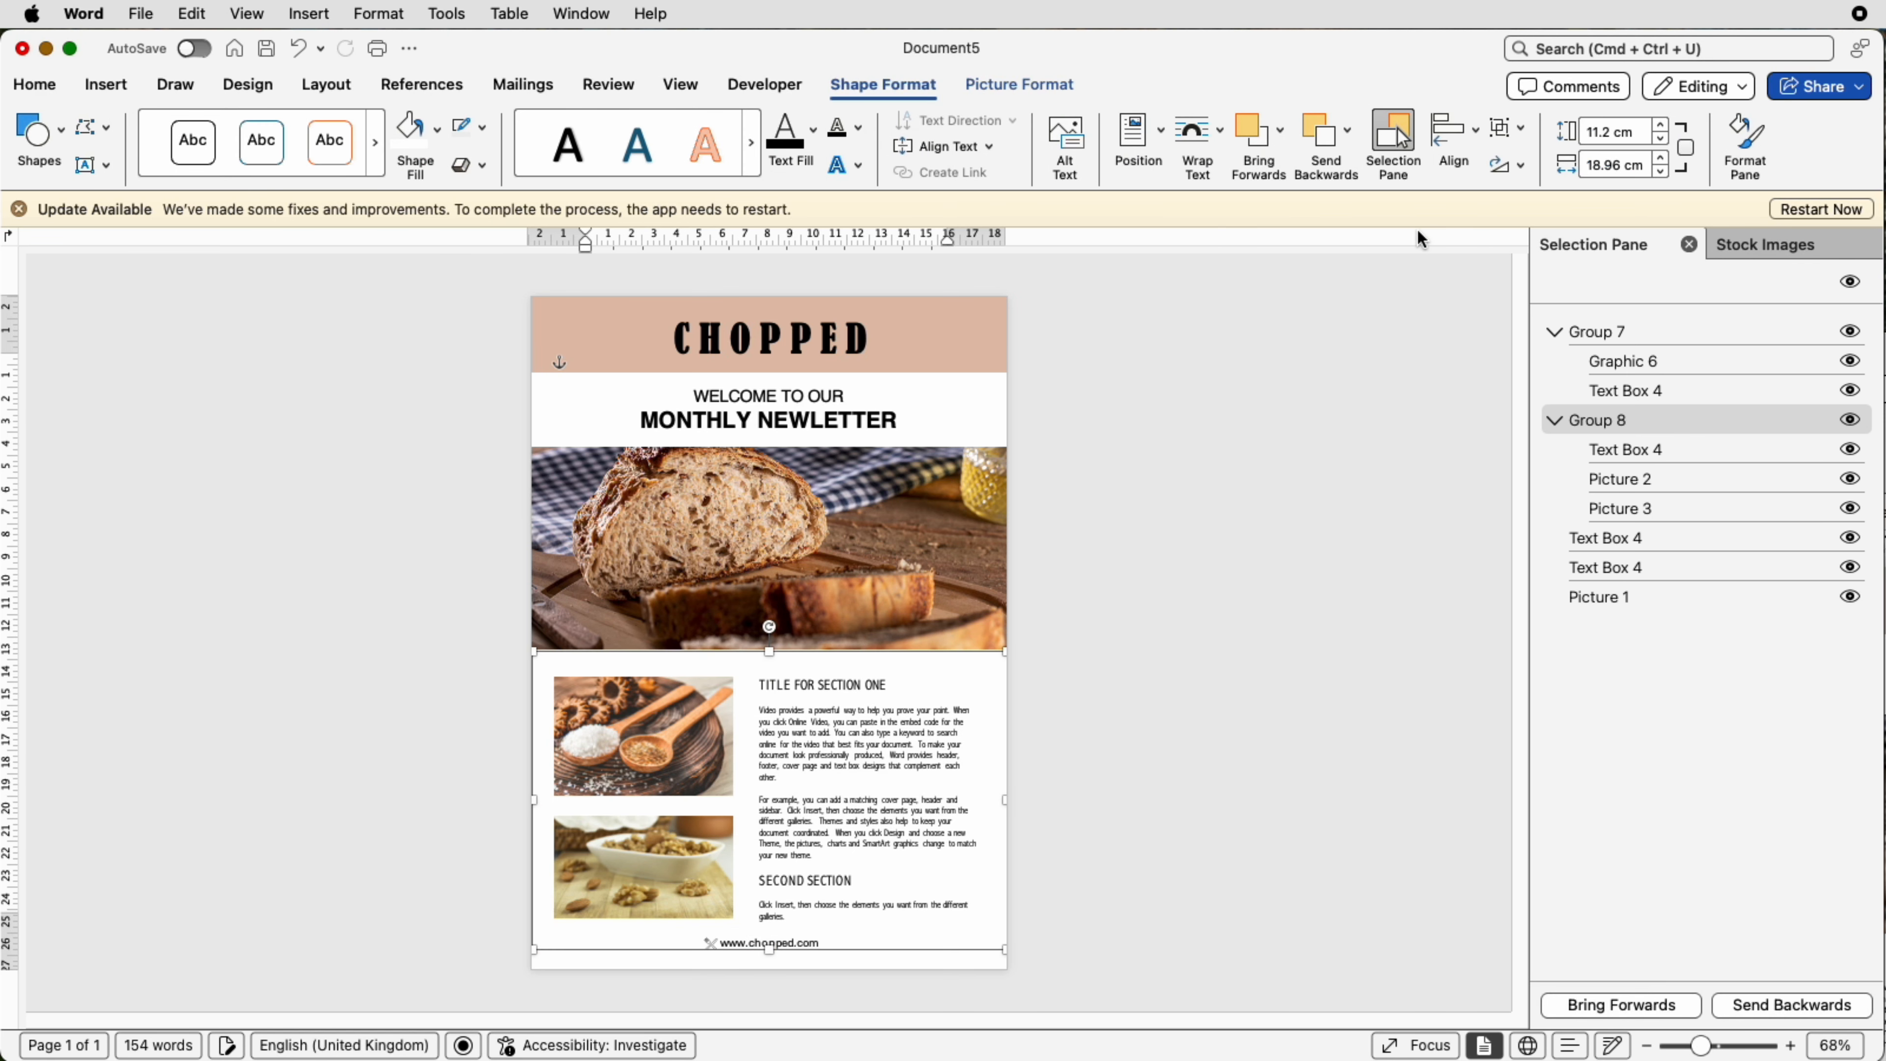
# Step: Nudge the picture-and-article group up slightly
pyautogui.press('Up')
pyautogui.press('Up')
pyautogui.press('Up')
pyautogui.press('Up')
pyautogui.press('Up')
pyautogui.press('Up')
pyautogui.press('Up')
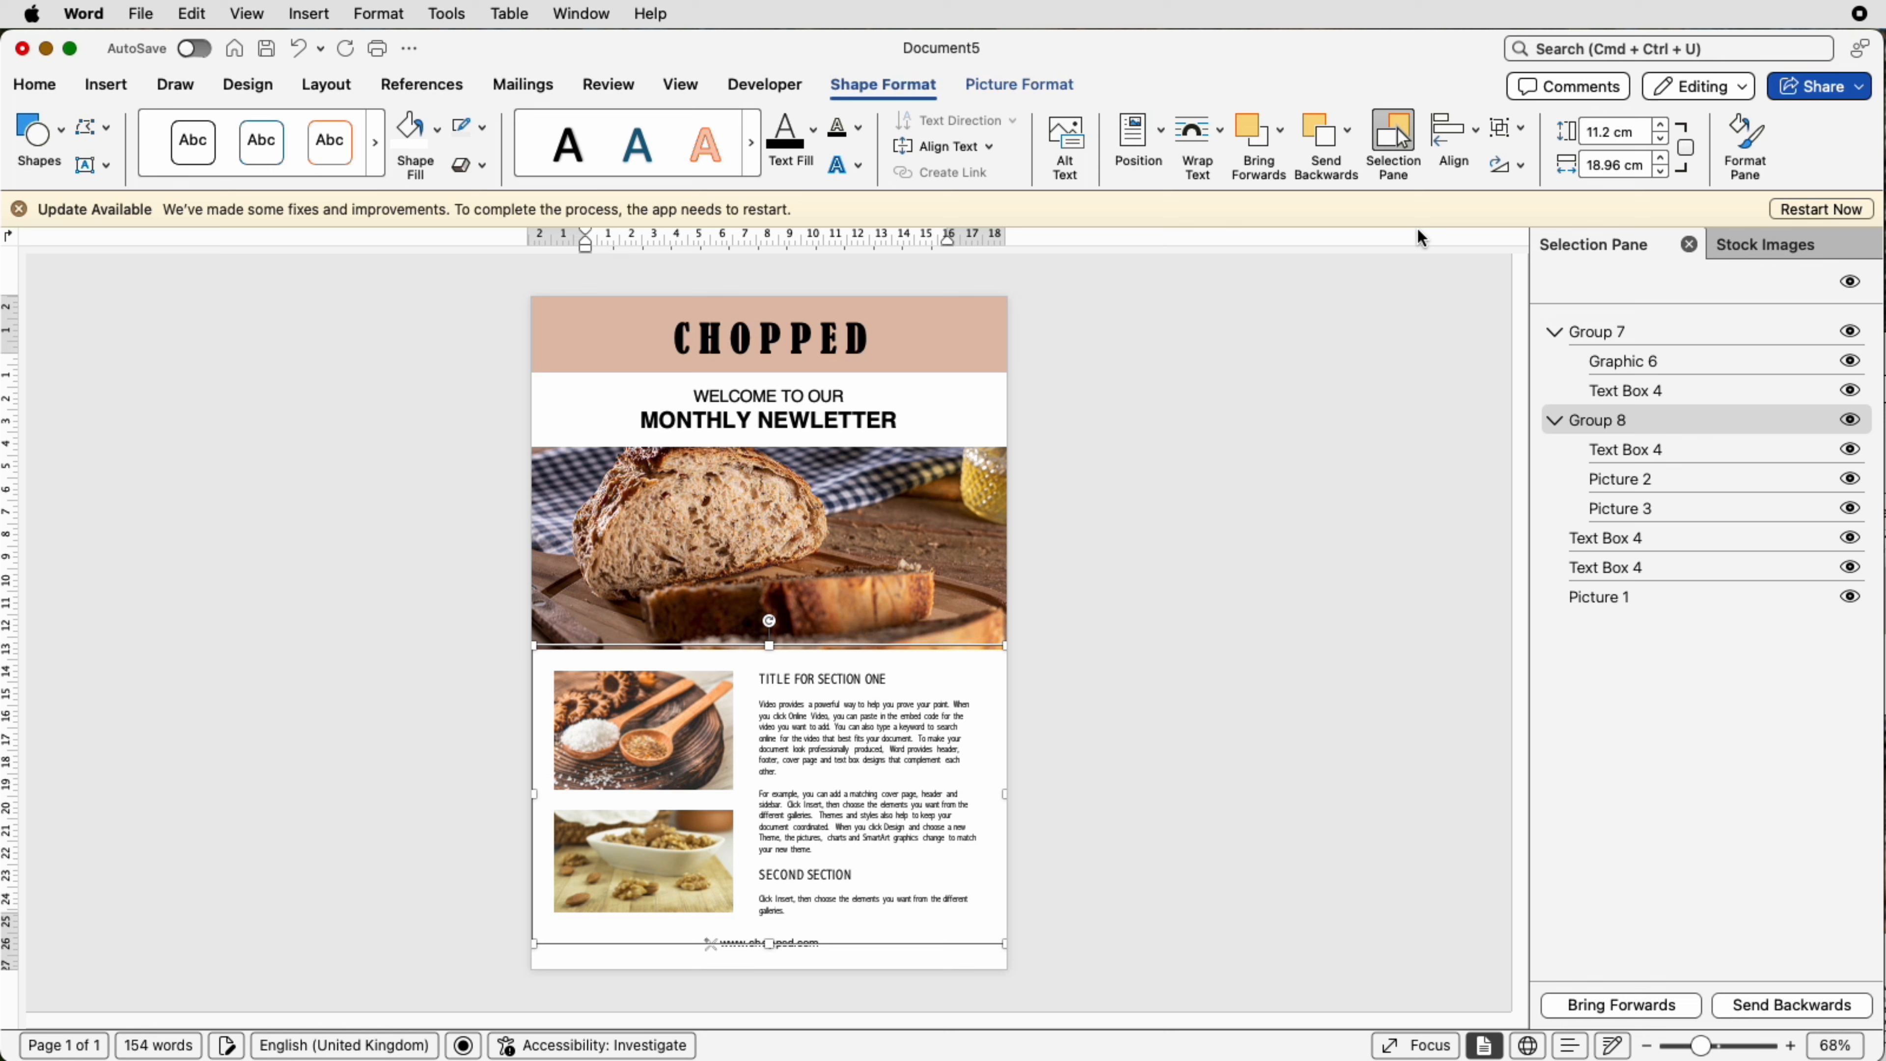
# Step: Select the large bread picture and nudge it up slightly
pyautogui.click(769, 548)
pyautogui.press('Up')
pyautogui.press('Up')
pyautogui.press('Up')
pyautogui.press('Up')
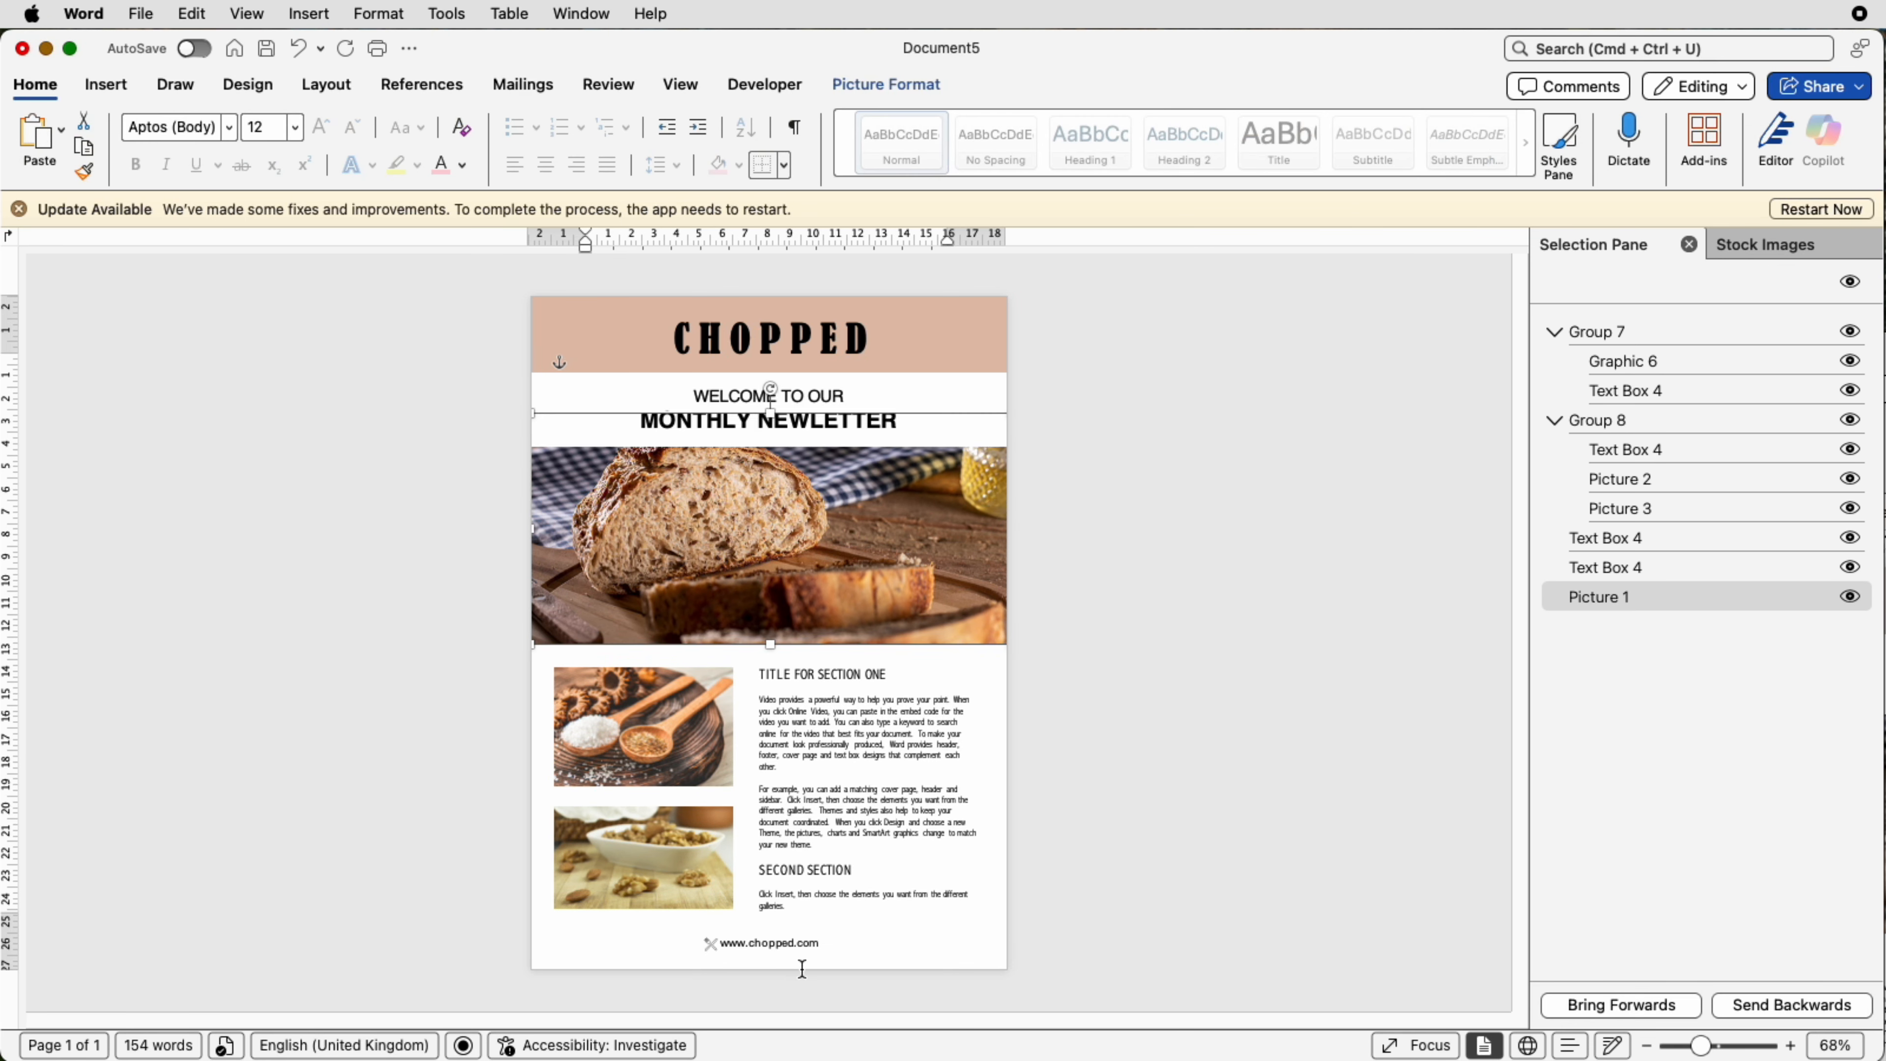
# Step: Select the website footer group and nudge it up slightly, then deselect it
pyautogui.click(803, 948)
pyautogui.press('Up')
pyautogui.press('Up')
pyautogui.press('Up')
pyautogui.press('Up')
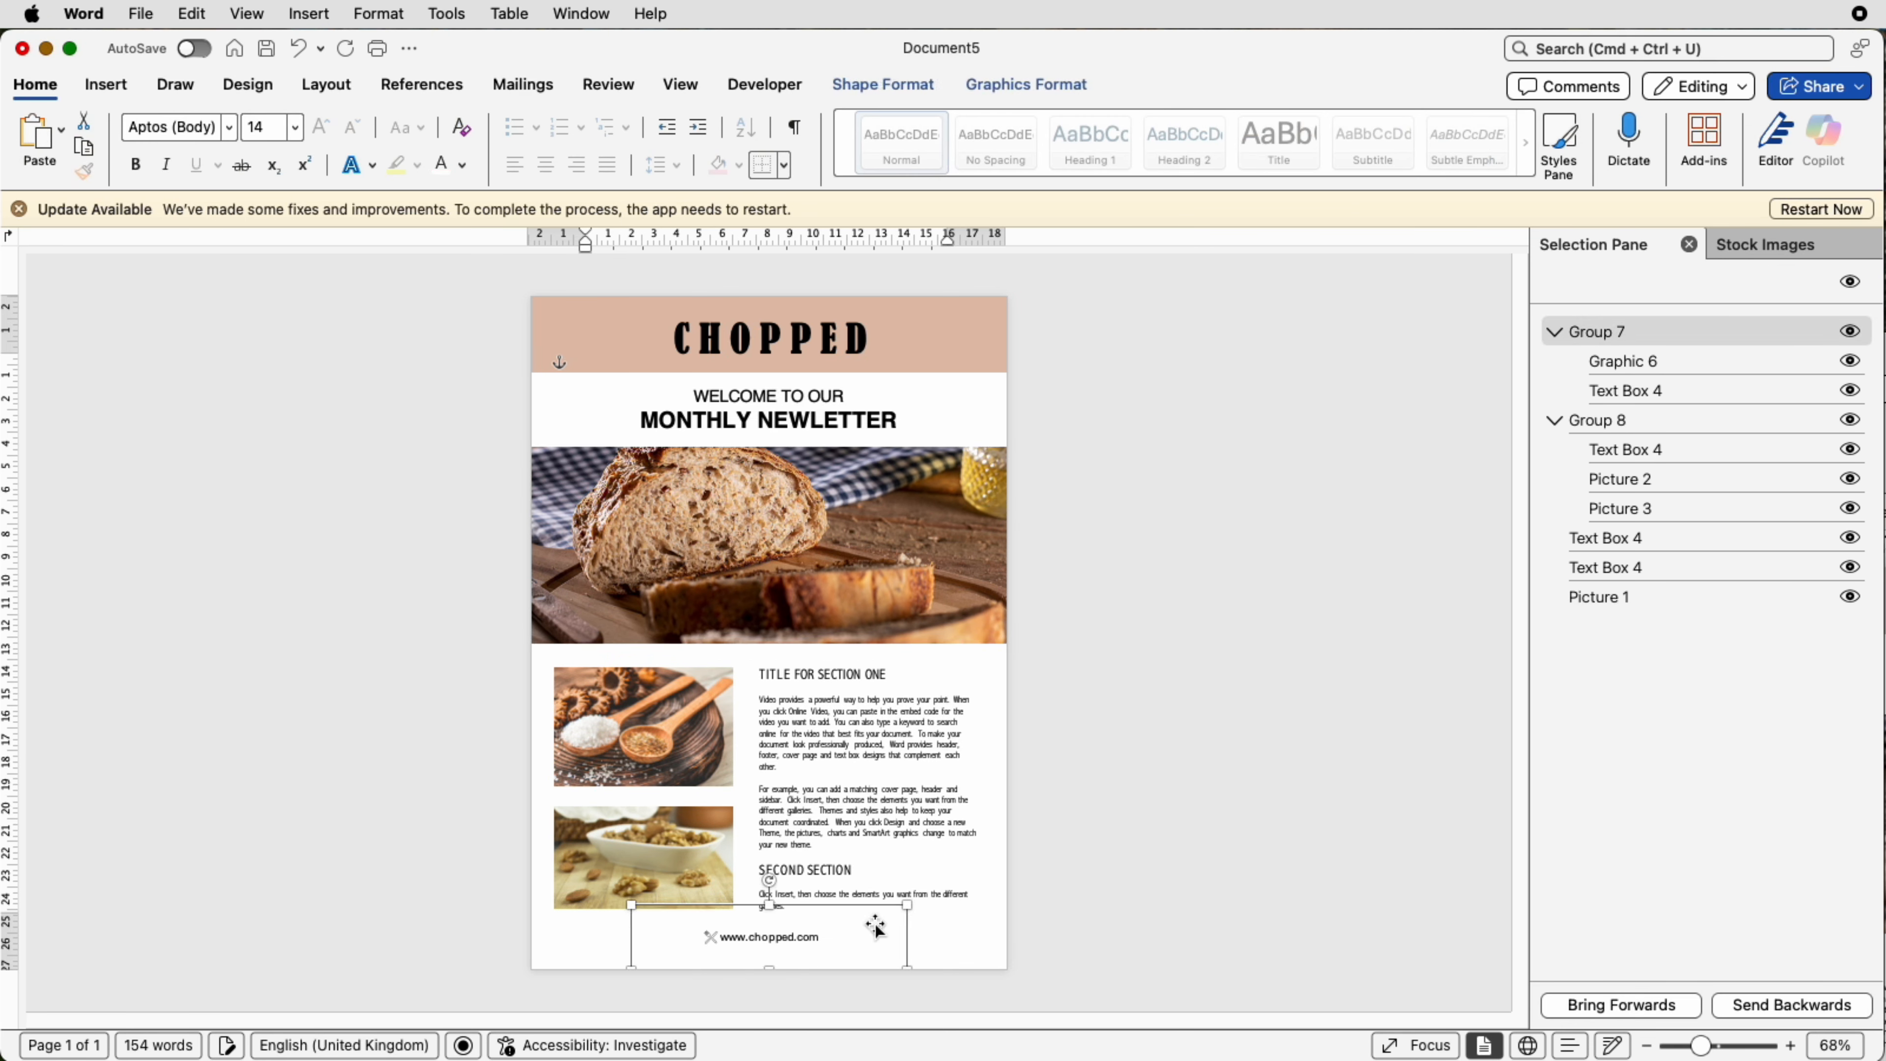
pyautogui.click(1233, 550)
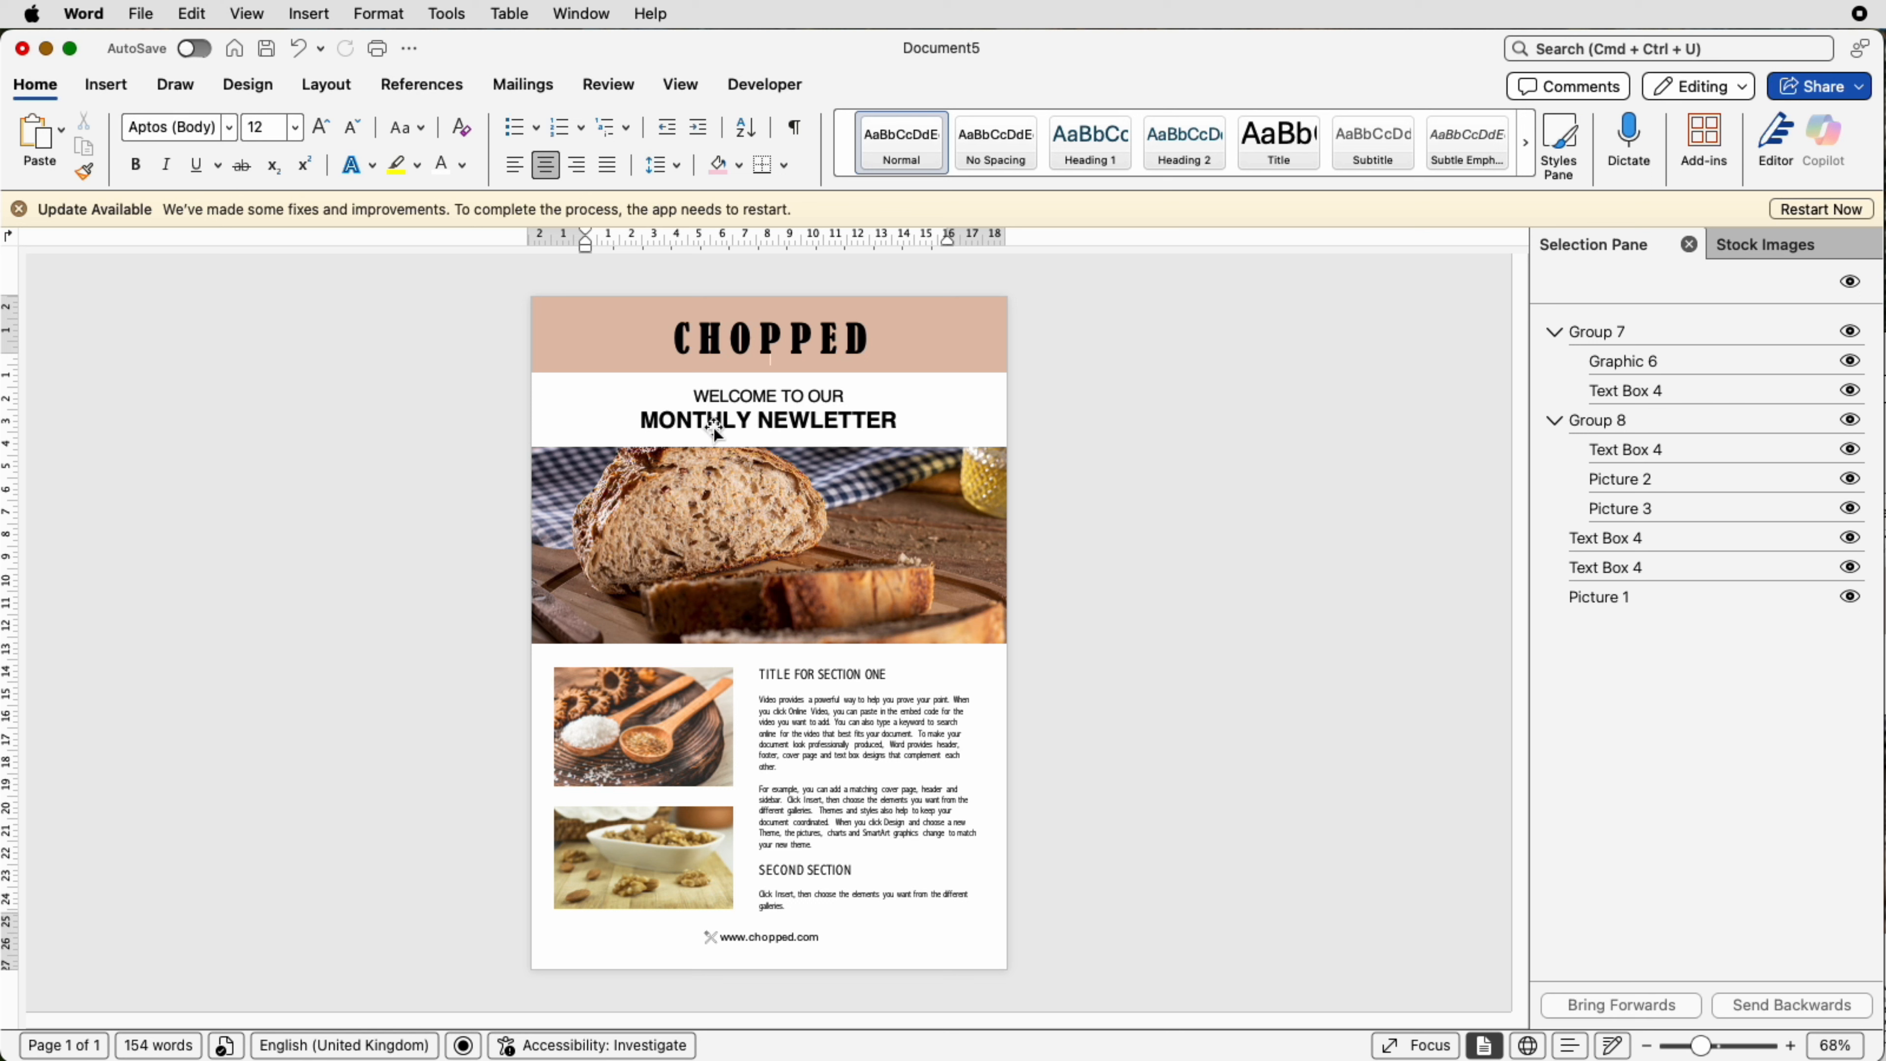
# Step: Save the document as a Microsoft Word template (.dotx) in the Templates folder
pyautogui.click(143, 16)
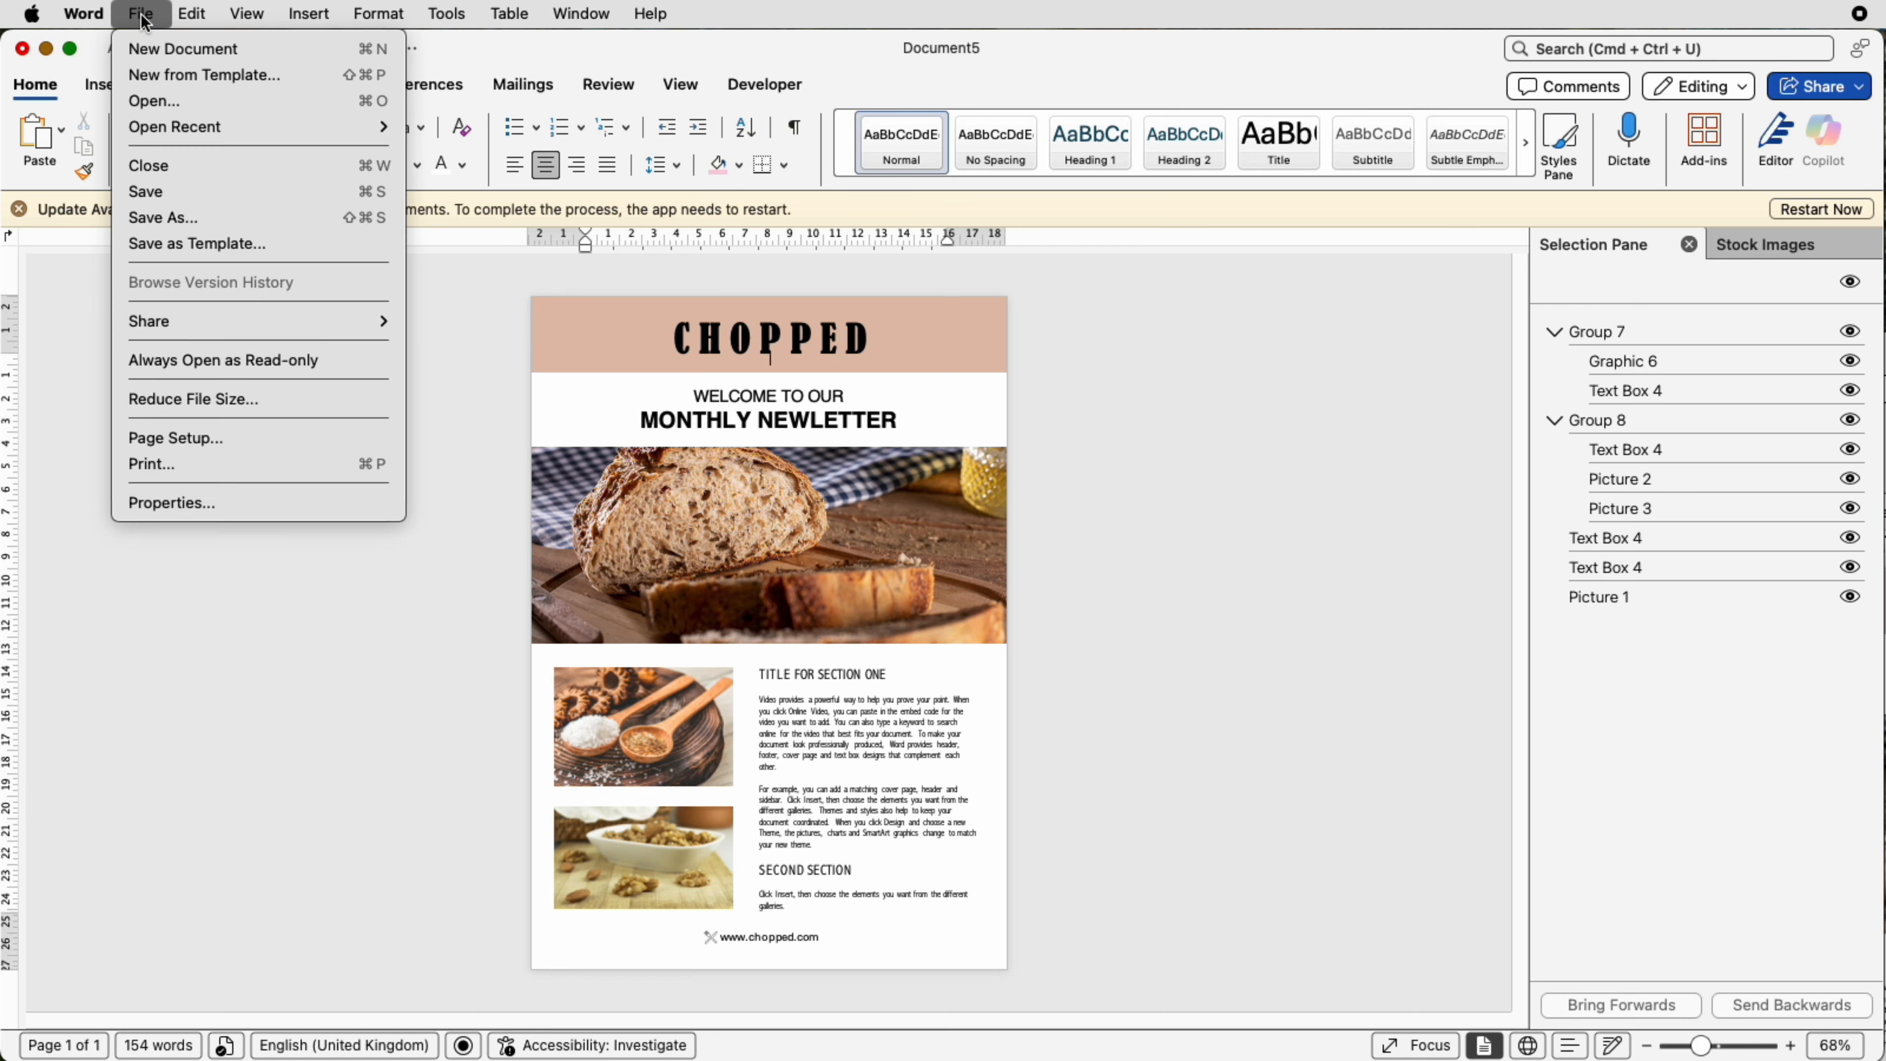
pyautogui.click(175, 243)
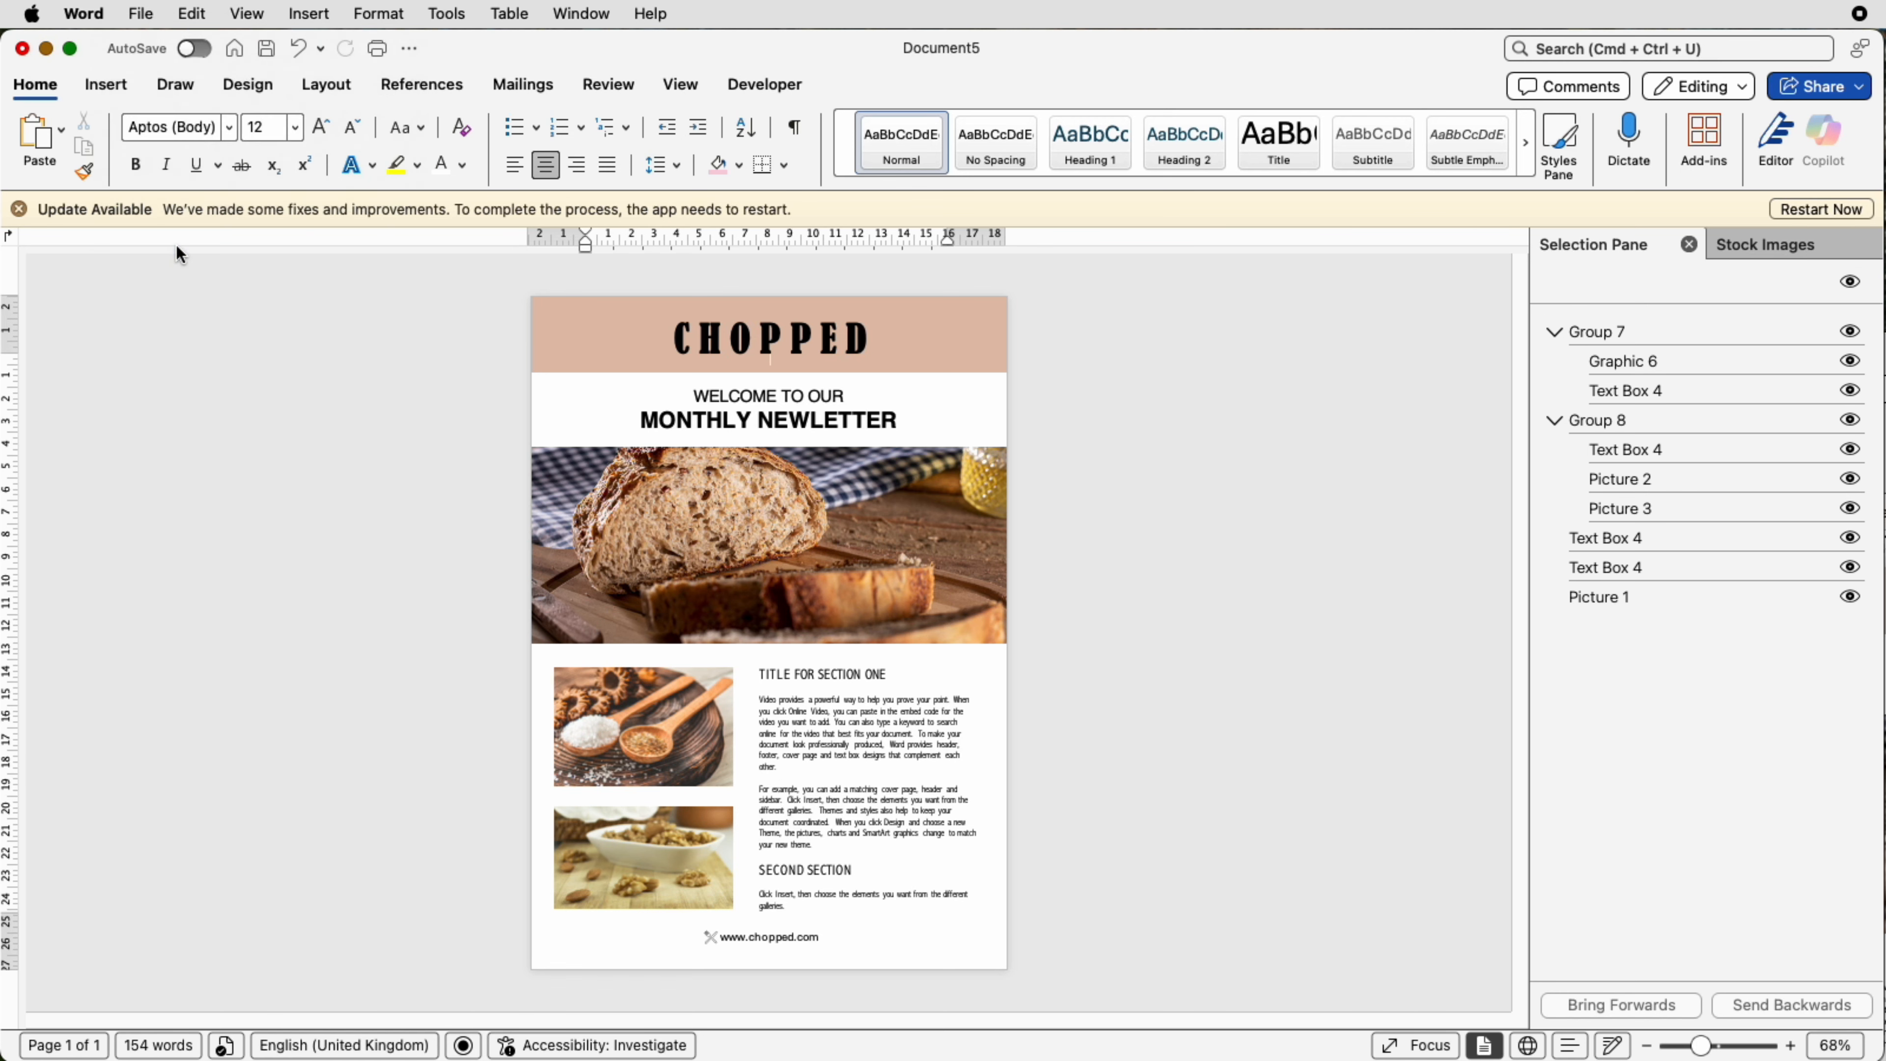
pyautogui.click(1046, 391)
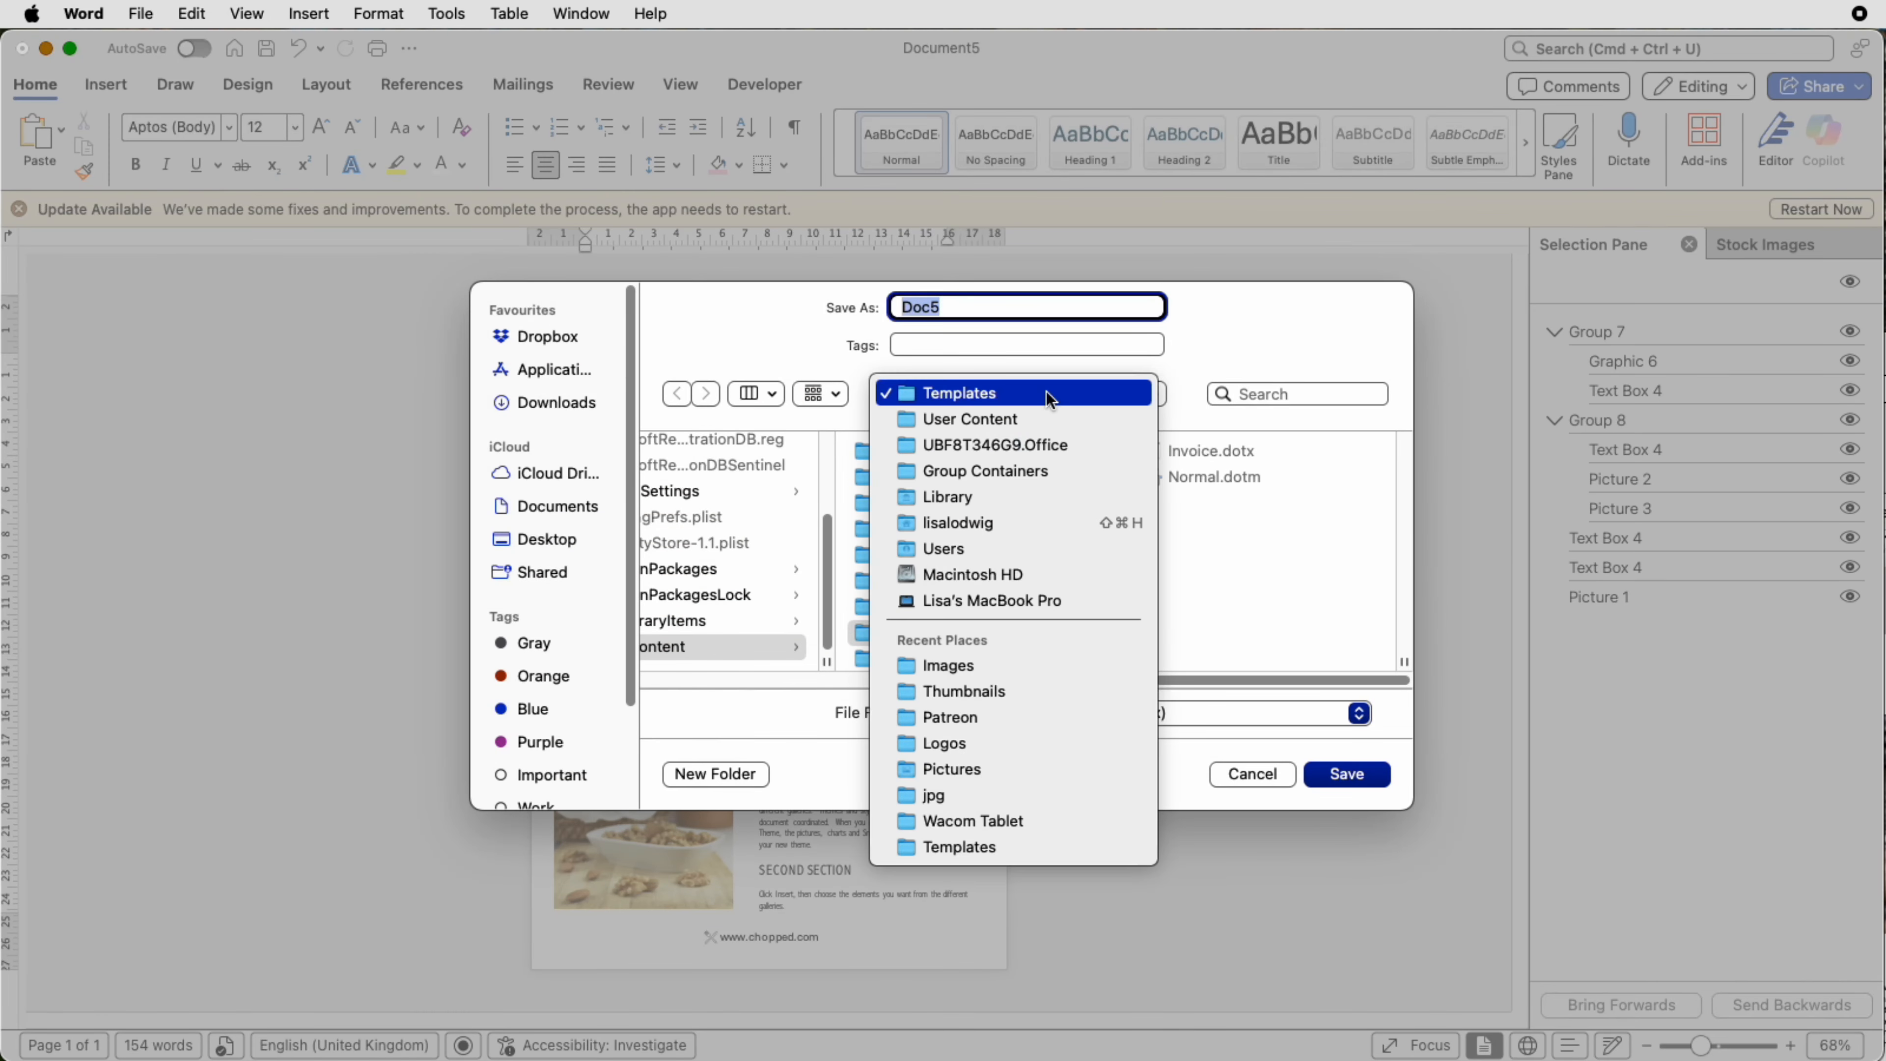
pyautogui.click(1046, 390)
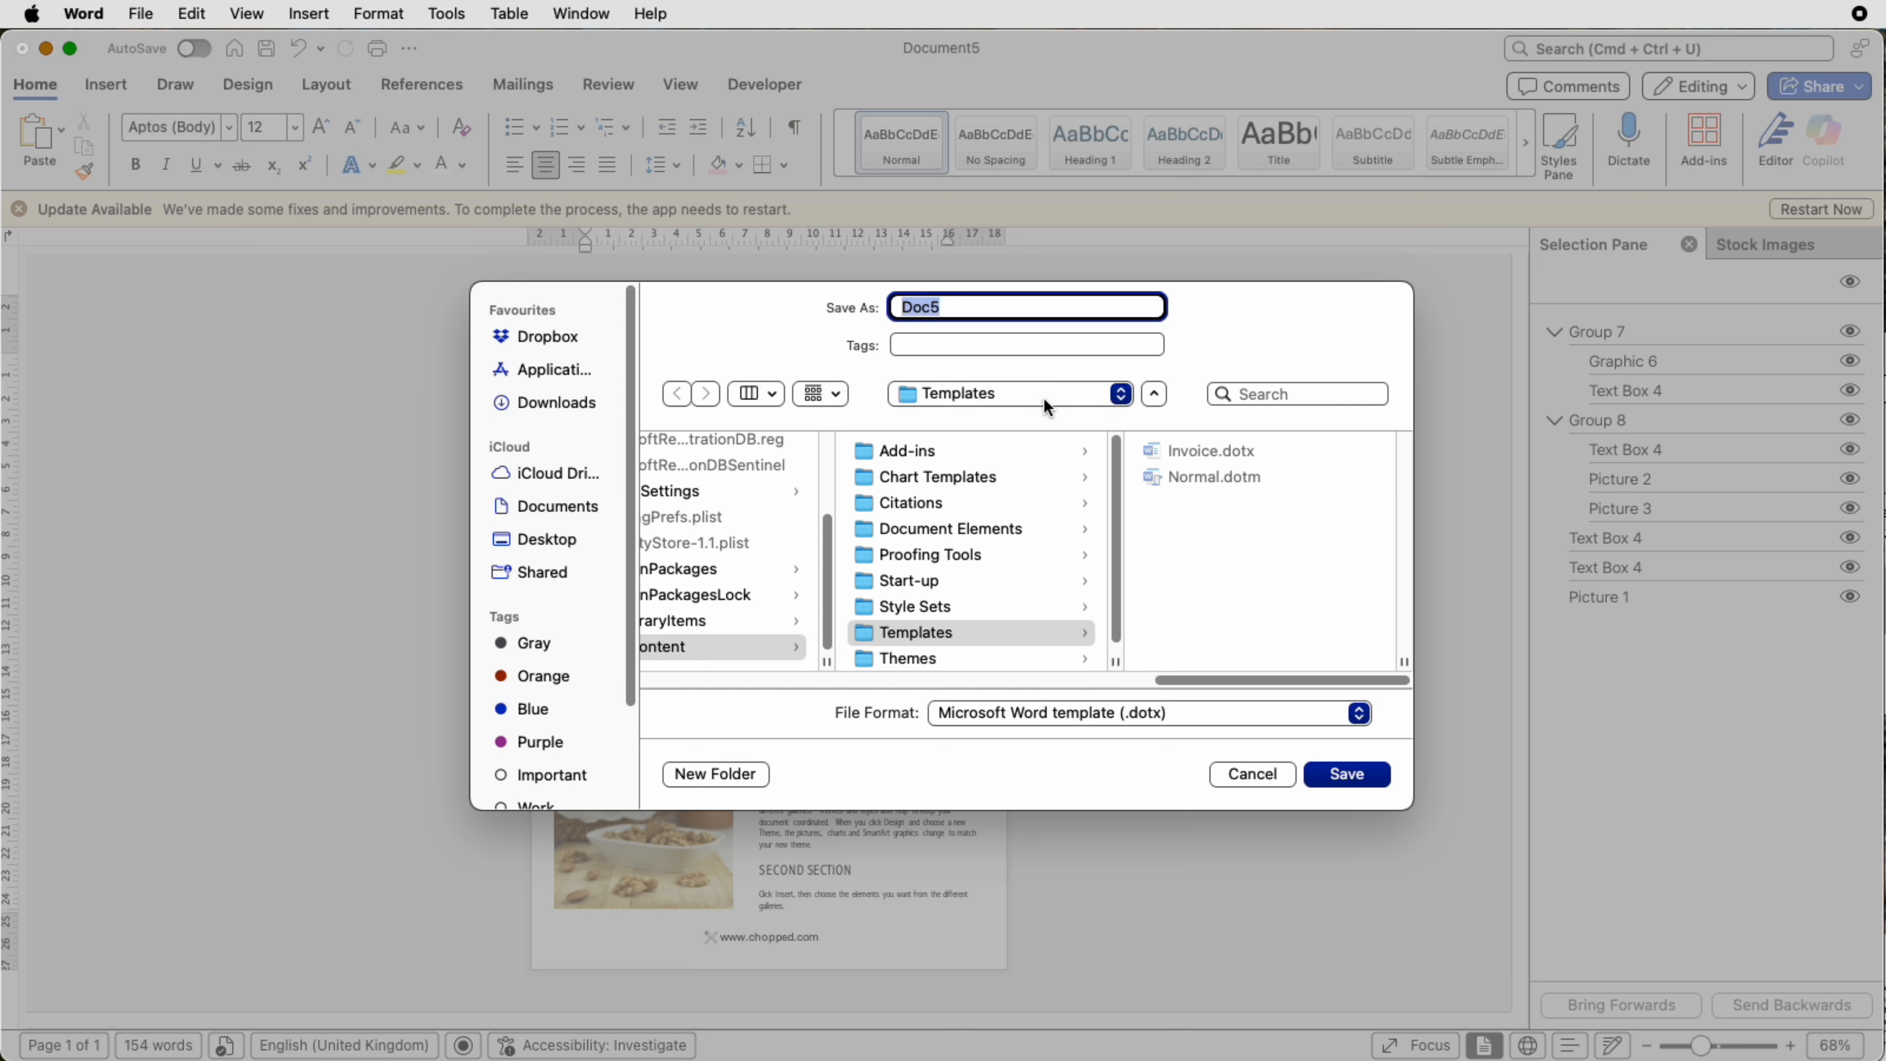
pyautogui.click(1242, 714)
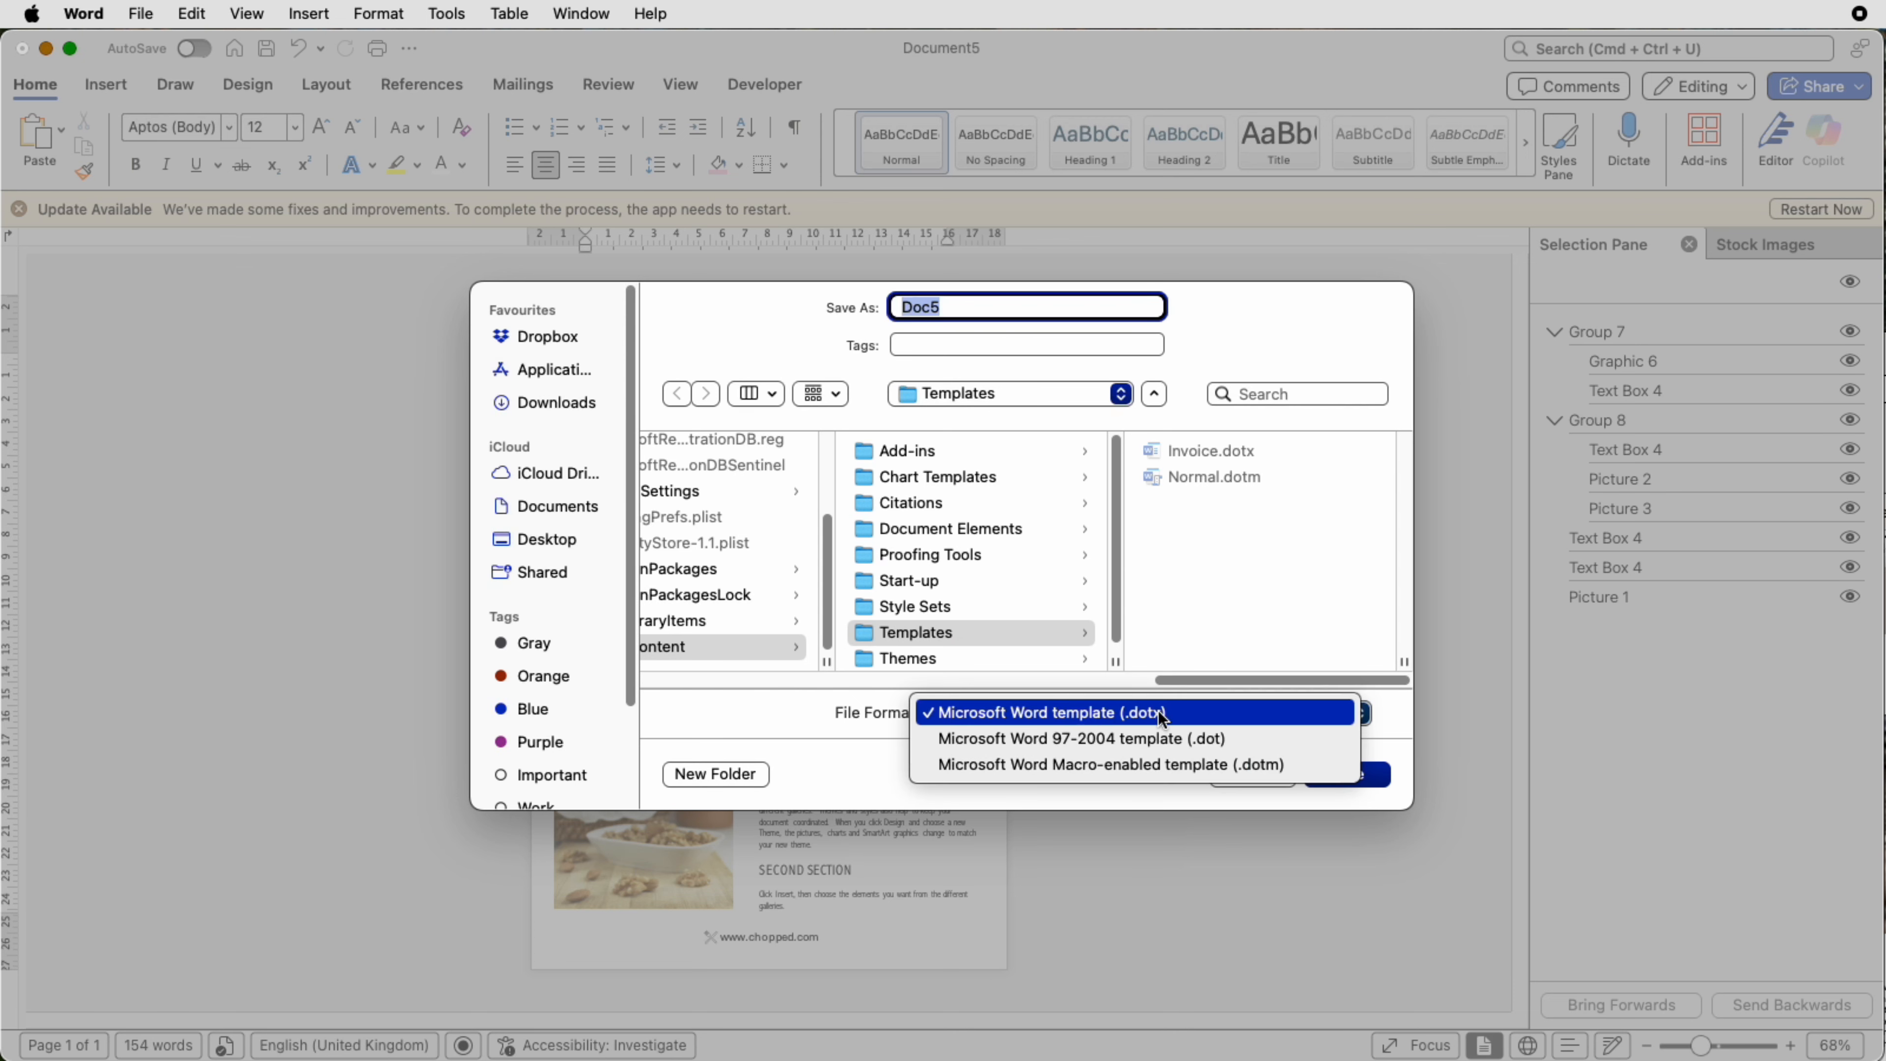
pyautogui.click(1200, 713)
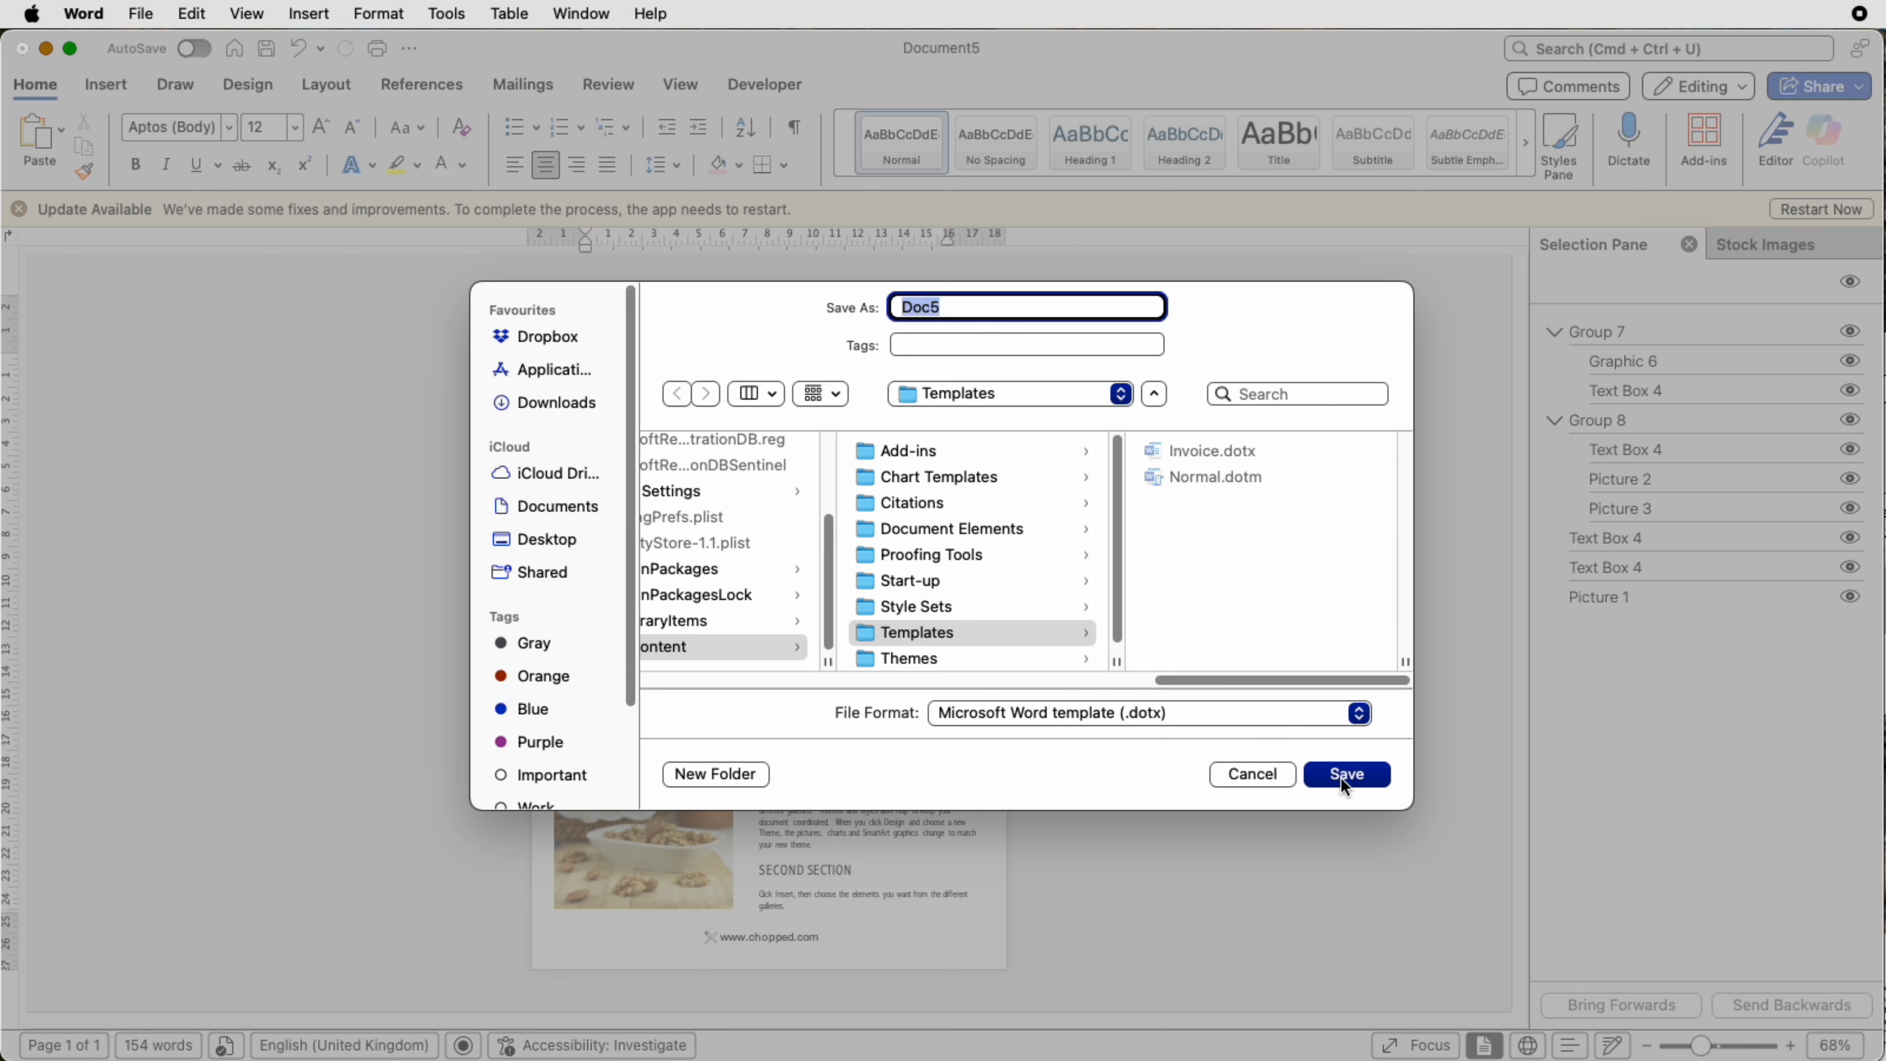
pyautogui.click(1264, 777)
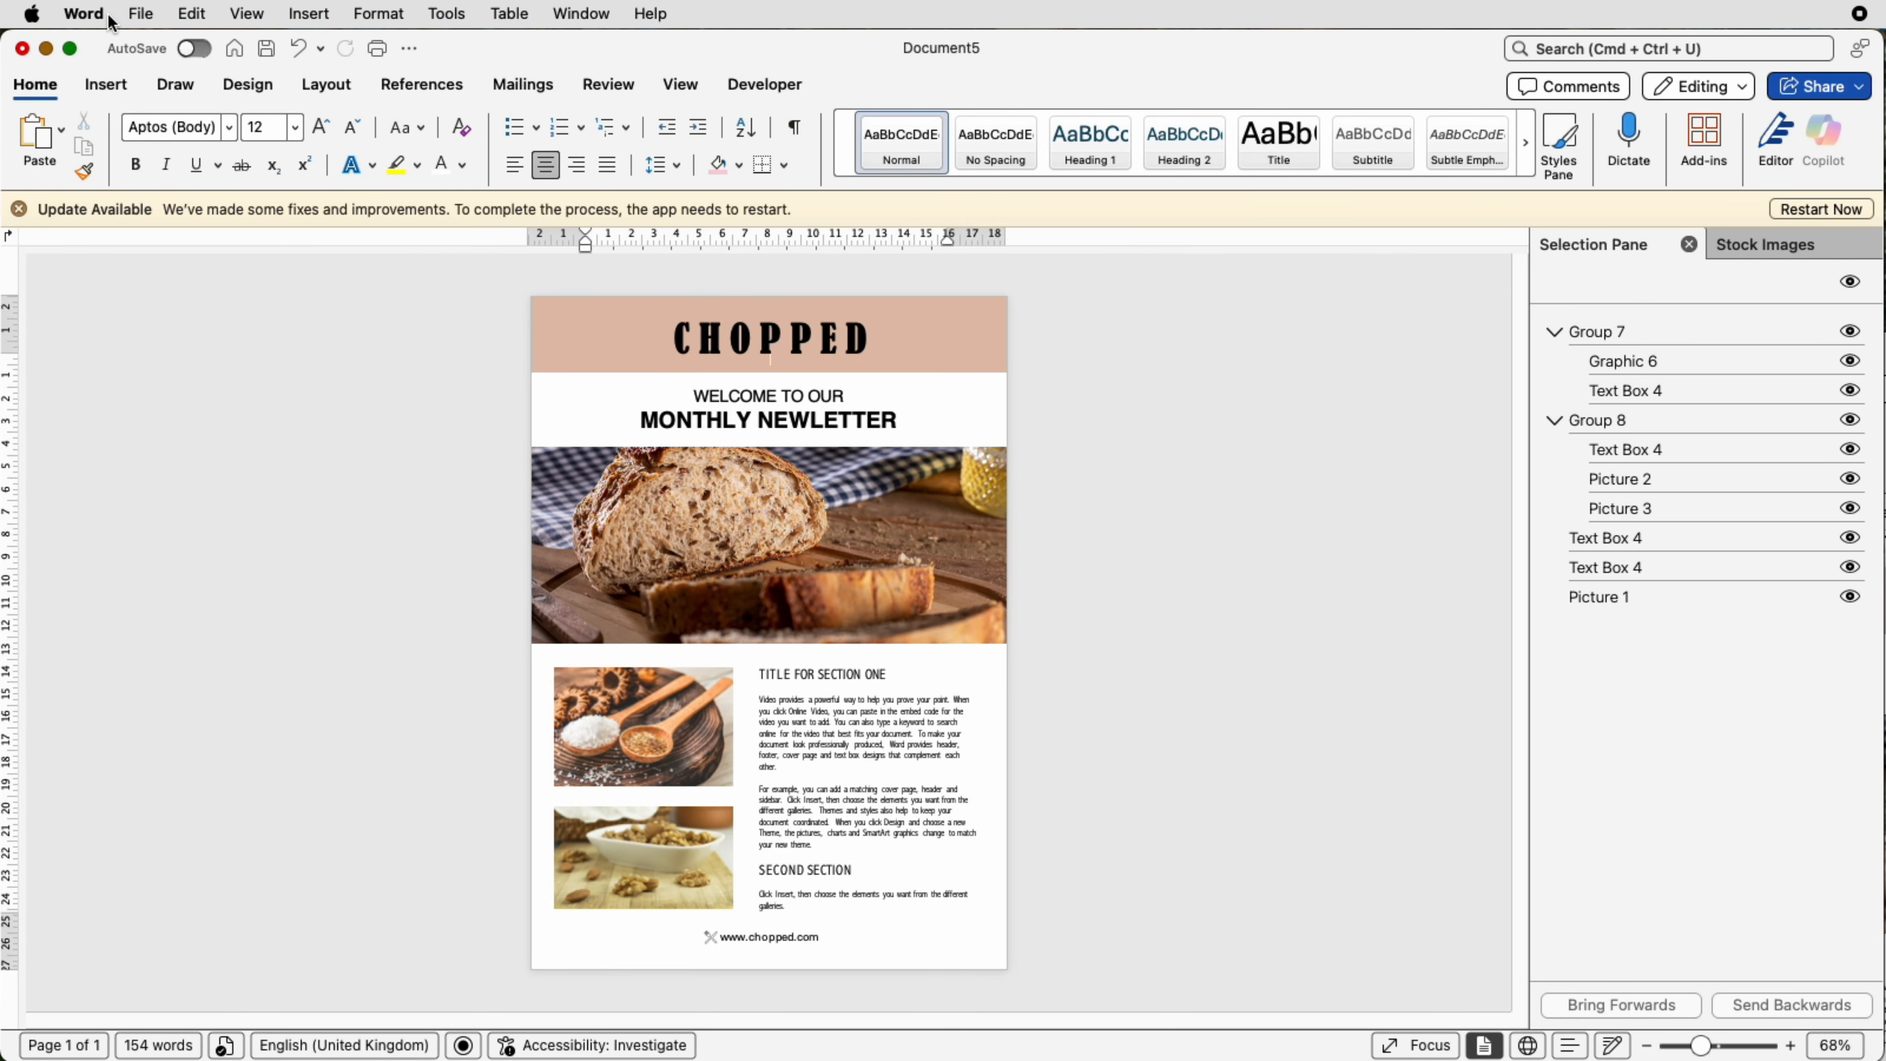
# Step: Open Save As and choose PDF as the file format to export the newsletter
pyautogui.click(141, 15)
pyautogui.click(174, 219)
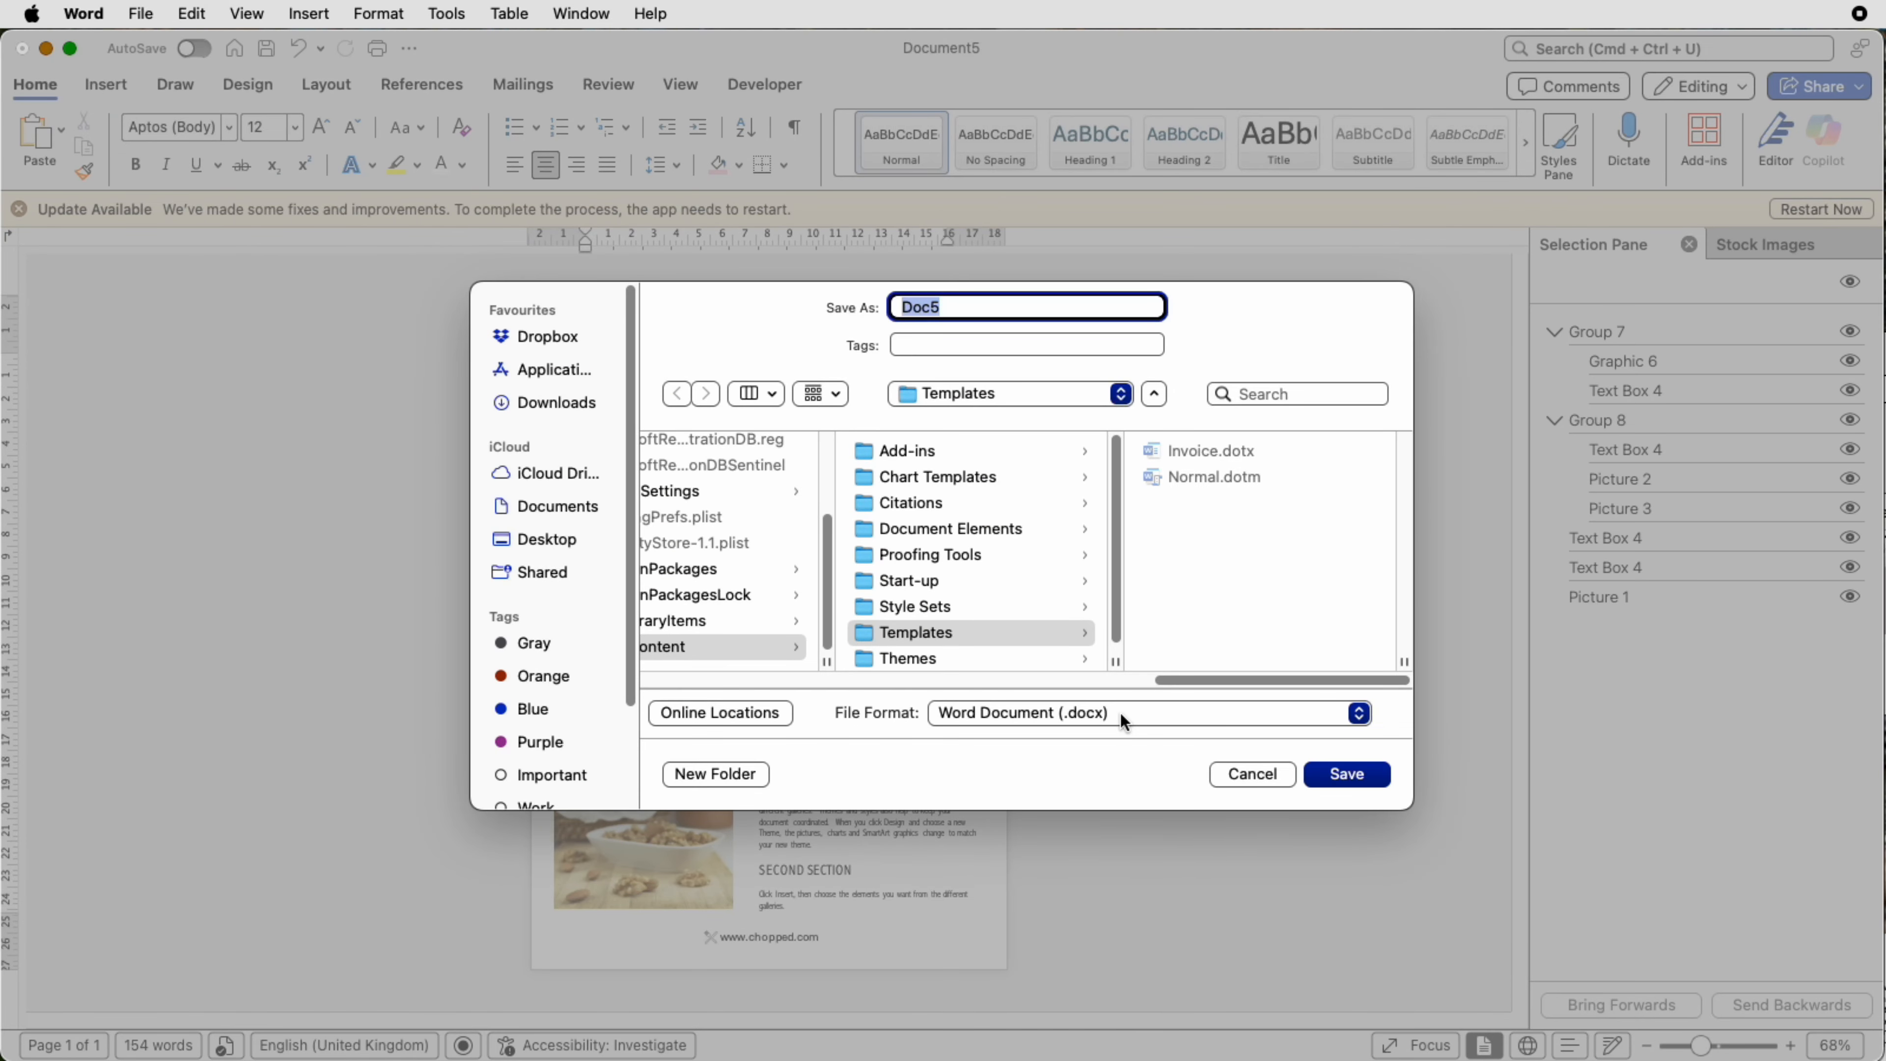
pyautogui.click(1119, 713)
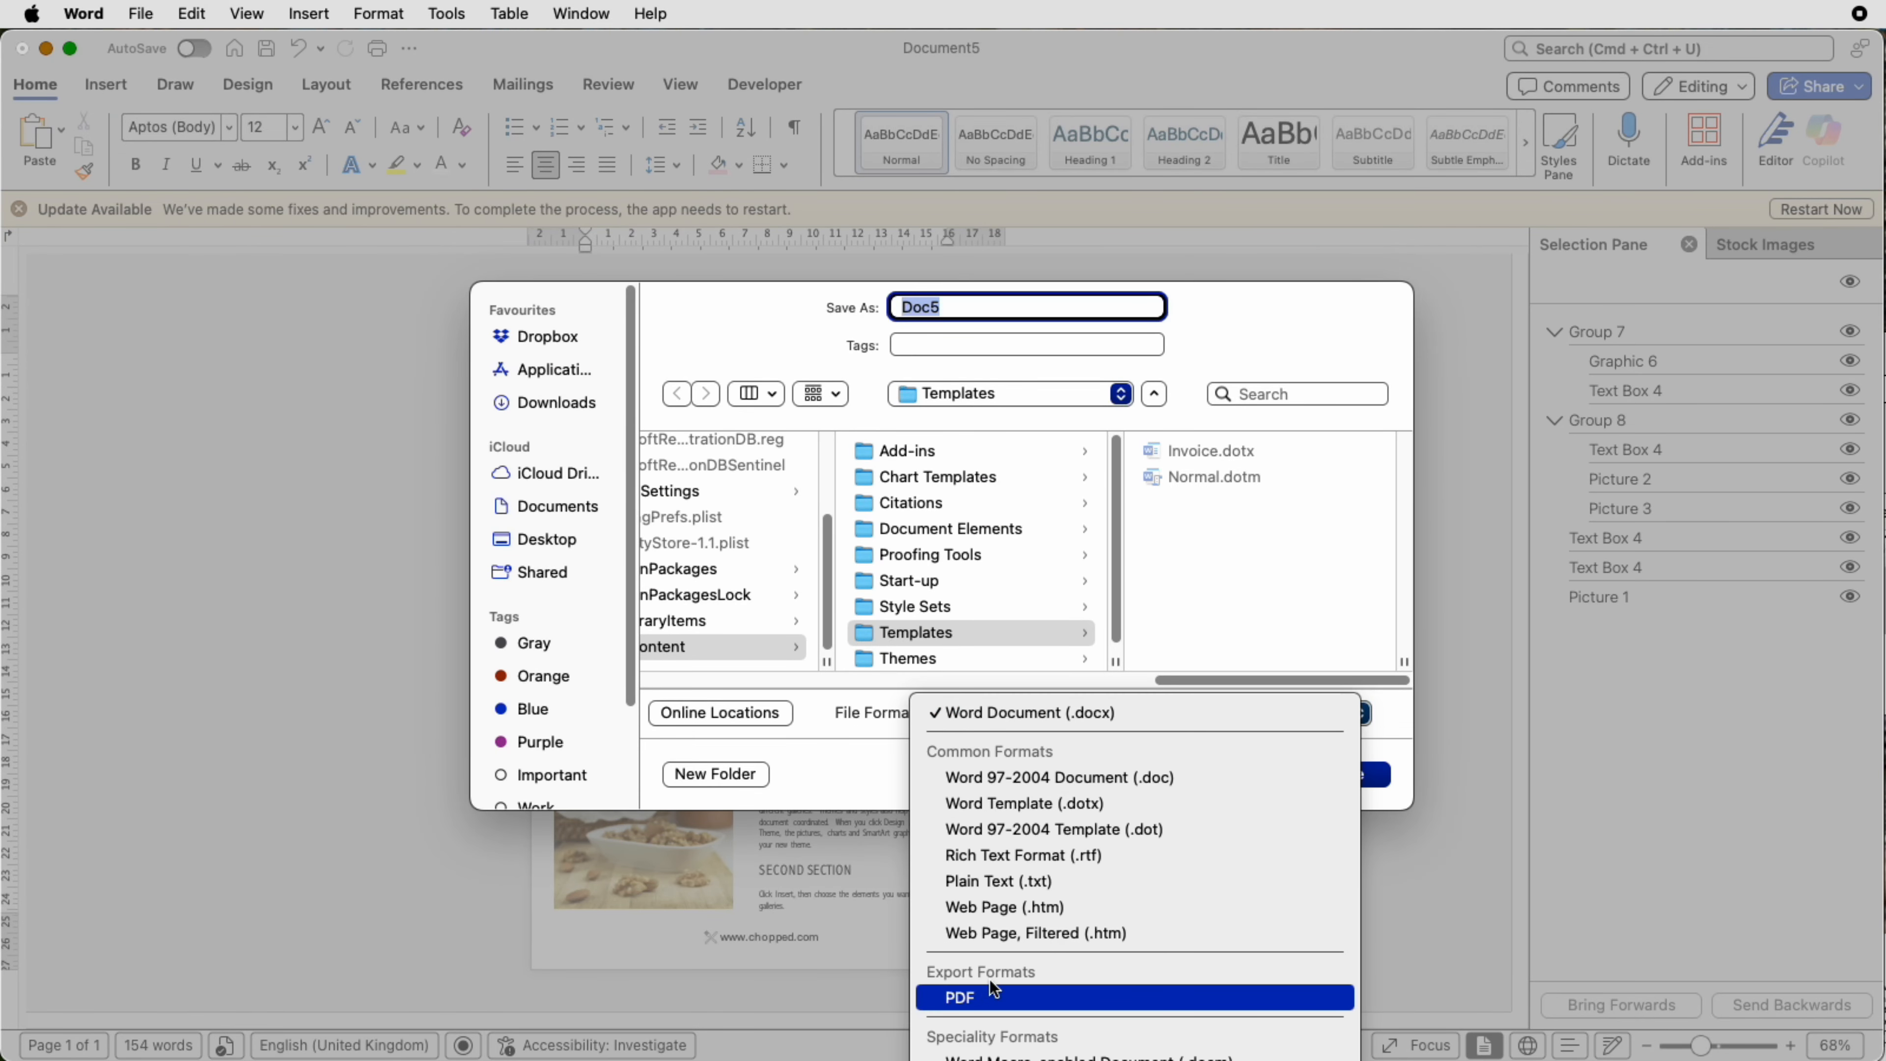
pyautogui.click(1407, 910)
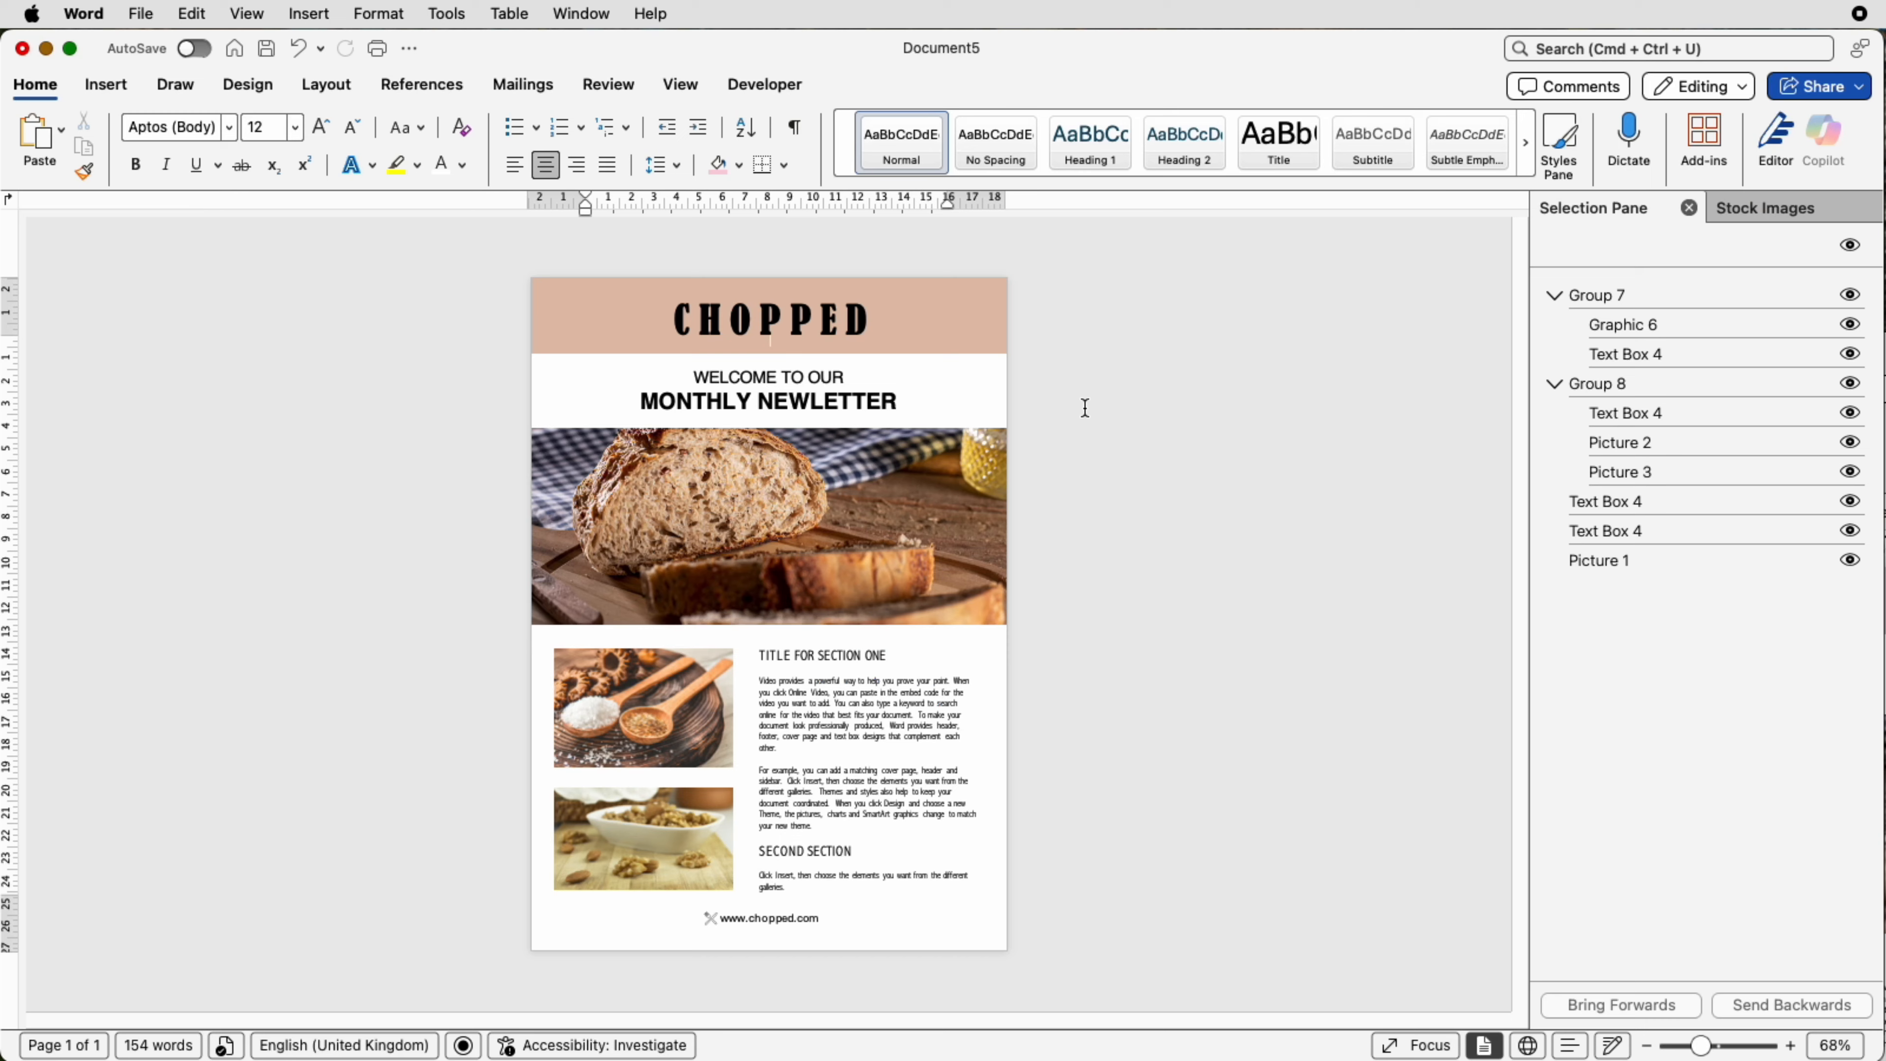